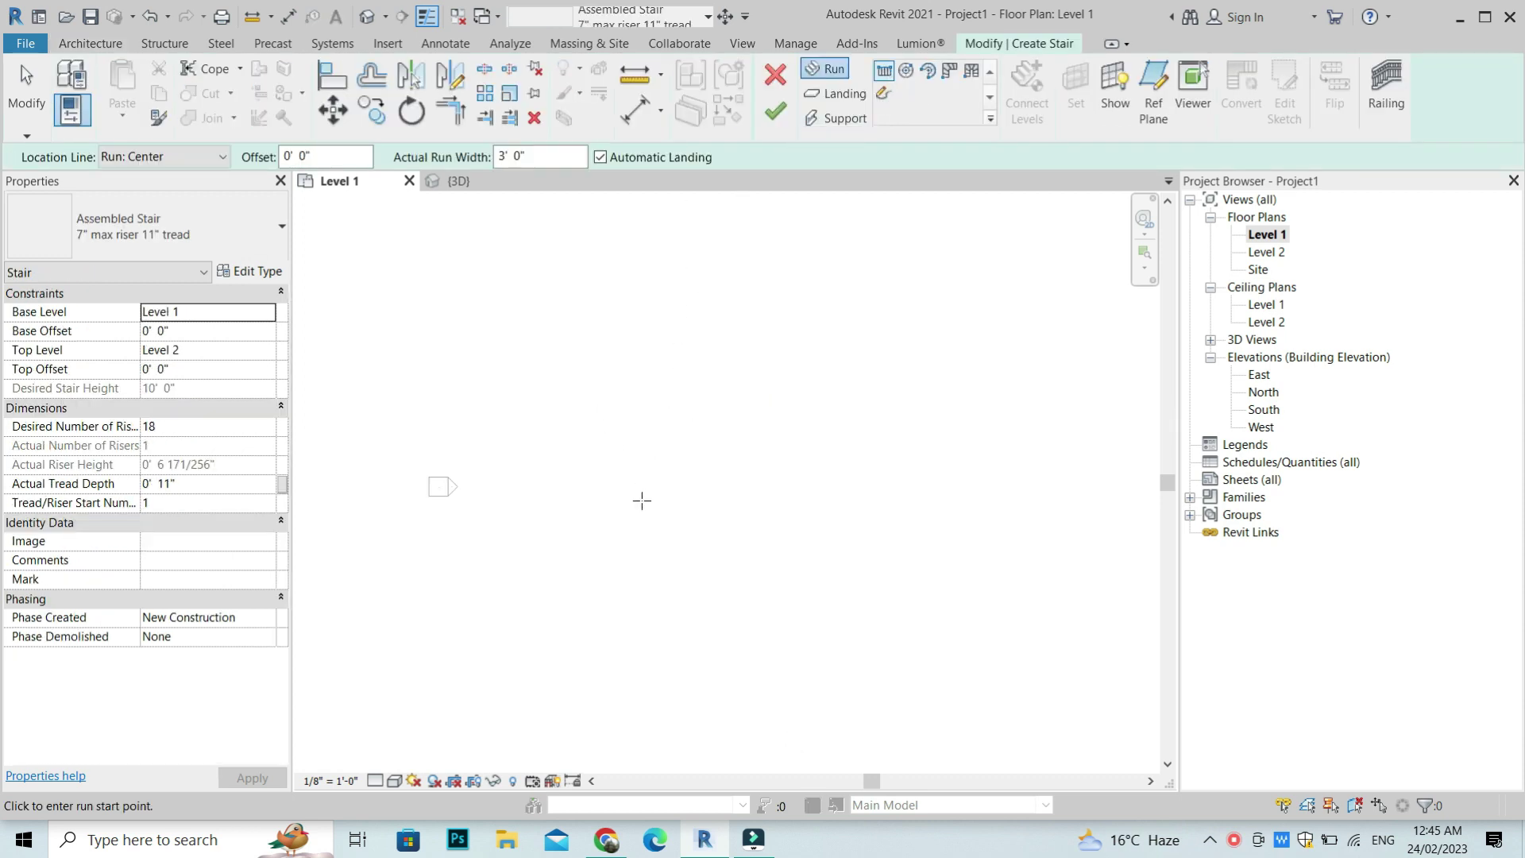
- Draw a straight run, then a four-riser straight run beside it
{"action": "left_click", "coordinate": [566, 398]}
{"action": "left_click", "coordinate": [566, 476]}
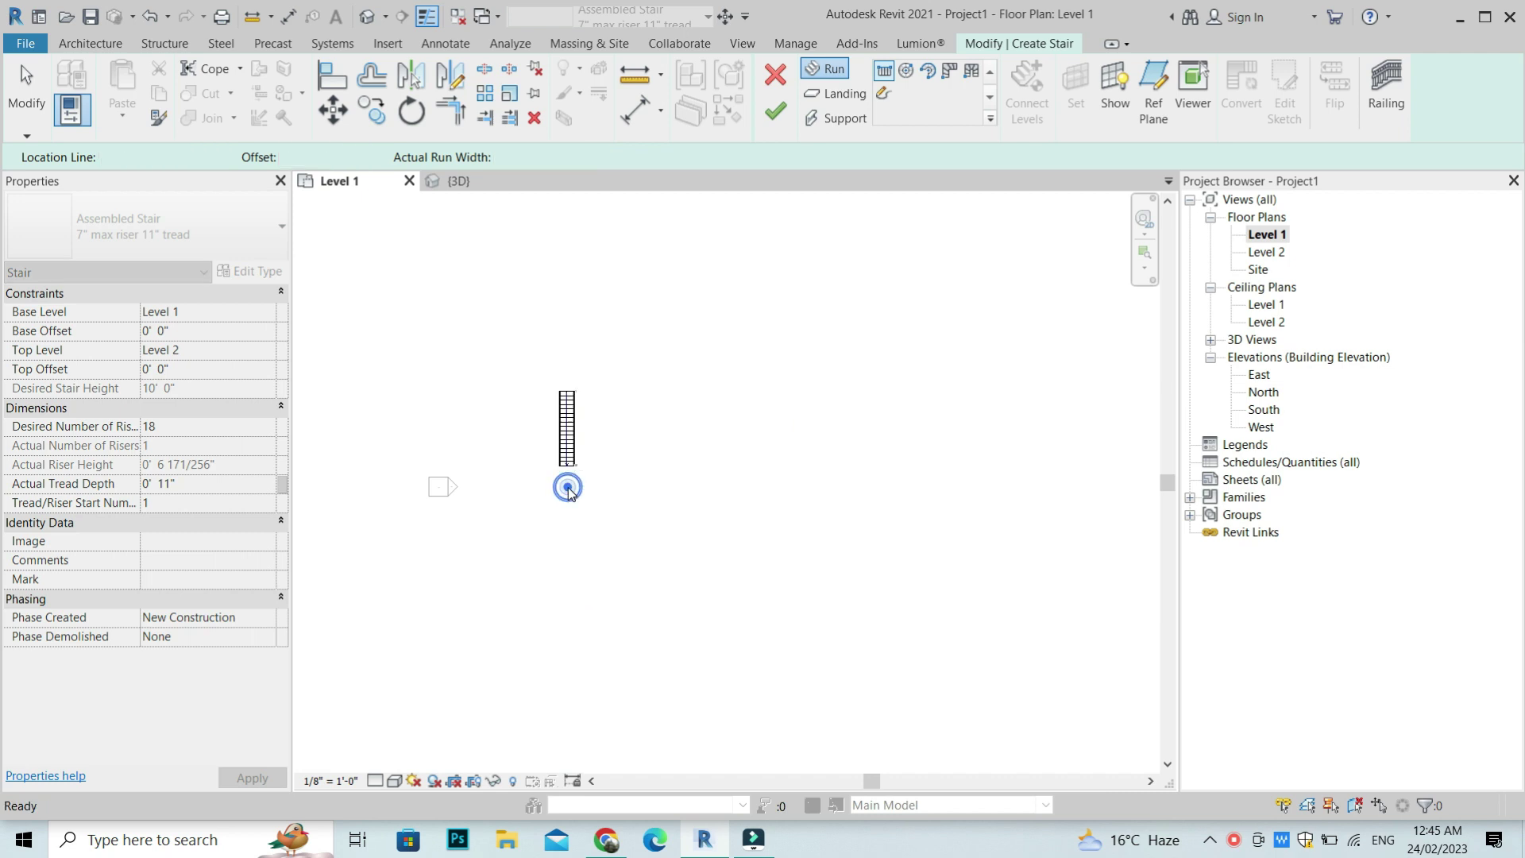
{"action": "key", "text": "Escape"}
{"action": "scroll", "coordinate": [559, 386], "scroll_direction": "up", "scroll_amount": 3}
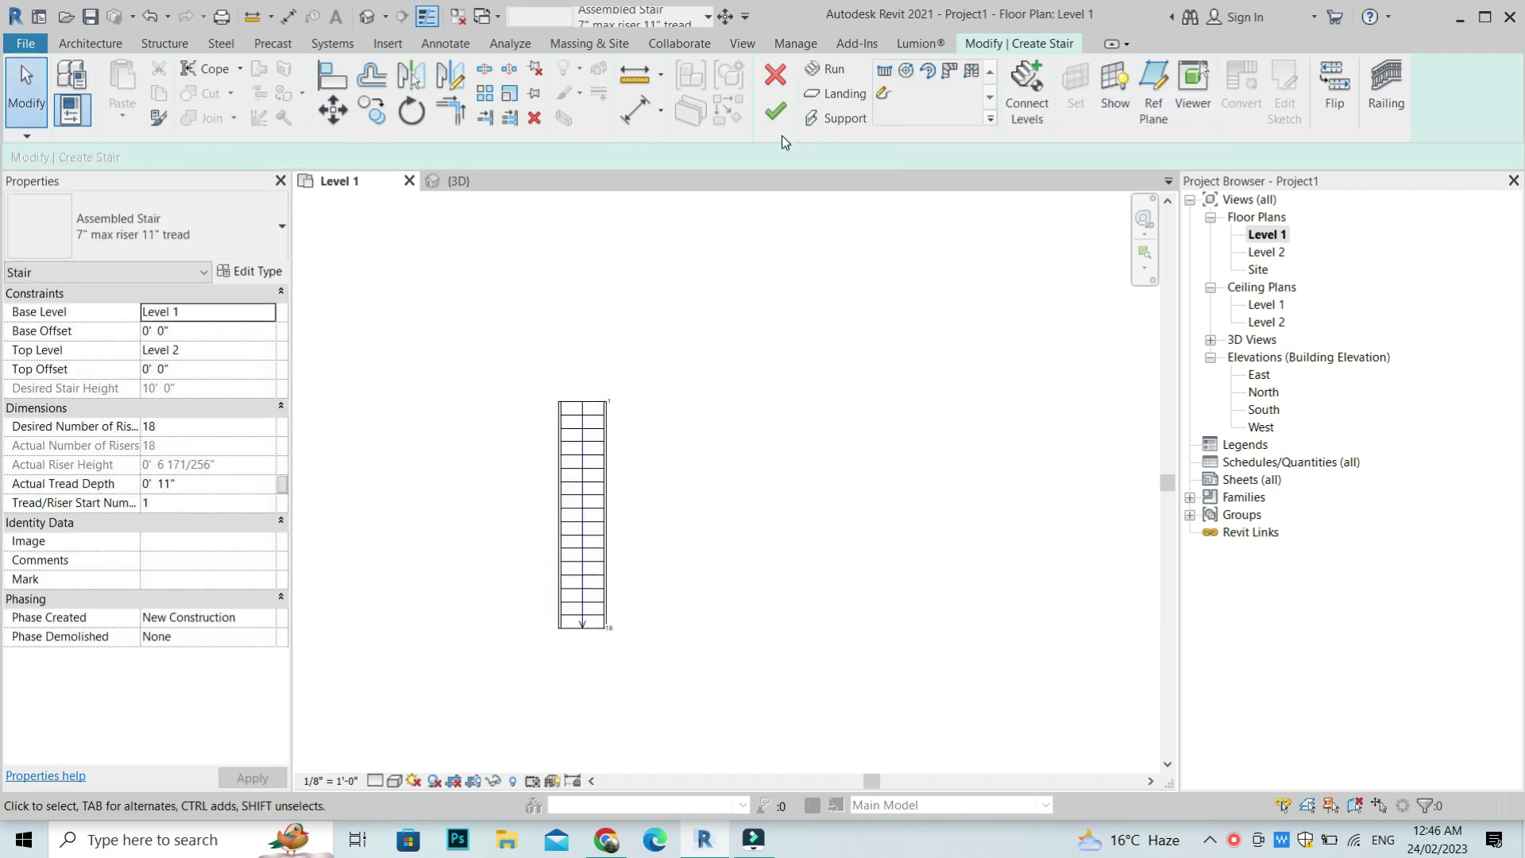
{"action": "left_click", "coordinate": [879, 77]}
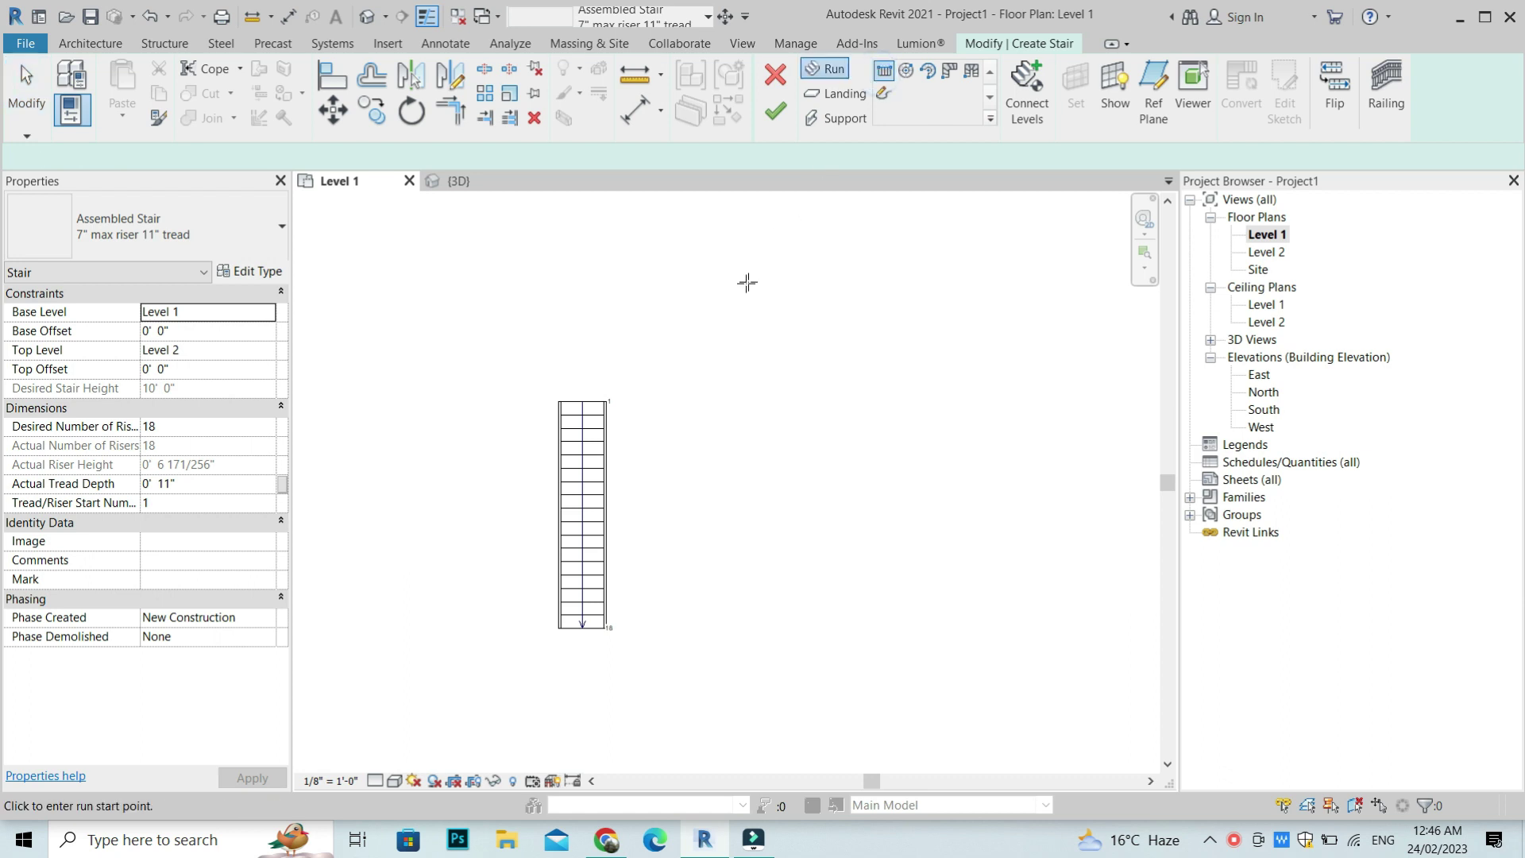
{"action": "left_click", "coordinate": [744, 283]}
{"action": "left_click", "coordinate": [745, 324]}
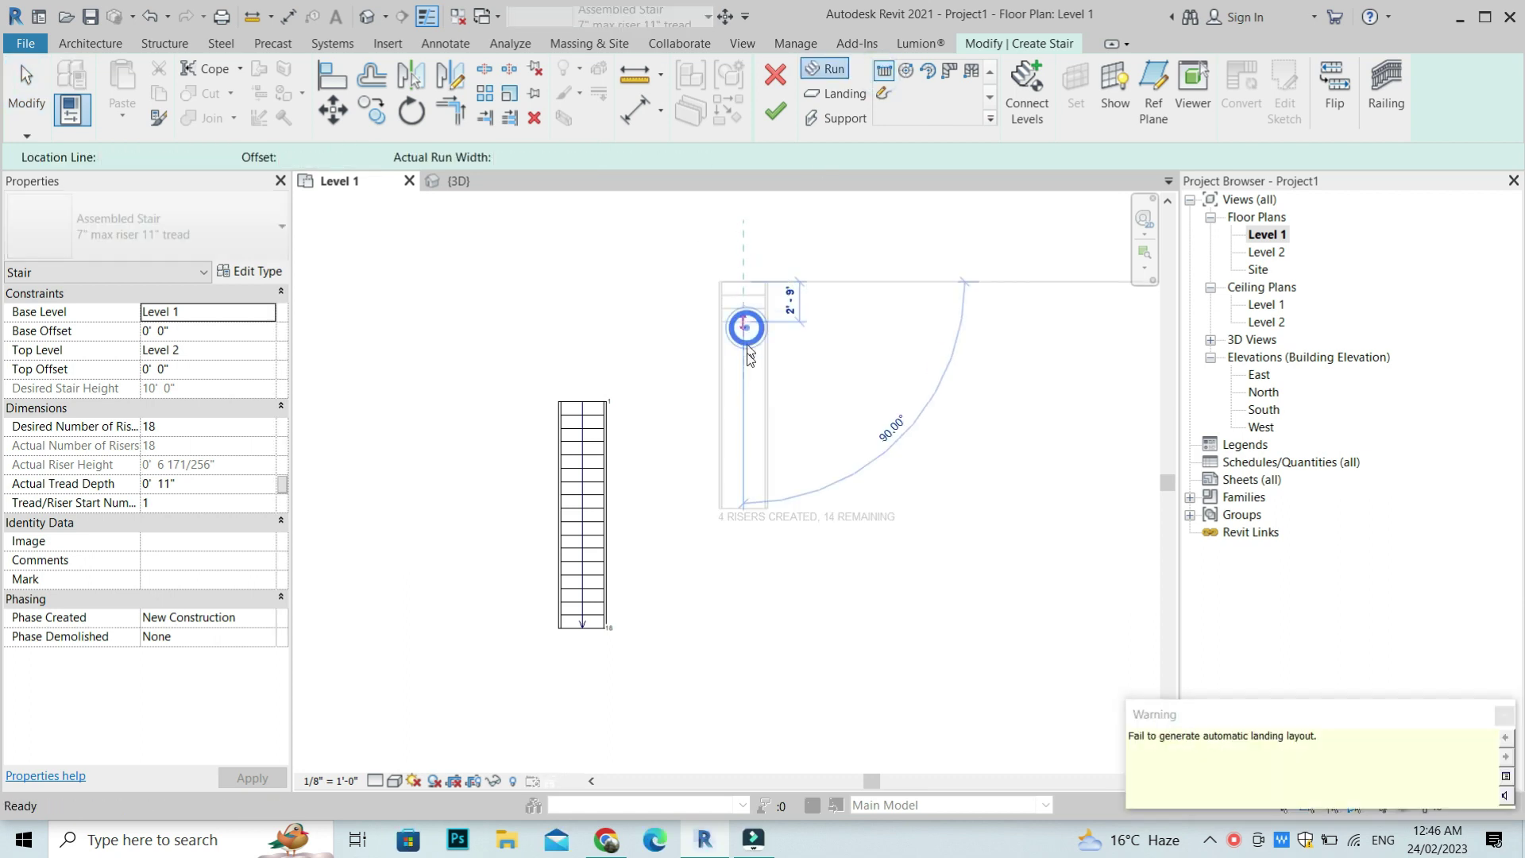
{"action": "key", "text": "Escape"}
- Add a seven-riser run and a slightly angled run below it
{"action": "left_click", "coordinate": [884, 70]}
{"action": "left_click", "coordinate": [739, 347]}
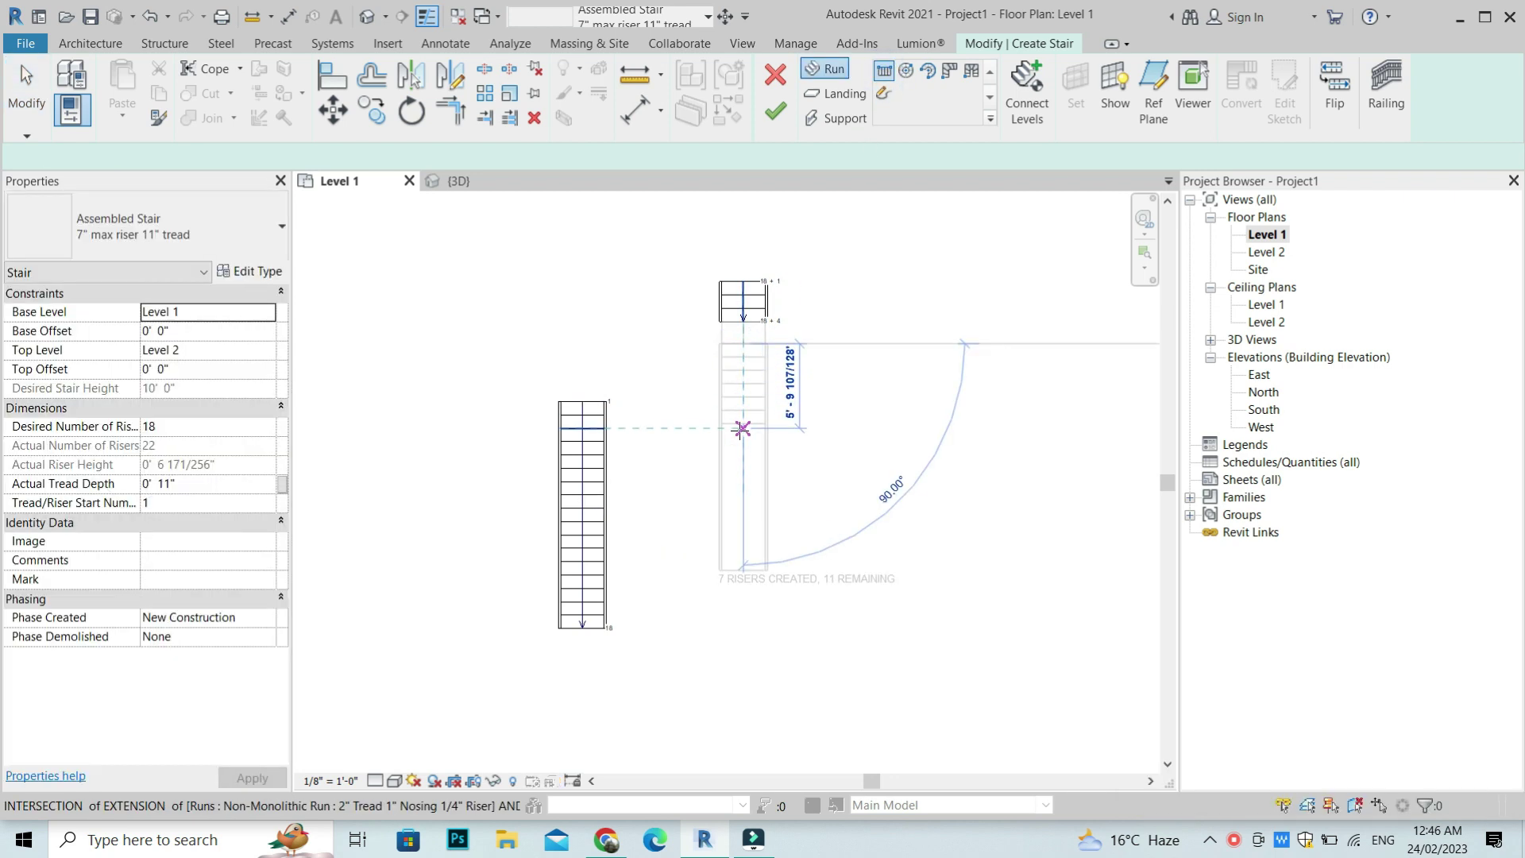
{"action": "left_click", "coordinate": [743, 423]}
{"action": "key", "text": "Escape"}
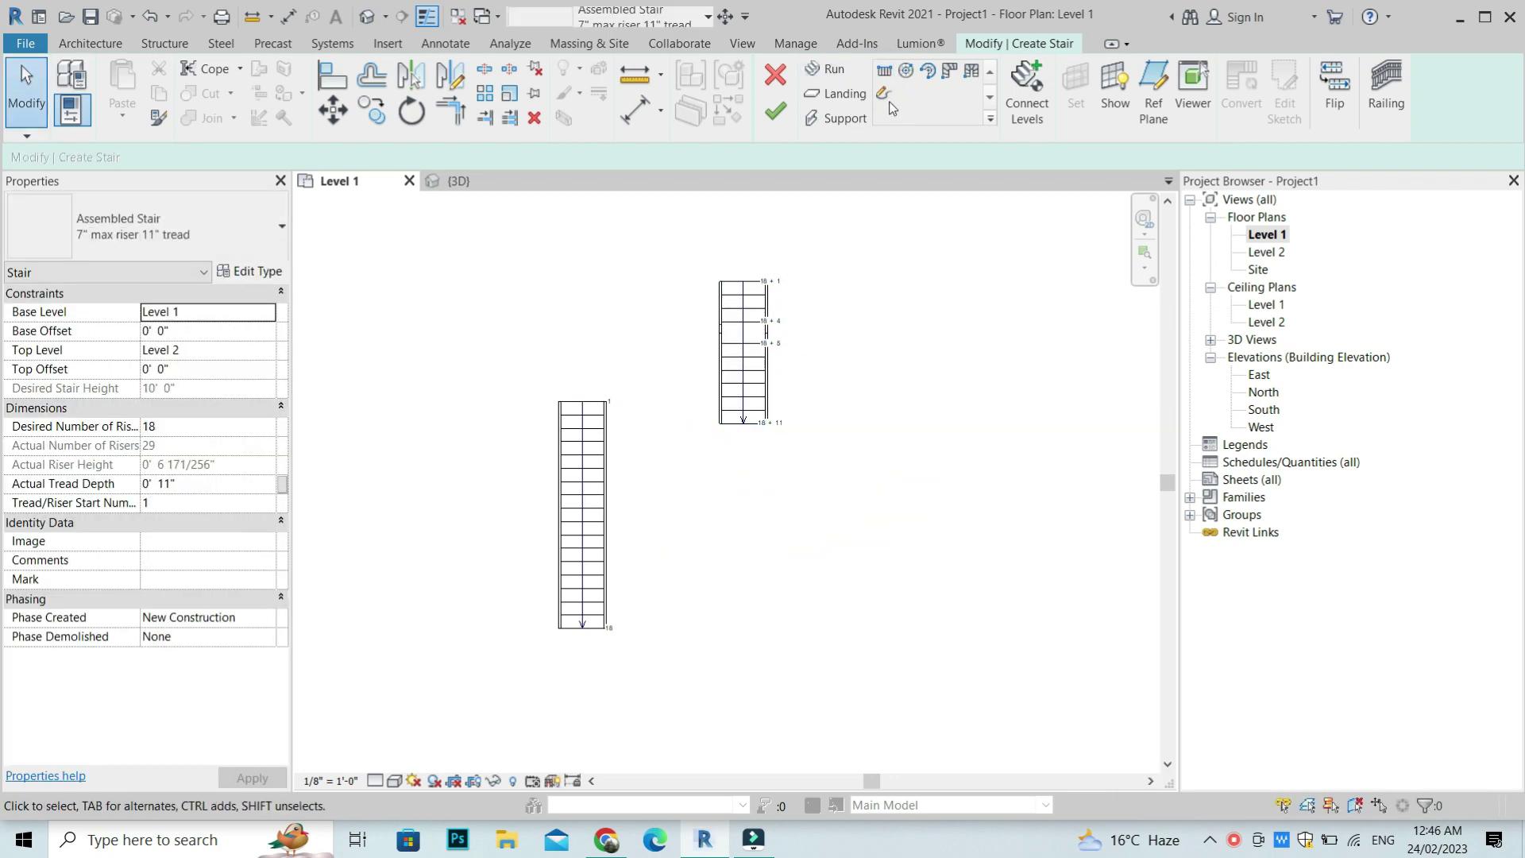
{"action": "left_click", "coordinate": [884, 72]}
{"action": "left_click", "coordinate": [742, 522]}
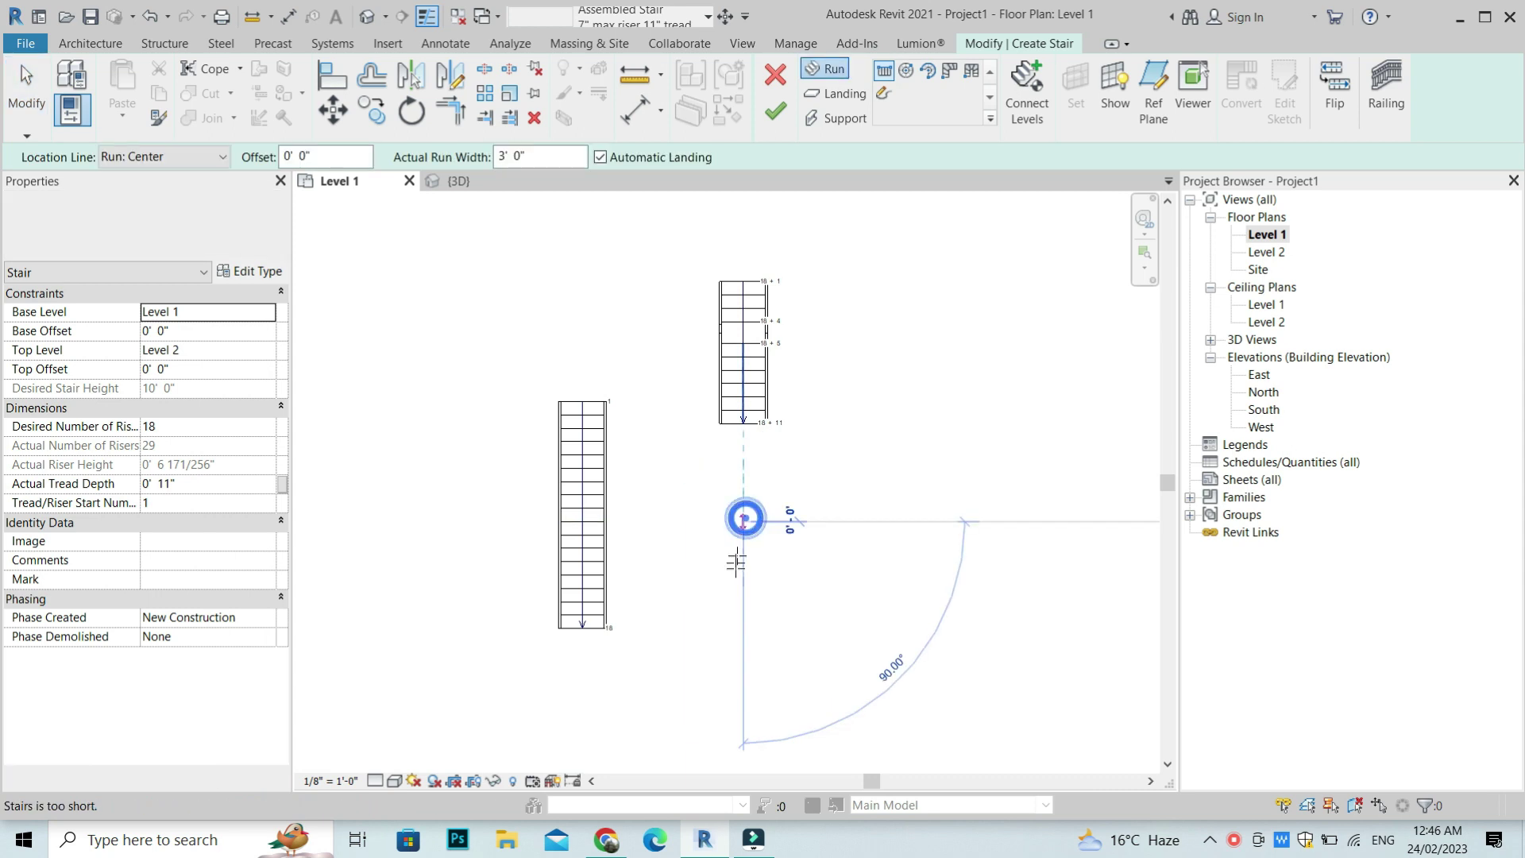
{"action": "left_click", "coordinate": [734, 627]}
{"action": "key", "text": "Escape"}
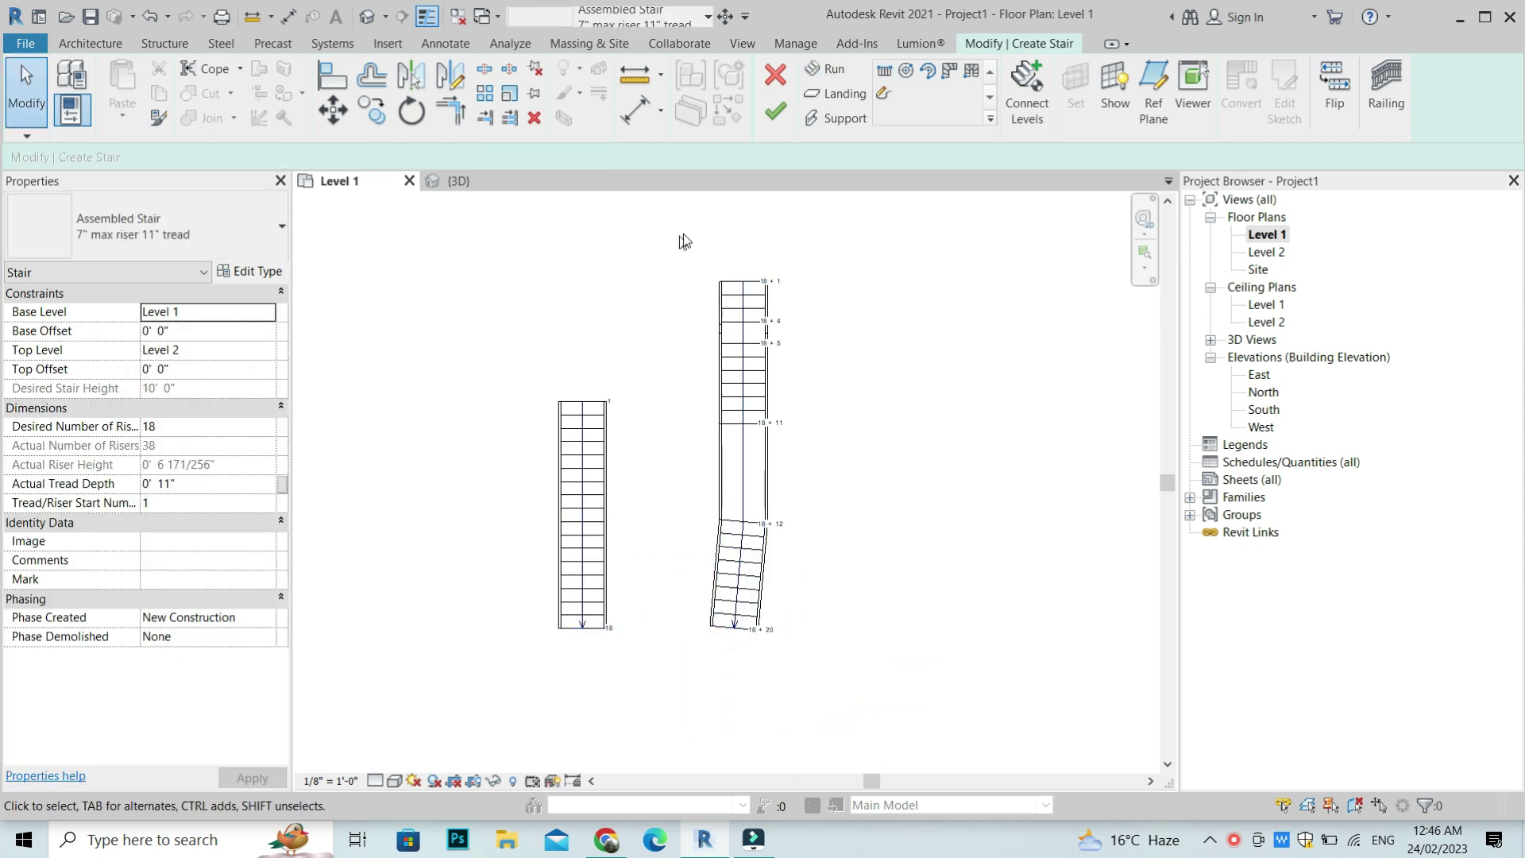
- Draw a sideways run ending at riser 48 and finish the stair
{"action": "scroll", "coordinate": [668, 248], "scroll_direction": "down", "scroll_amount": 1}
{"action": "left_click", "coordinate": [884, 72]}
{"action": "left_click", "coordinate": [794, 555]}
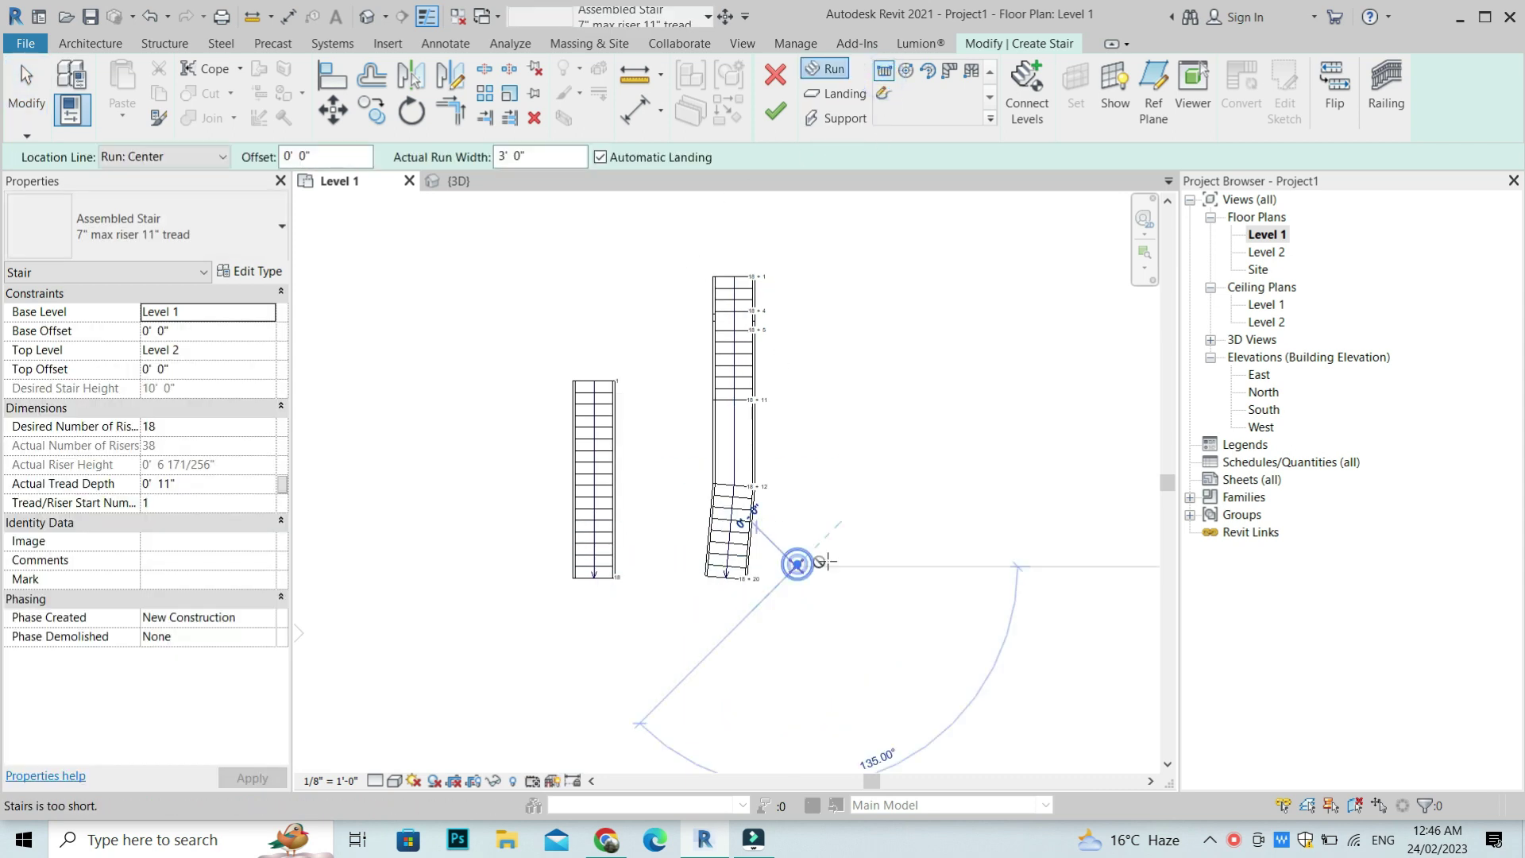
{"action": "left_click", "coordinate": [900, 555]}
{"action": "key", "text": "Escape"}
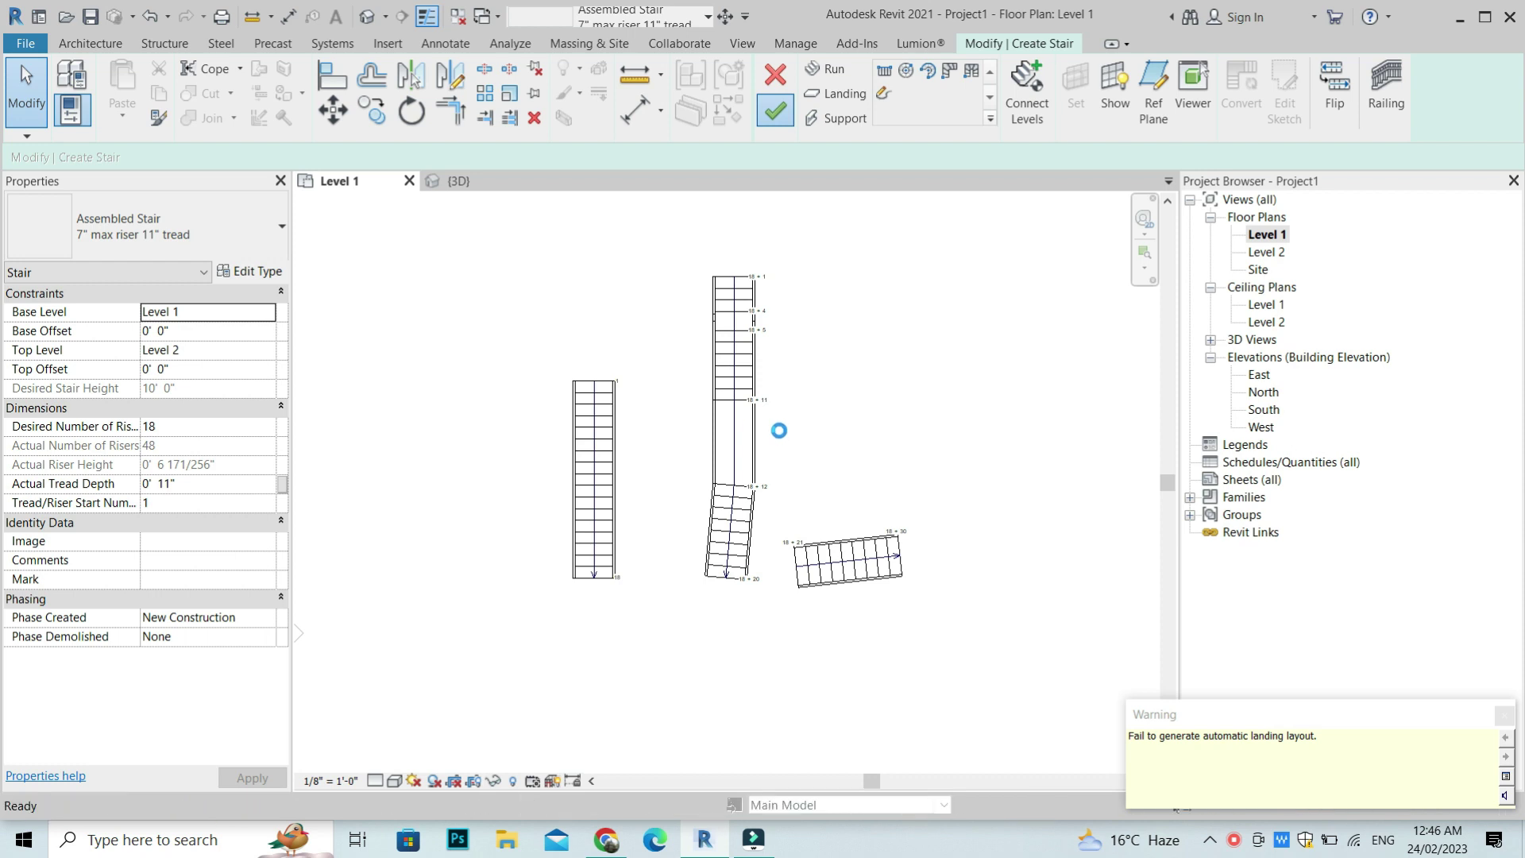
{"action": "left_click", "coordinate": [822, 505]}
{"action": "left_click", "coordinate": [367, 16]}
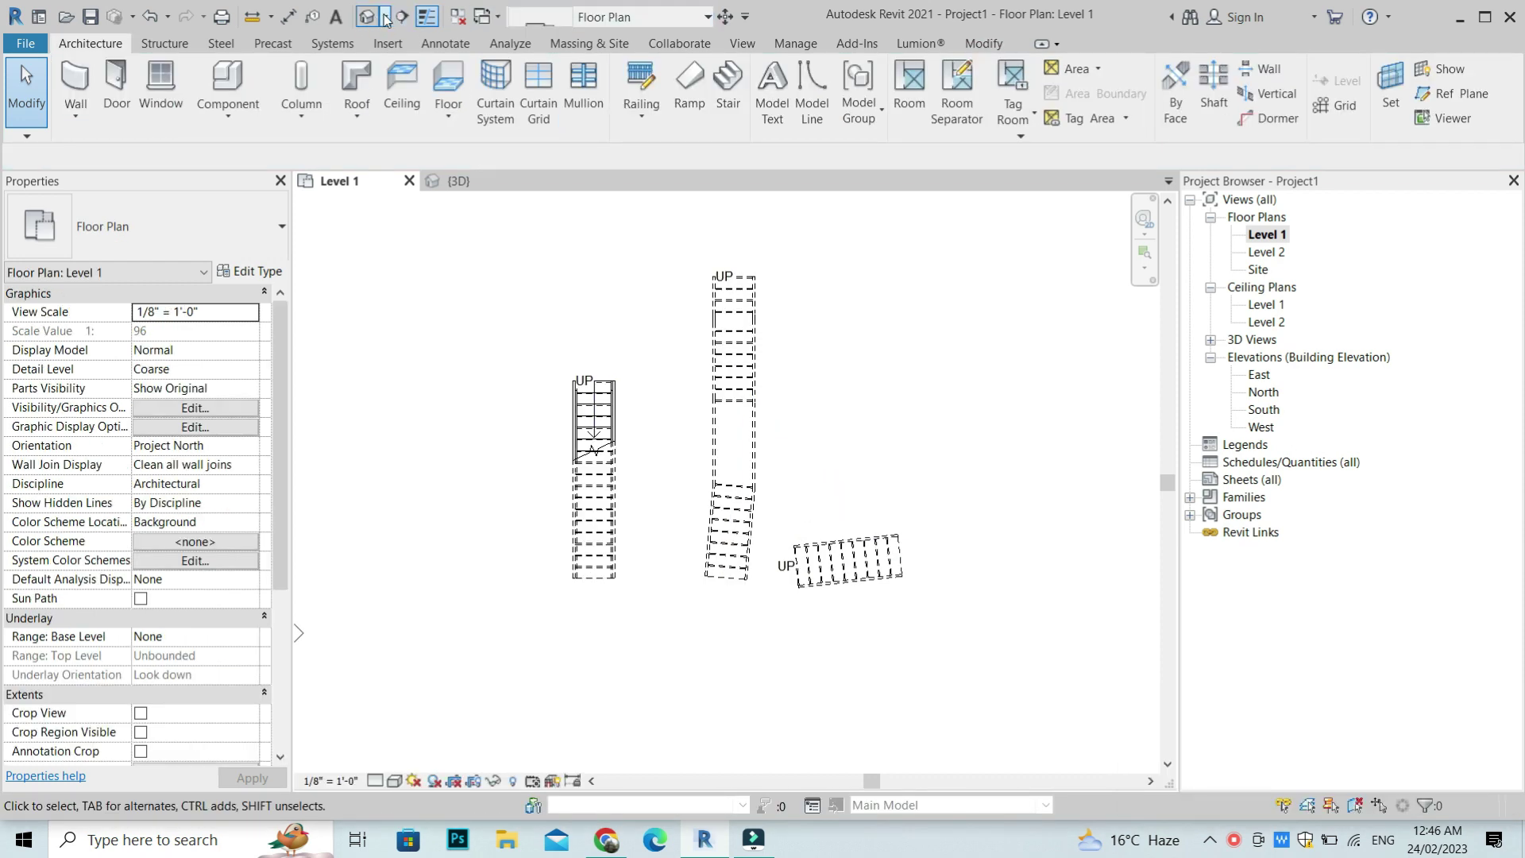
{"action": "mouse_move", "coordinate": [889, 344]}
{"action": "middle_mouse_down", "text": "shift"}
{"action": "mouse_move", "coordinate": [866, 262]}
{"action": "mouse_move", "coordinate": [770, 245]}
{"action": "middle_mouse_up", "text": "shift"}
{"action": "left_click", "coordinate": [751, 454]}
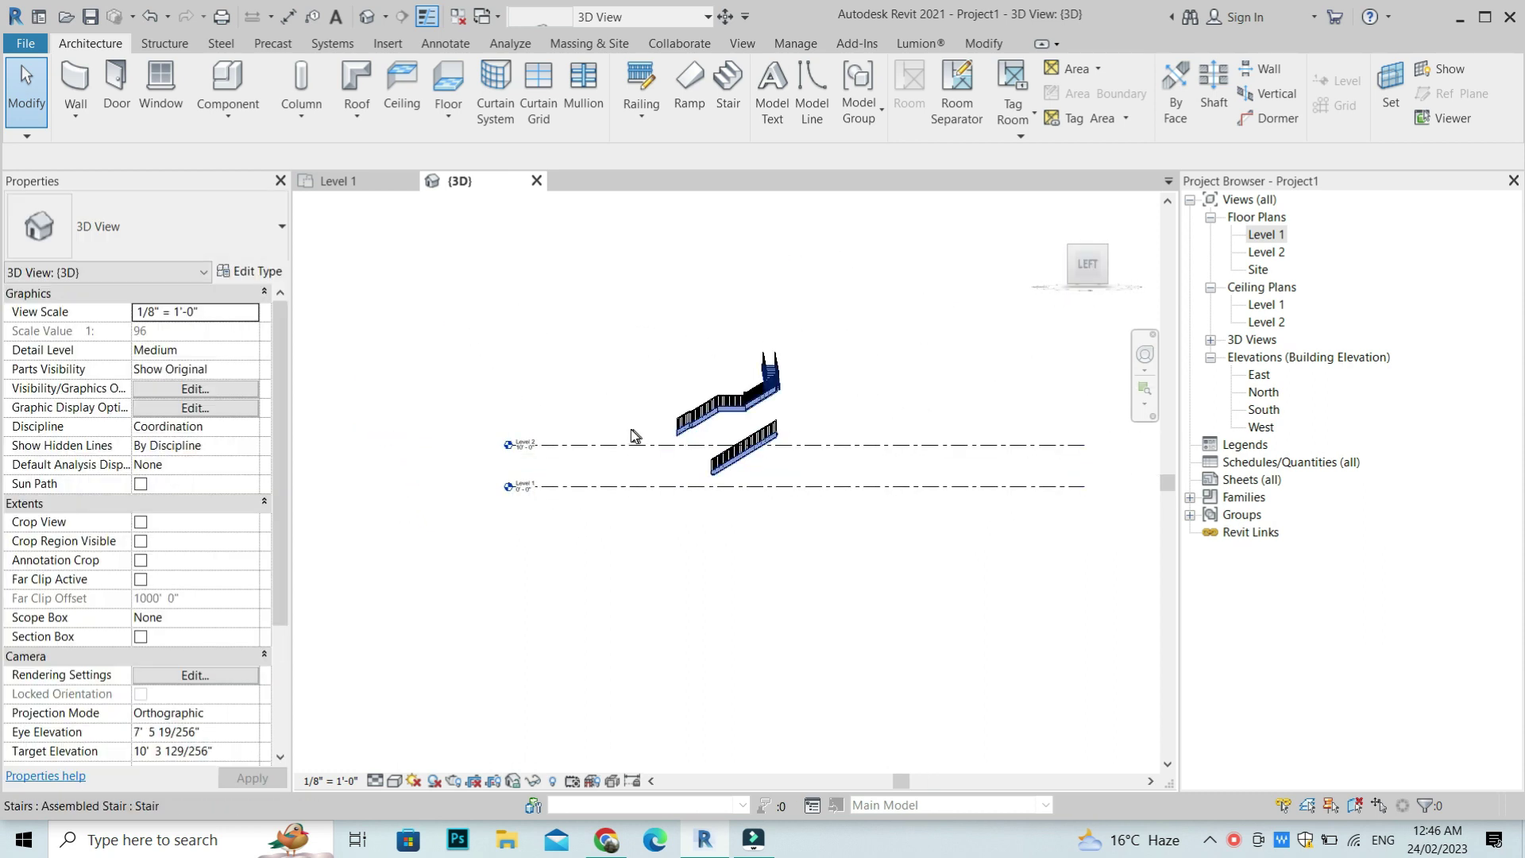
{"action": "middle_click_drag", "start_coordinate": [808, 377], "coordinate": [332, 421], "text": "shift"}
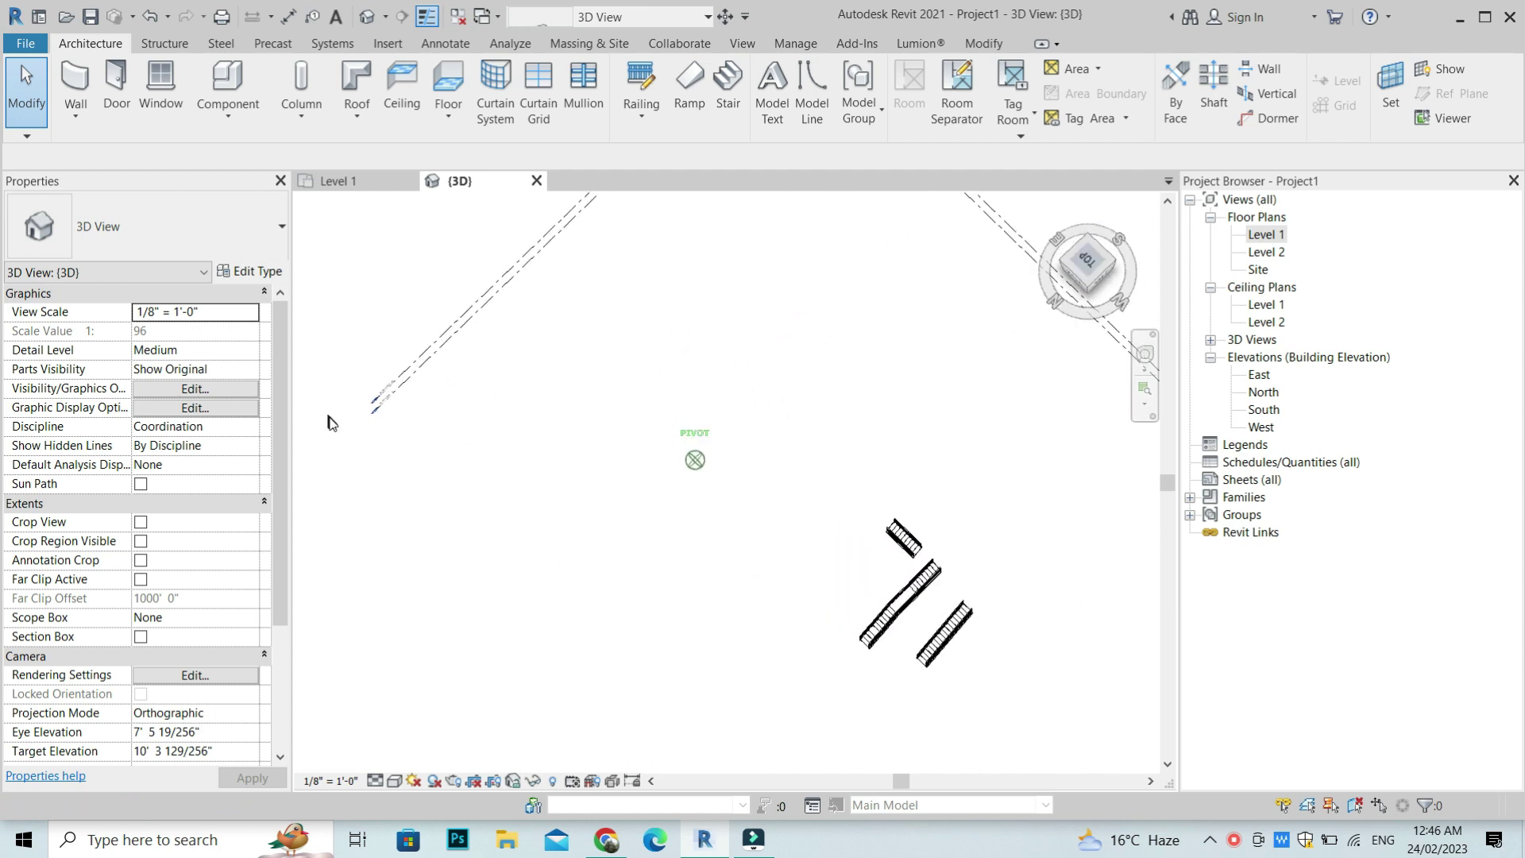
{"action": "left_click", "coordinate": [1267, 234]}
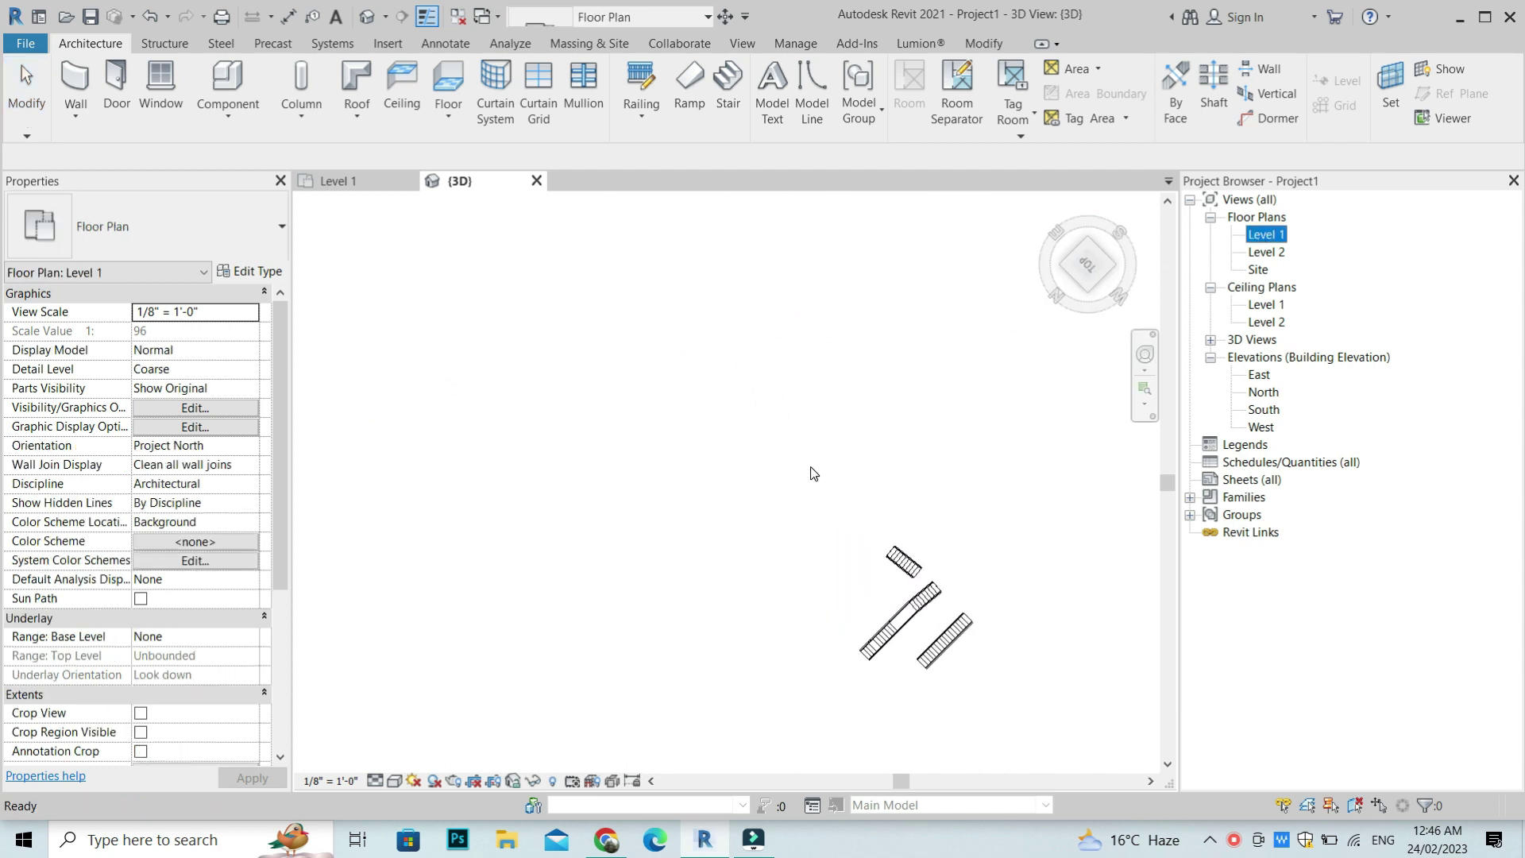
{"action": "scroll", "coordinate": [811, 474], "scroll_direction": "down", "scroll_amount": 2}
{"action": "double_click", "coordinate": [1263, 235]}
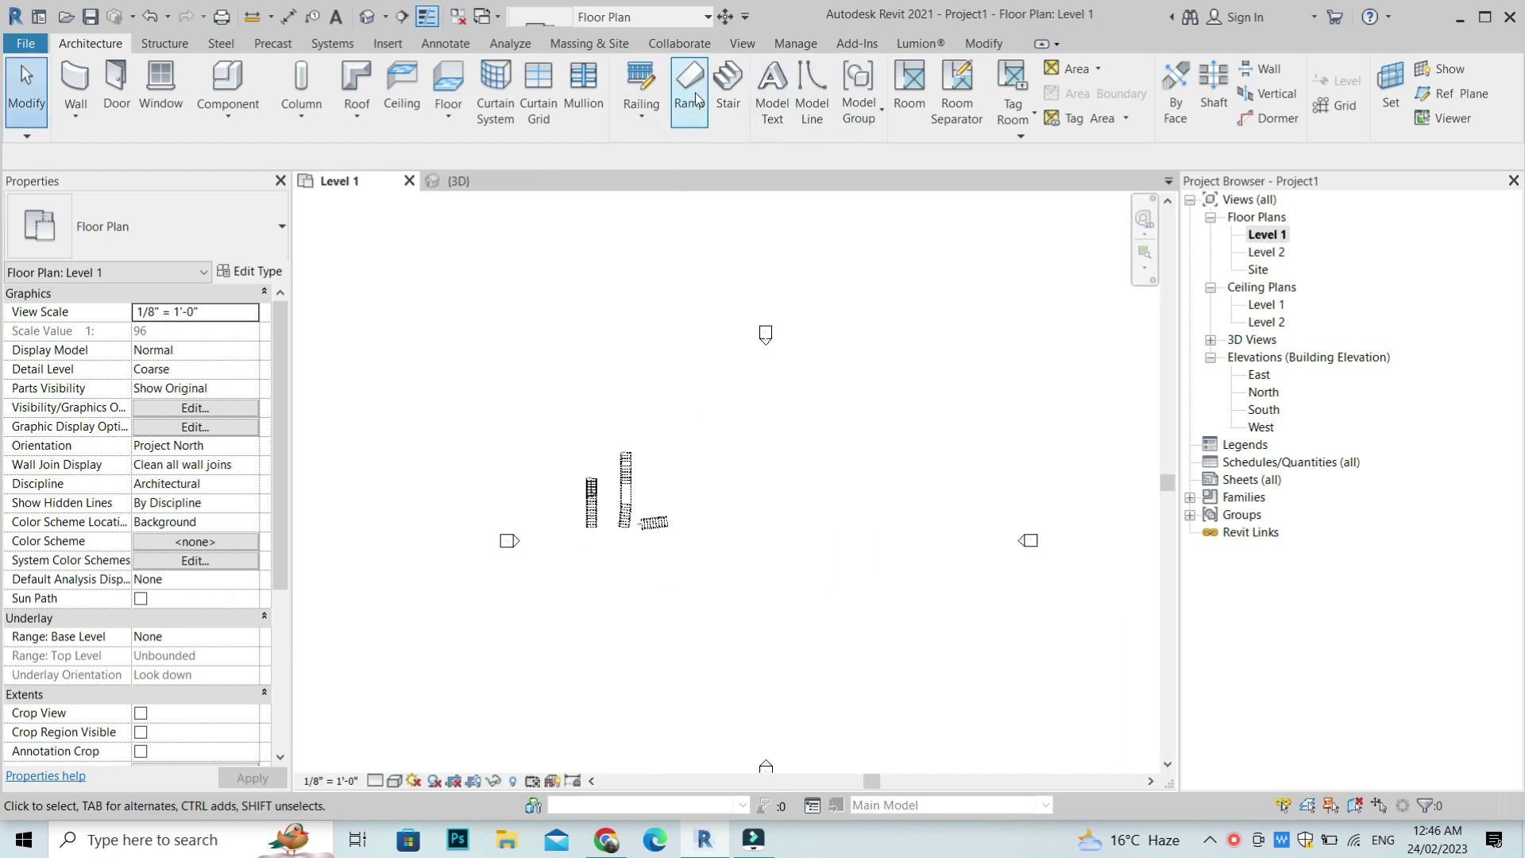
- Start a new stair and draw its first 12-riser straight run
{"action": "left_click", "coordinate": [727, 87]}
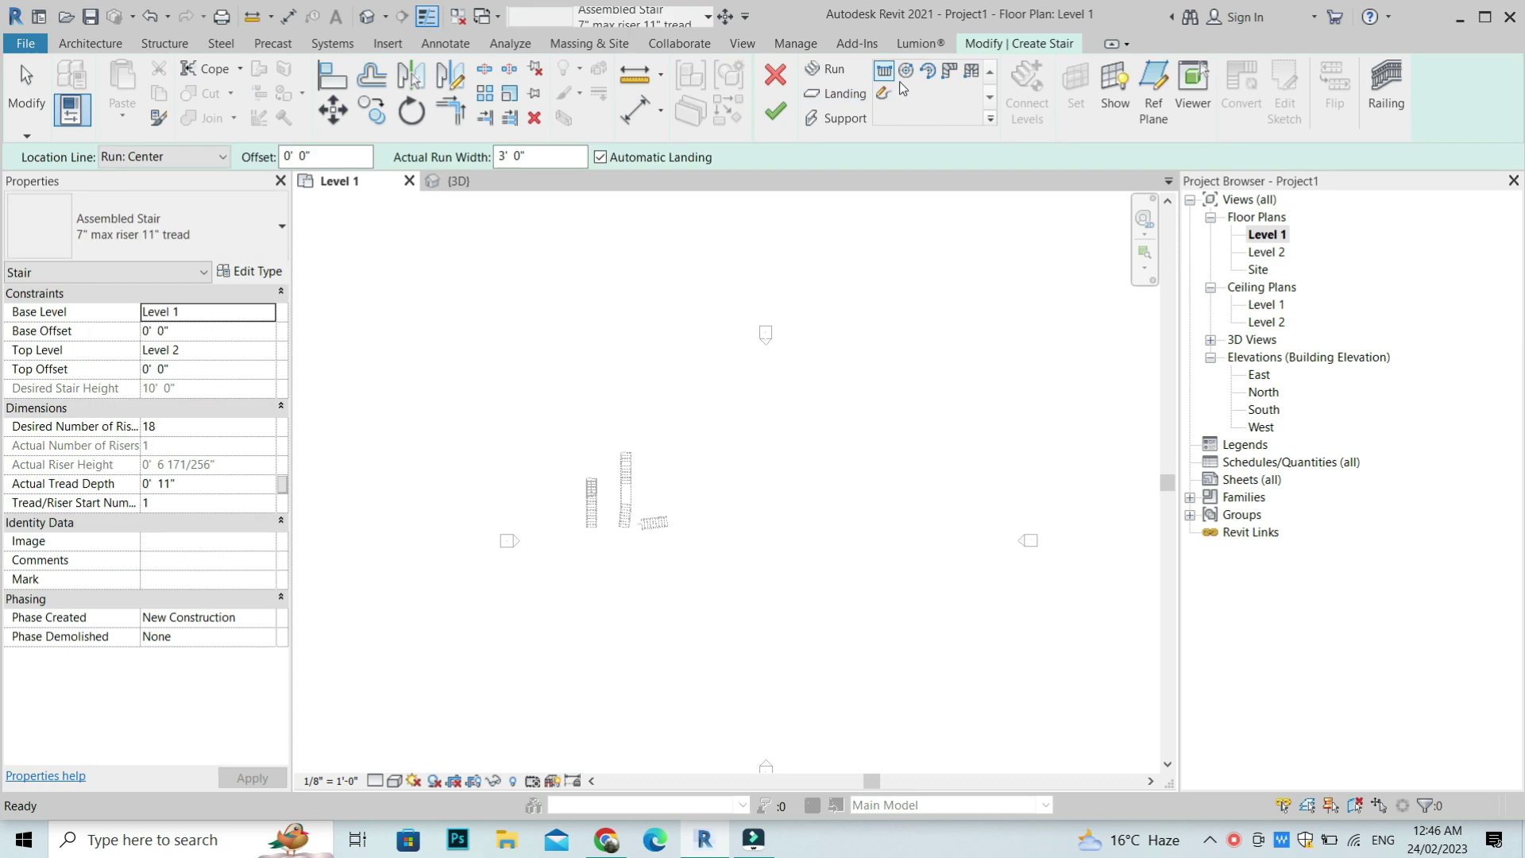
{"action": "scroll", "coordinate": [794, 447], "scroll_direction": "up", "scroll_amount": 2}
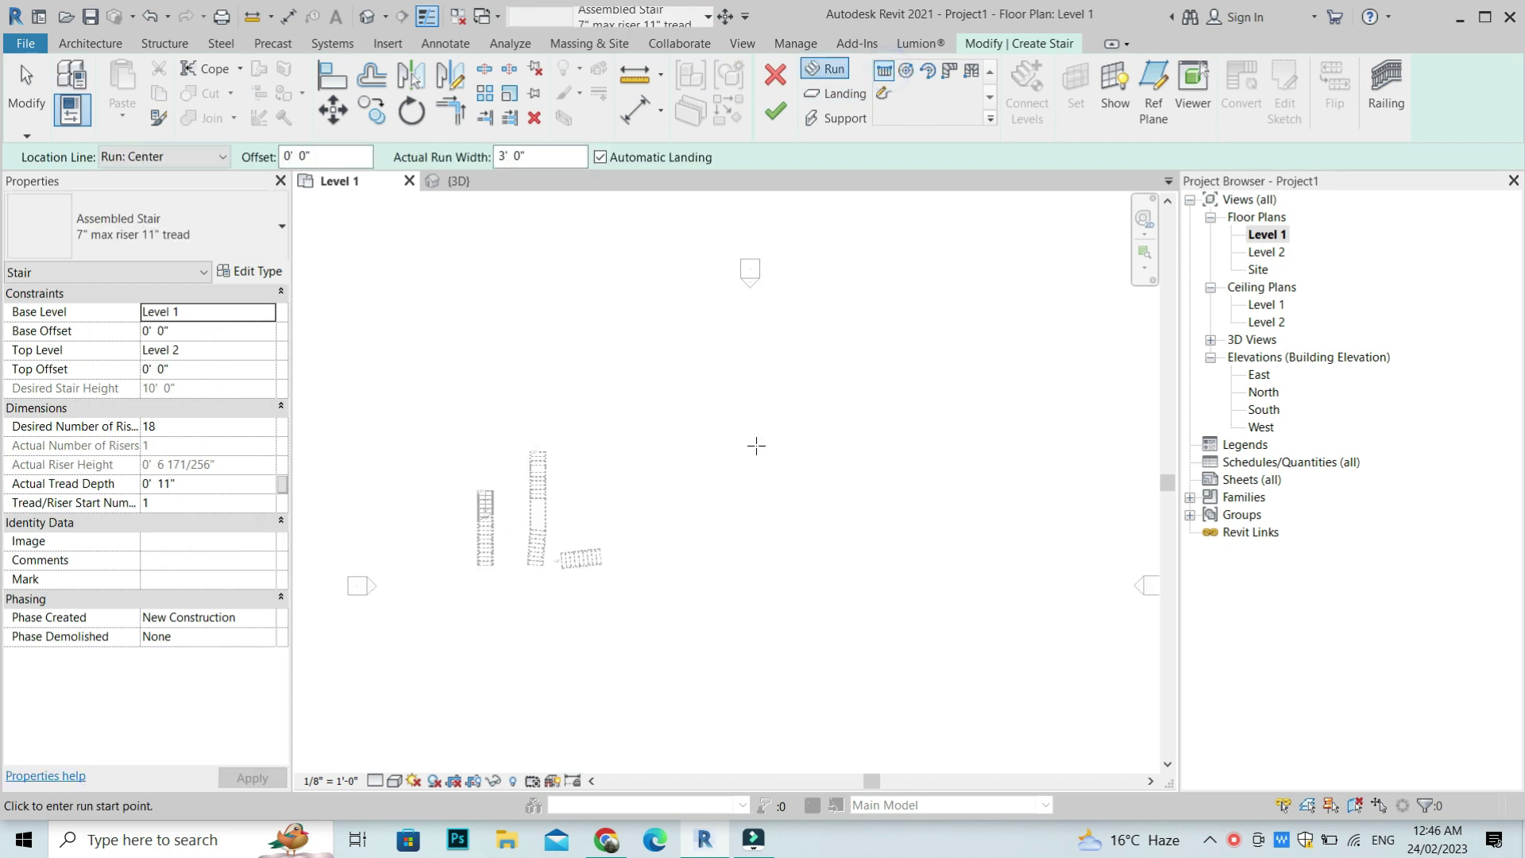
{"action": "left_click", "coordinate": [658, 425]}
{"action": "left_click", "coordinate": [659, 475]}
{"action": "scroll", "coordinate": [658, 474], "scroll_direction": "up", "scroll_amount": 1}
{"action": "scroll", "coordinate": [658, 469], "scroll_direction": "up", "scroll_amount": 2}
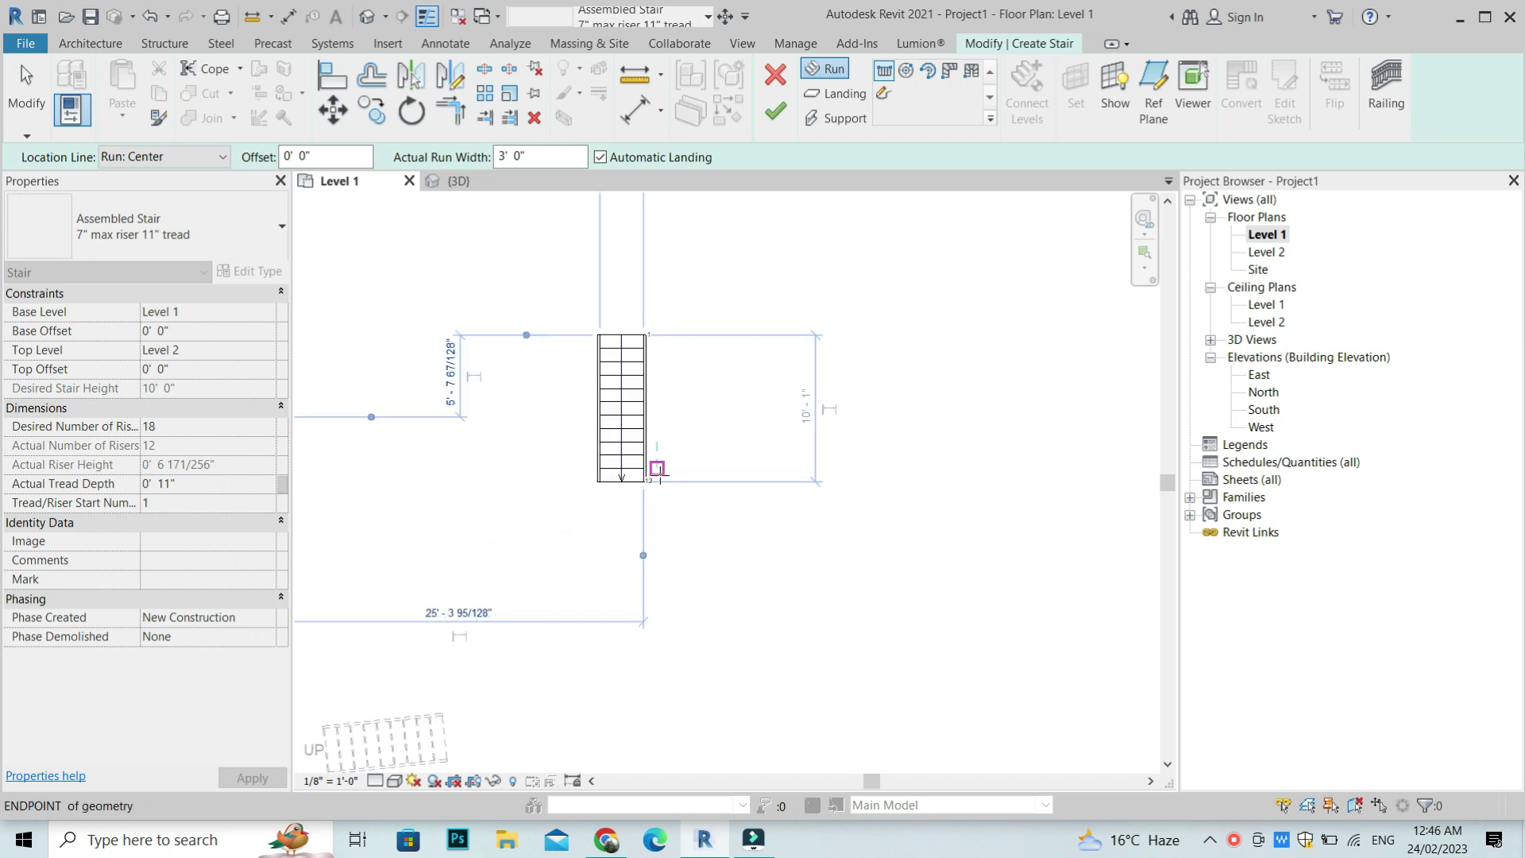
- Add a perpendicular 6-riser run ending at riser 18 and finish the stair
{"action": "left_click", "coordinate": [657, 480]}
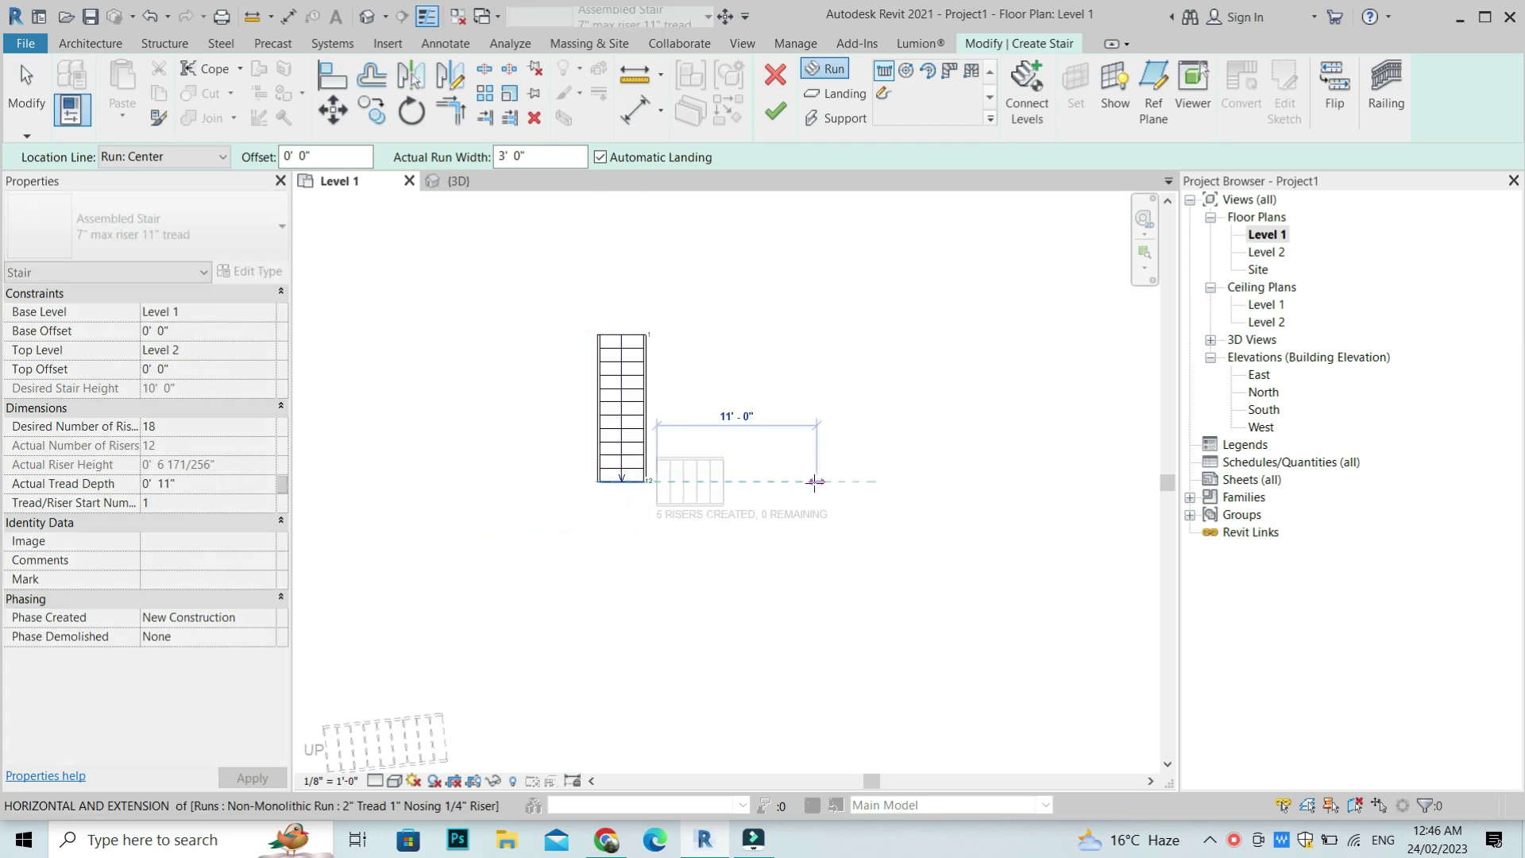
{"action": "left_click", "coordinate": [747, 480]}
{"action": "key", "text": "Escape"}
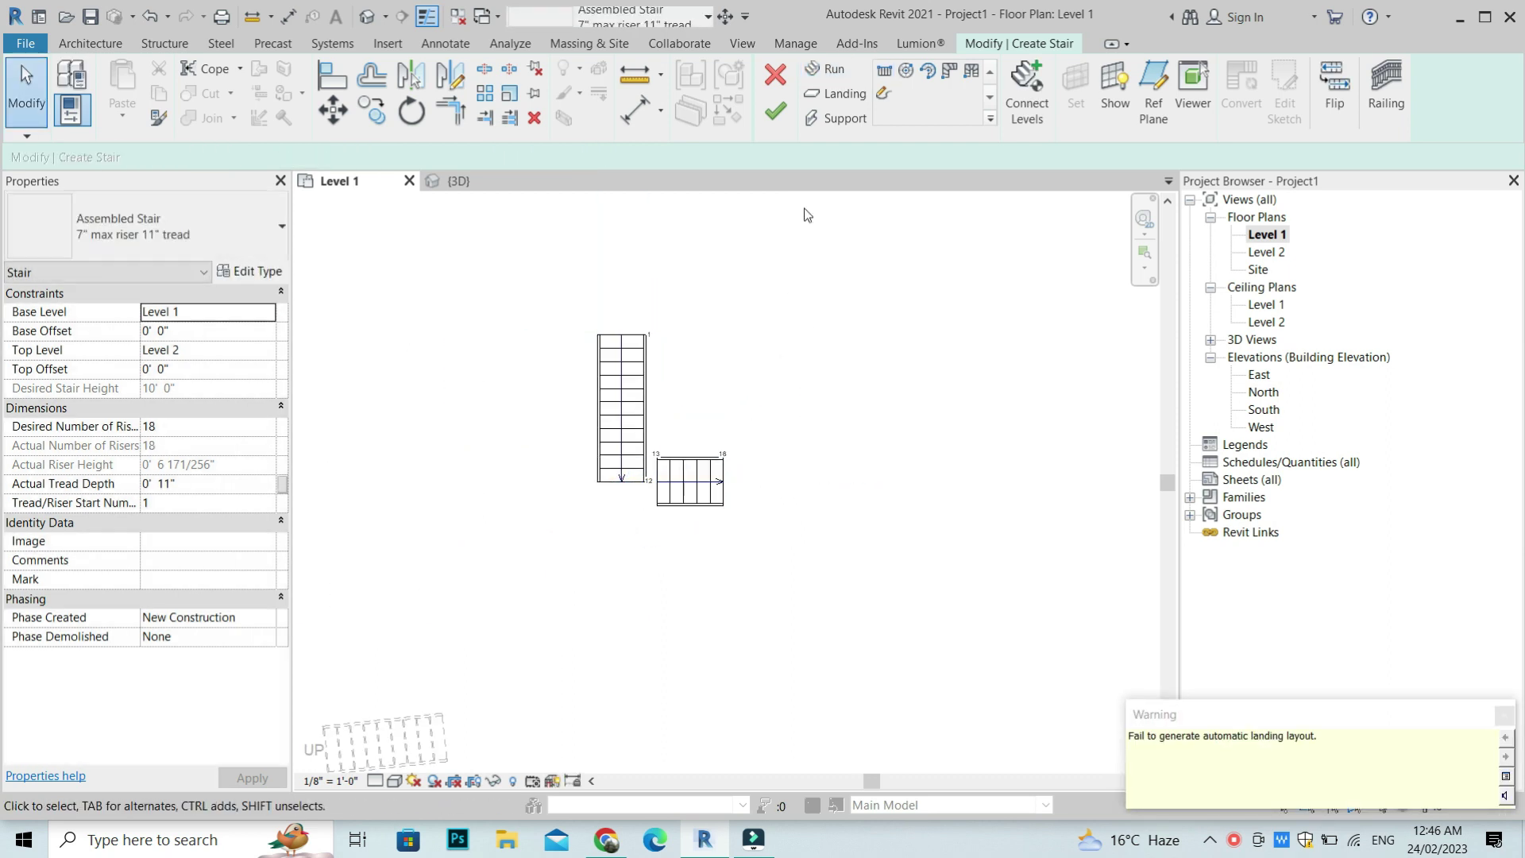
{"action": "left_click", "coordinate": [782, 115]}
{"action": "scroll", "coordinate": [684, 524], "scroll_direction": "down", "scroll_amount": 2}
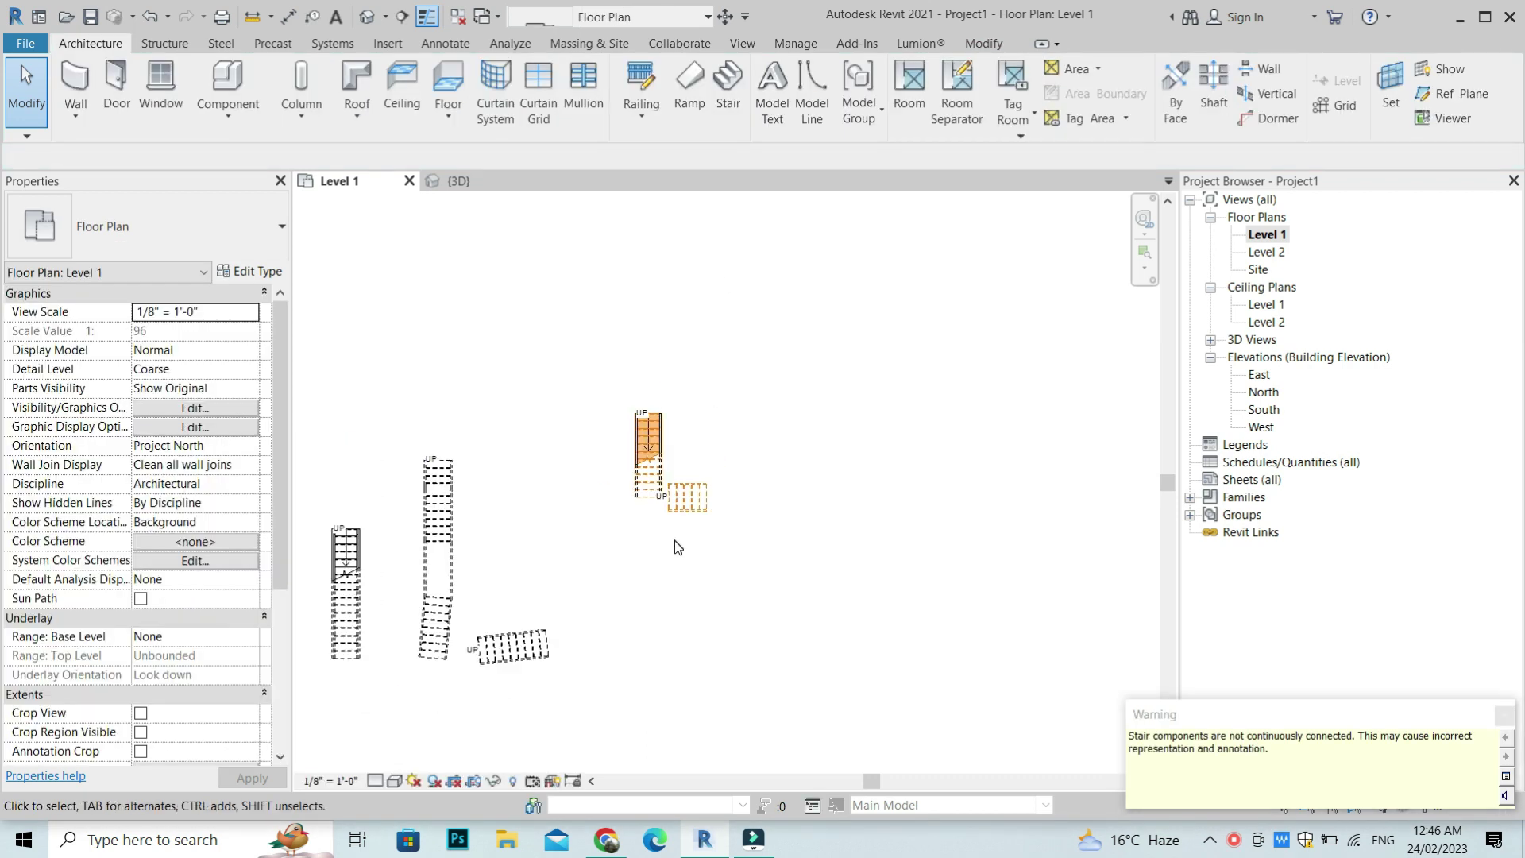
{"action": "scroll", "coordinate": [536, 472], "scroll_direction": "down", "scroll_amount": 2}
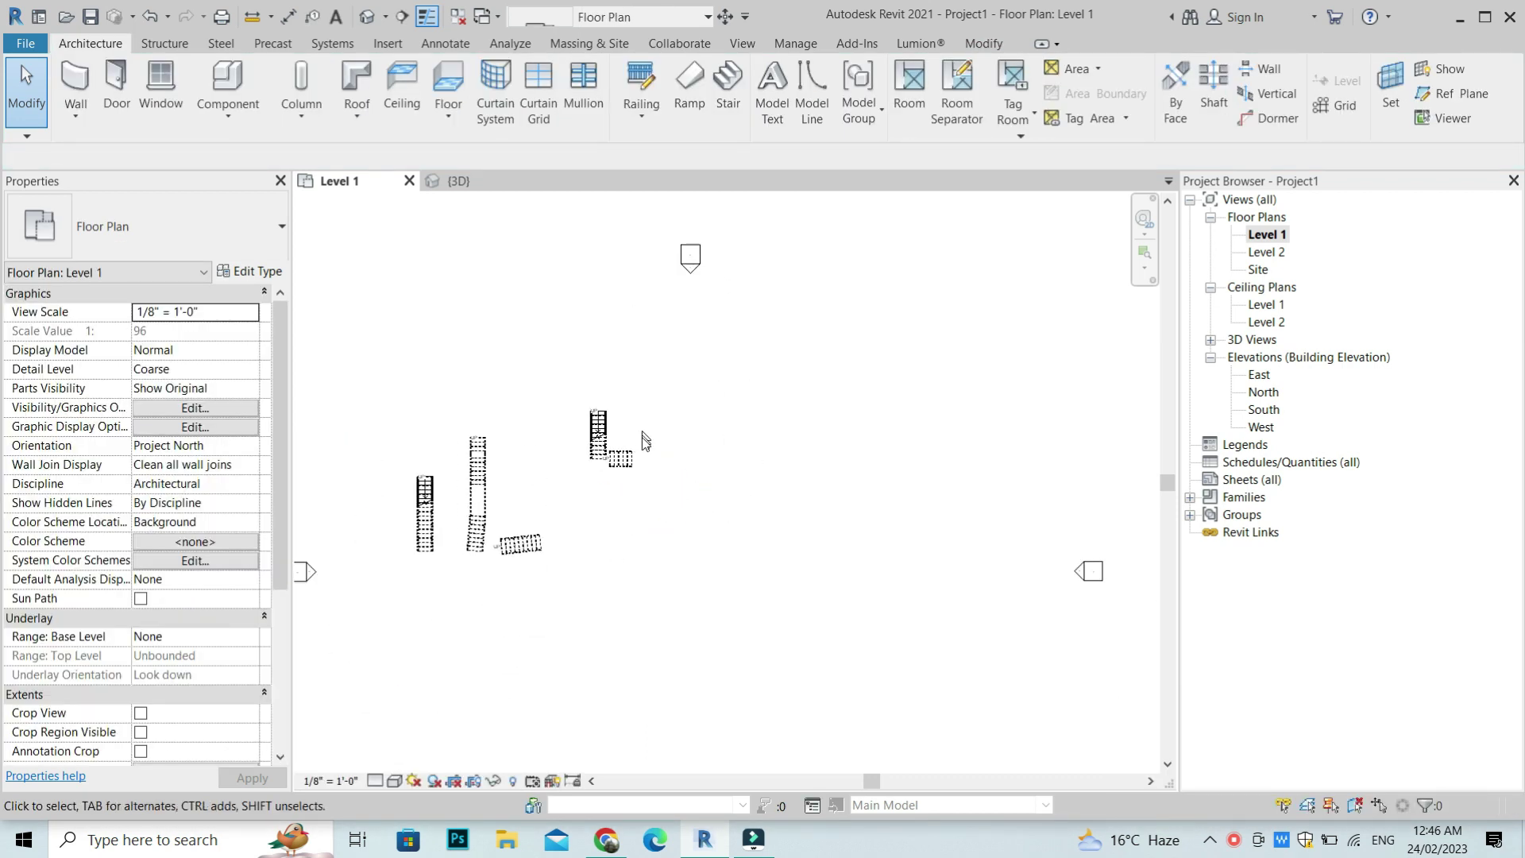
- Check the railing and left straight stair, then begin a full-step spiral stair
{"action": "left_click", "coordinate": [589, 443]}
{"action": "left_click", "coordinate": [653, 511]}
{"action": "left_click", "coordinate": [477, 492]}
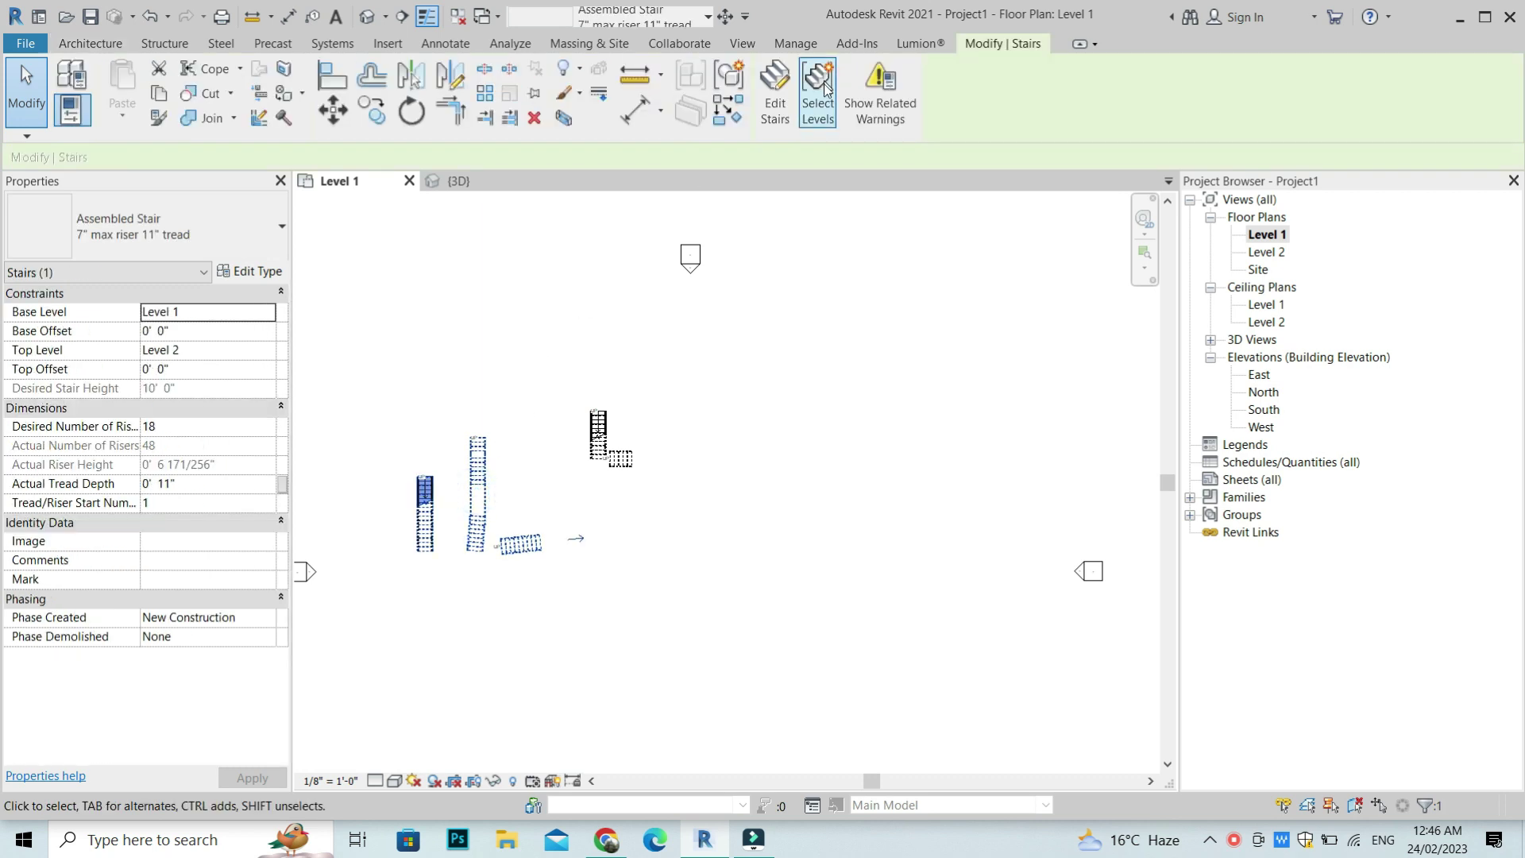
{"action": "left_click", "coordinate": [734, 117]}
{"action": "left_click", "coordinate": [786, 100]}
{"action": "left_click", "coordinate": [906, 71]}
- Place a small full-step spiral run
{"action": "left_click", "coordinate": [594, 511]}
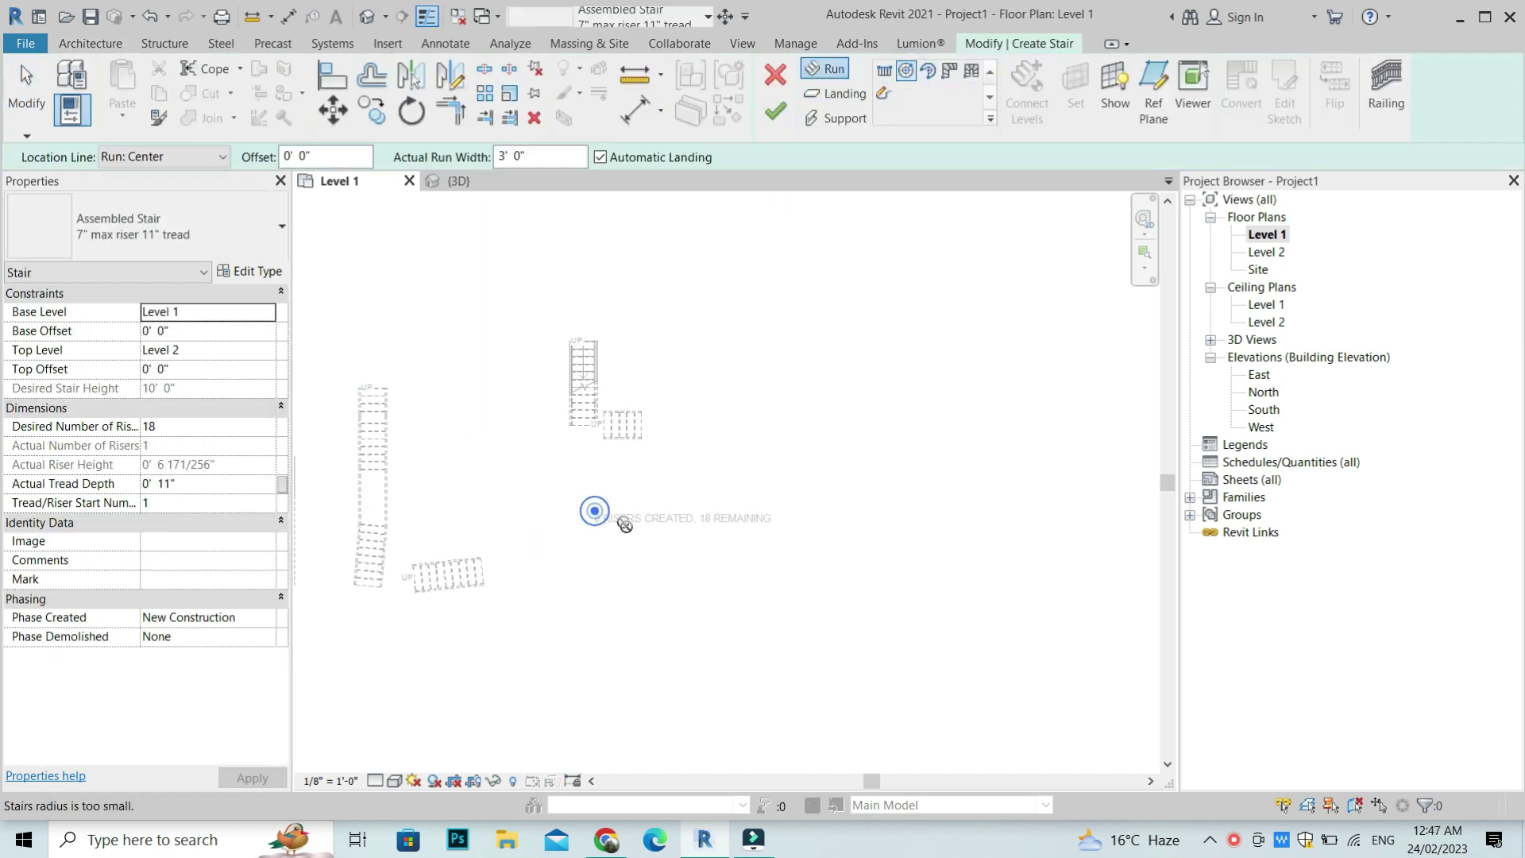
{"action": "left_click", "coordinate": [624, 522]}
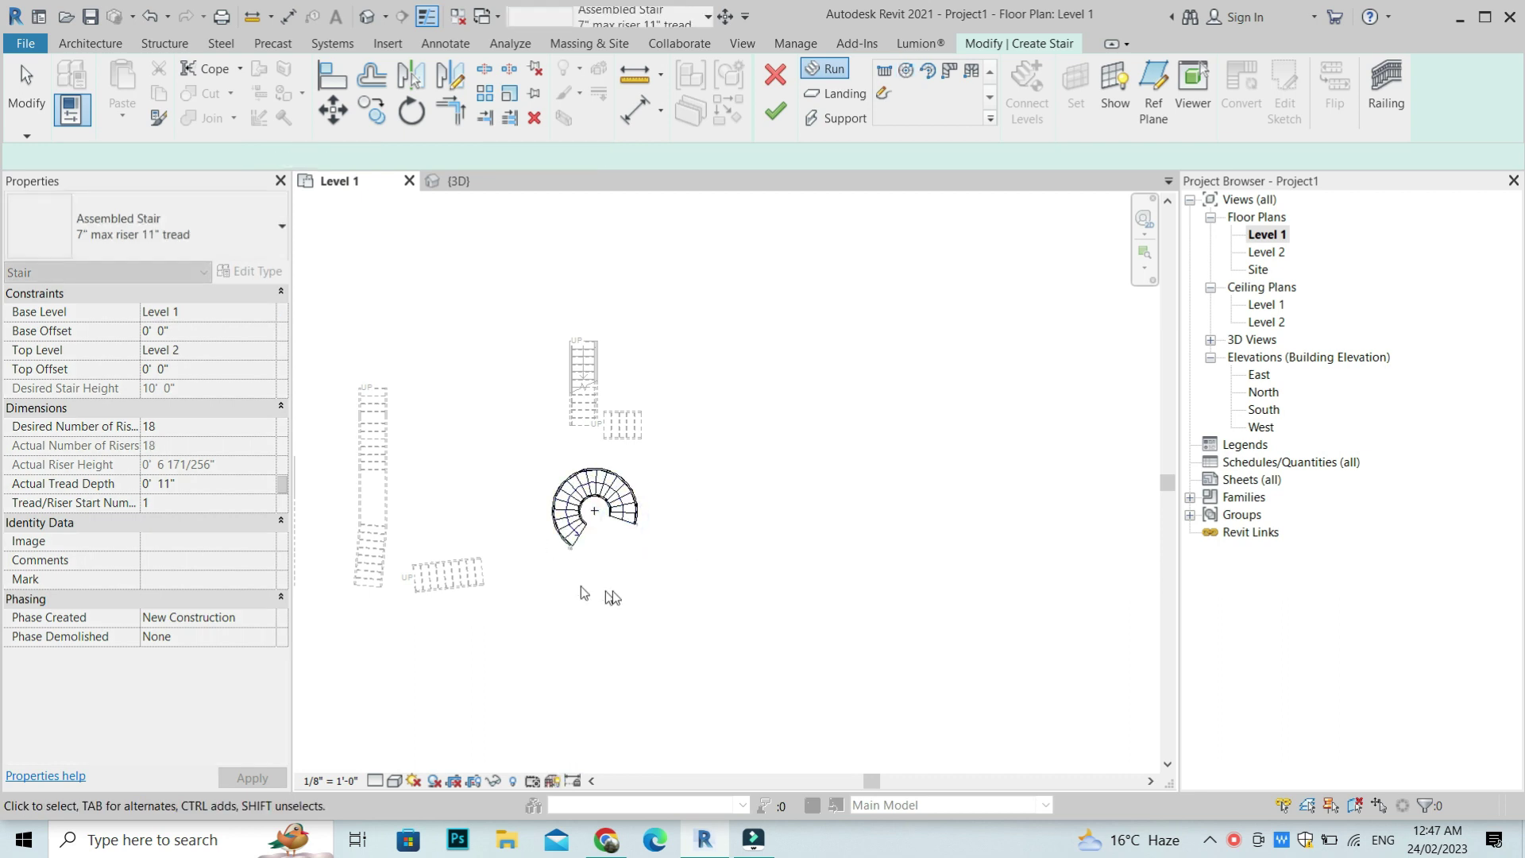
{"action": "key", "text": "Escape"}
- Add a center-ends curved run with a 7'-6" radius, then cancel drawing
{"action": "left_click", "coordinate": [926, 70]}
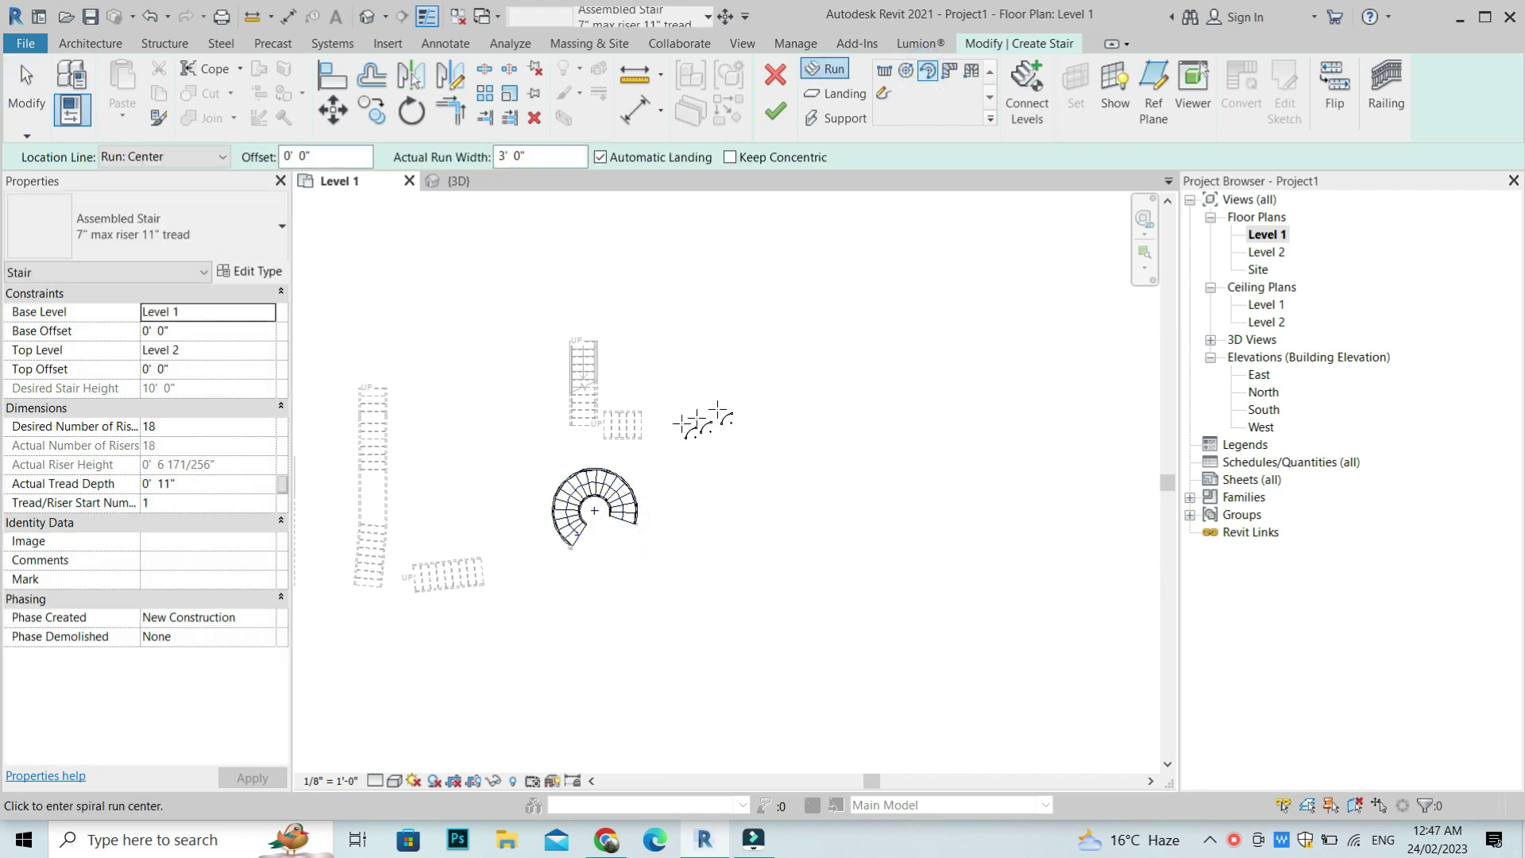
{"action": "left_click", "coordinate": [764, 472]}
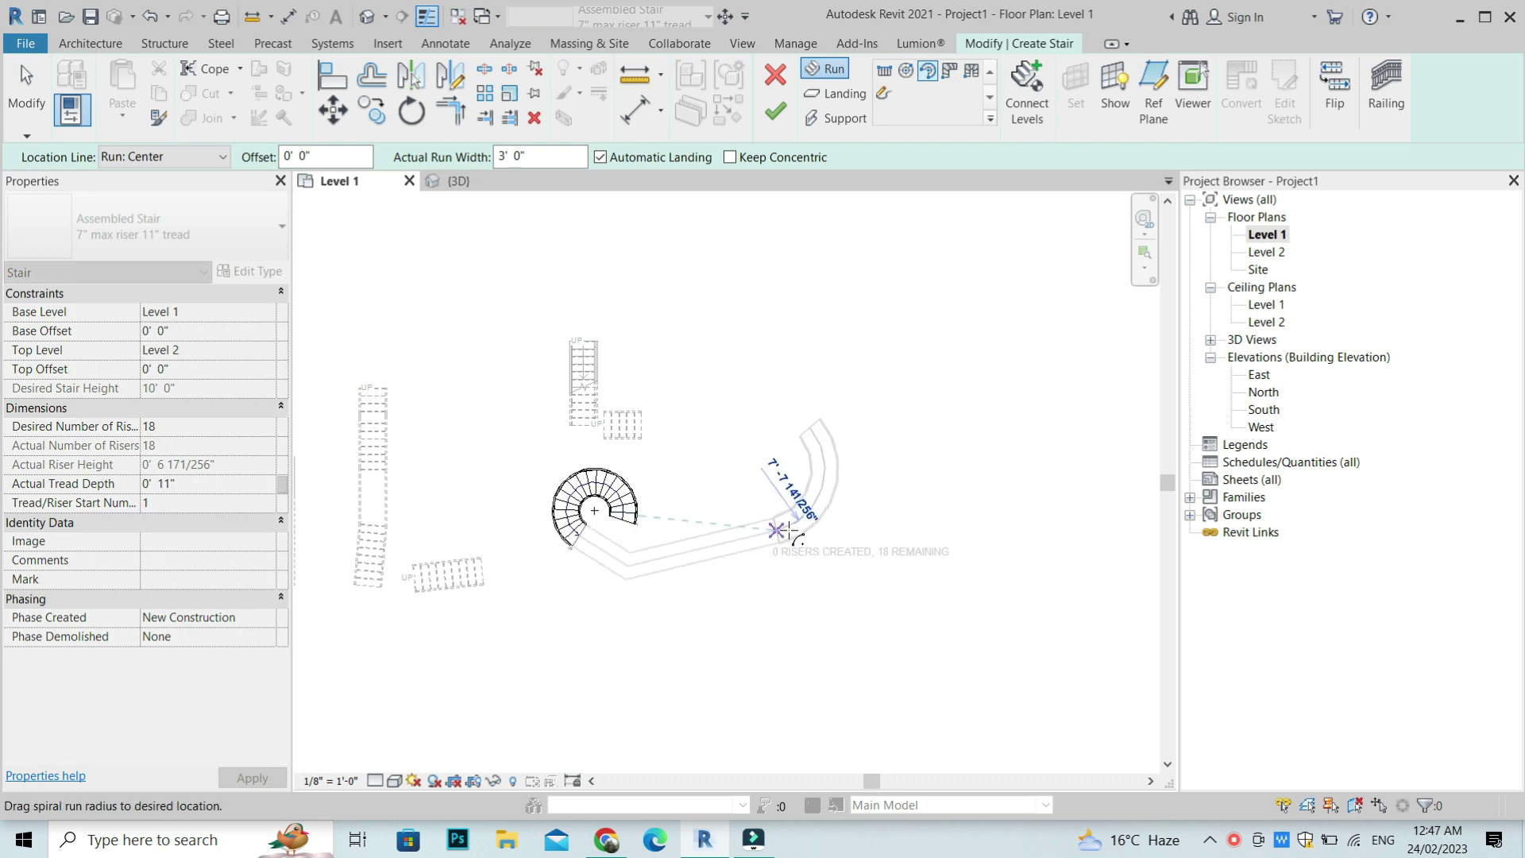
{"action": "left_click", "coordinate": [811, 506]}
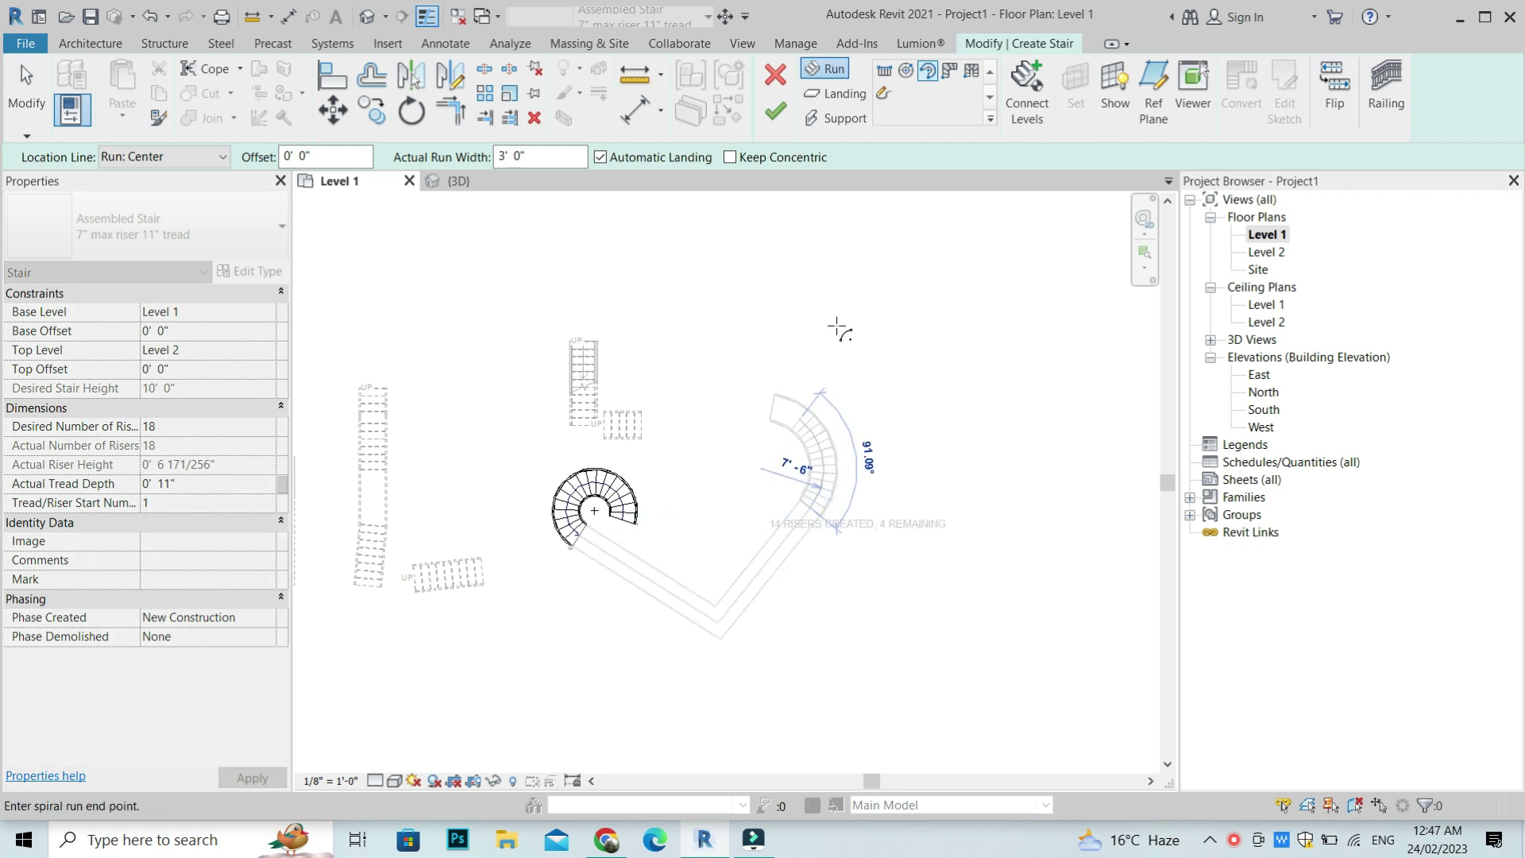
{"action": "left_click", "coordinate": [767, 342]}
{"action": "right_click", "coordinate": [689, 311]}
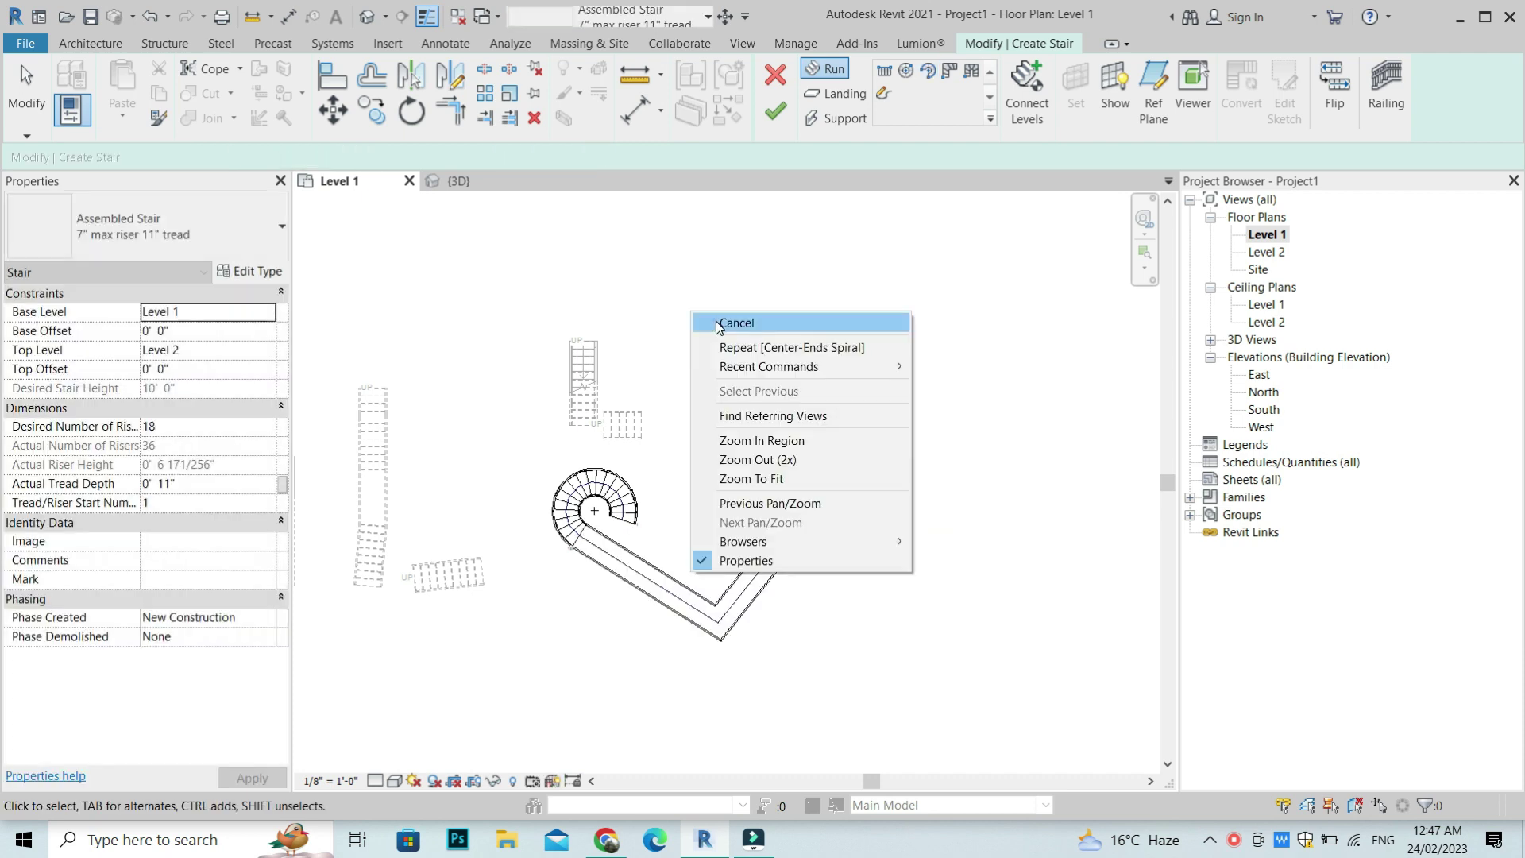
{"action": "left_click", "coordinate": [718, 318]}
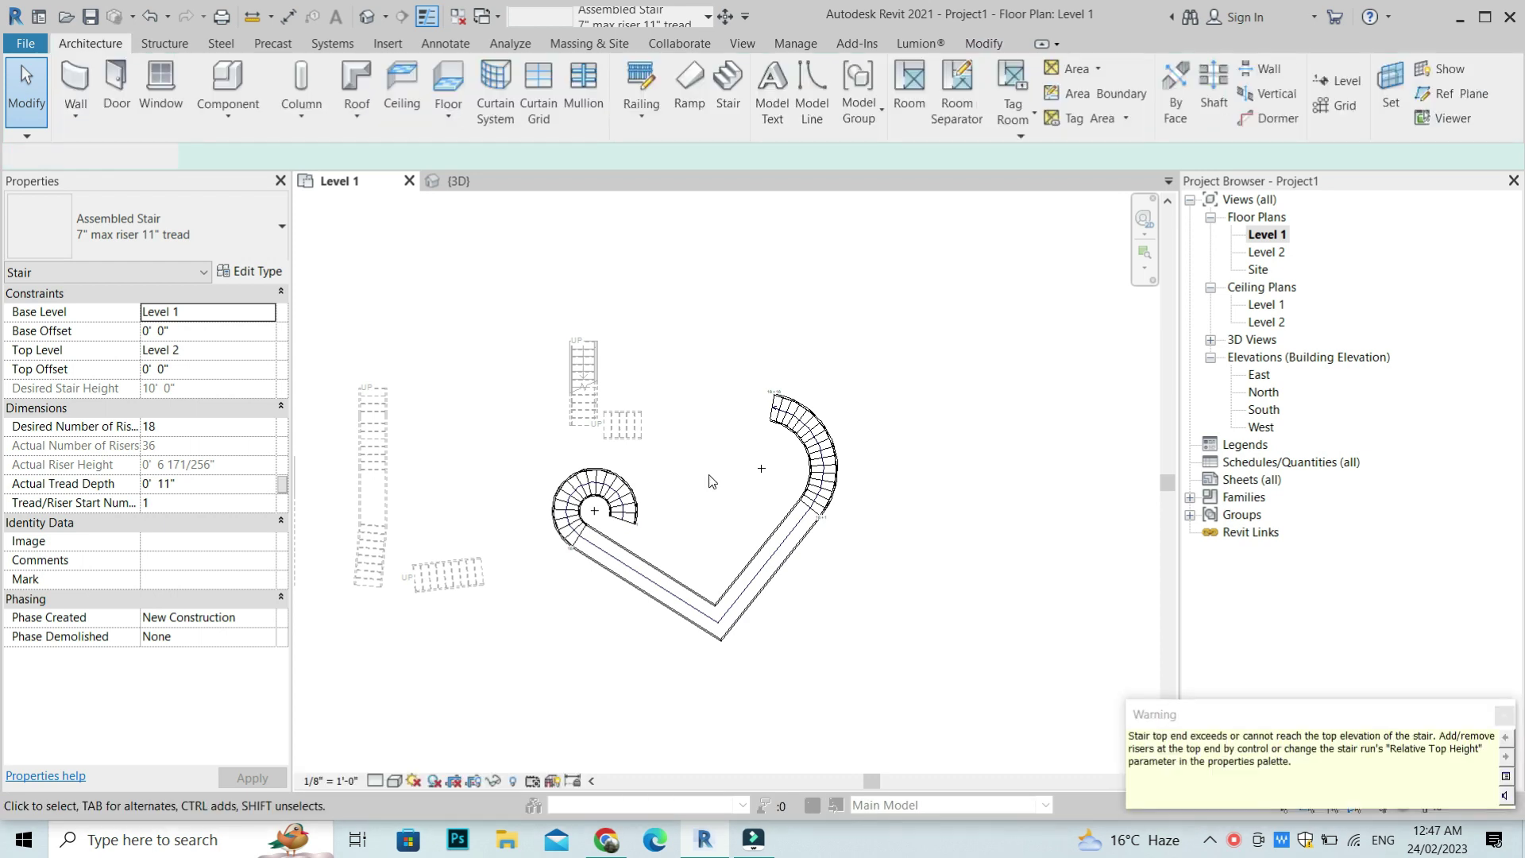
{"action": "left_click", "coordinate": [366, 16]}
{"action": "mouse_move", "coordinate": [1069, 620]}
{"action": "middle_mouse_down", "text": "shift"}
{"action": "mouse_move", "coordinate": [1069, 770]}
{"action": "mouse_move", "coordinate": [771, 209]}
{"action": "mouse_move", "coordinate": [471, 308]}
{"action": "mouse_move", "coordinate": [418, 262]}
{"action": "mouse_move", "coordinate": [845, 486]}
{"action": "middle_mouse_up", "text": "shift"}
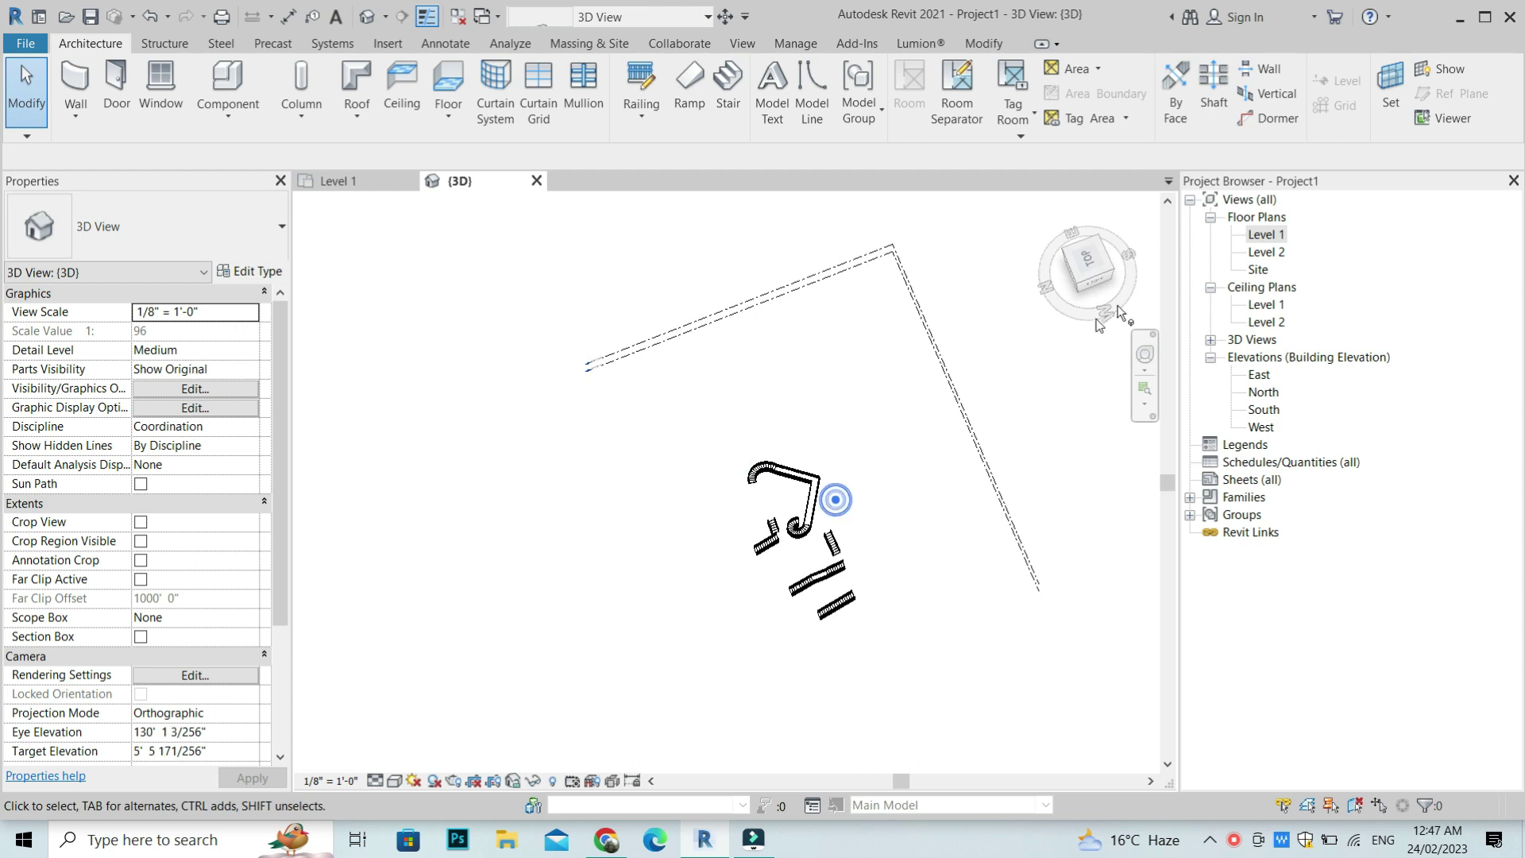
{"action": "double_click", "coordinate": [1266, 234]}
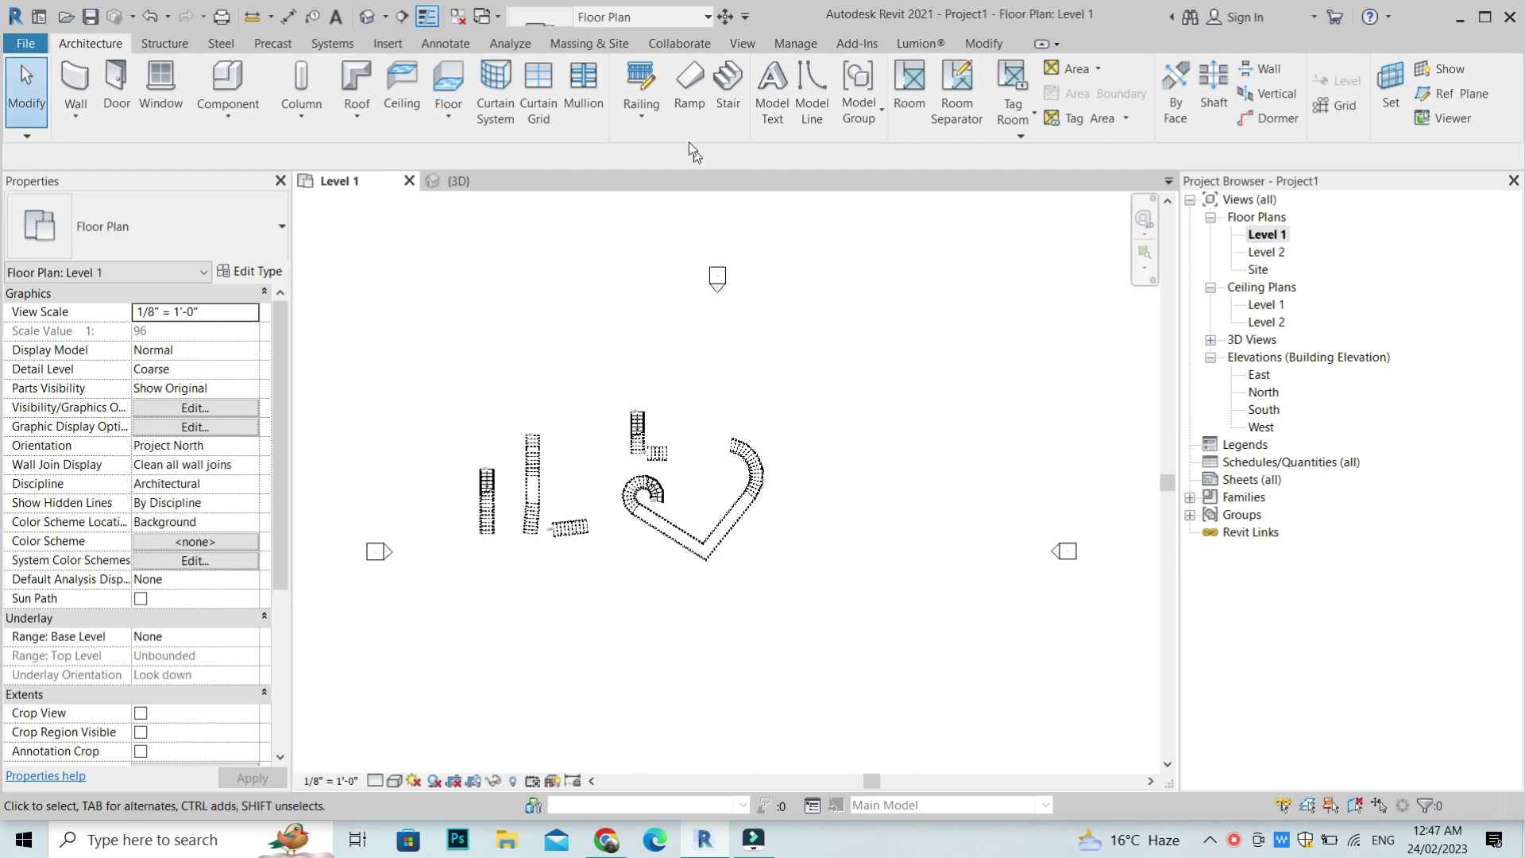
- Create a stair with L-shape and U-shape winder runs side by side and finish it
{"action": "left_click", "coordinate": [728, 87]}
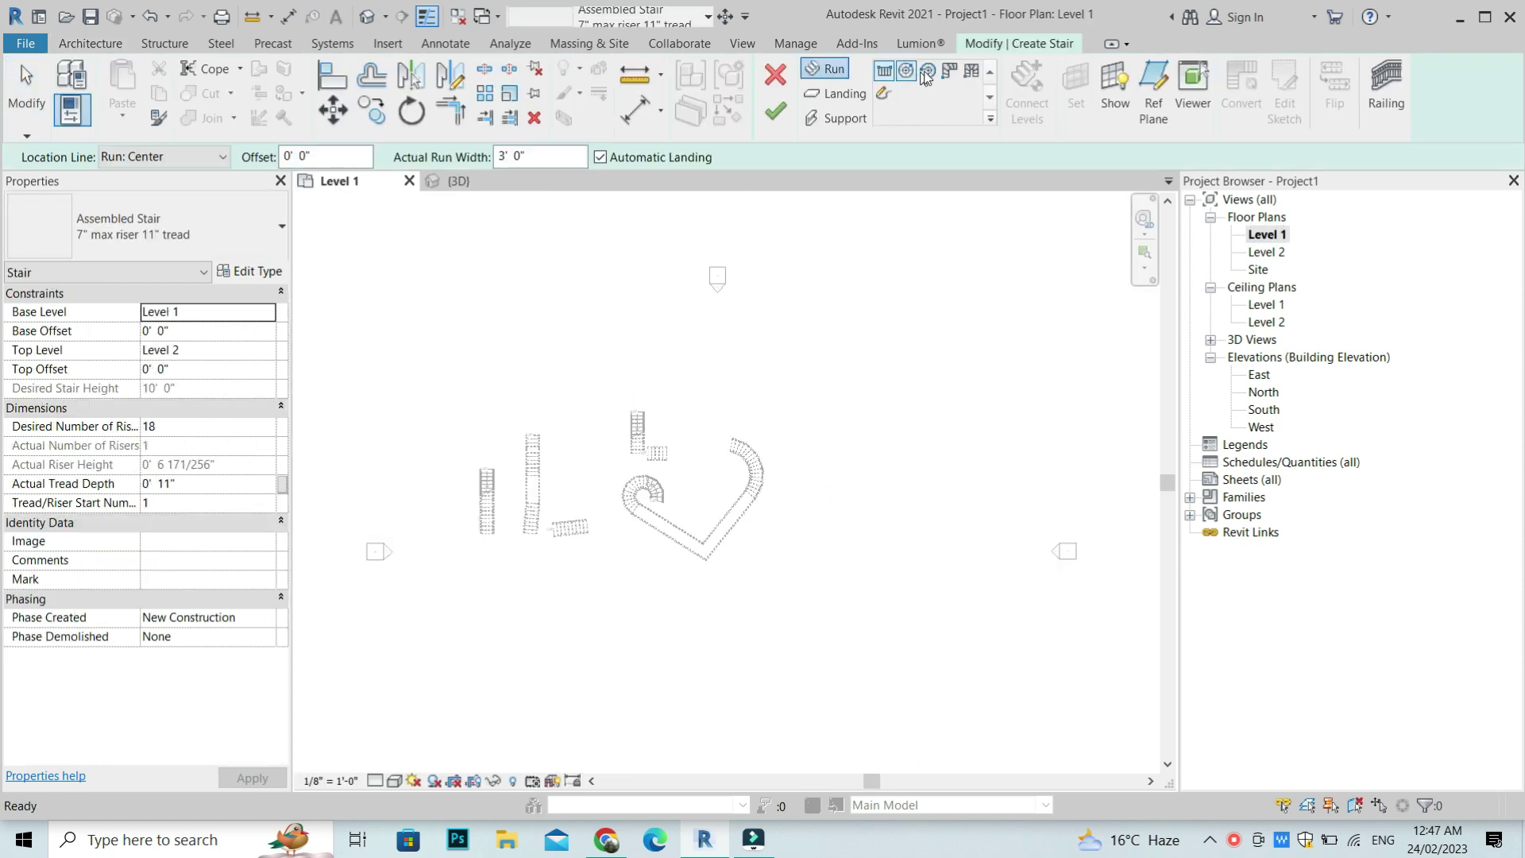
{"action": "left_click", "coordinate": [947, 74]}
{"action": "scroll", "coordinate": [755, 461], "scroll_direction": "up", "scroll_amount": 2}
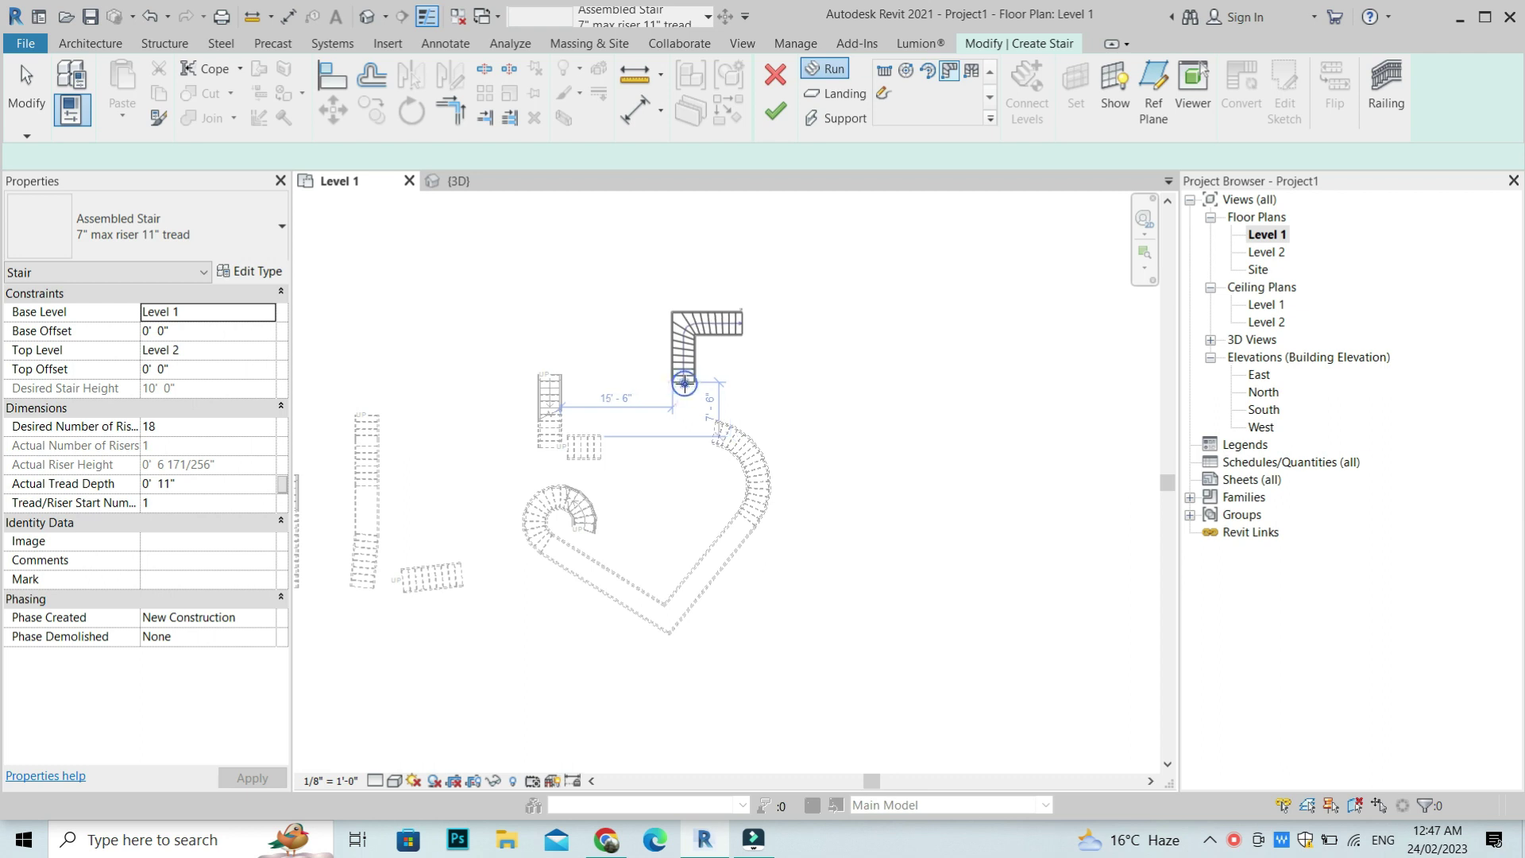
{"action": "left_click", "coordinate": [971, 71]}
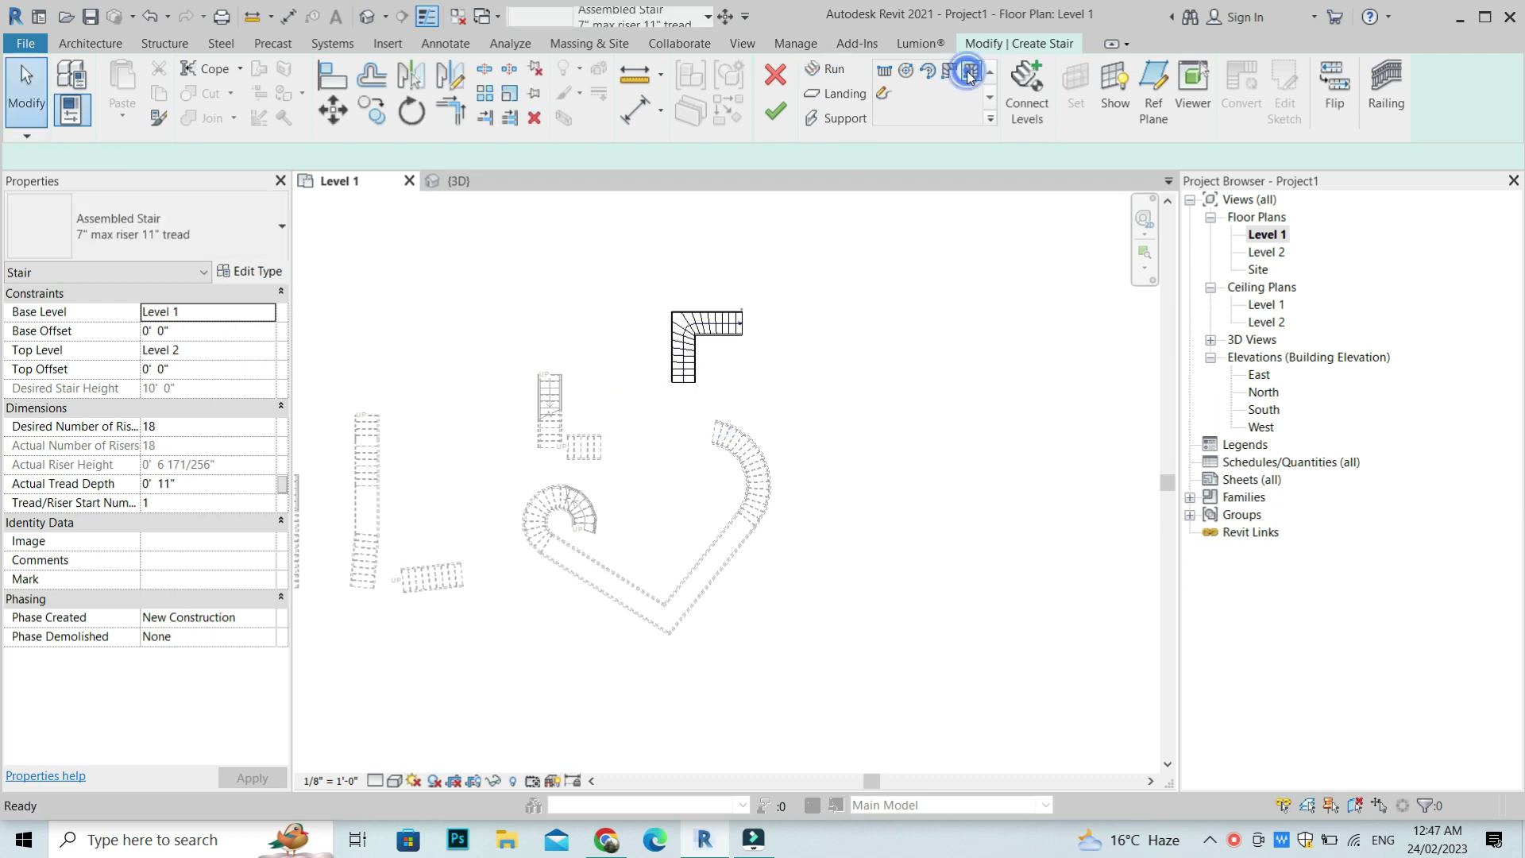
{"action": "left_click", "coordinate": [788, 369]}
{"action": "key", "text": "Escape"}
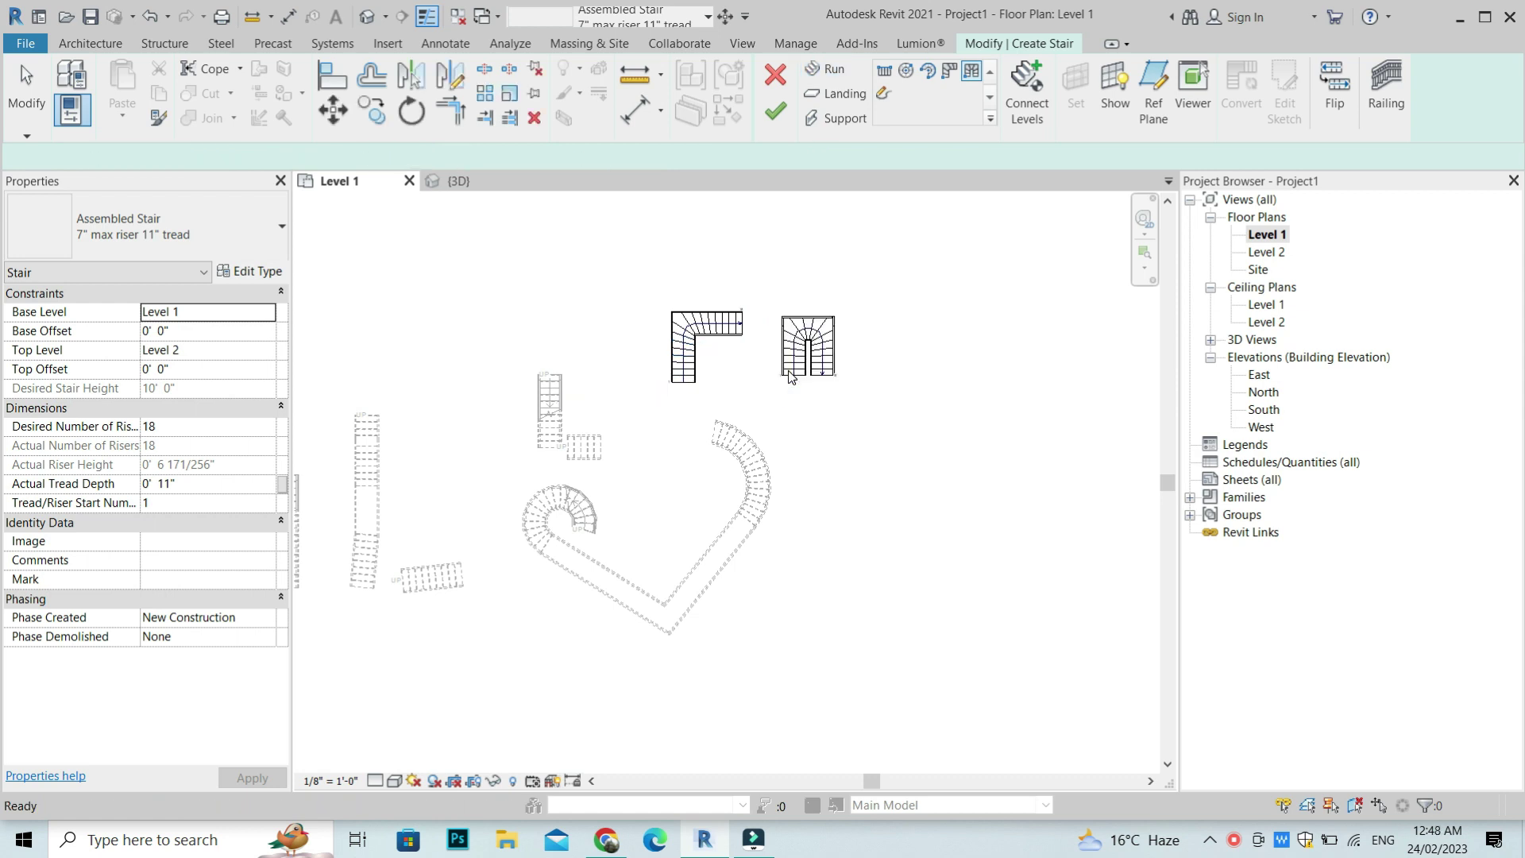
{"action": "left_click", "coordinate": [781, 115]}
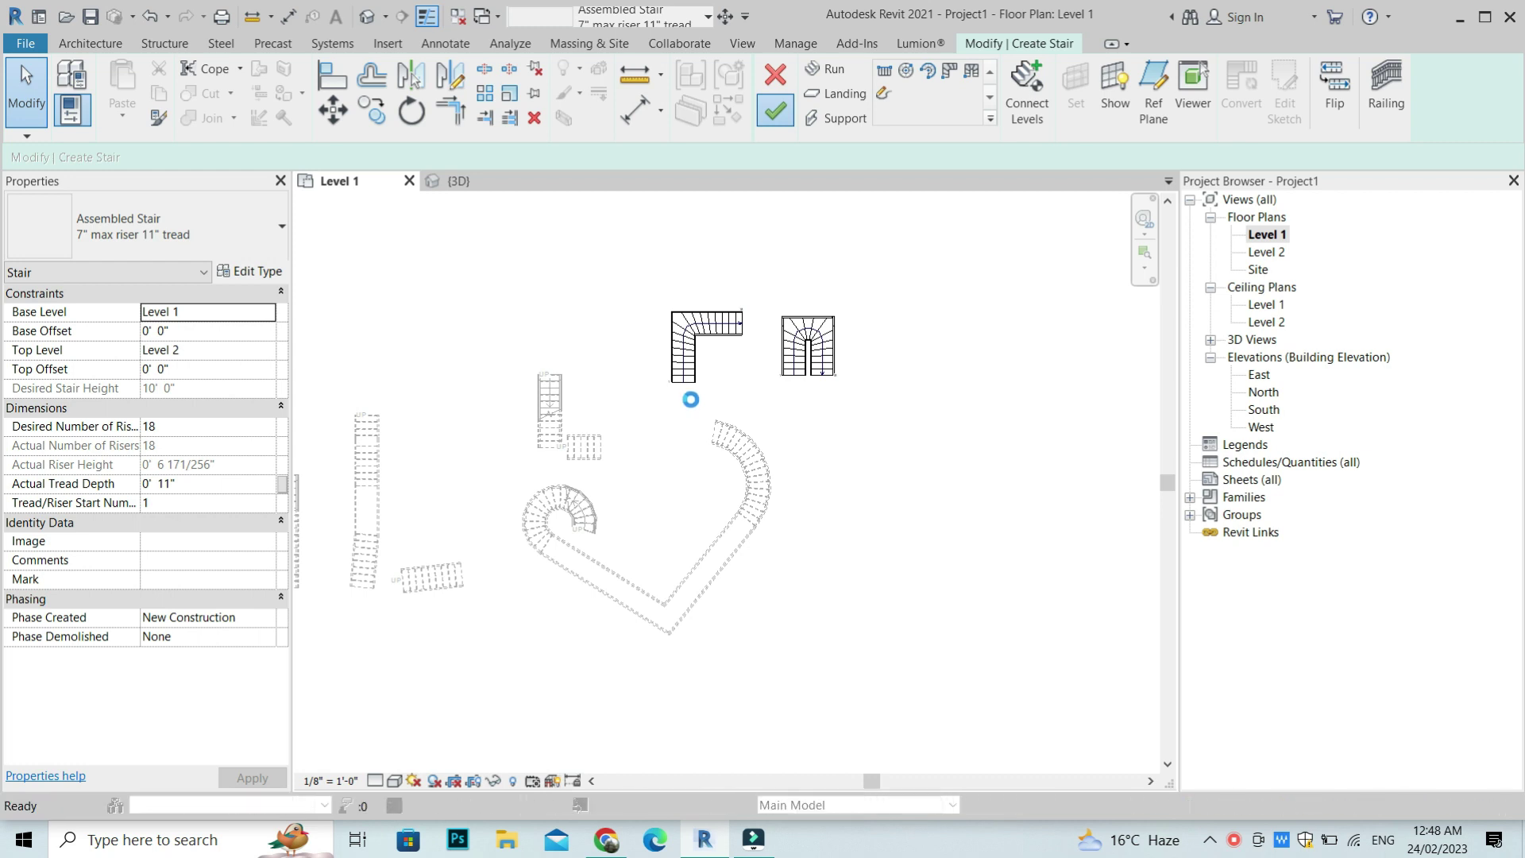
{"action": "scroll", "coordinate": [690, 399], "scroll_direction": "down", "scroll_amount": 5}
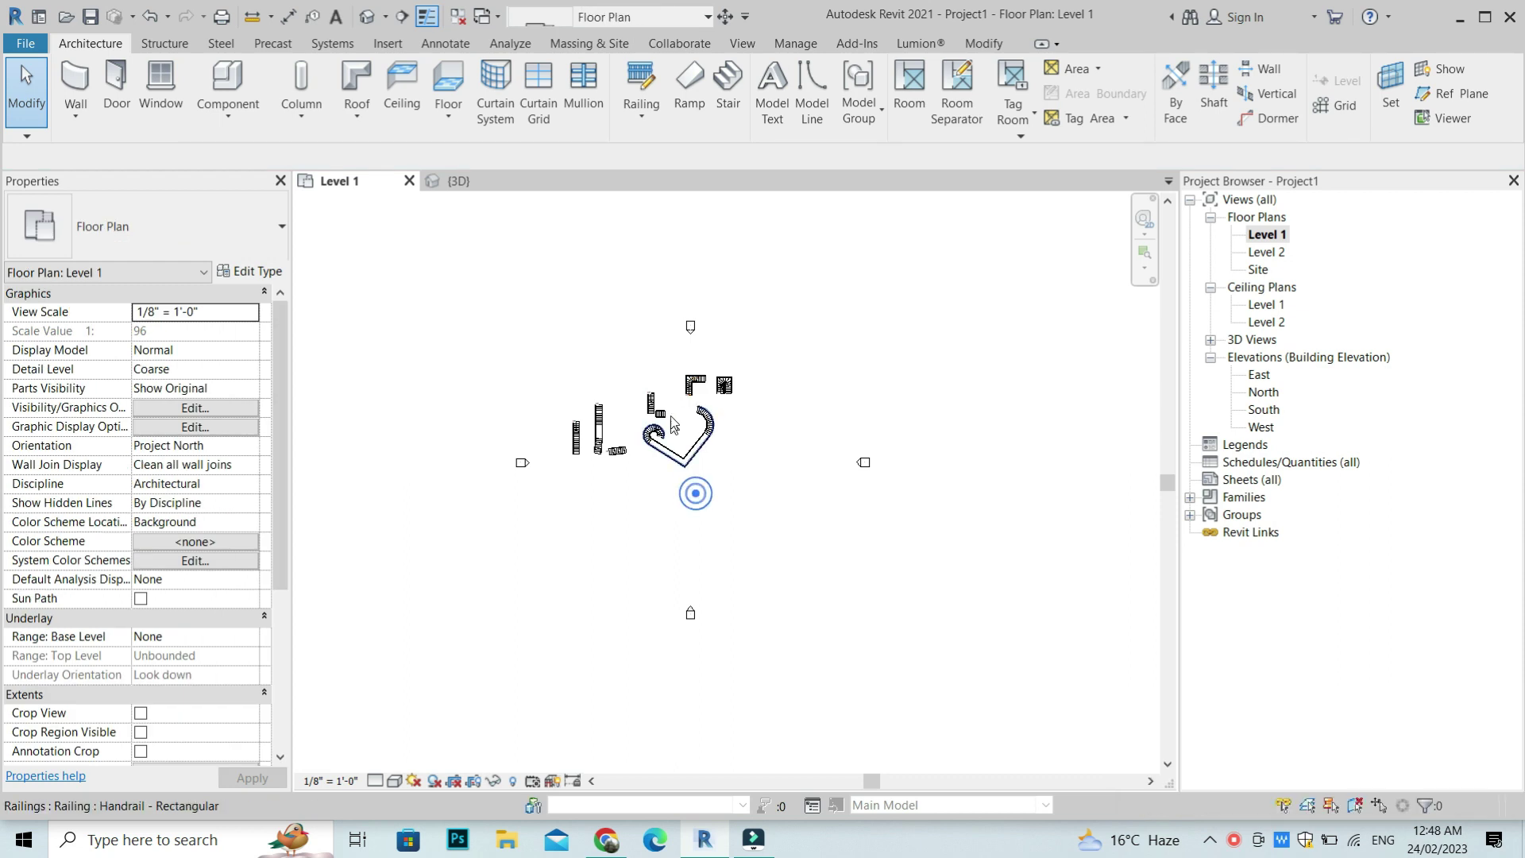
- Start a sketched stair run and draw the first vertical boundary segment
{"action": "scroll", "coordinate": [672, 411], "scroll_direction": "up", "scroll_amount": 3}
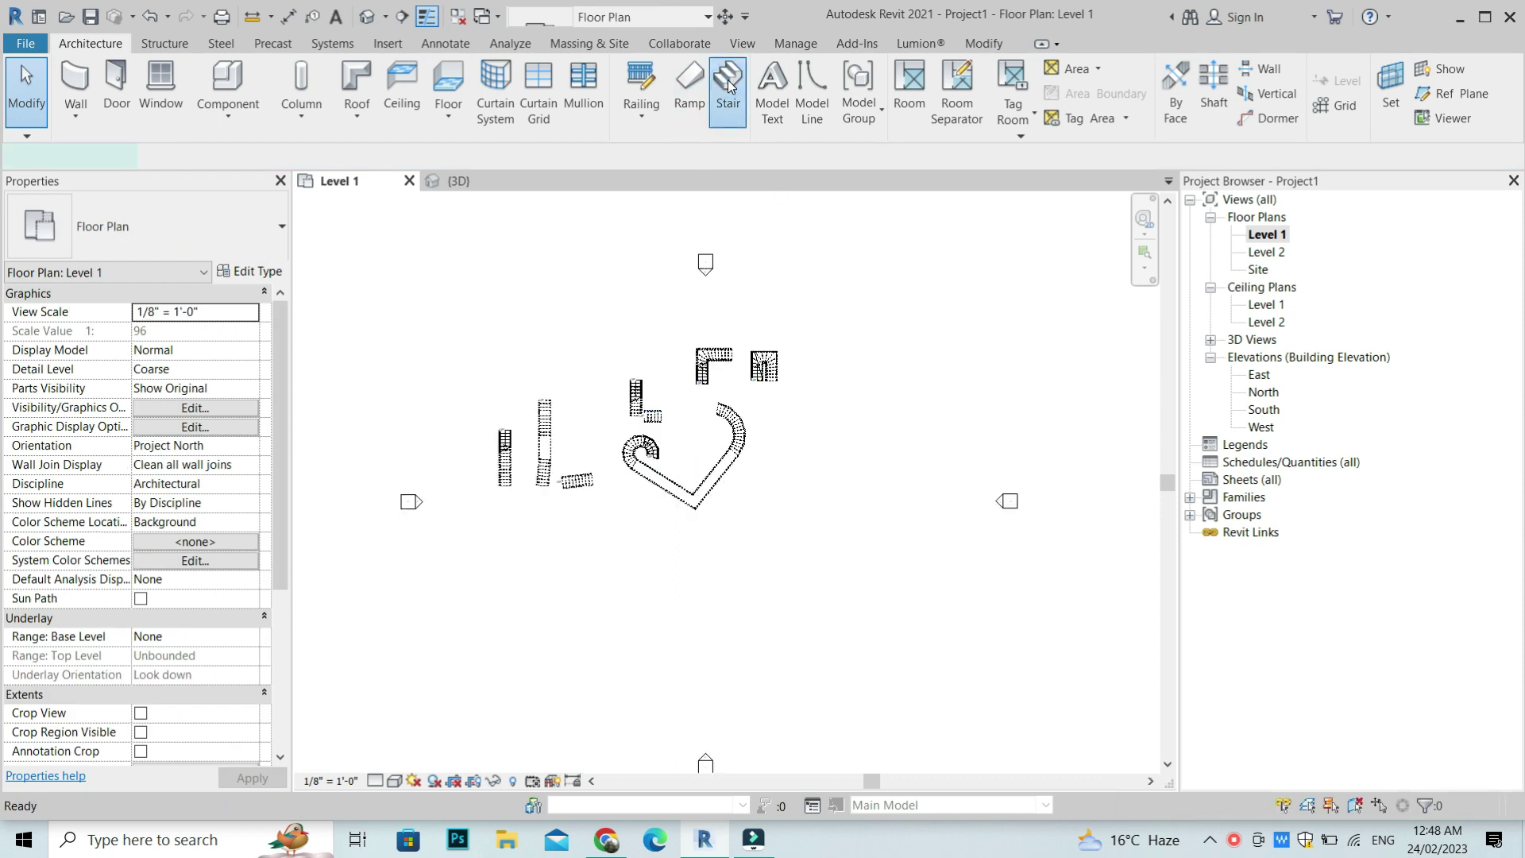
{"action": "left_click", "coordinate": [727, 87]}
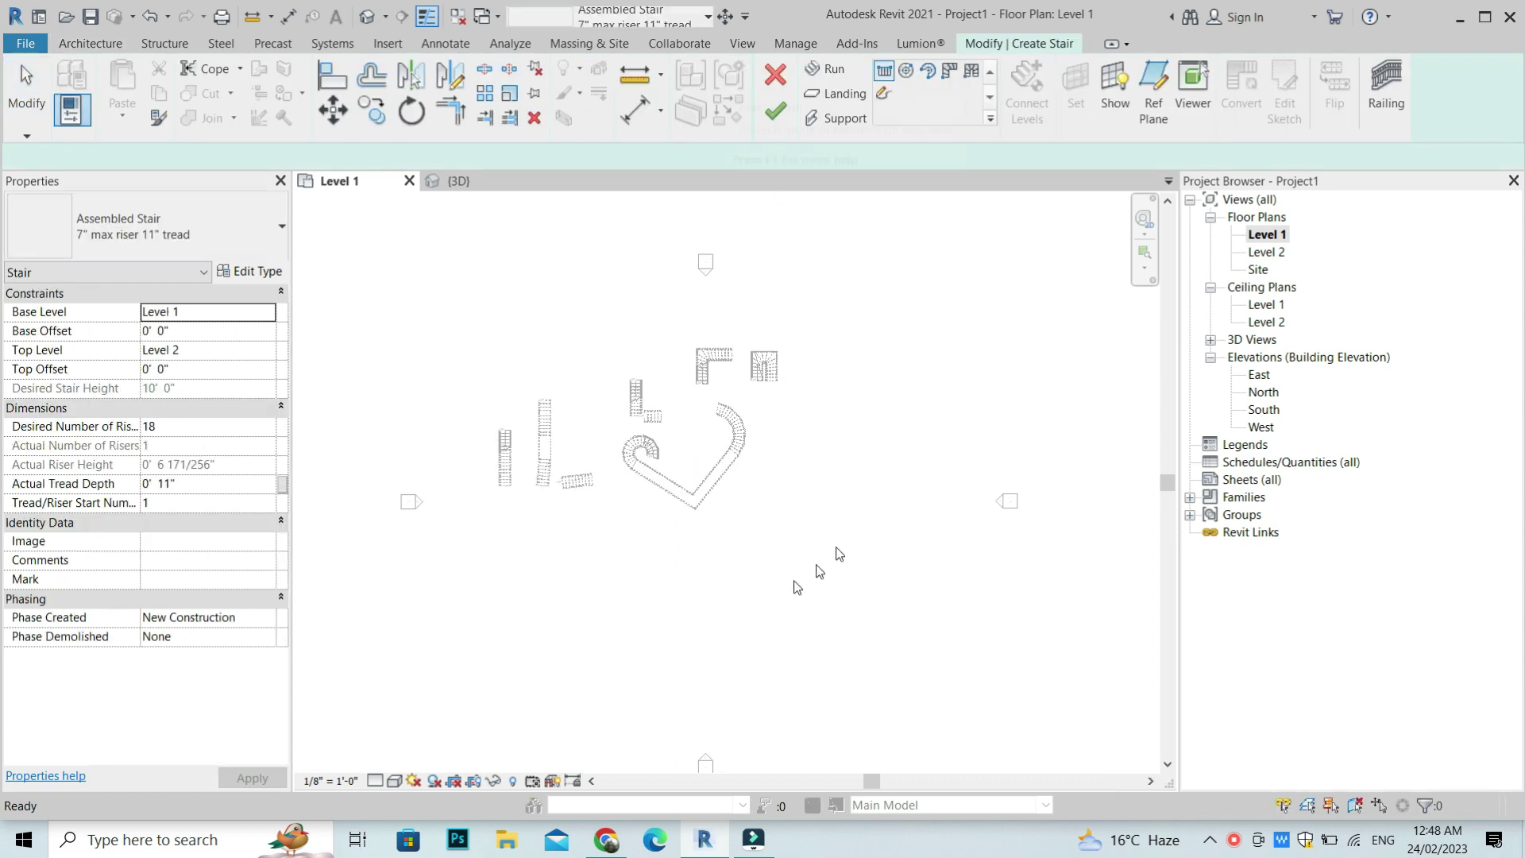
{"action": "left_click", "coordinate": [882, 93]}
{"action": "scroll", "coordinate": [774, 616], "scroll_direction": "up", "scroll_amount": 2}
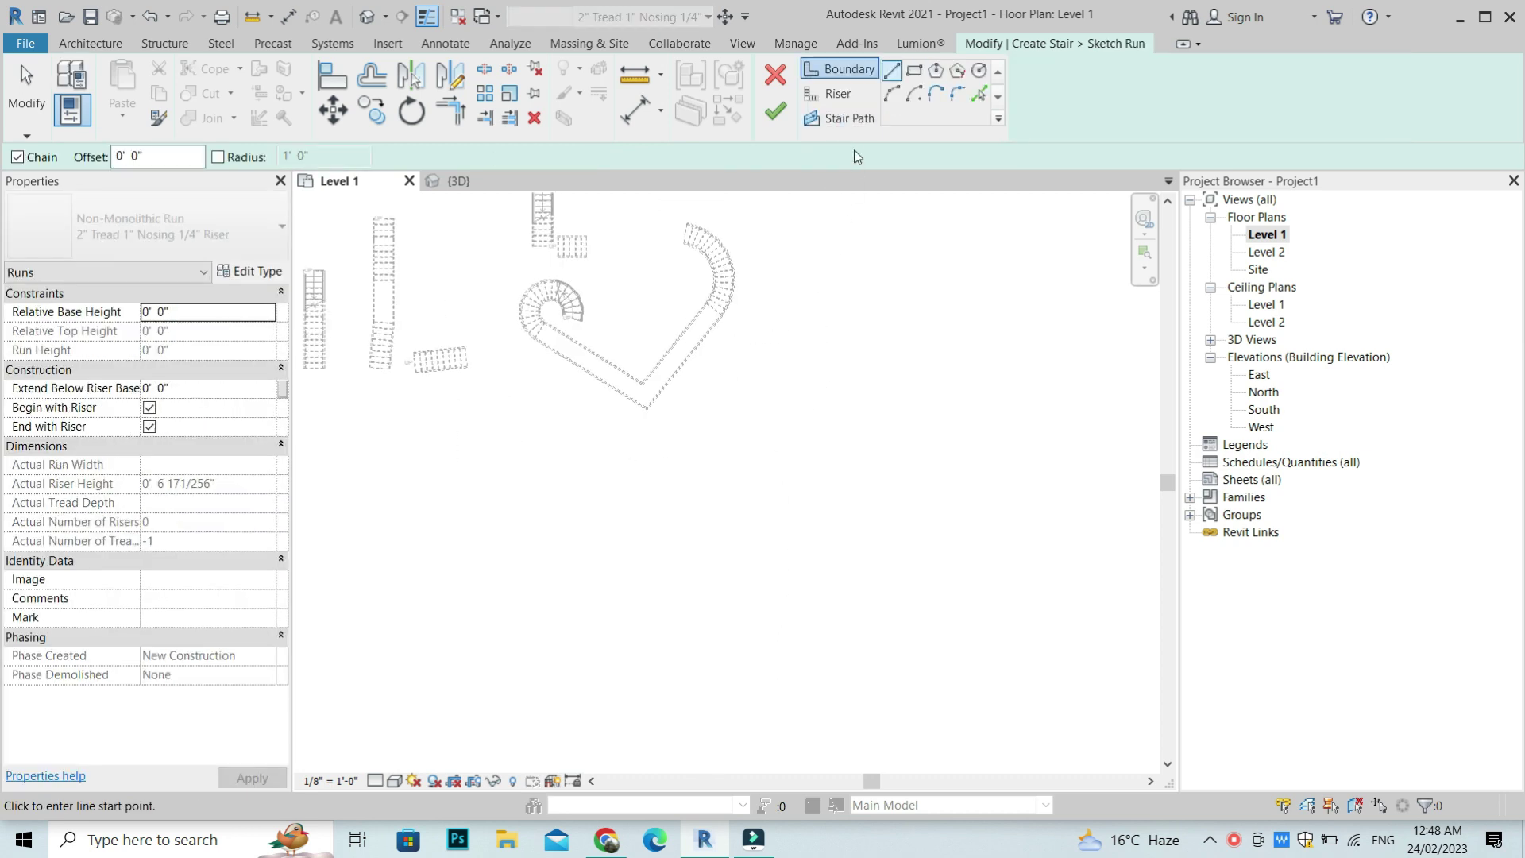
{"action": "left_click", "coordinate": [749, 413]}
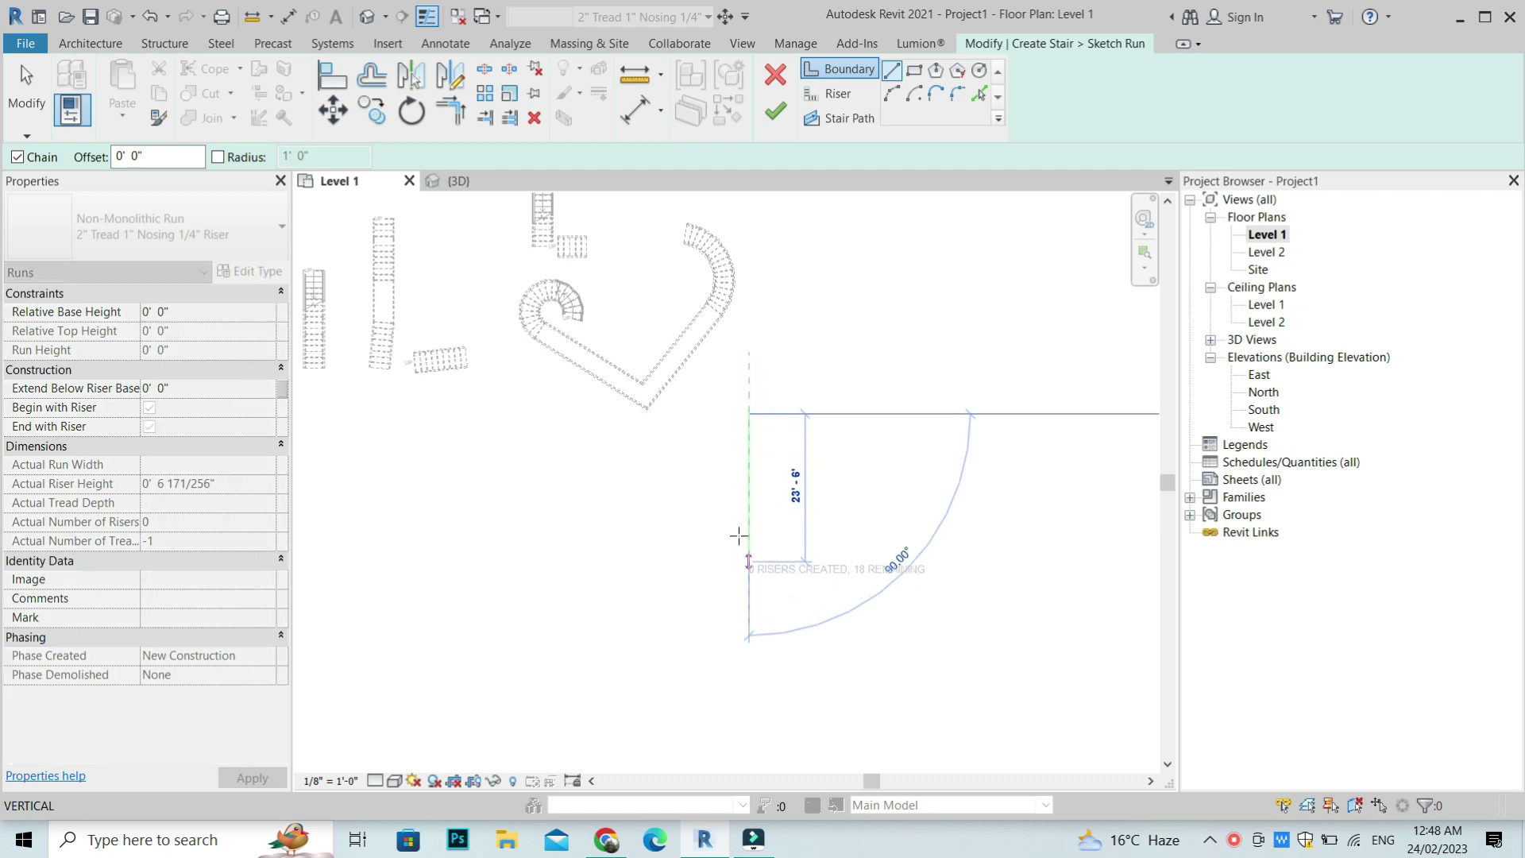
{"action": "left_click", "coordinate": [745, 502]}
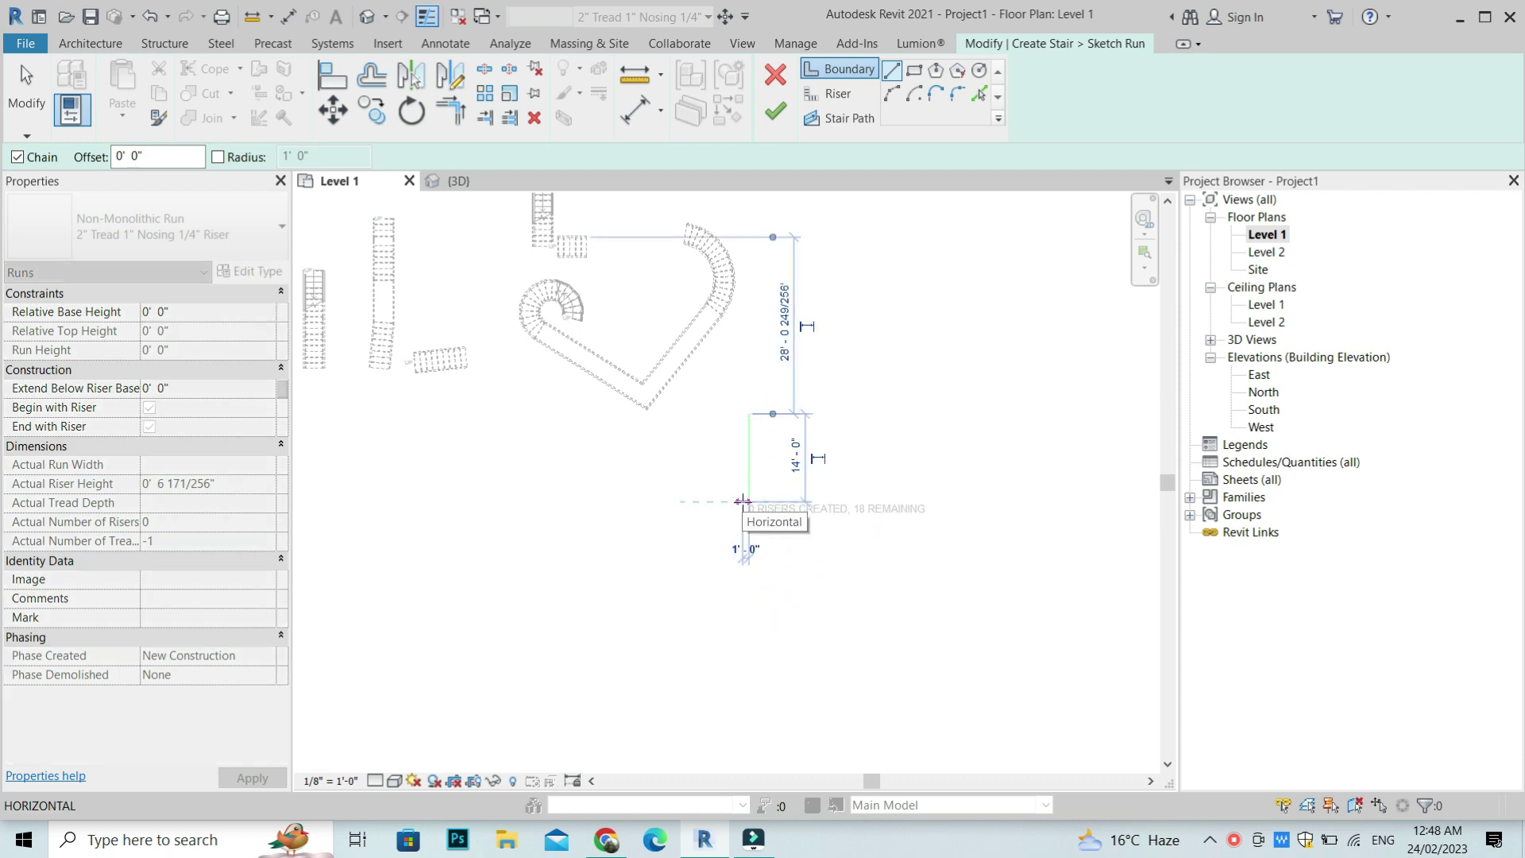
{"action": "key", "text": "Escape"}
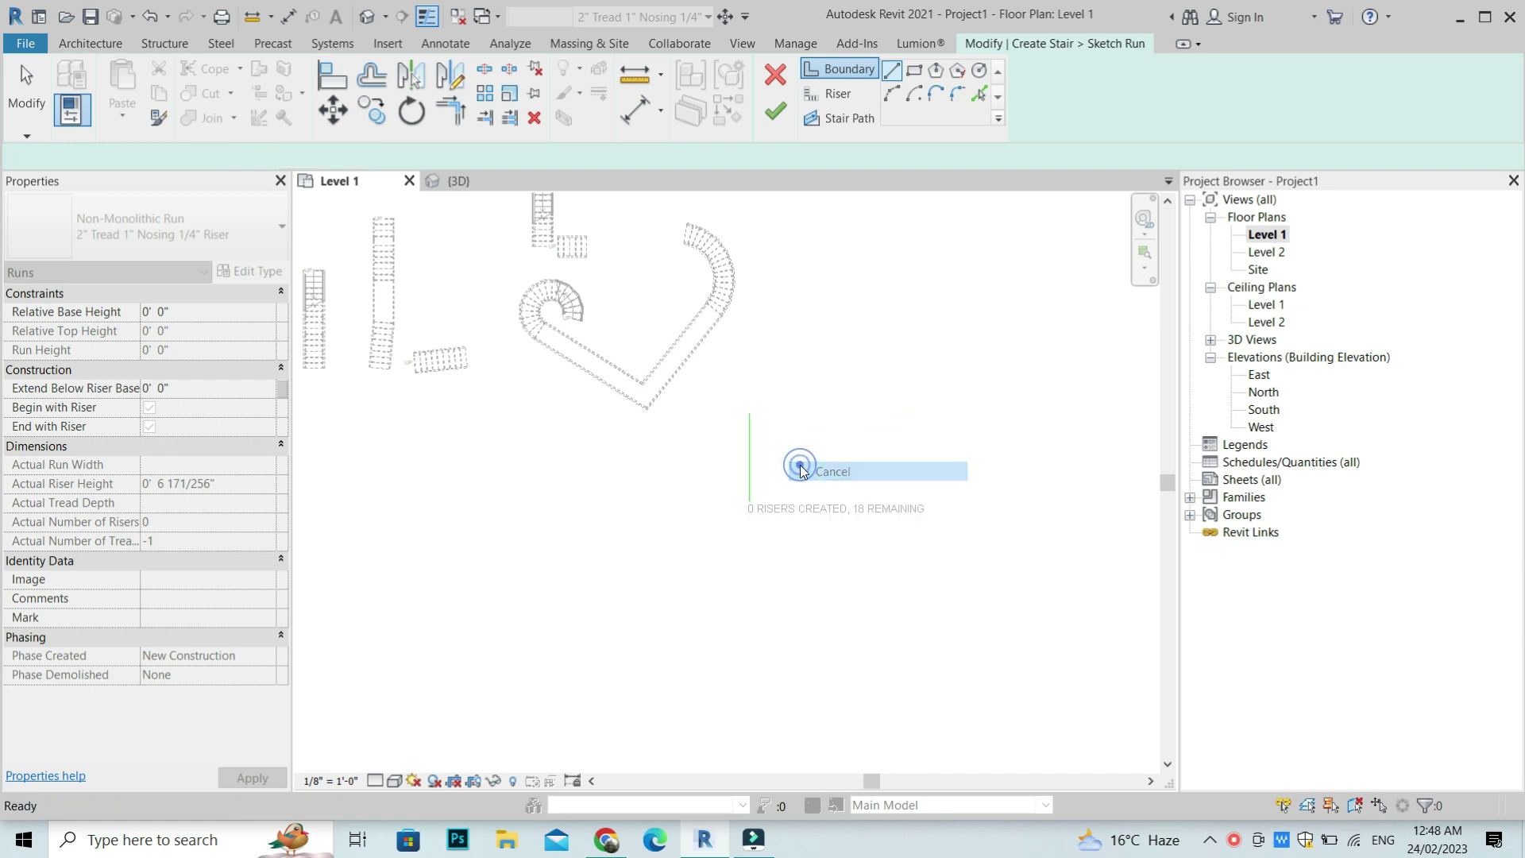
{"action": "scroll", "coordinate": [779, 452], "scroll_direction": "up", "scroll_amount": 2}
- Add a diagonal boundary segment angling up-left from the vertical line's top
{"action": "left_click", "coordinate": [740, 389]}
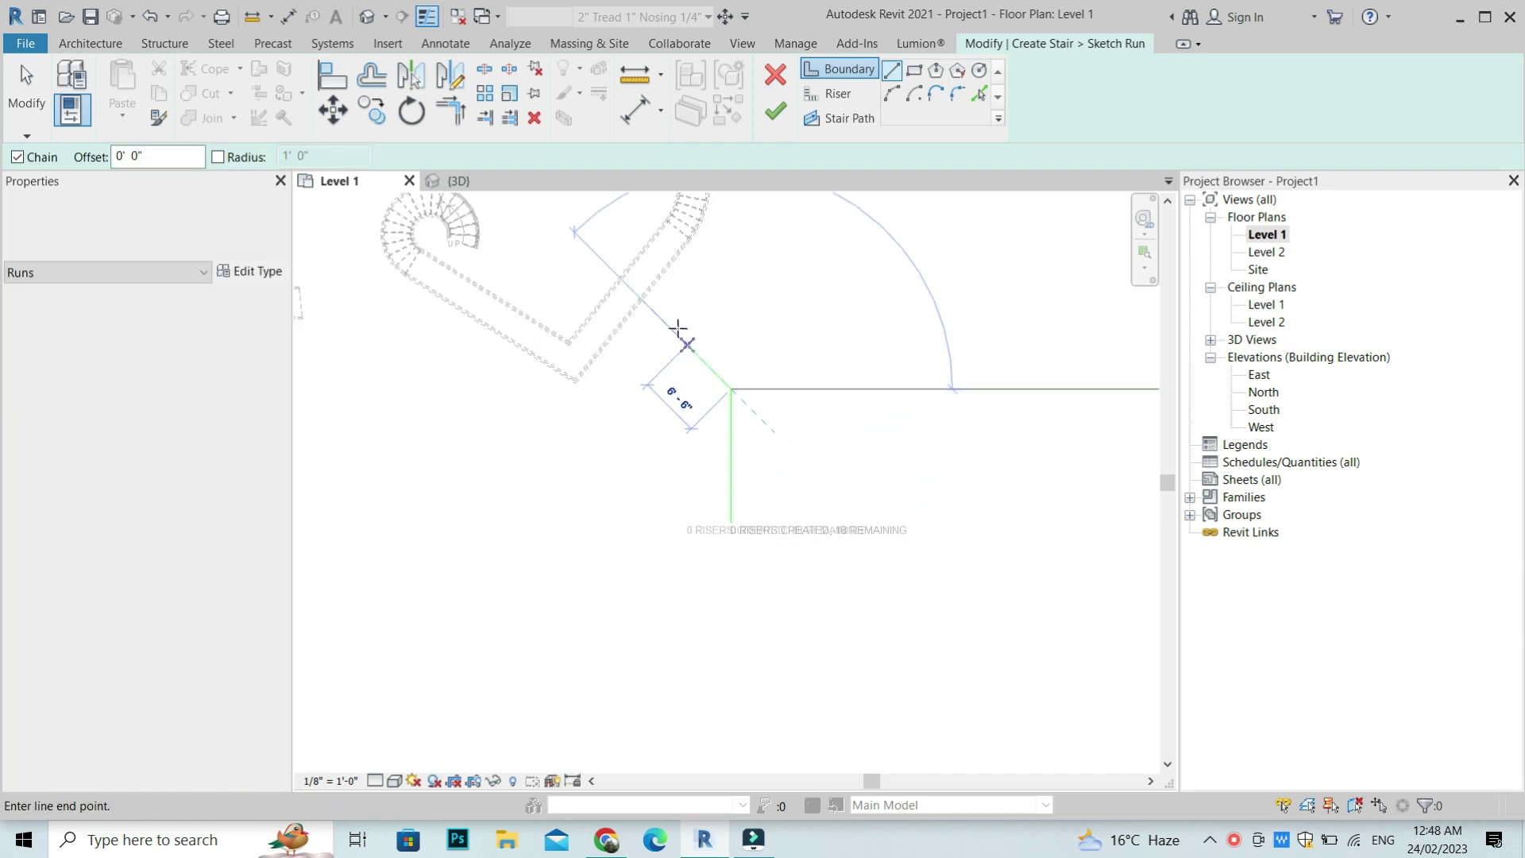
{"action": "left_click", "coordinate": [660, 316]}
{"action": "right_click", "coordinate": [725, 299]}
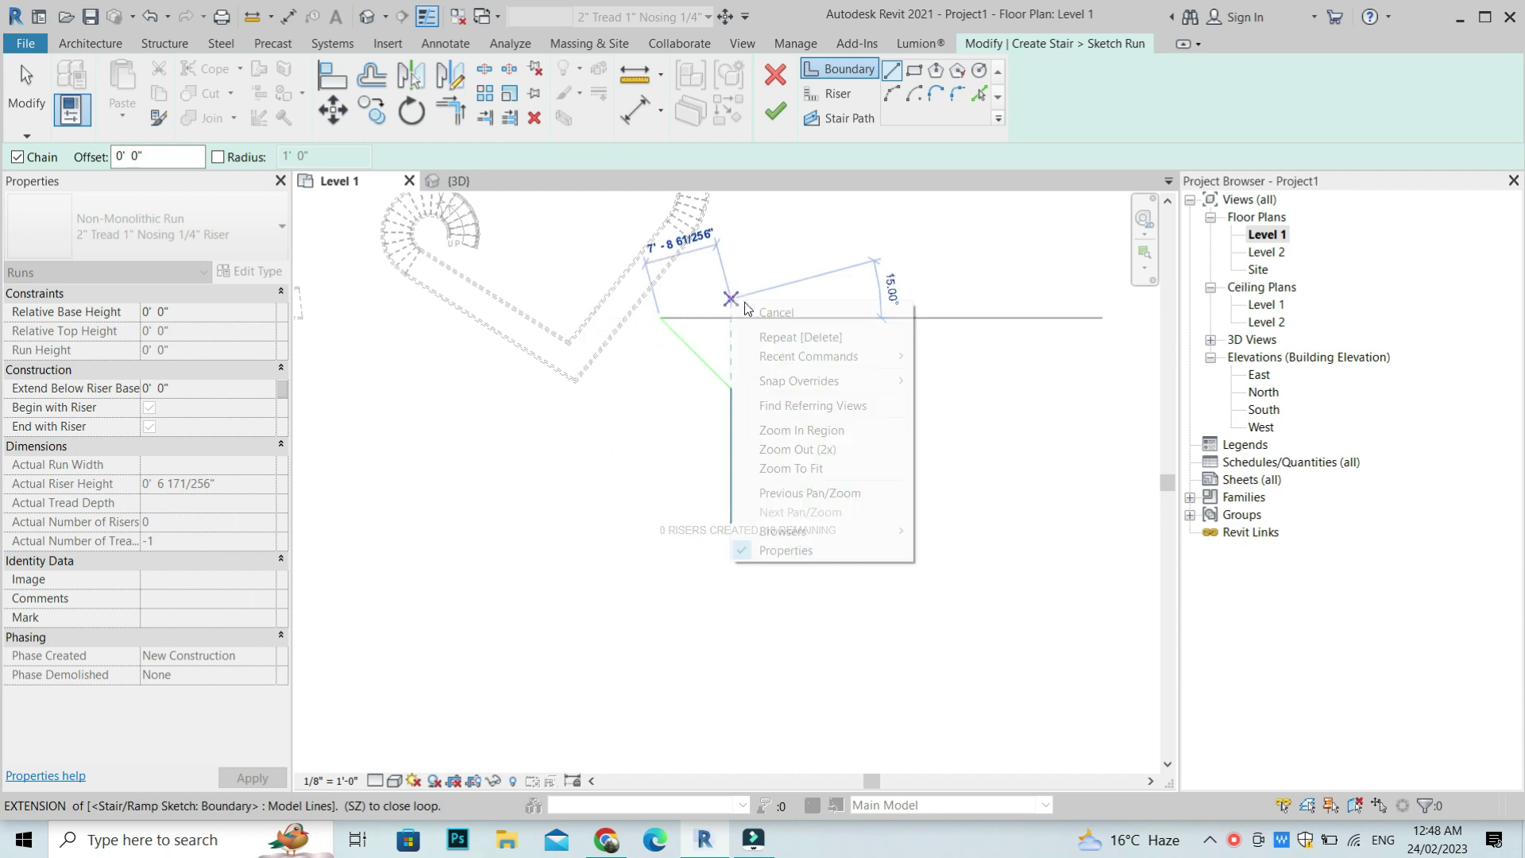
{"action": "left_click", "coordinate": [754, 311]}
{"action": "left_click_drag", "start_coordinate": [731, 389], "coordinate": [729, 296]}
- Draw the second bent boundary line and lengthen its diagonal to match the first
{"action": "left_click", "coordinate": [729, 296]}
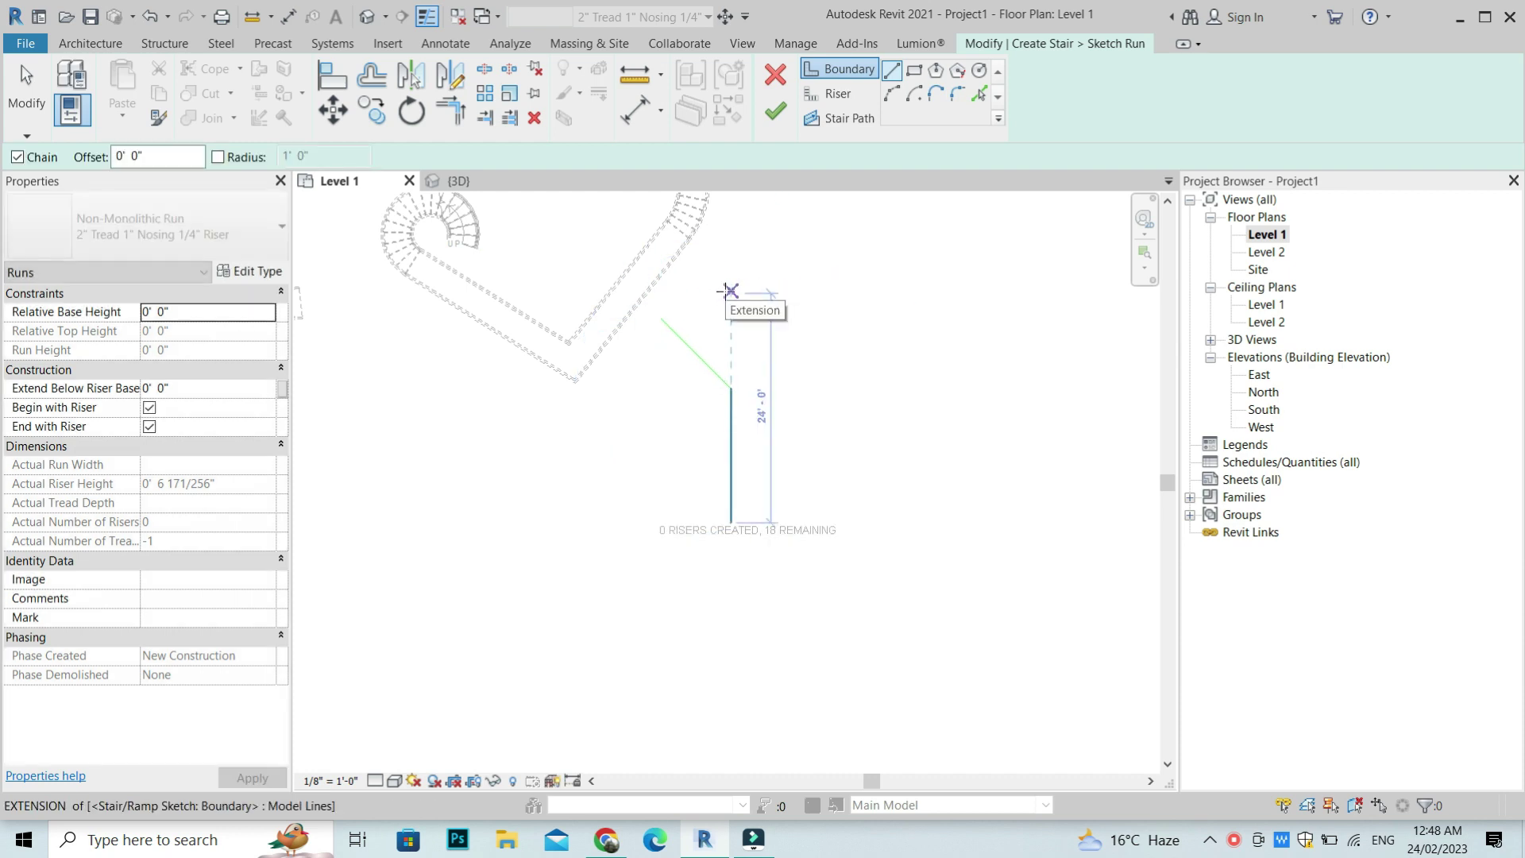
{"action": "left_click", "coordinate": [768, 328]}
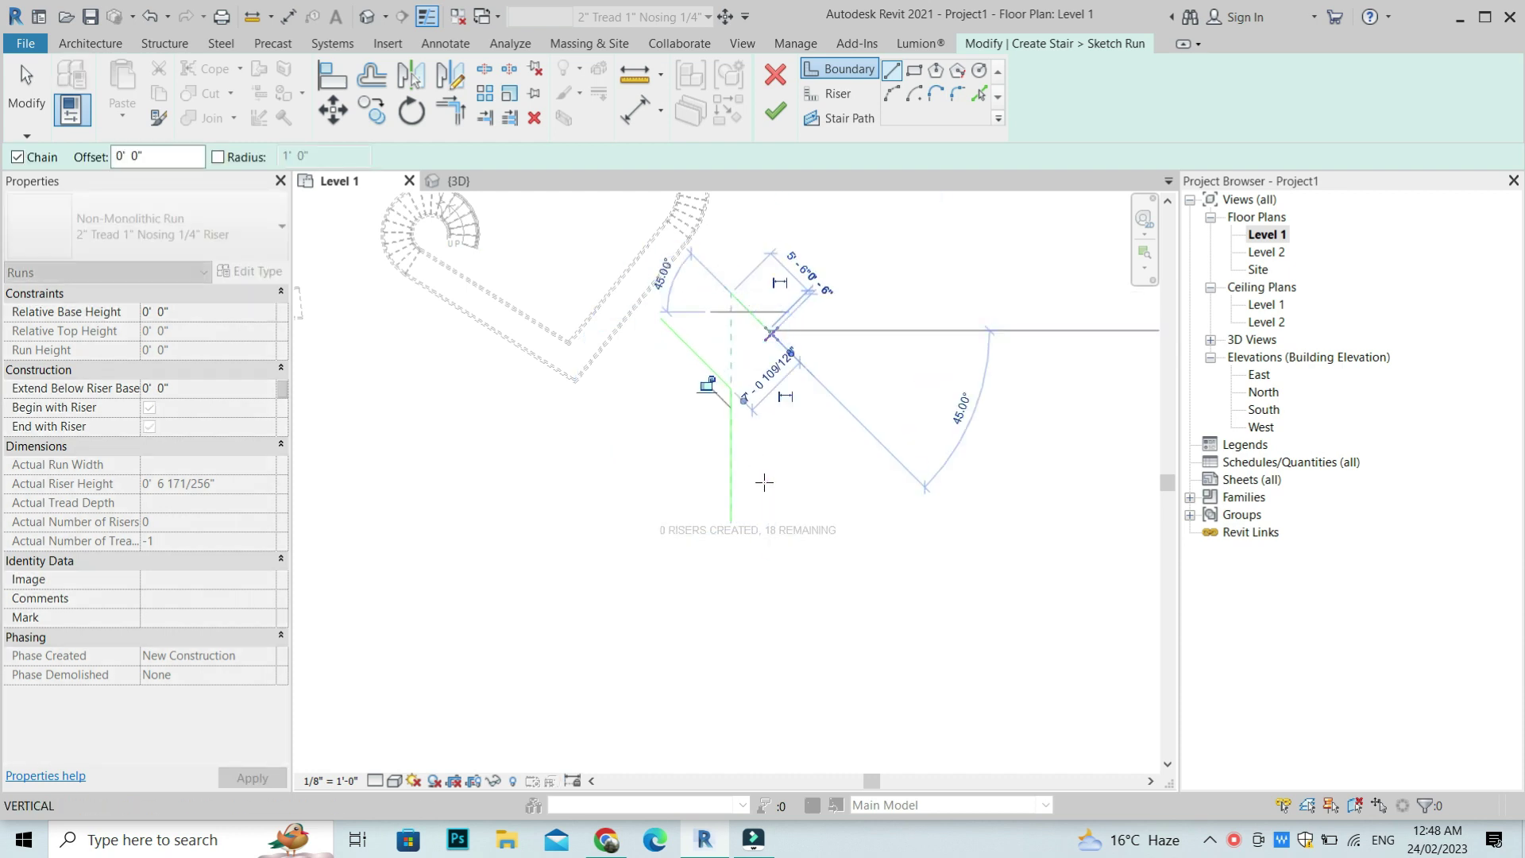
{"action": "left_click", "coordinate": [767, 515]}
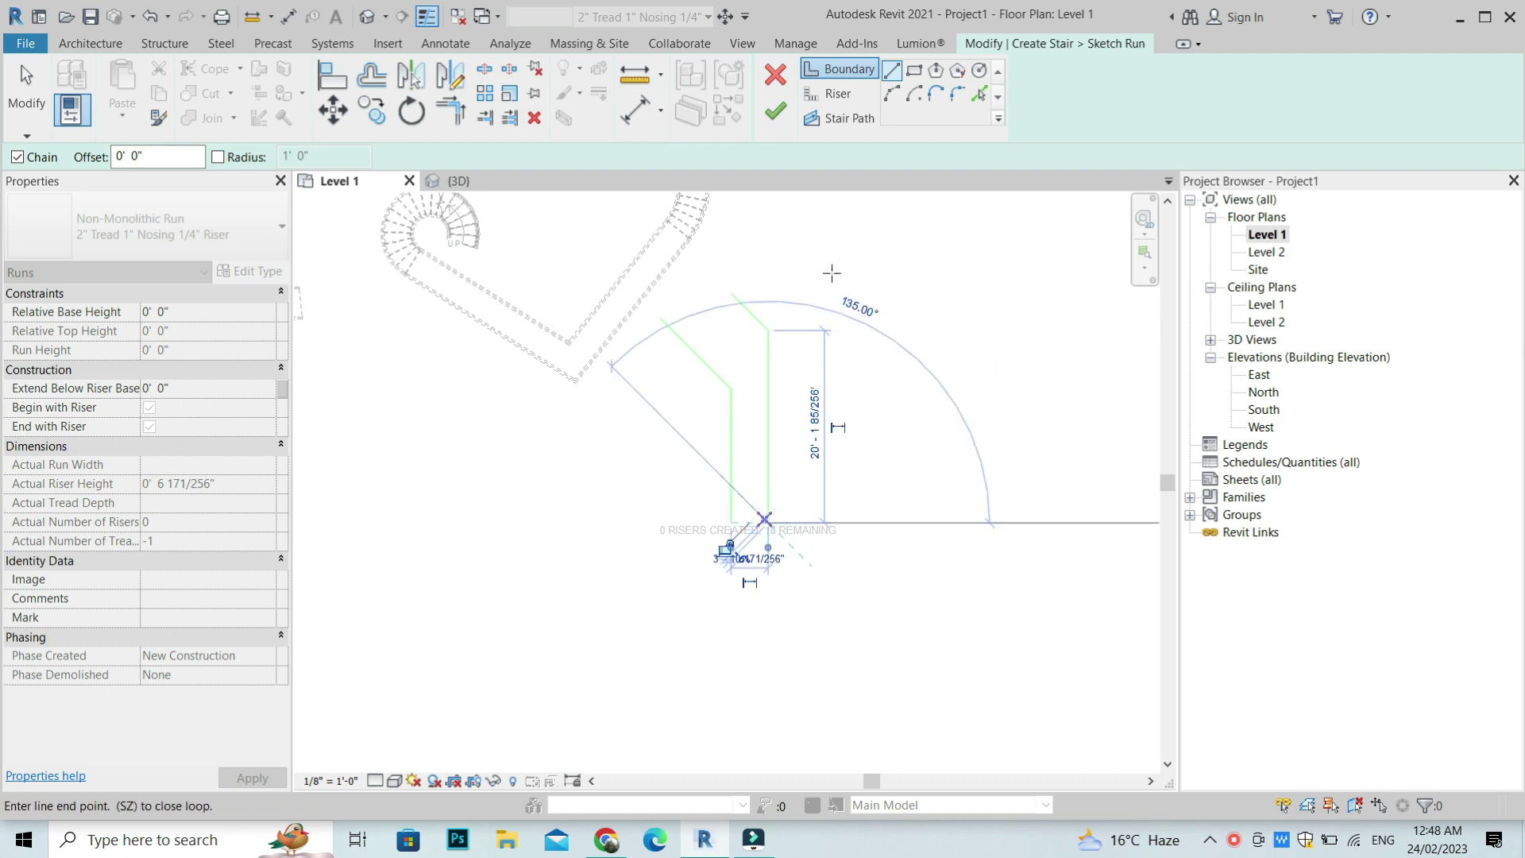
{"action": "right_click", "coordinate": [850, 276]}
{"action": "left_click", "coordinate": [850, 281]}
{"action": "left_click", "coordinate": [746, 310]}
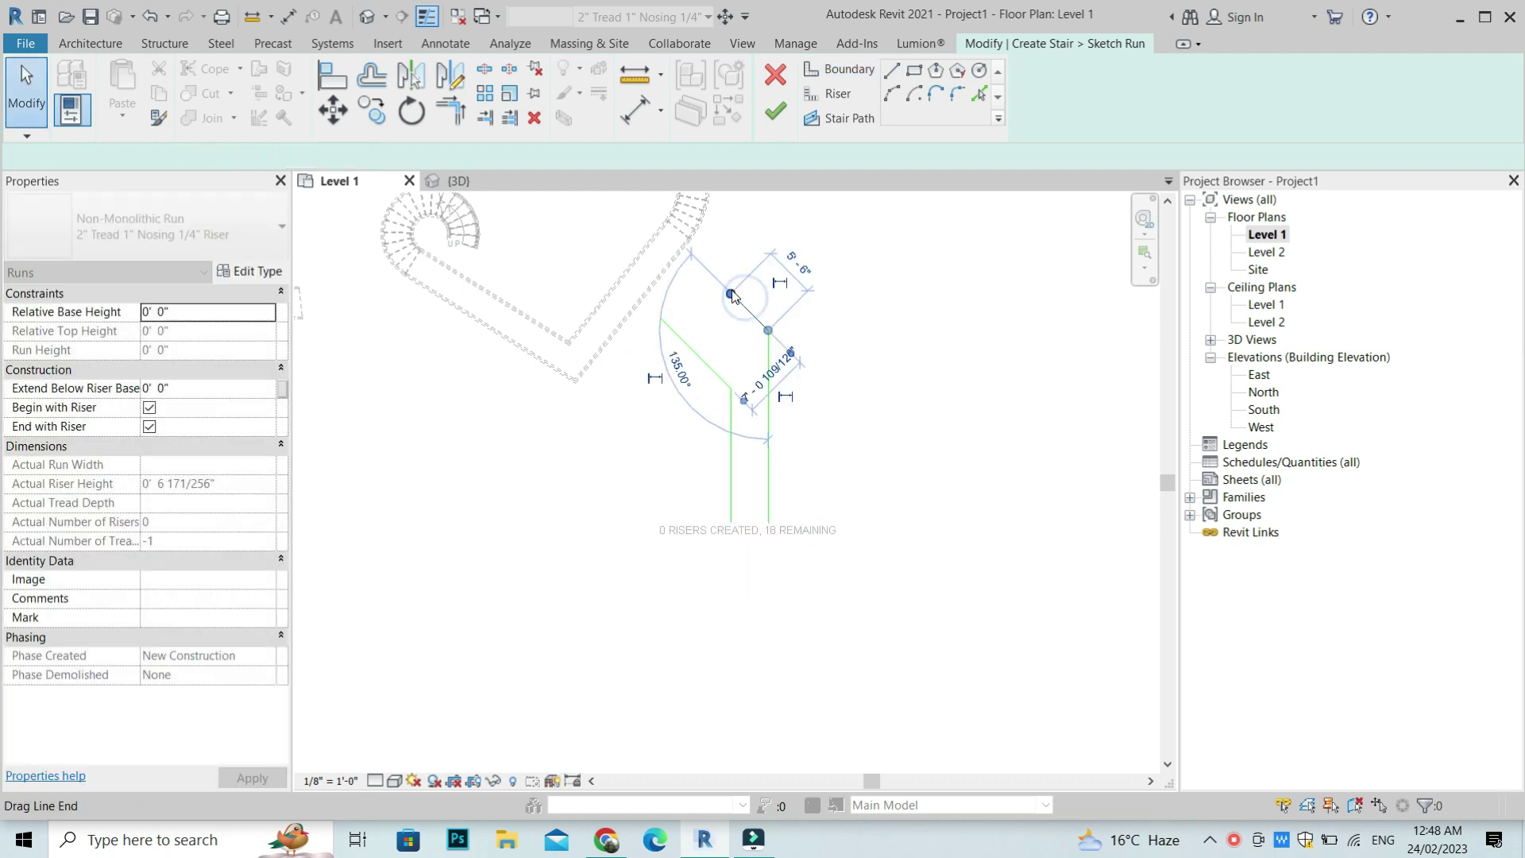
{"action": "left_click_drag", "start_coordinate": [726, 290], "coordinate": [717, 280]}
{"action": "left_click", "coordinate": [869, 354]}
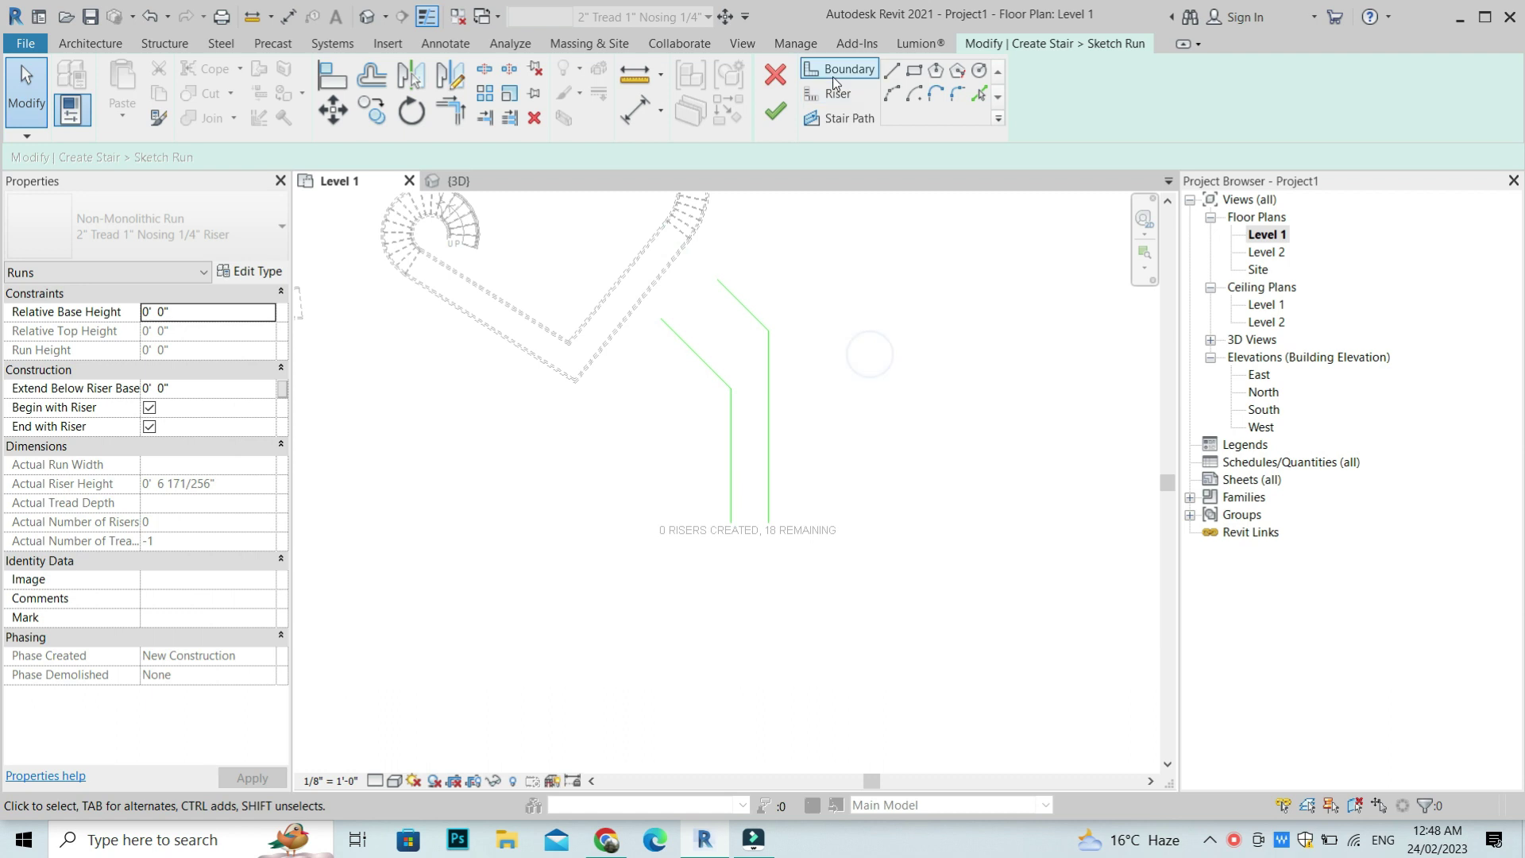
- Draw riser lines across the top of the angled run and the bottom of the run
{"action": "left_click", "coordinate": [833, 99]}
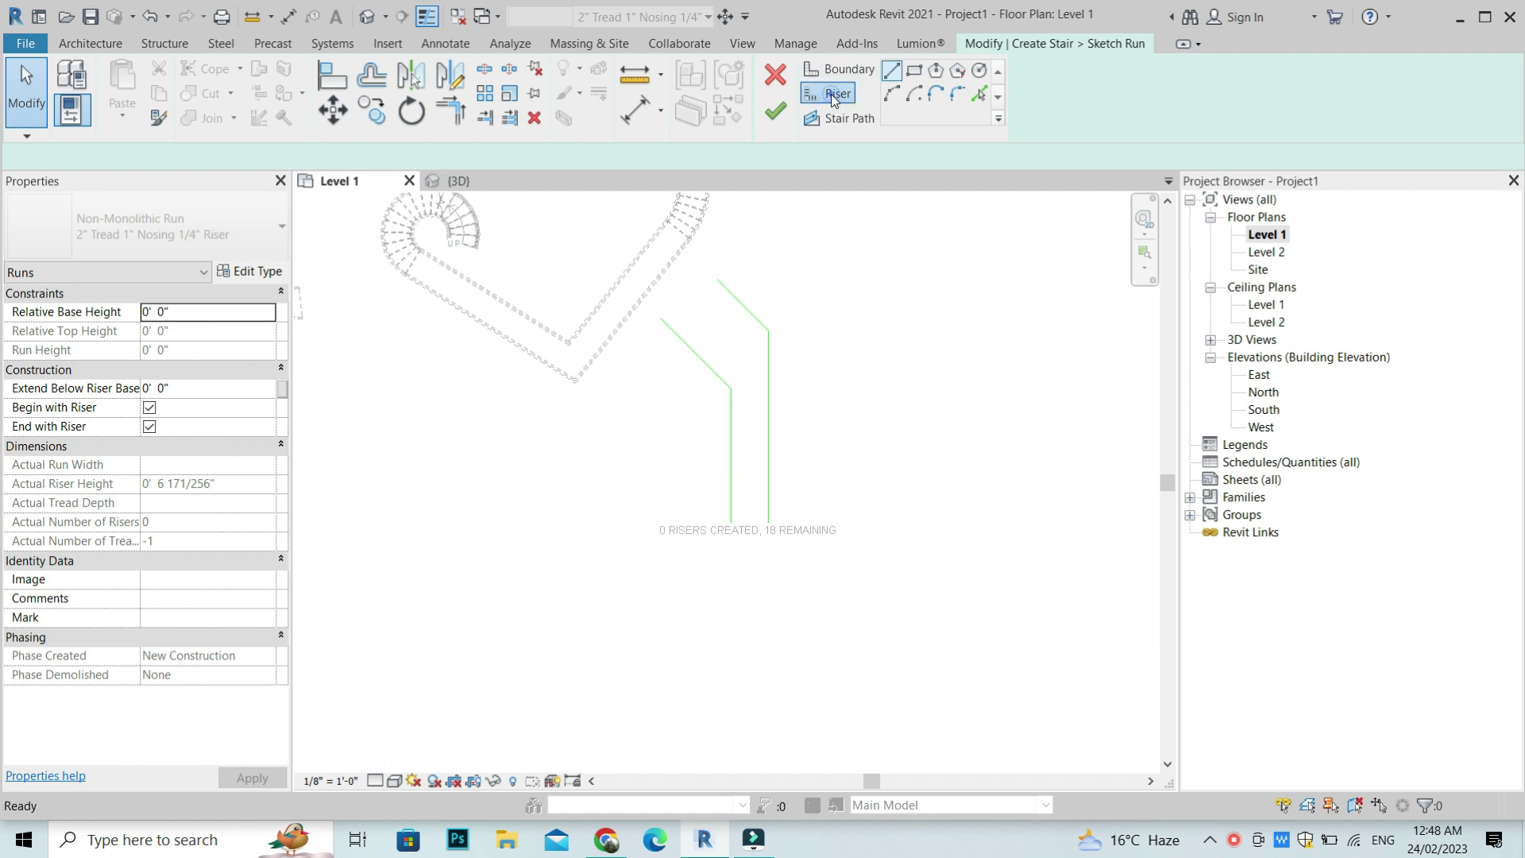
{"action": "left_click", "coordinate": [660, 318]}
{"action": "left_click", "coordinate": [717, 280]}
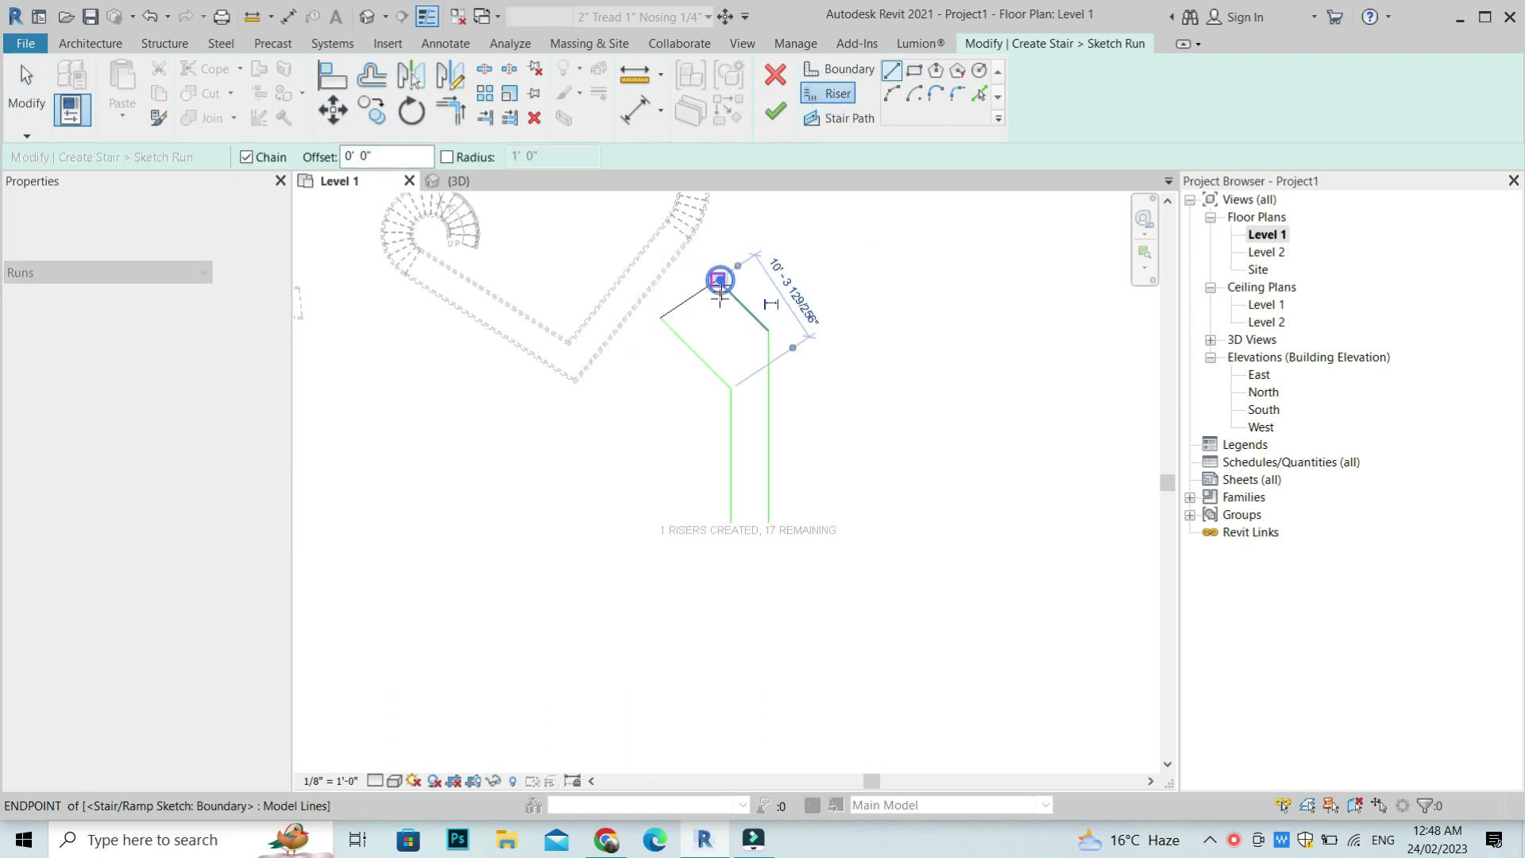
{"action": "left_click", "coordinate": [816, 239]}
{"action": "left_click", "coordinate": [734, 522]}
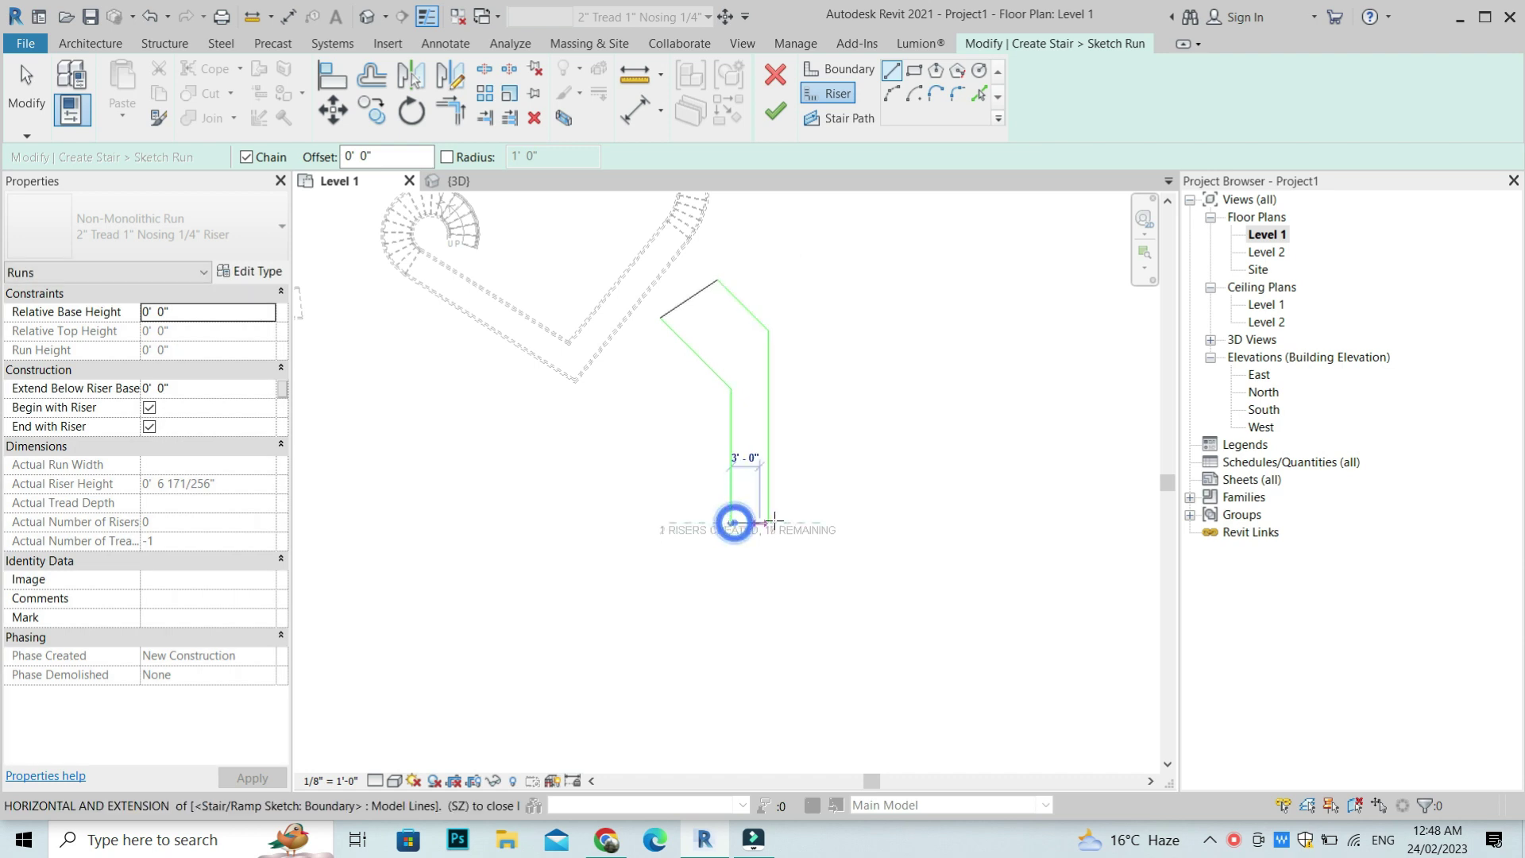
{"action": "right_click", "coordinate": [823, 374]}
{"action": "left_click", "coordinate": [841, 383]}
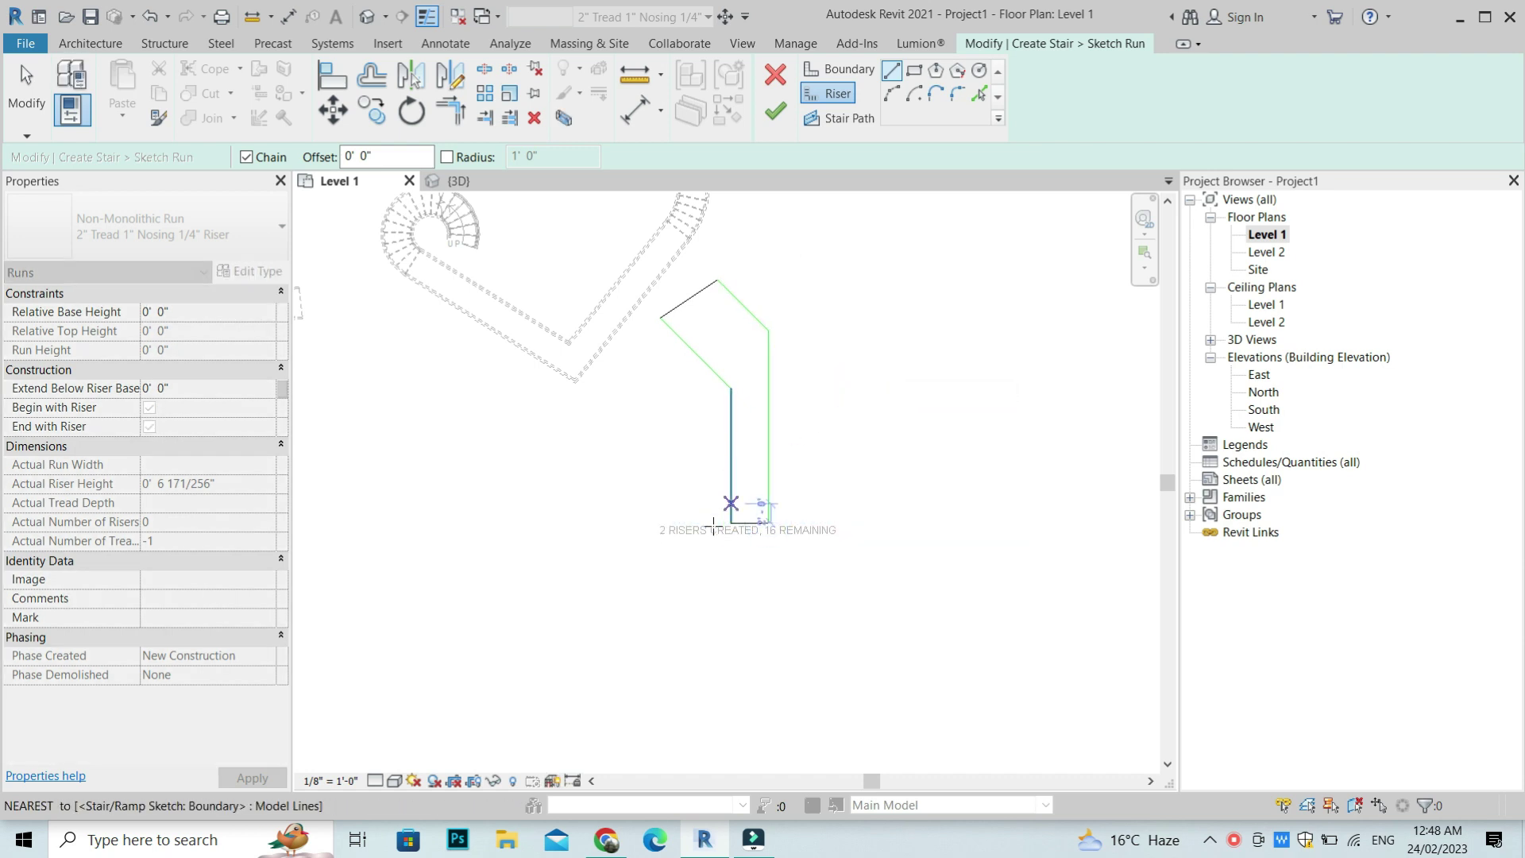
- Add a third riser near the bottom between the boundaries
{"action": "scroll", "coordinate": [713, 523], "scroll_direction": "up", "scroll_amount": 2}
{"action": "left_click", "coordinate": [744, 503]}
{"action": "left_click", "coordinate": [808, 501]}
{"action": "right_click", "coordinate": [830, 373]}
{"action": "left_click", "coordinate": [854, 384]}
- Offset-copy risers up the straight section to its top
{"action": "left_click", "coordinate": [979, 94]}
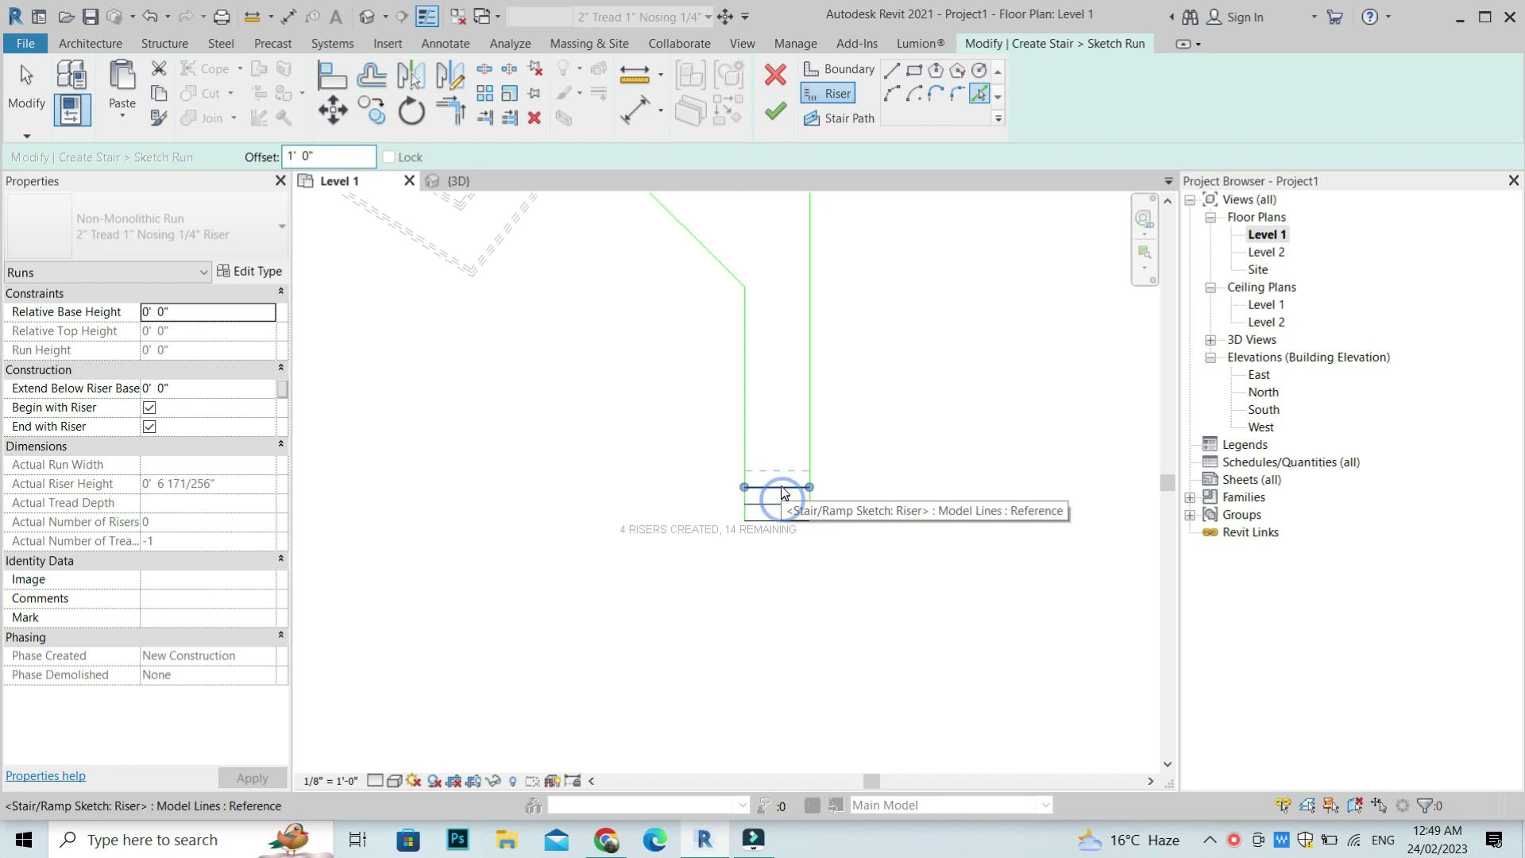
{"action": "left_click", "coordinate": [778, 458]}
{"action": "left_click", "coordinate": [779, 441]}
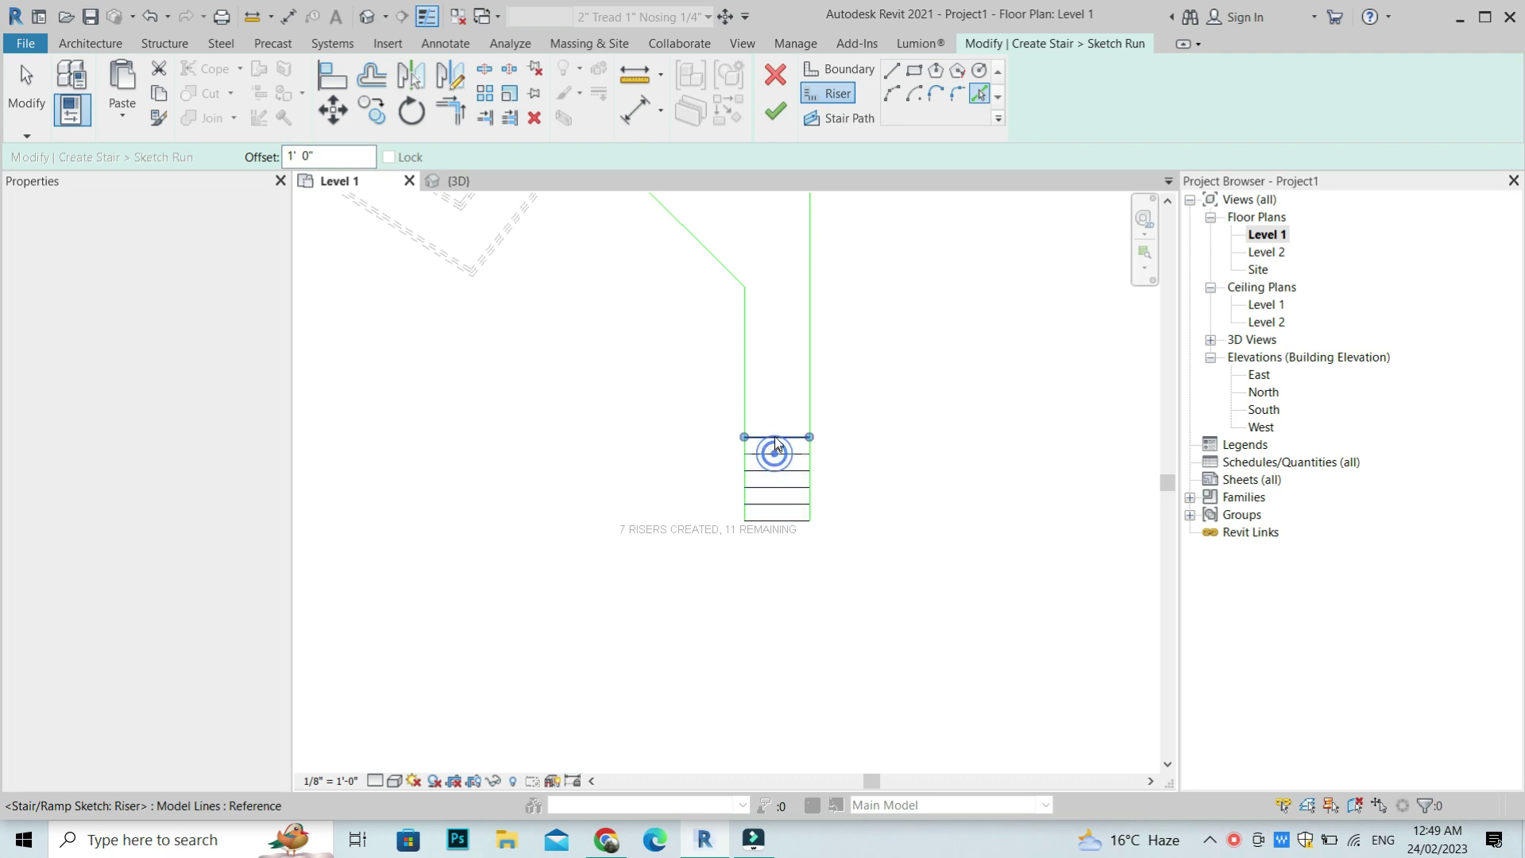
{"action": "left_click", "coordinate": [777, 420]}
{"action": "left_click", "coordinate": [778, 387]}
{"action": "left_click", "coordinate": [780, 369]}
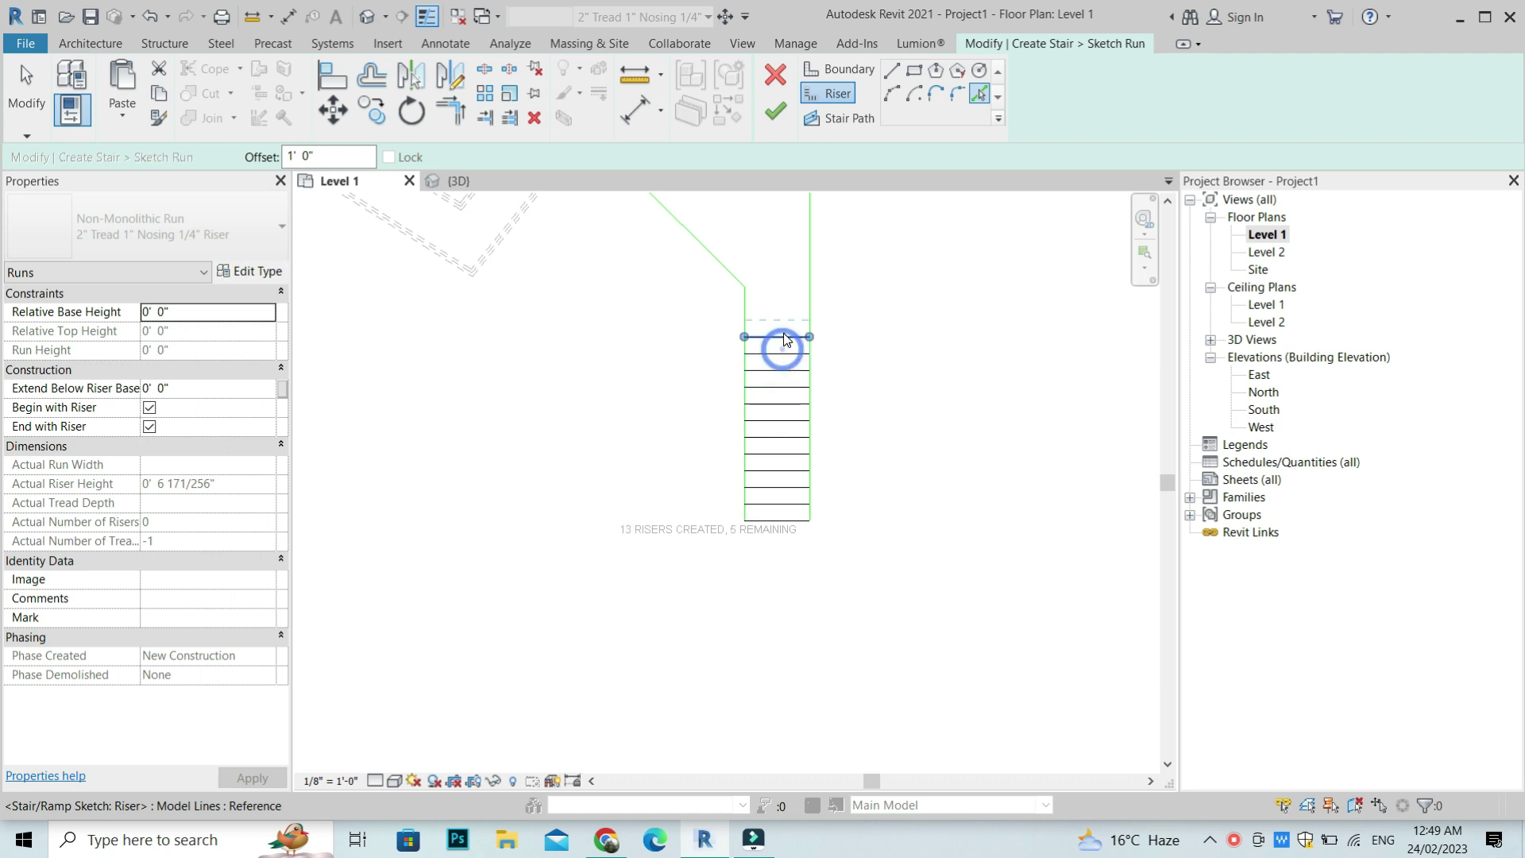
{"action": "left_click", "coordinate": [783, 304]}
{"action": "scroll", "coordinate": [726, 332], "scroll_direction": "down", "scroll_amount": 1}
{"action": "scroll", "coordinate": [732, 324], "scroll_direction": "down", "scroll_amount": 1}
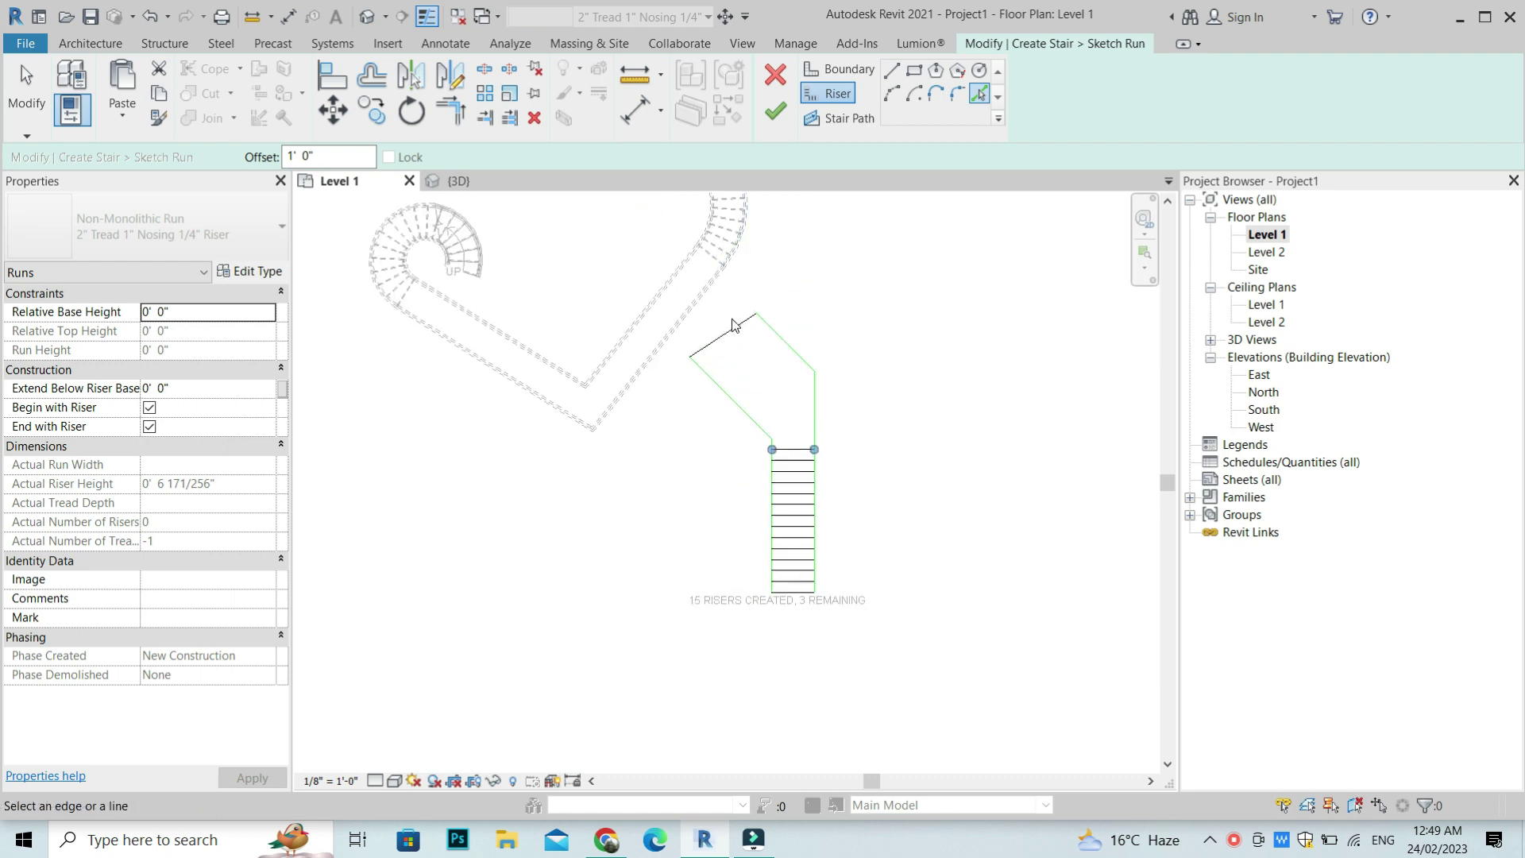
- Remove an overlapping riser and add risers down the angled run
{"action": "left_click", "coordinate": [738, 336]}
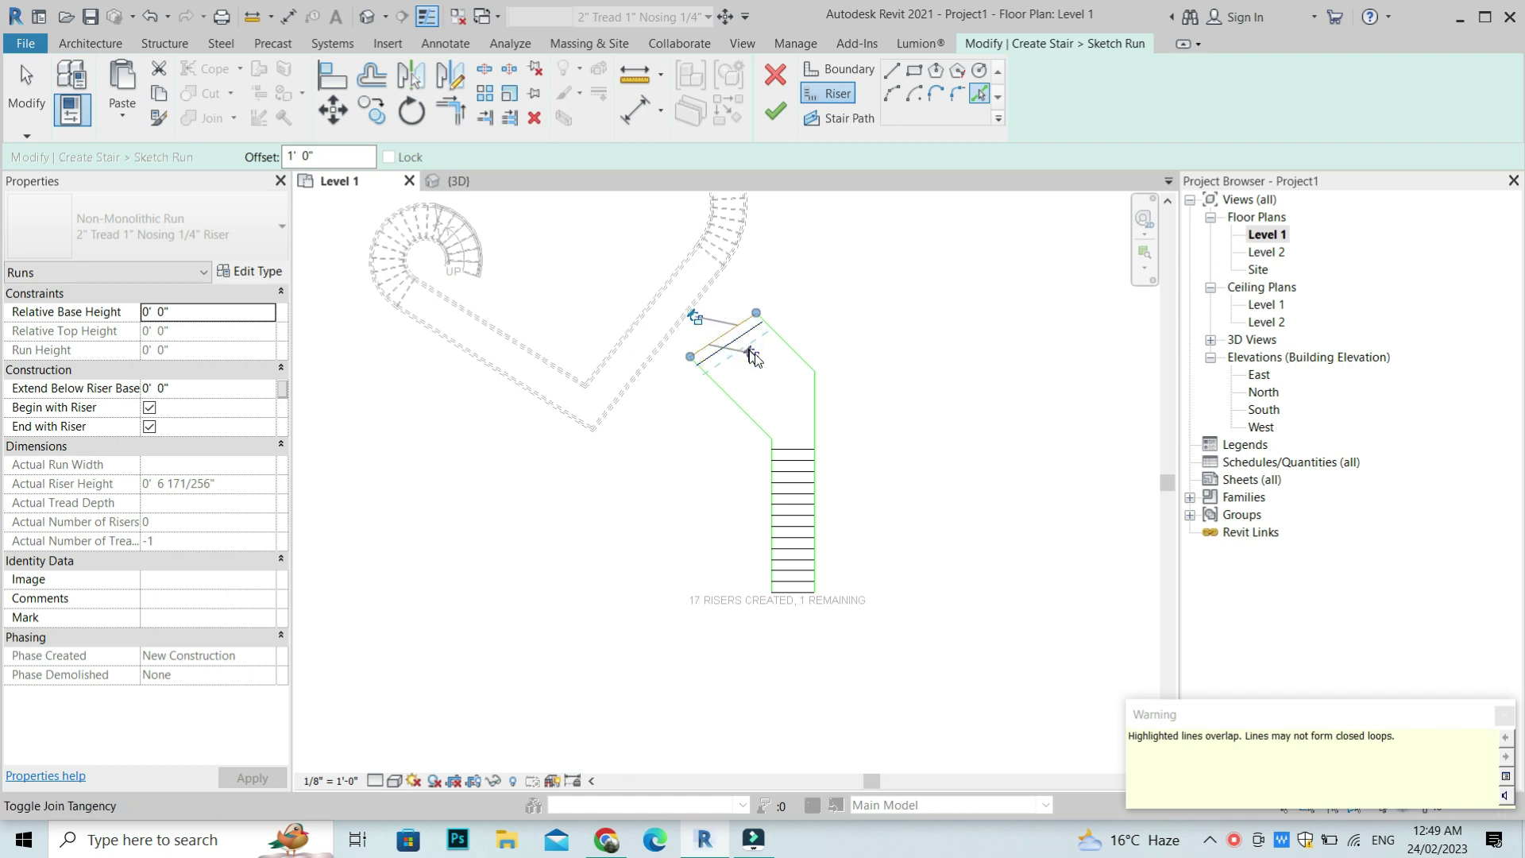
{"action": "key", "text": "Delete"}
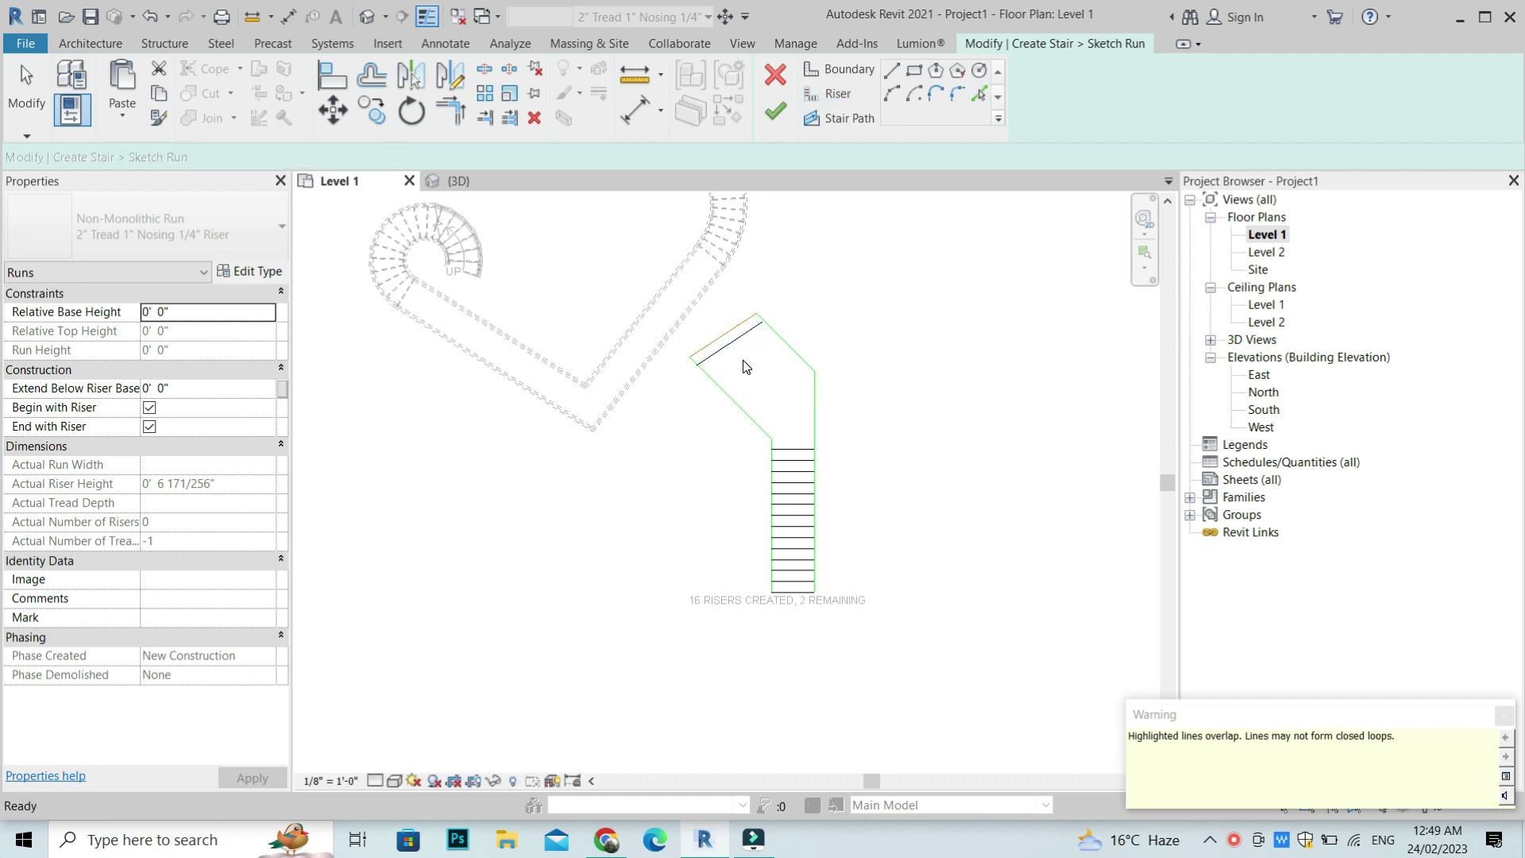
{"action": "key", "text": "Return"}
{"action": "left_click", "coordinate": [752, 352]}
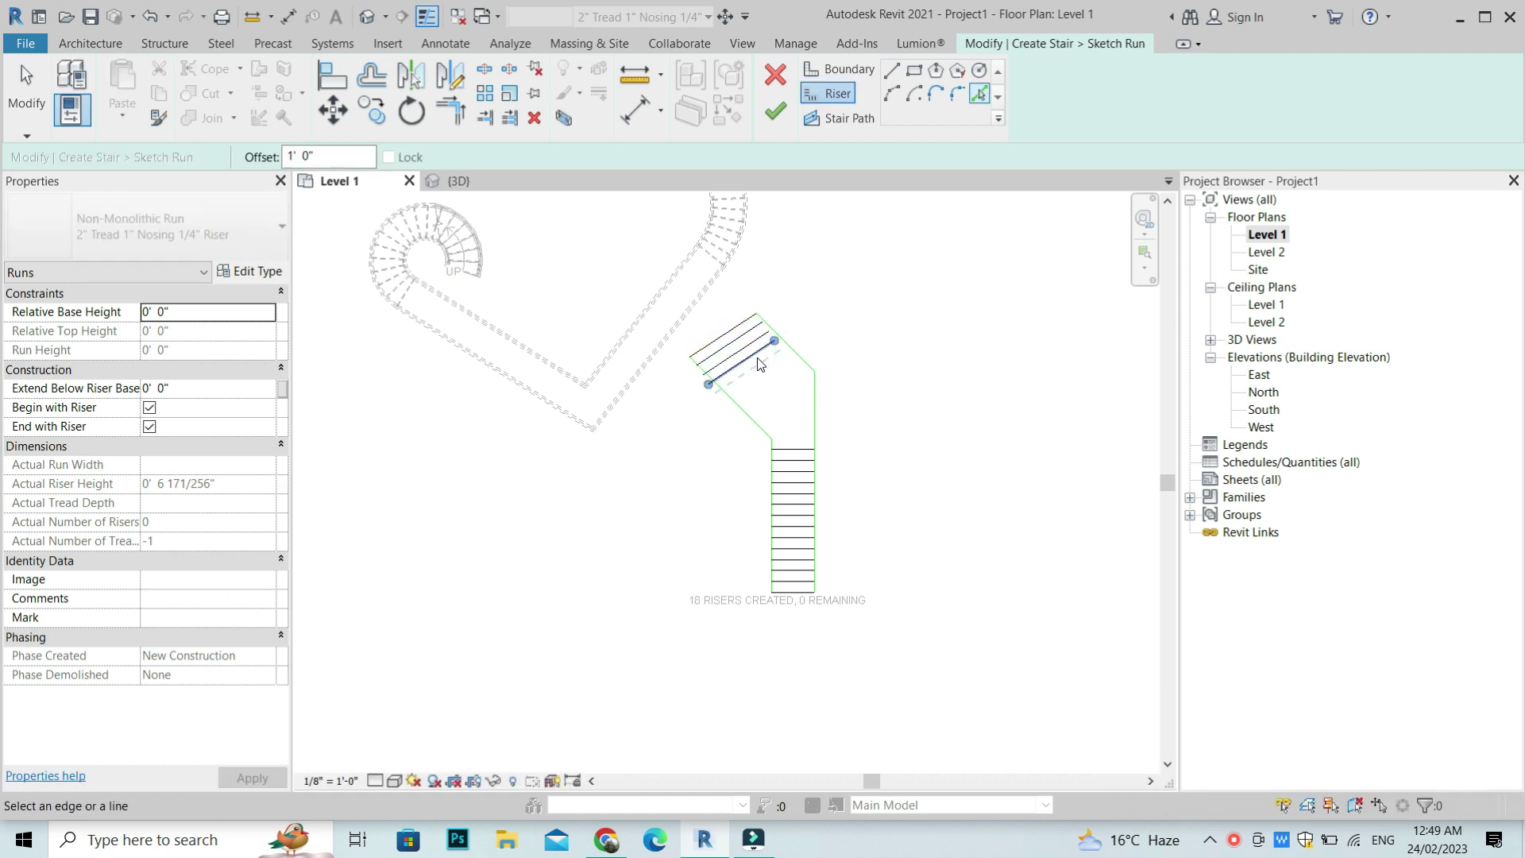
{"action": "left_click", "coordinate": [779, 388]}
{"action": "left_click", "coordinate": [793, 405]}
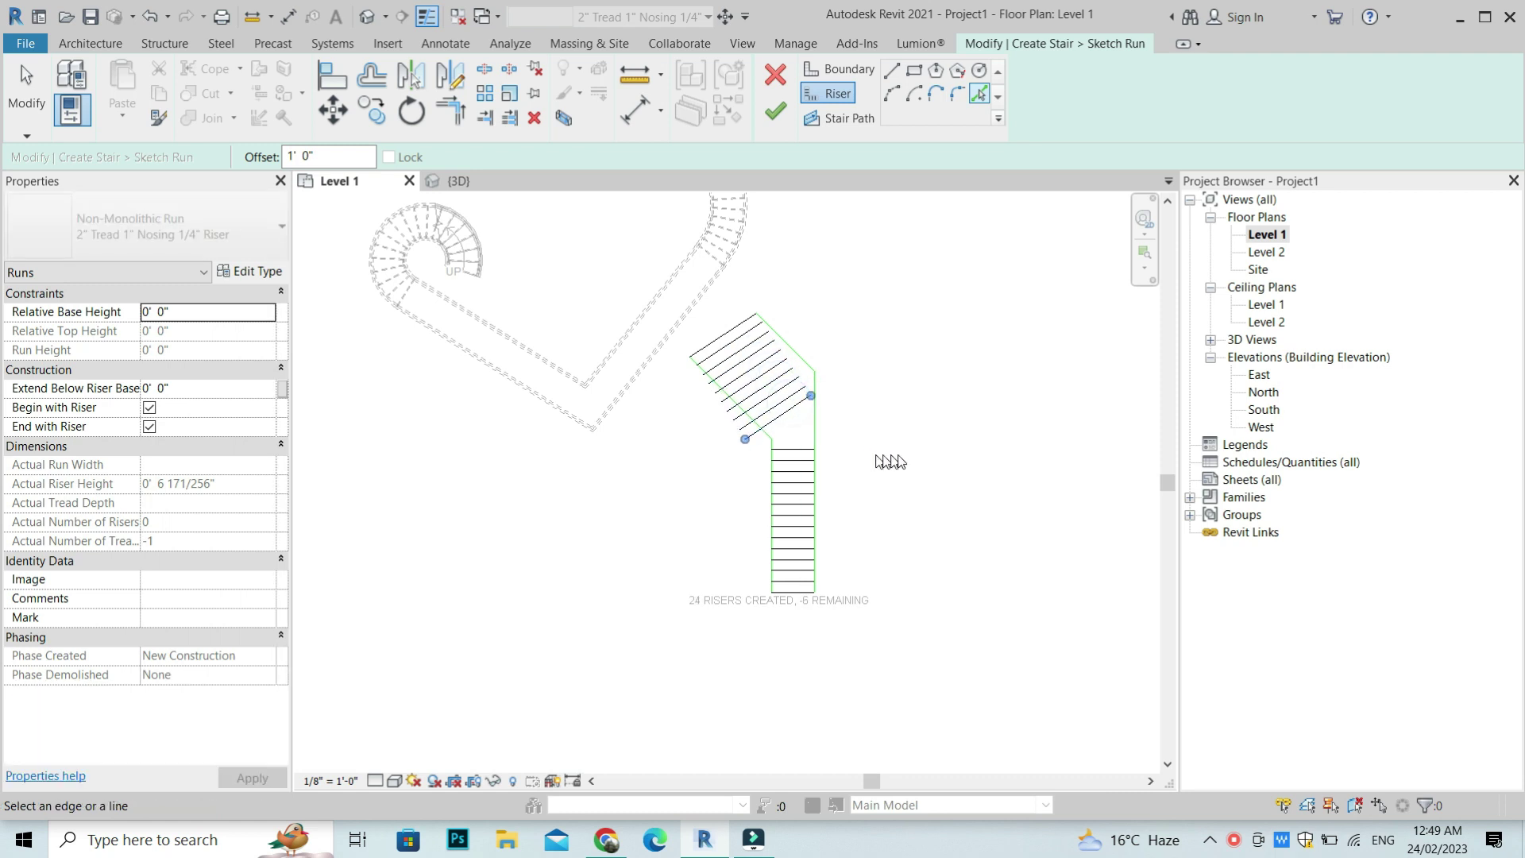
- Stop riser drawing, start TR, and undo an accidental boundary extension
{"action": "key", "text": "Escape"}
{"action": "key", "text": "Escape"}
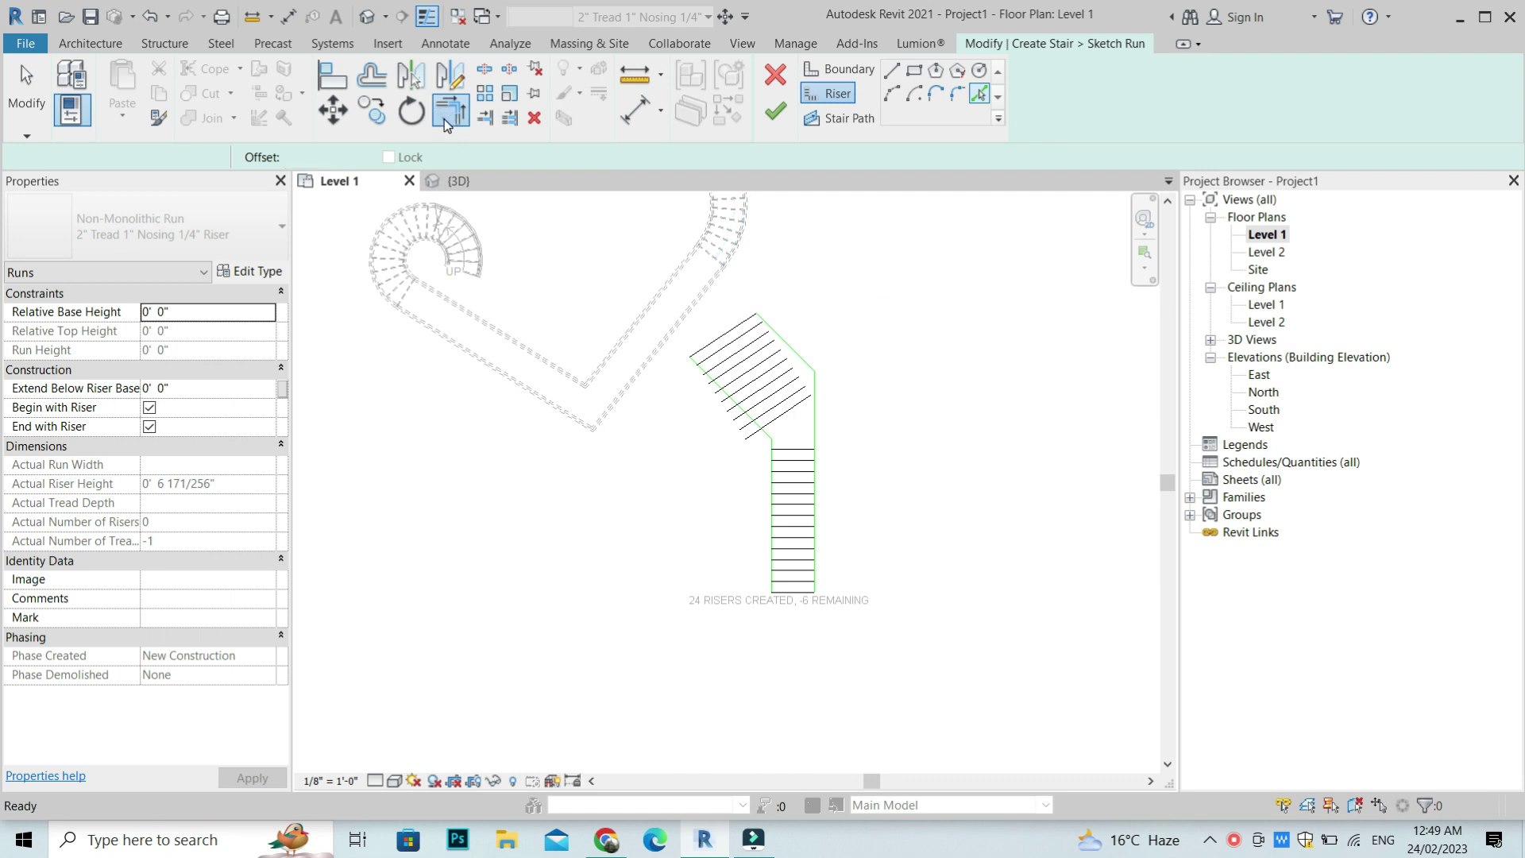
{"action": "left_click_drag", "start_coordinate": [799, 352], "coordinate": [827, 385]}
{"action": "key", "text": "t"}
{"action": "key", "text": "r"}
{"action": "key", "text": "ctrl+z"}
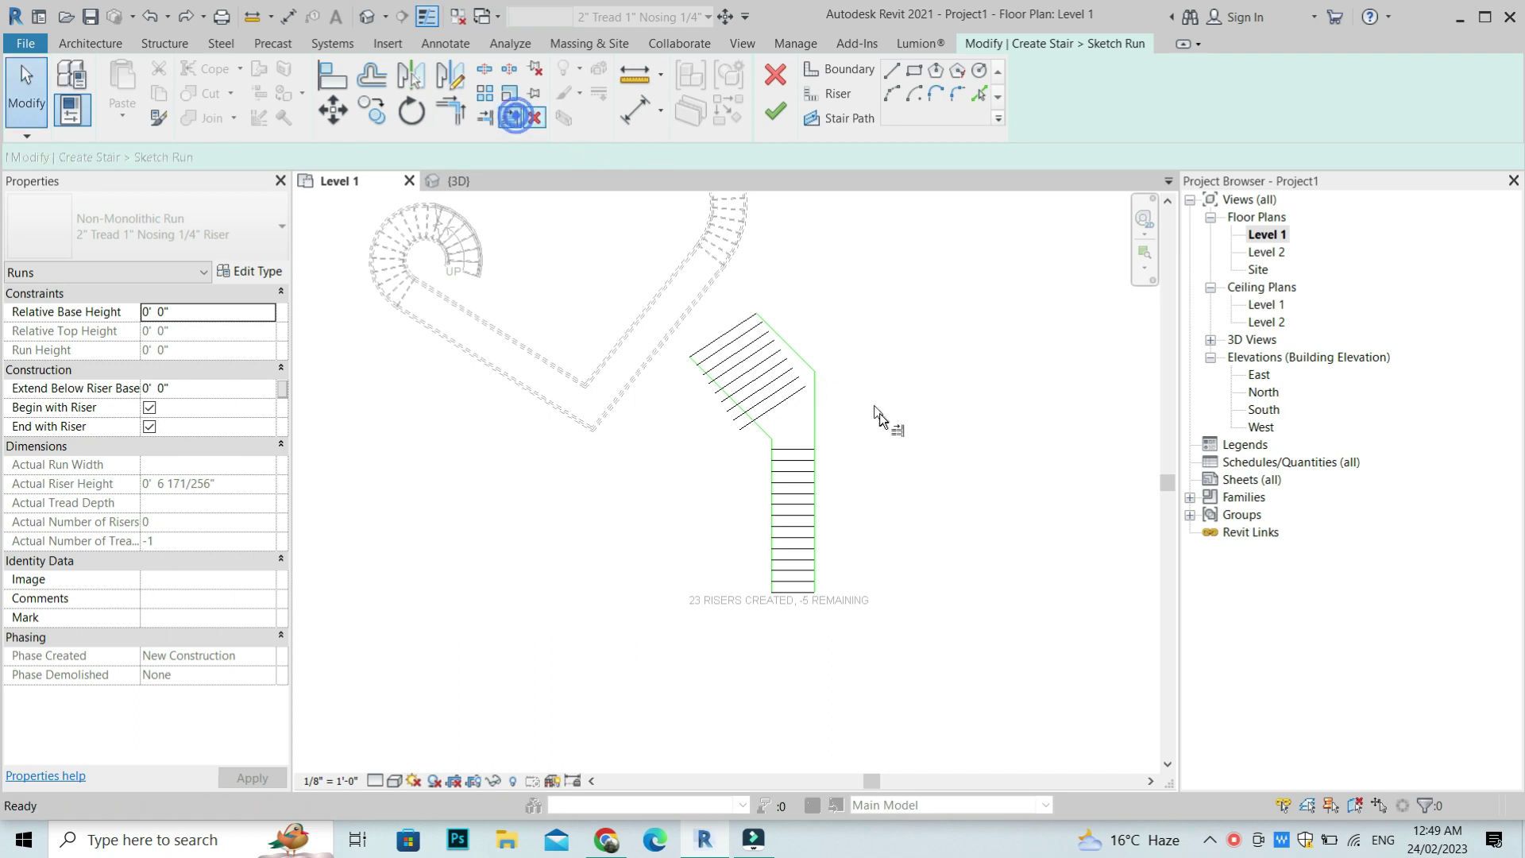
- Extend the angled run's risers to its right angled boundary
{"action": "left_click", "coordinate": [807, 362]}
{"action": "left_click", "coordinate": [792, 399]}
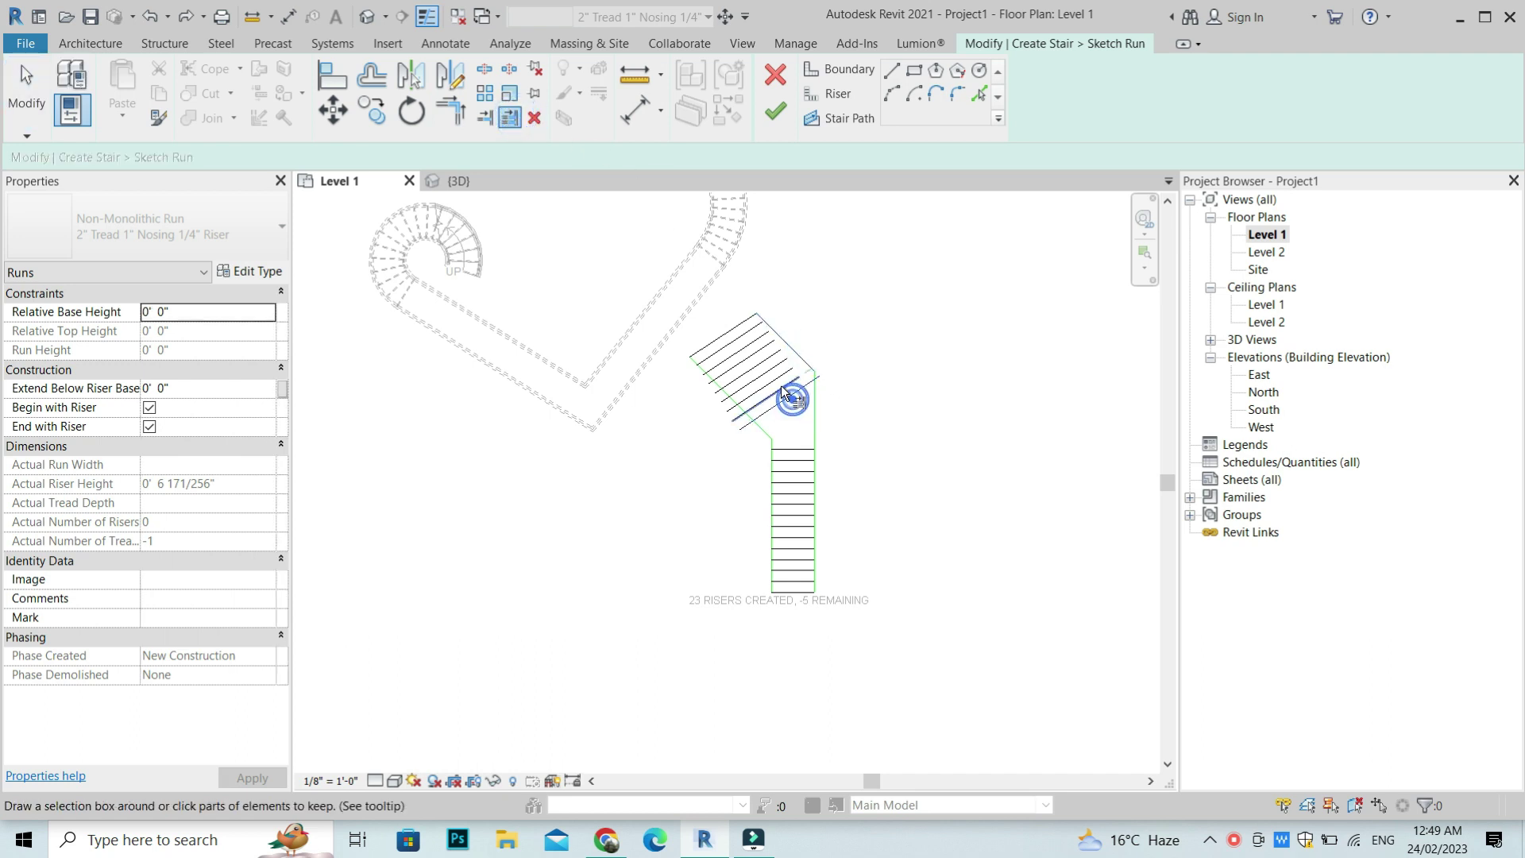
{"action": "left_click", "coordinate": [866, 421]}
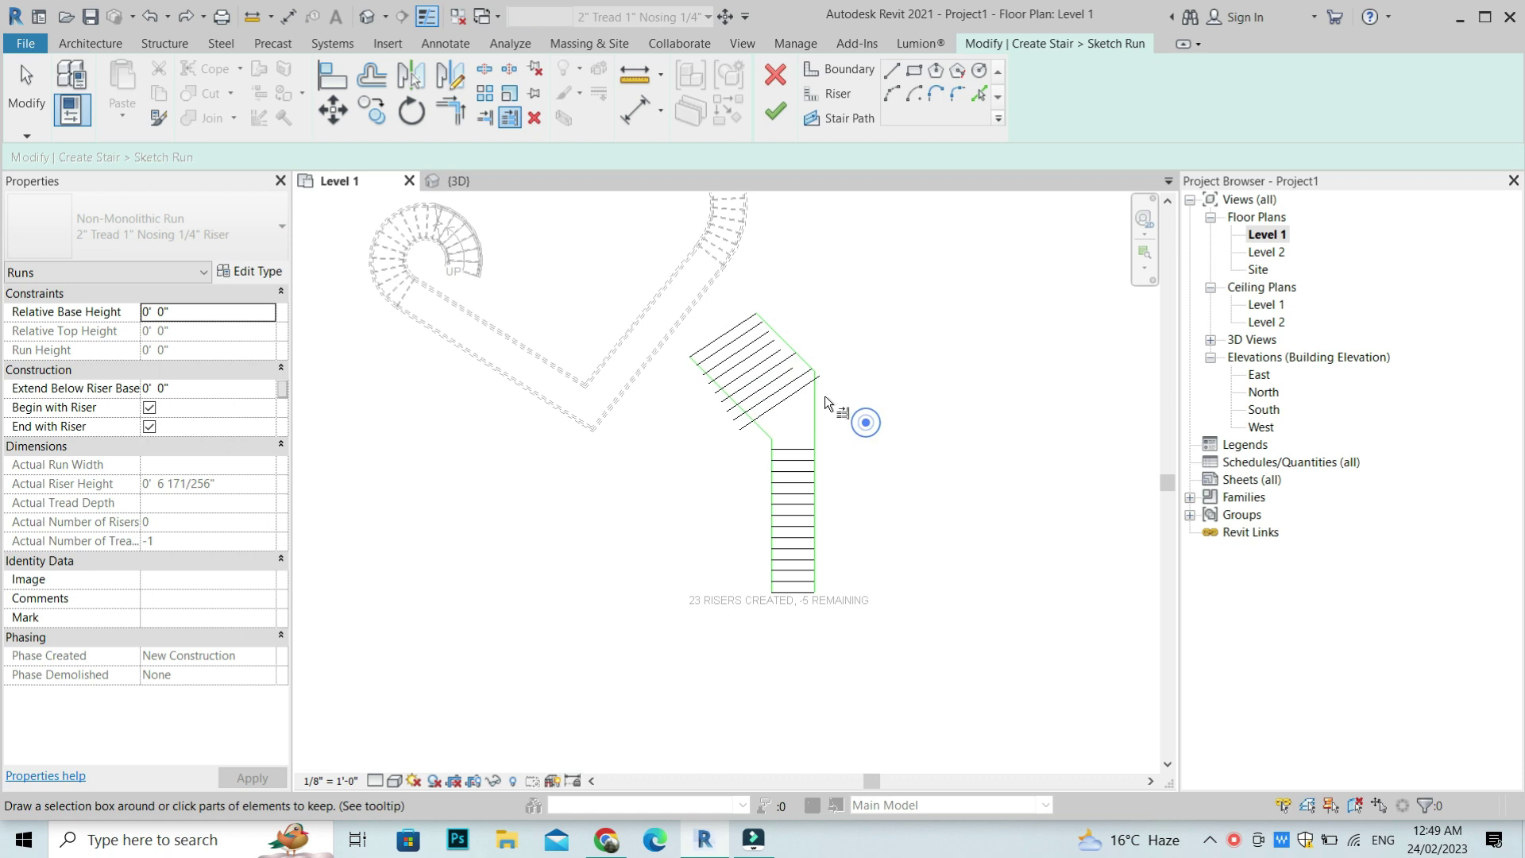
{"action": "left_click", "coordinate": [800, 383]}
{"action": "left_click", "coordinate": [861, 408]}
{"action": "left_click", "coordinate": [803, 370]}
{"action": "left_click", "coordinate": [789, 385]}
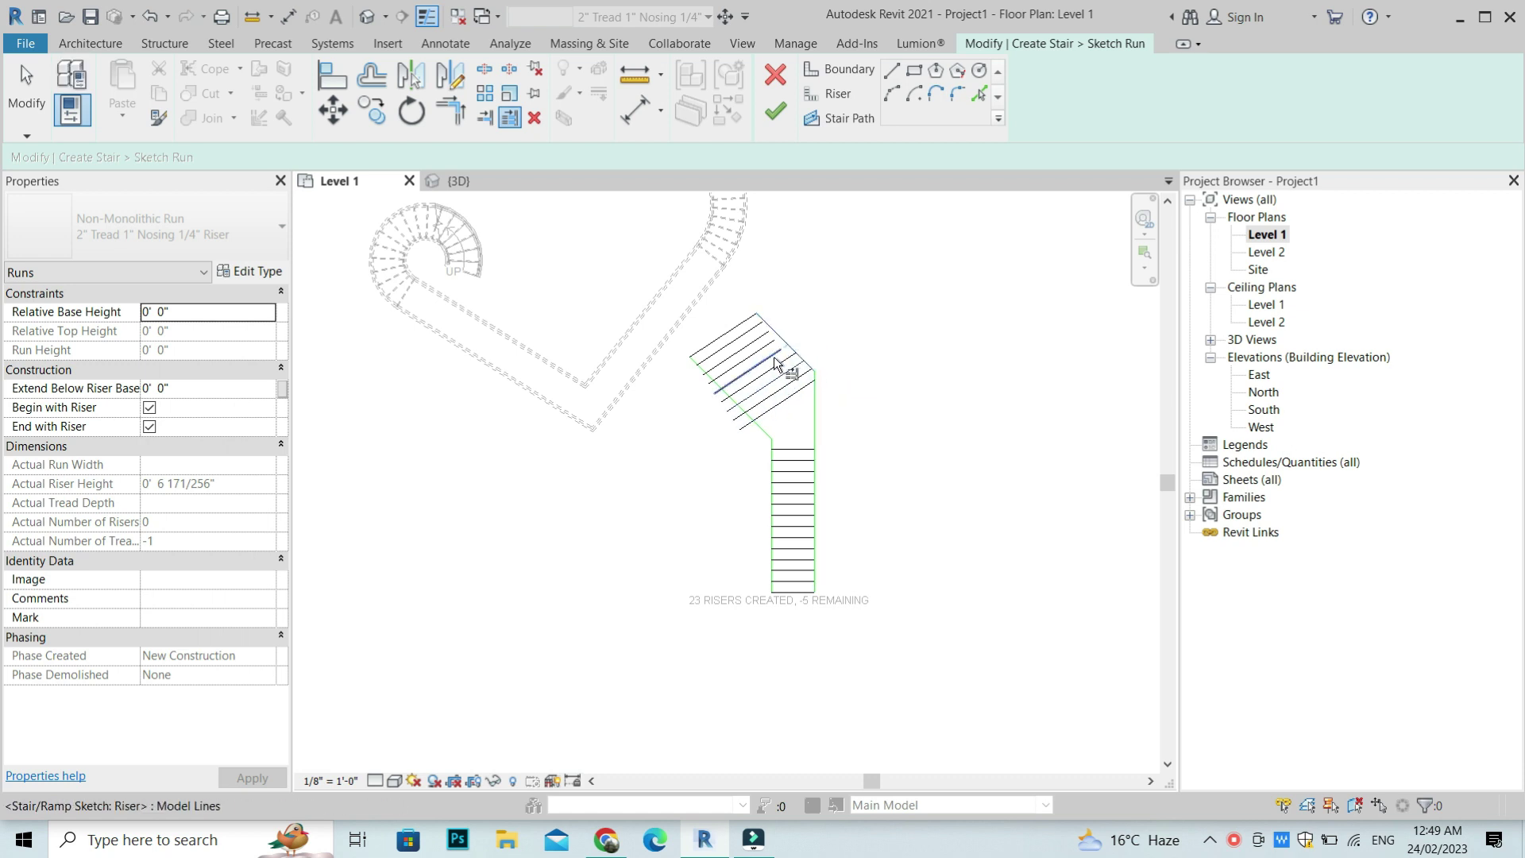
{"action": "left_click", "coordinate": [753, 349]}
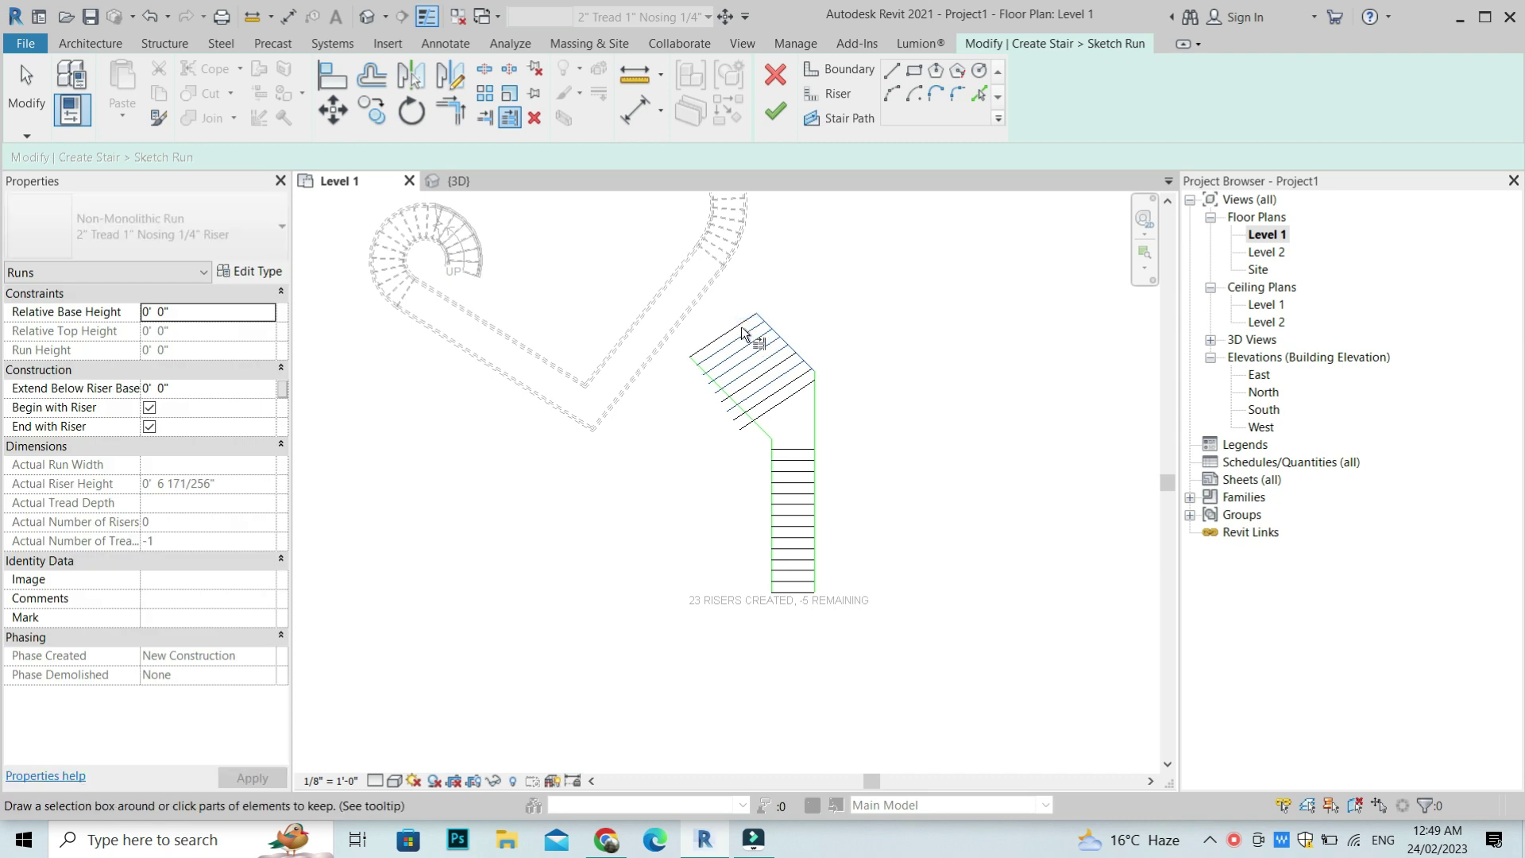
{"action": "scroll", "coordinate": [815, 421], "scroll_direction": "up", "scroll_amount": 2}
- Extend the top risers to the angled run's left boundary
{"action": "left_click", "coordinate": [739, 433]}
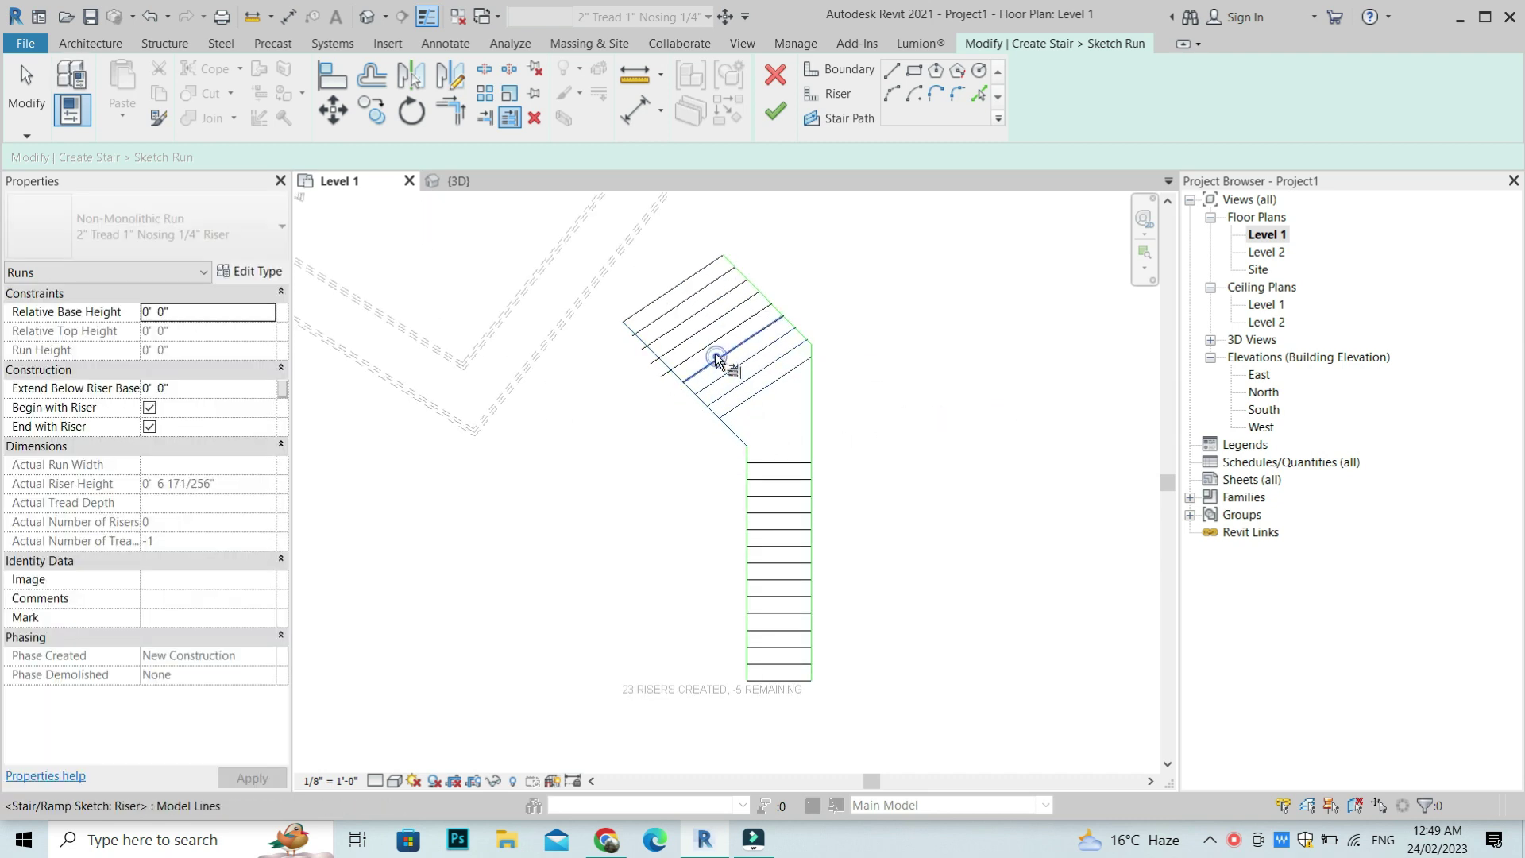
{"action": "left_click", "coordinate": [654, 411]}
{"action": "left_click", "coordinate": [732, 431]}
{"action": "left_click", "coordinate": [679, 300]}
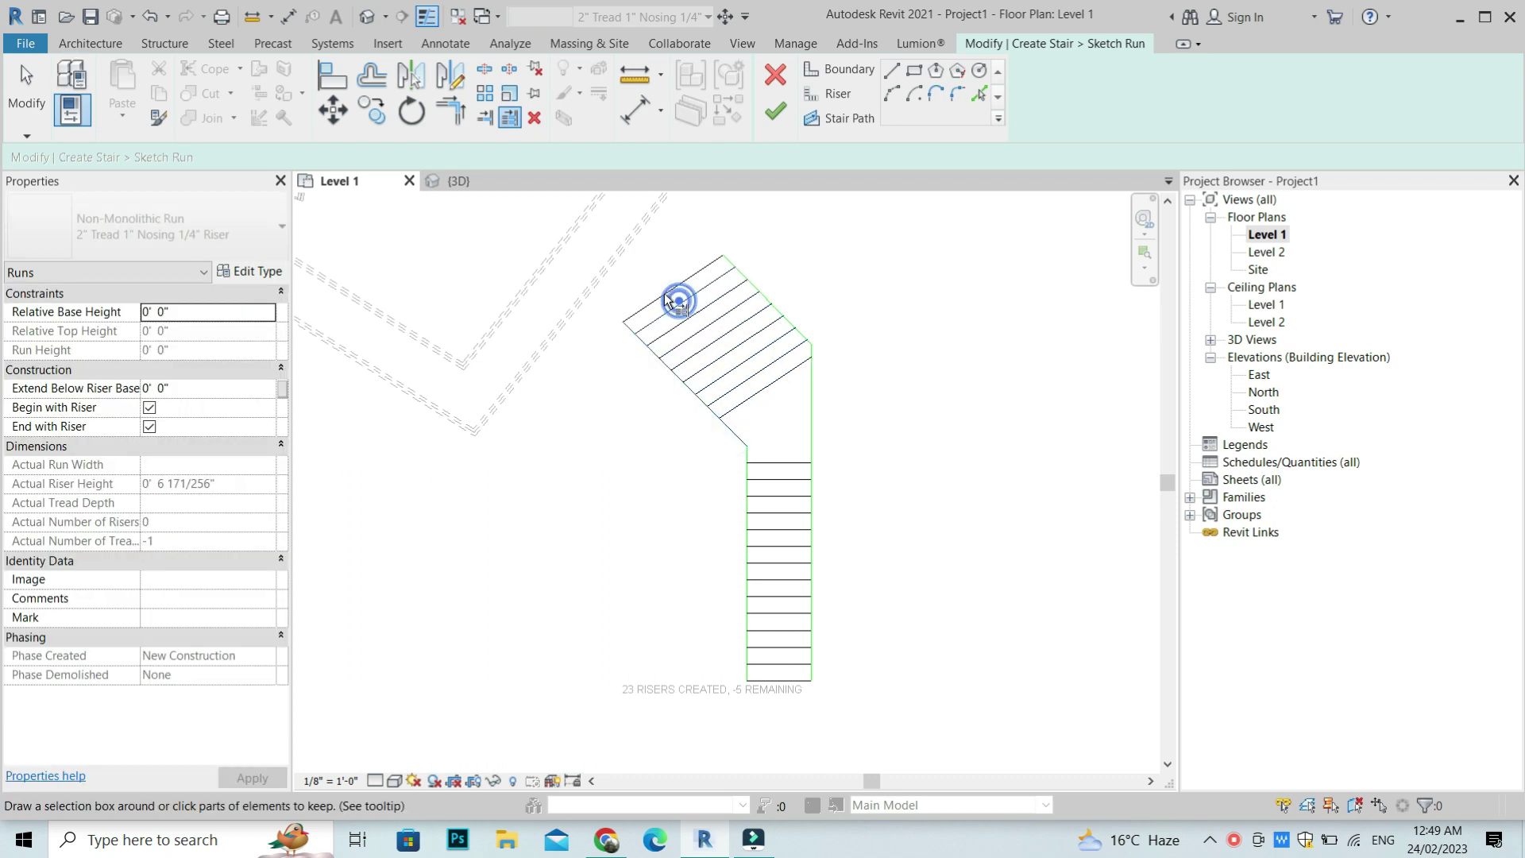
{"action": "scroll", "coordinate": [724, 457], "scroll_direction": "down", "scroll_amount": 2}
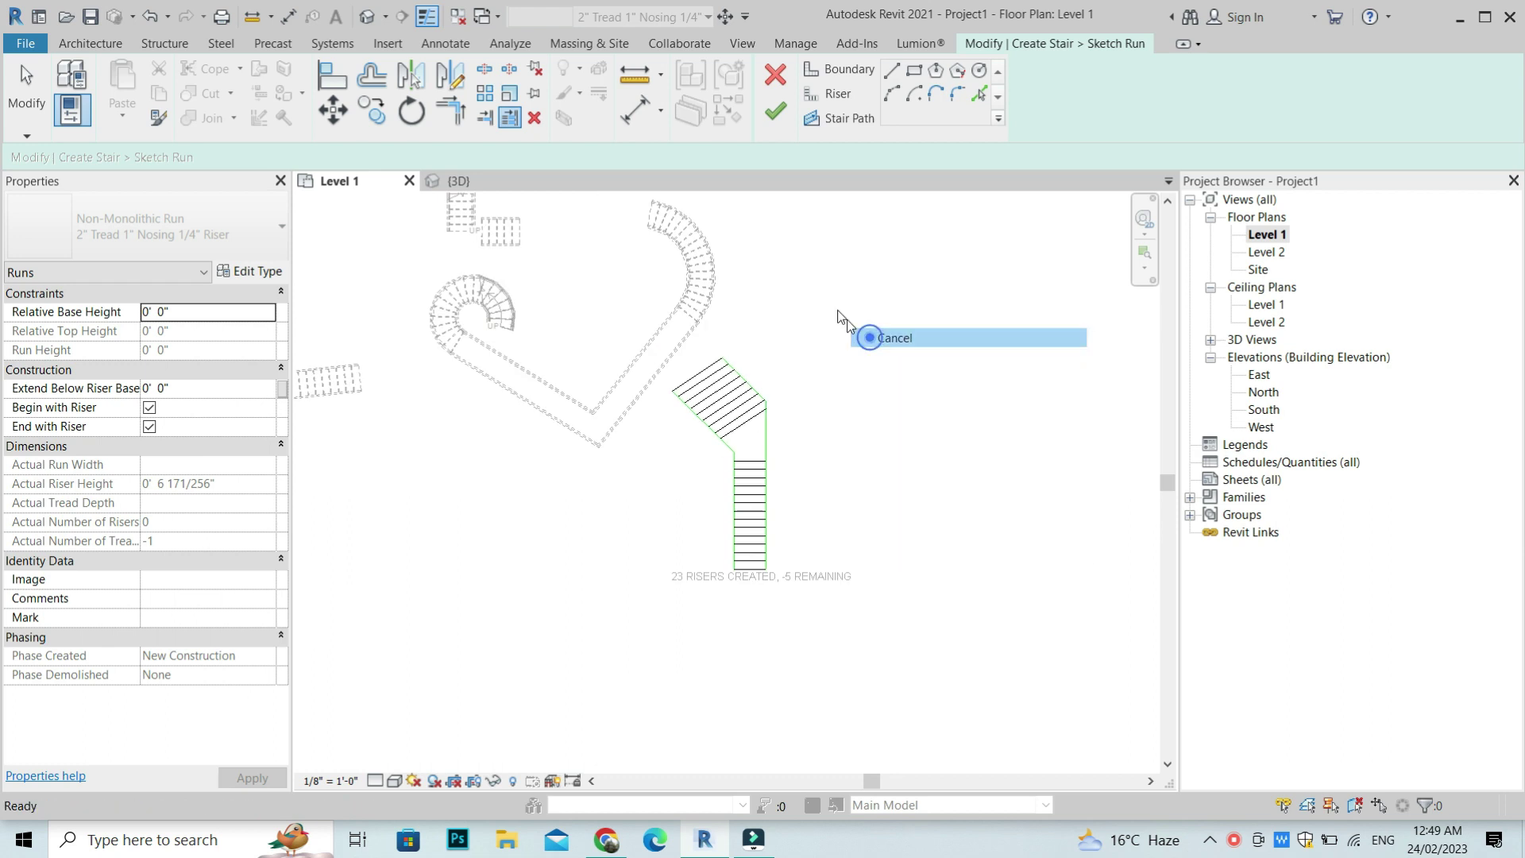
- Attempt to finish the run and dismiss the missing stair path error
{"action": "left_click", "coordinate": [772, 120]}
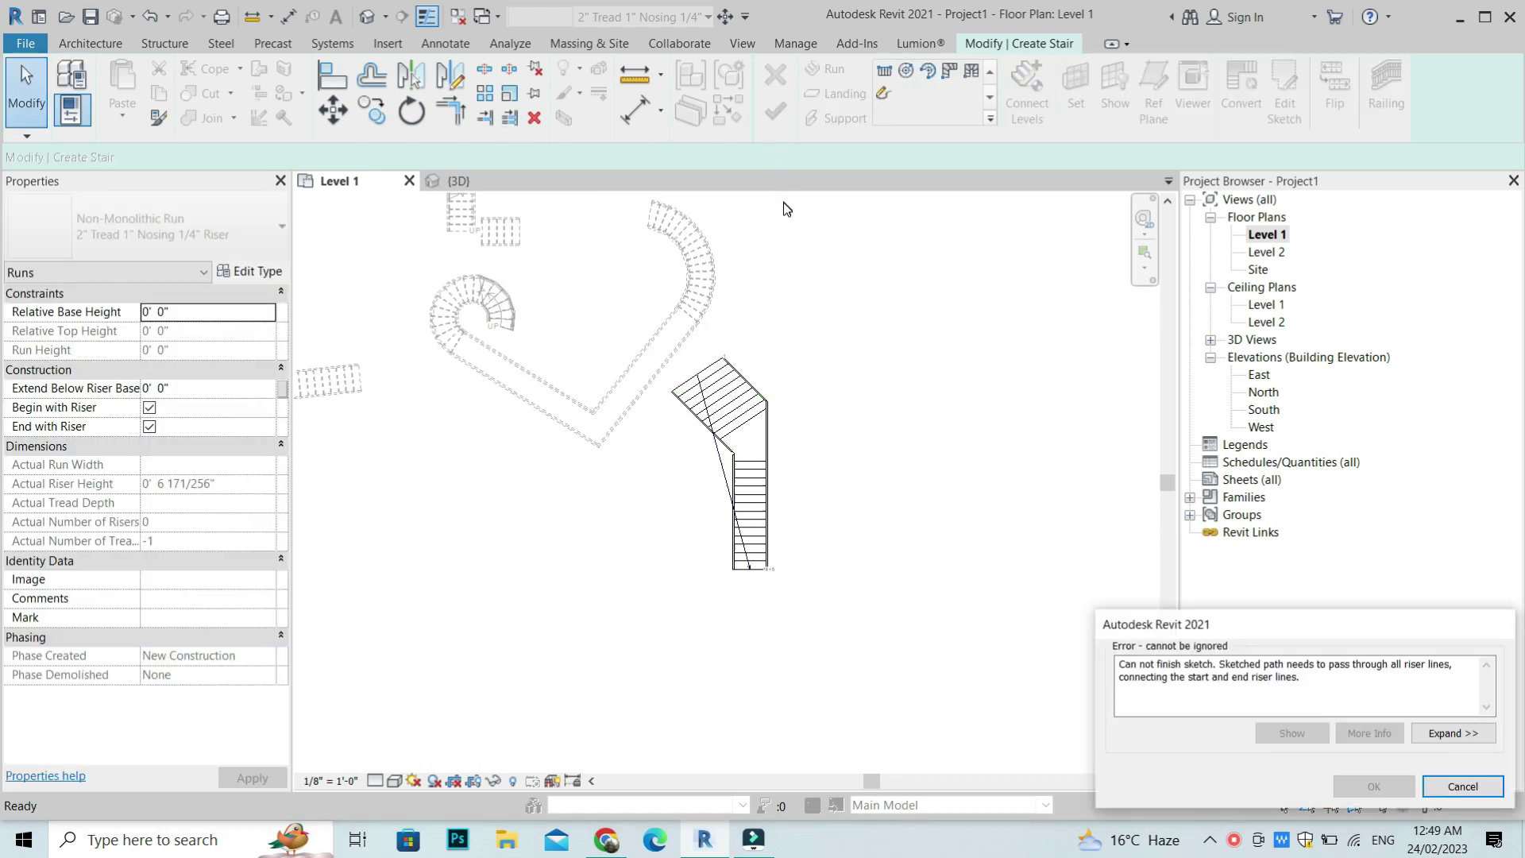
{"action": "left_click", "coordinate": [1462, 787]}
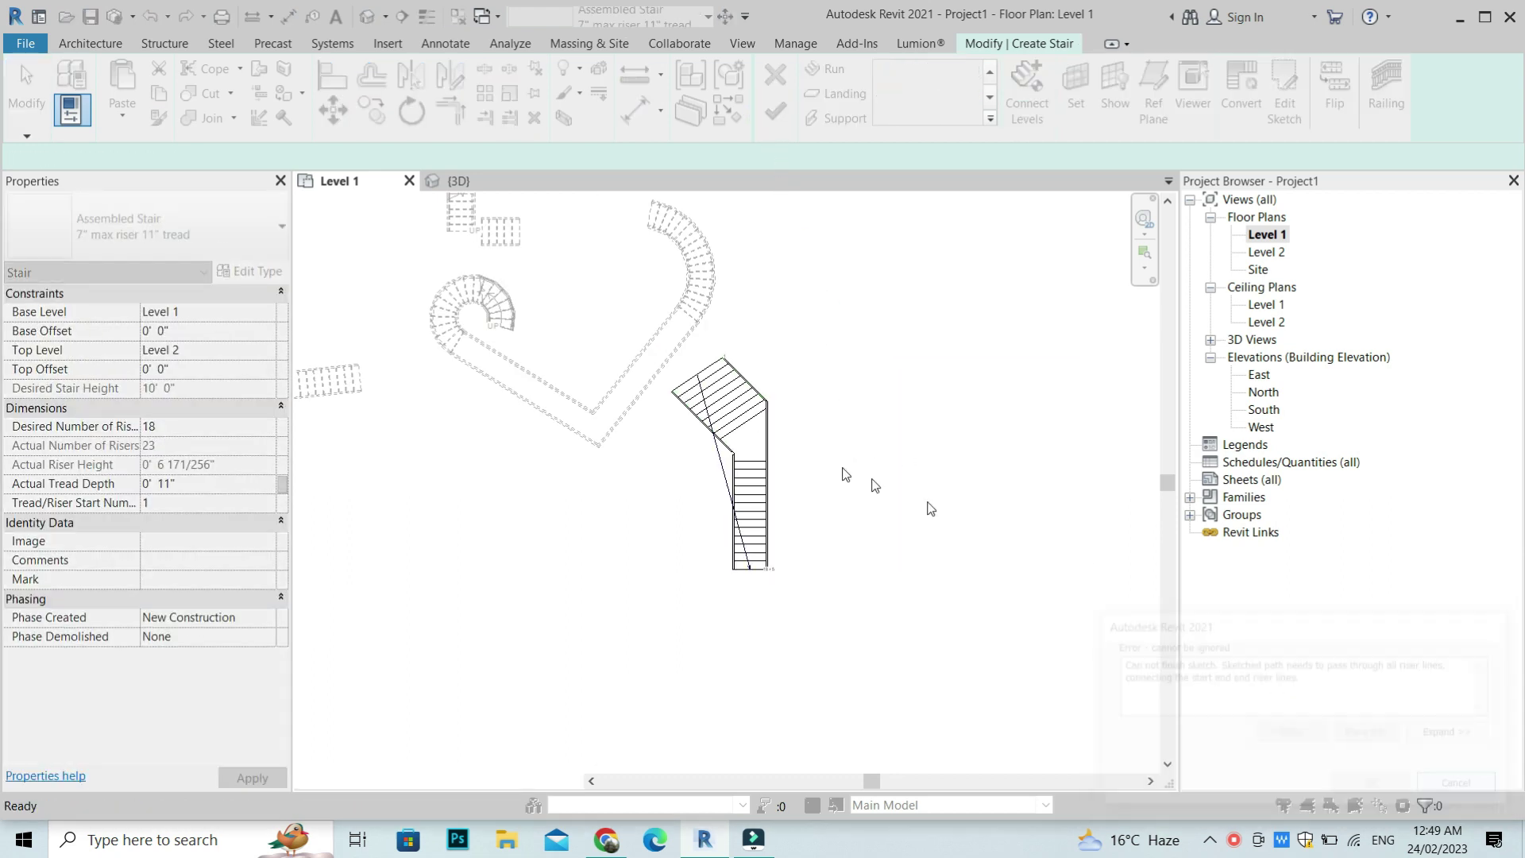
{"action": "left_click", "coordinate": [834, 121]}
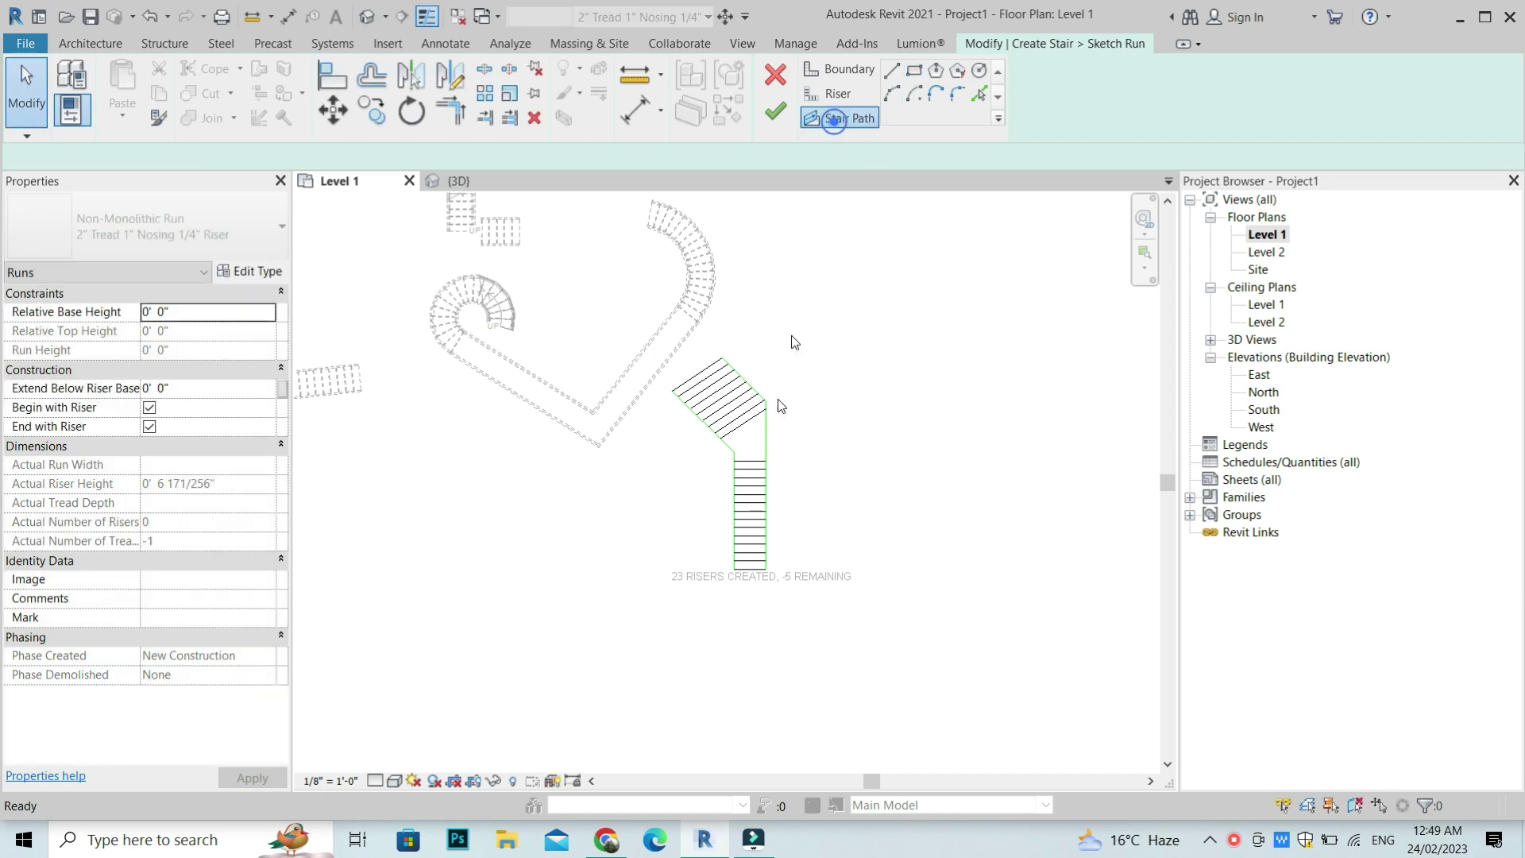
{"action": "scroll", "coordinate": [751, 566], "scroll_direction": "up", "scroll_amount": 2}
- Draw a stair path from the bottom riser up through the angled run and finish
{"action": "left_click", "coordinate": [755, 565]}
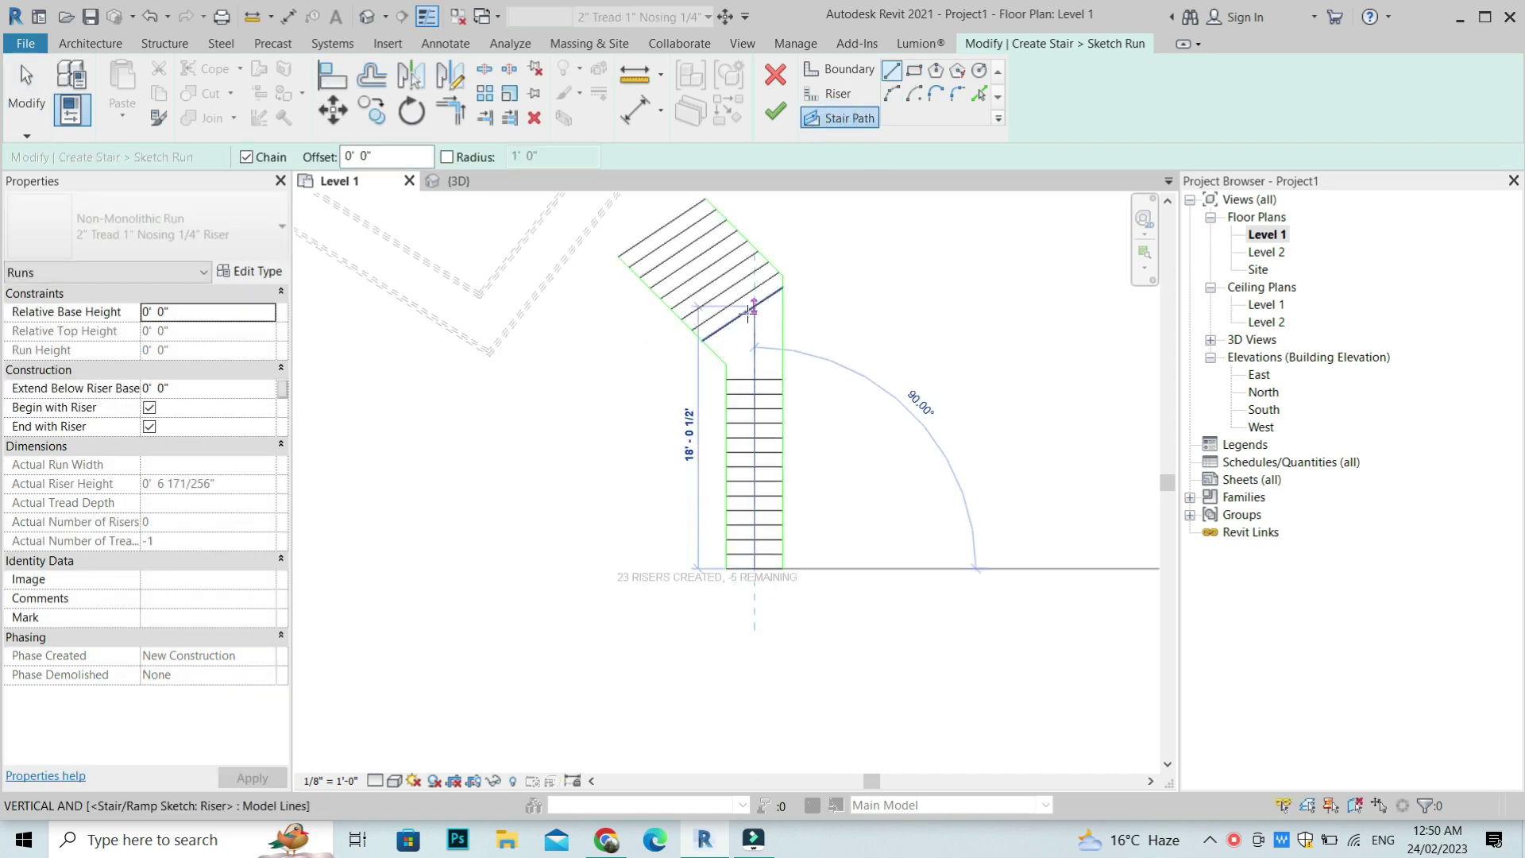
{"action": "left_click", "coordinate": [751, 310]}
{"action": "left_click", "coordinate": [655, 228]}
{"action": "scroll", "coordinate": [803, 350], "scroll_direction": "down", "scroll_amount": 2}
{"action": "right_click", "coordinate": [804, 316]}
{"action": "left_click", "coordinate": [818, 332]}
{"action": "left_click", "coordinate": [777, 113]}
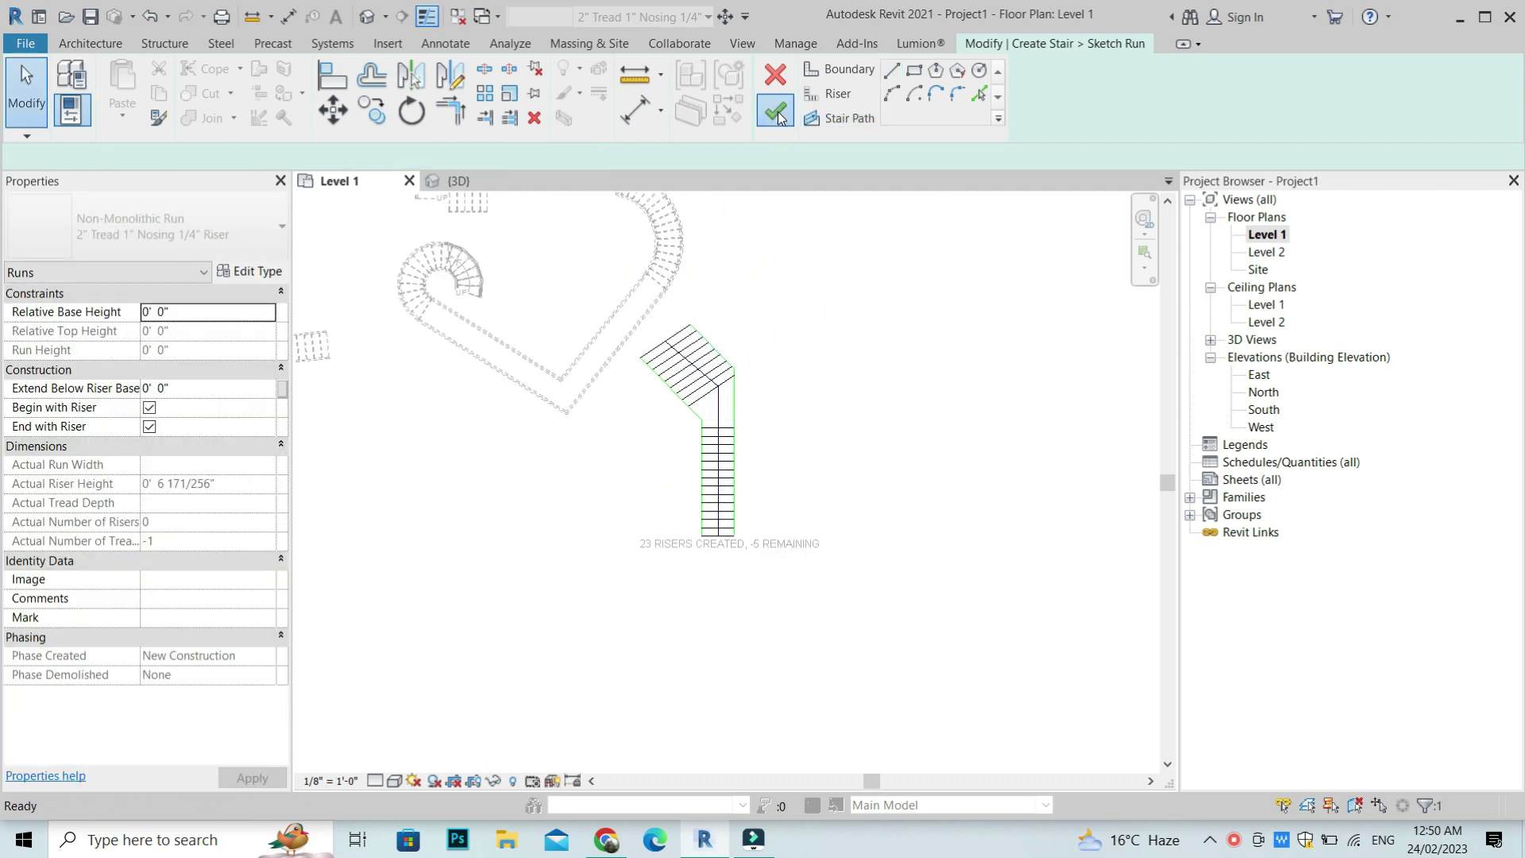
- Open the default 3D view and tilt it isometrically to show all stairs, including the tapered one
{"action": "left_click", "coordinate": [802, 481]}
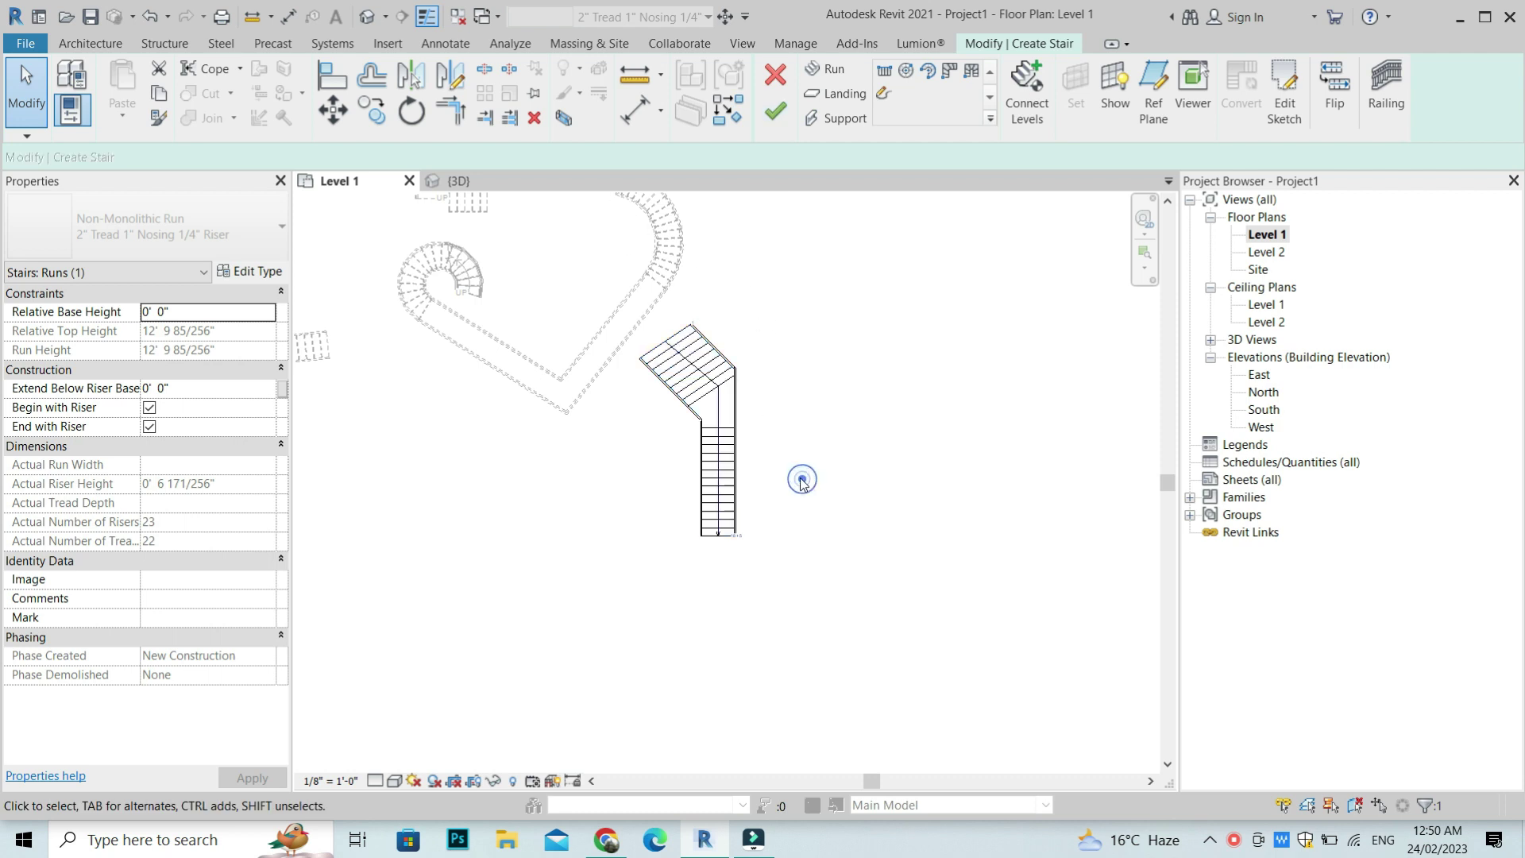
{"action": "left_click", "coordinate": [734, 398]}
{"action": "left_click", "coordinate": [366, 15]}
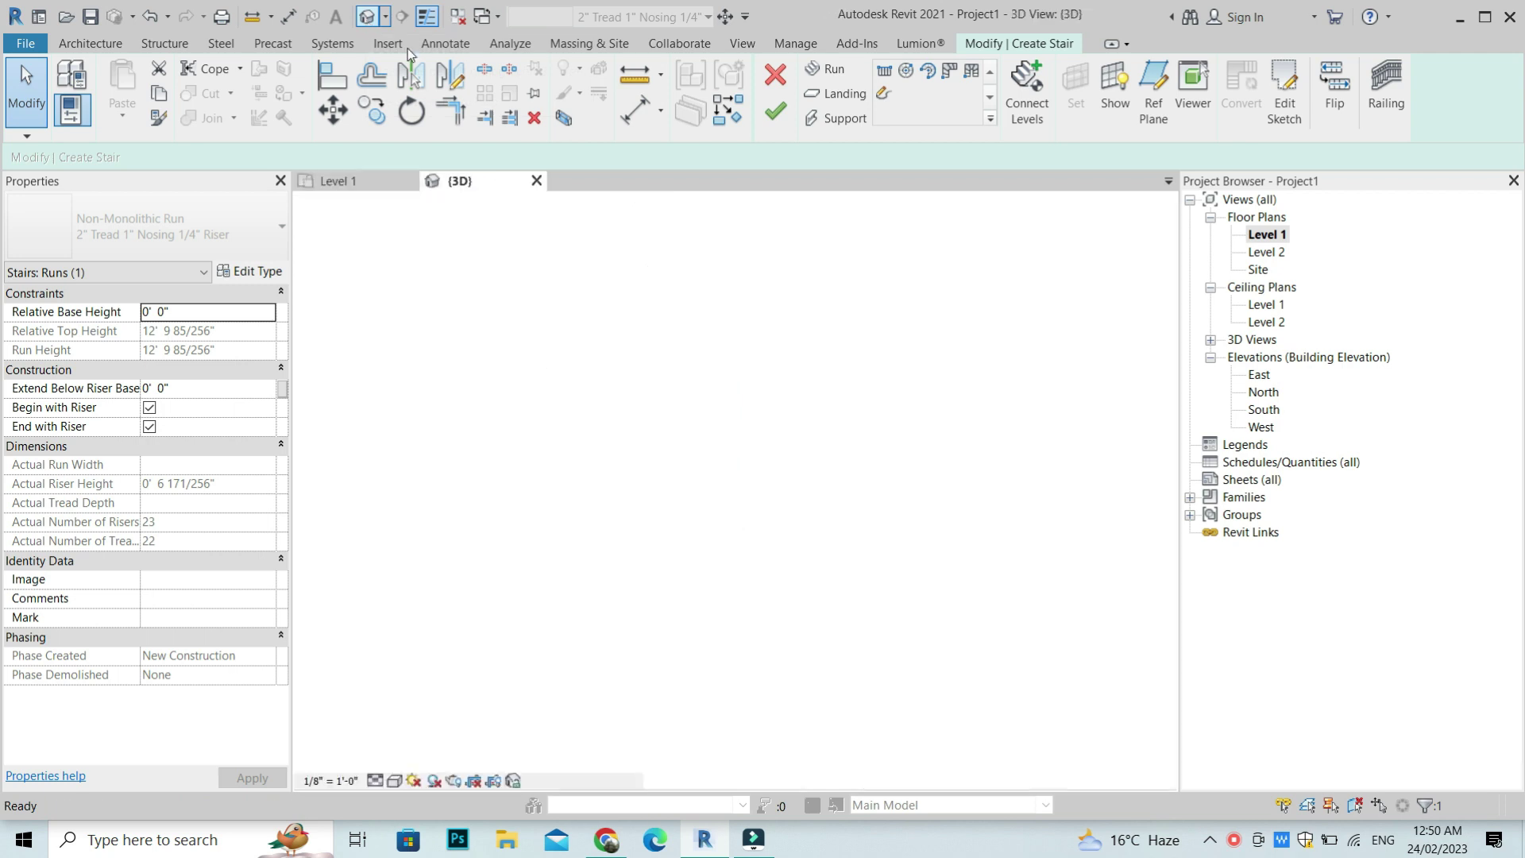
{"action": "left_click_drag", "start_coordinate": [1071, 320], "coordinate": [821, 259]}
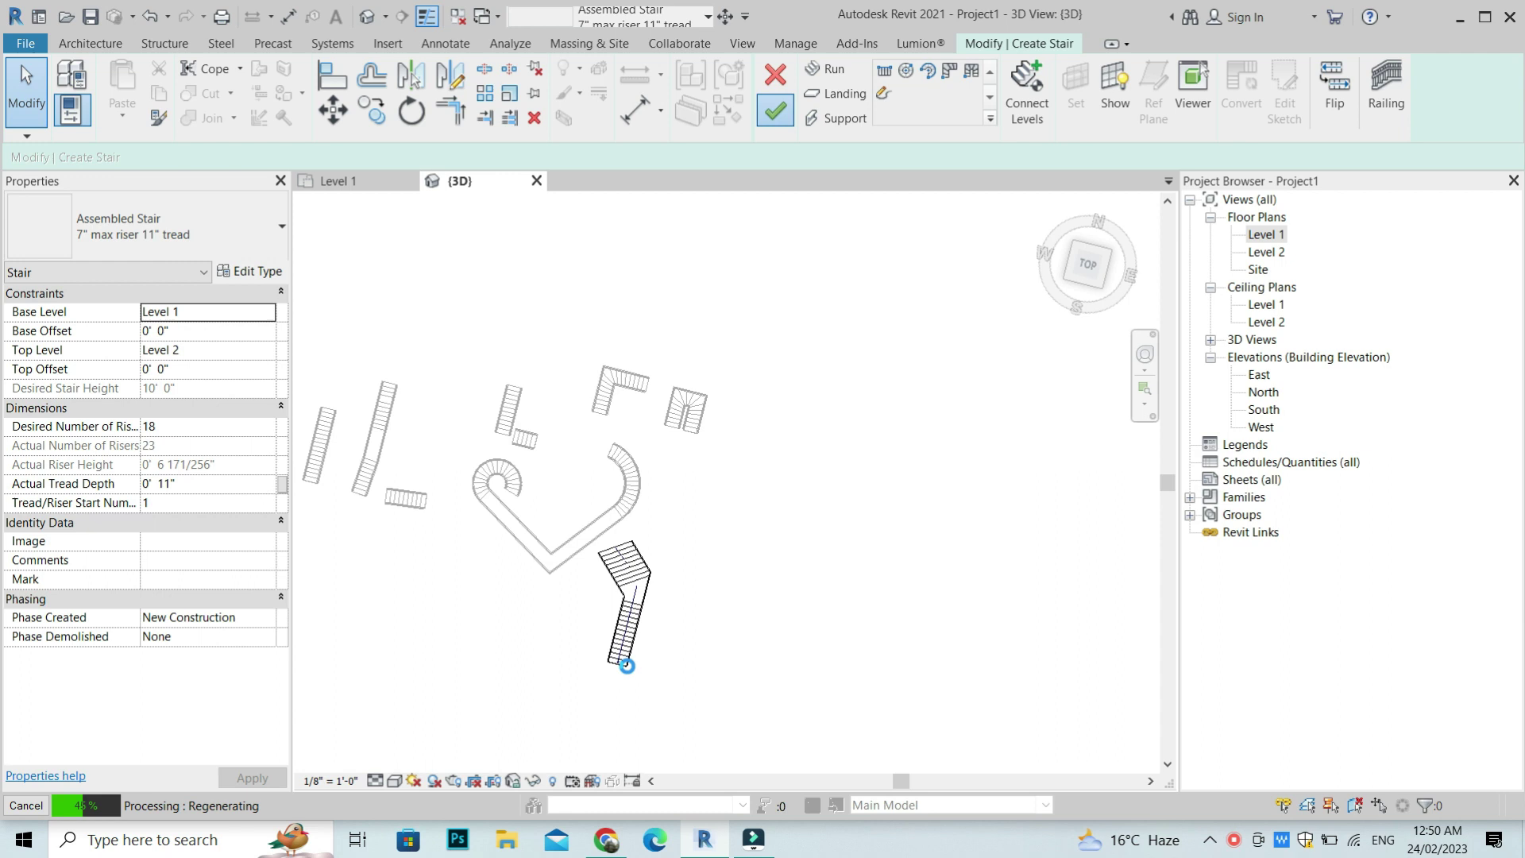
{"action": "left_click", "coordinate": [1234, 840]}
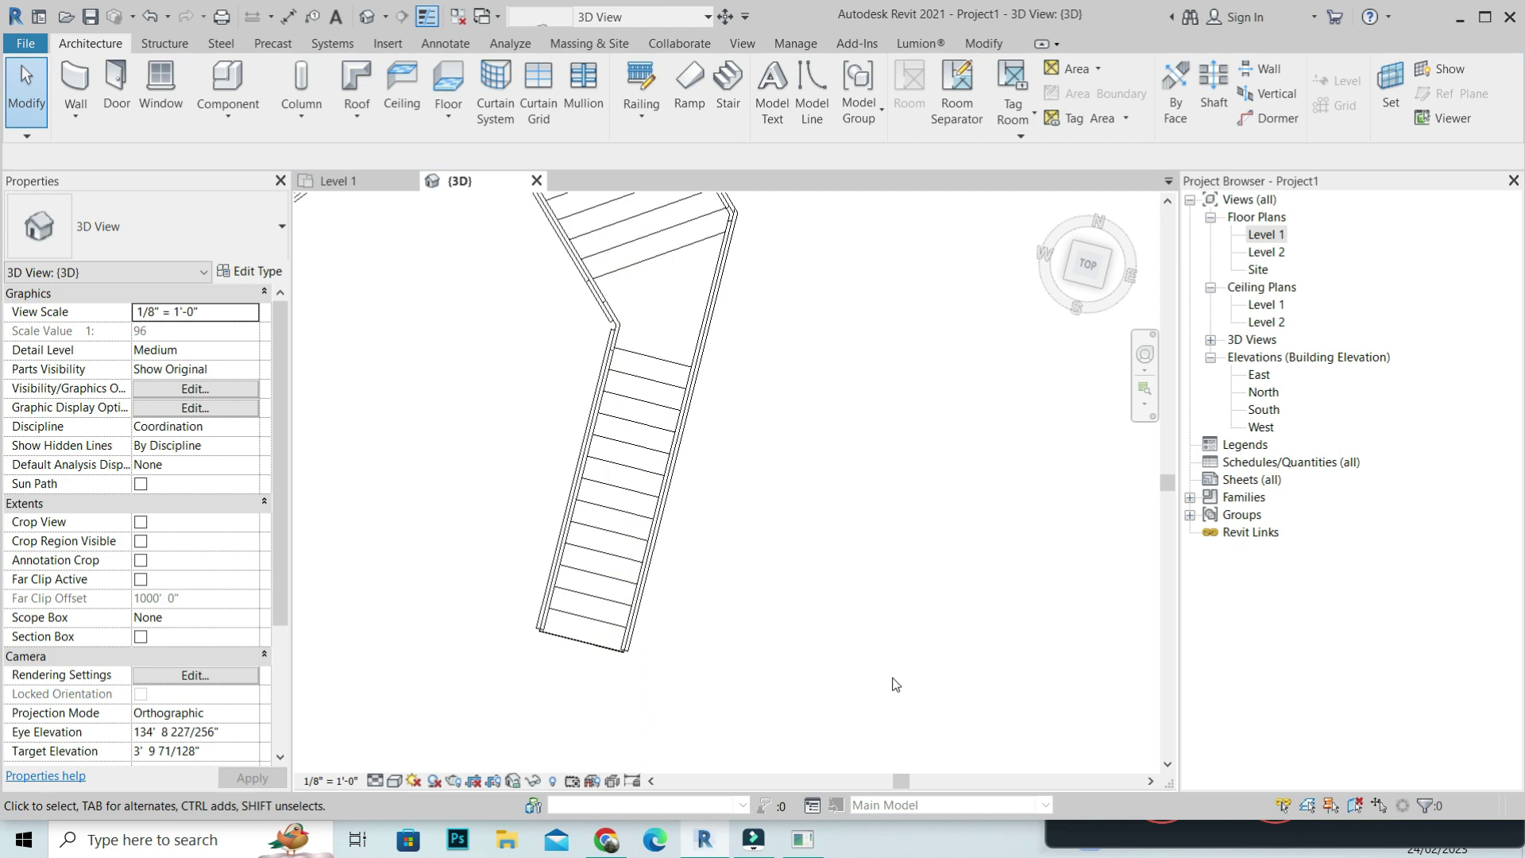
{"action": "scroll", "coordinate": [895, 684], "scroll_direction": "down", "scroll_amount": 2}
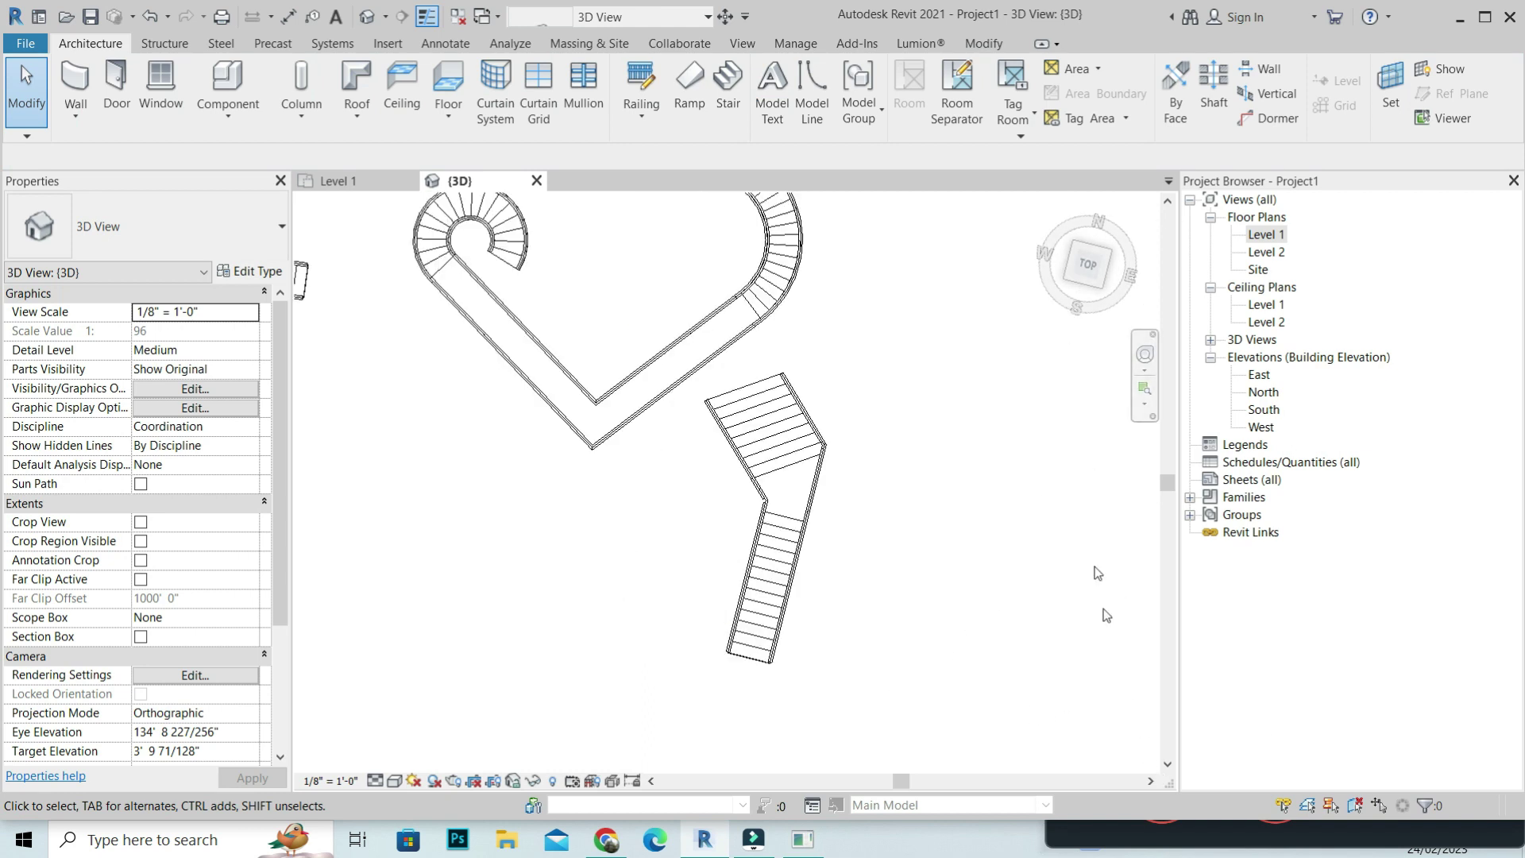
{"action": "left_click", "coordinate": [1087, 264]}
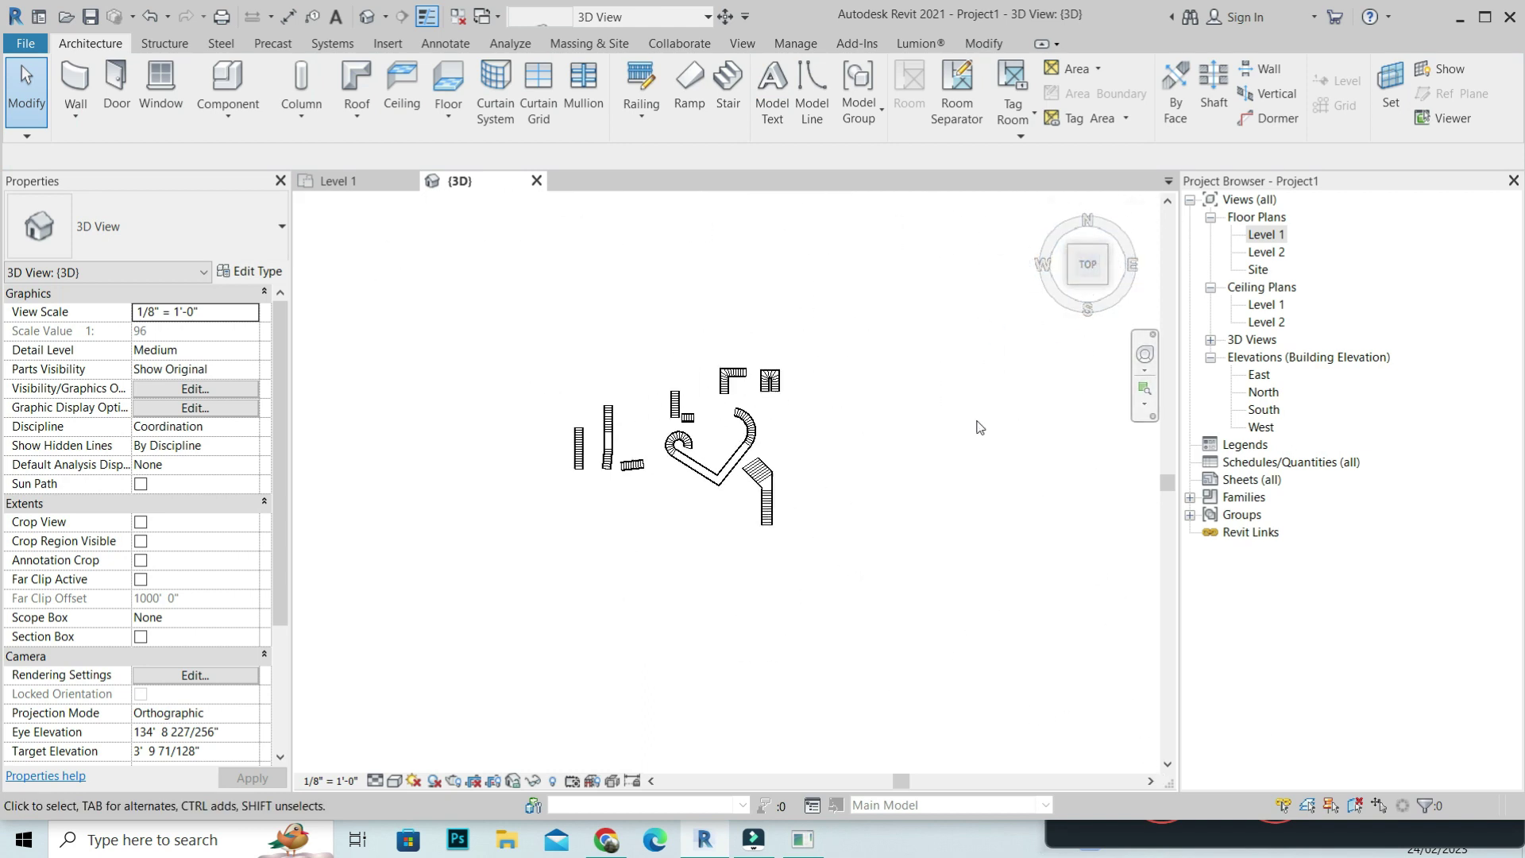
{"action": "left_click_drag", "start_coordinate": [1090, 270], "coordinate": [784, 414]}
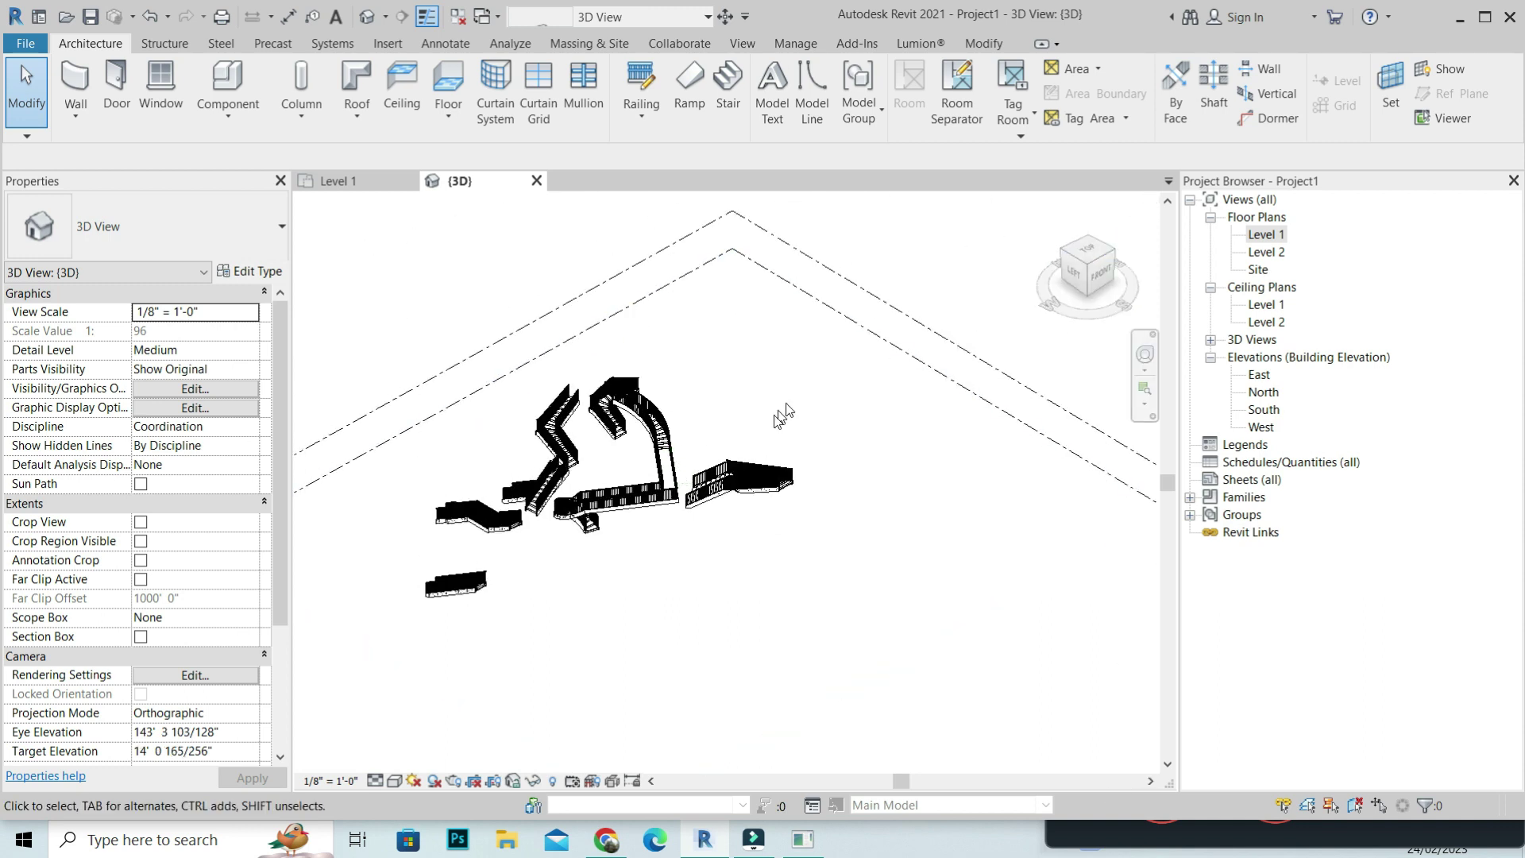
{"action": "scroll", "coordinate": [784, 414], "scroll_direction": "up", "scroll_amount": 2}
- Delete the handrail on the right-hand stair
{"action": "left_click", "coordinate": [738, 491]}
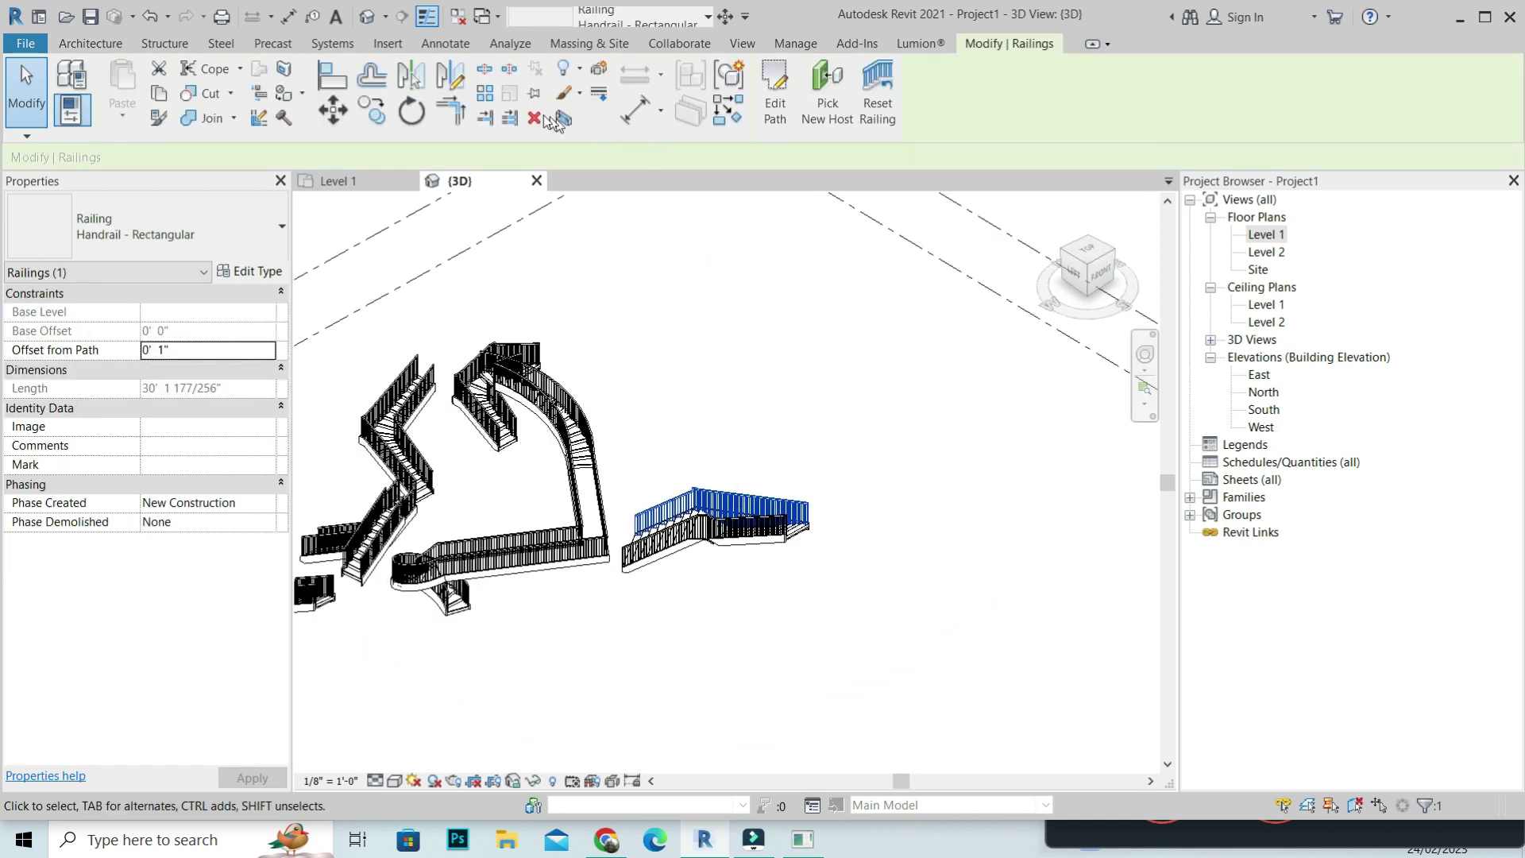
{"action": "left_click", "coordinate": [540, 117]}
{"action": "left_click", "coordinate": [1089, 258]}
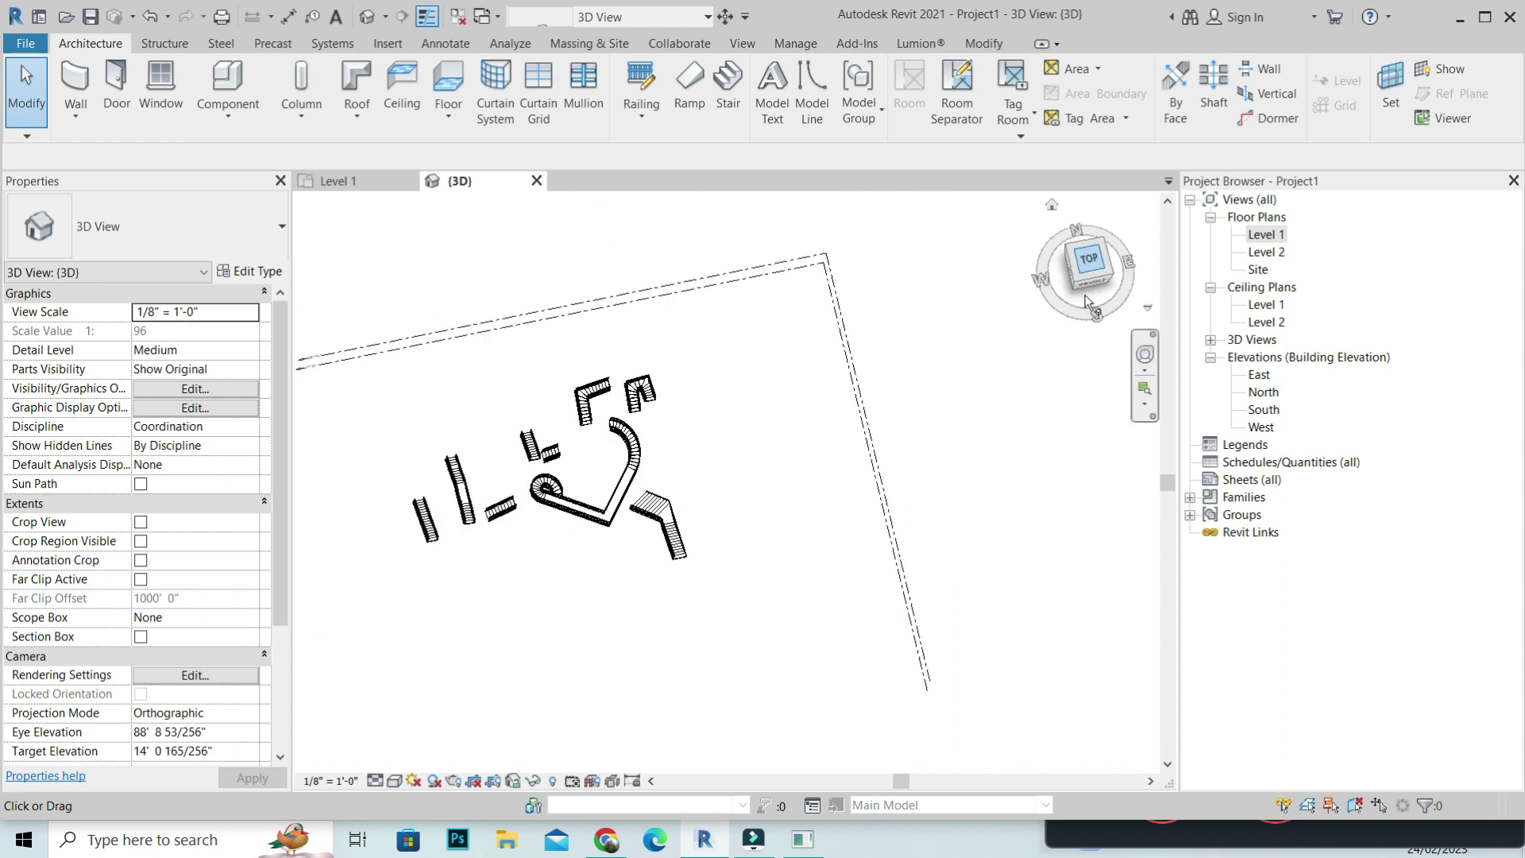
- Edit the right-hand straight stair and flip its 23-riser run direction
{"action": "left_click_drag", "start_coordinate": [1088, 264], "coordinate": [316, 740]}
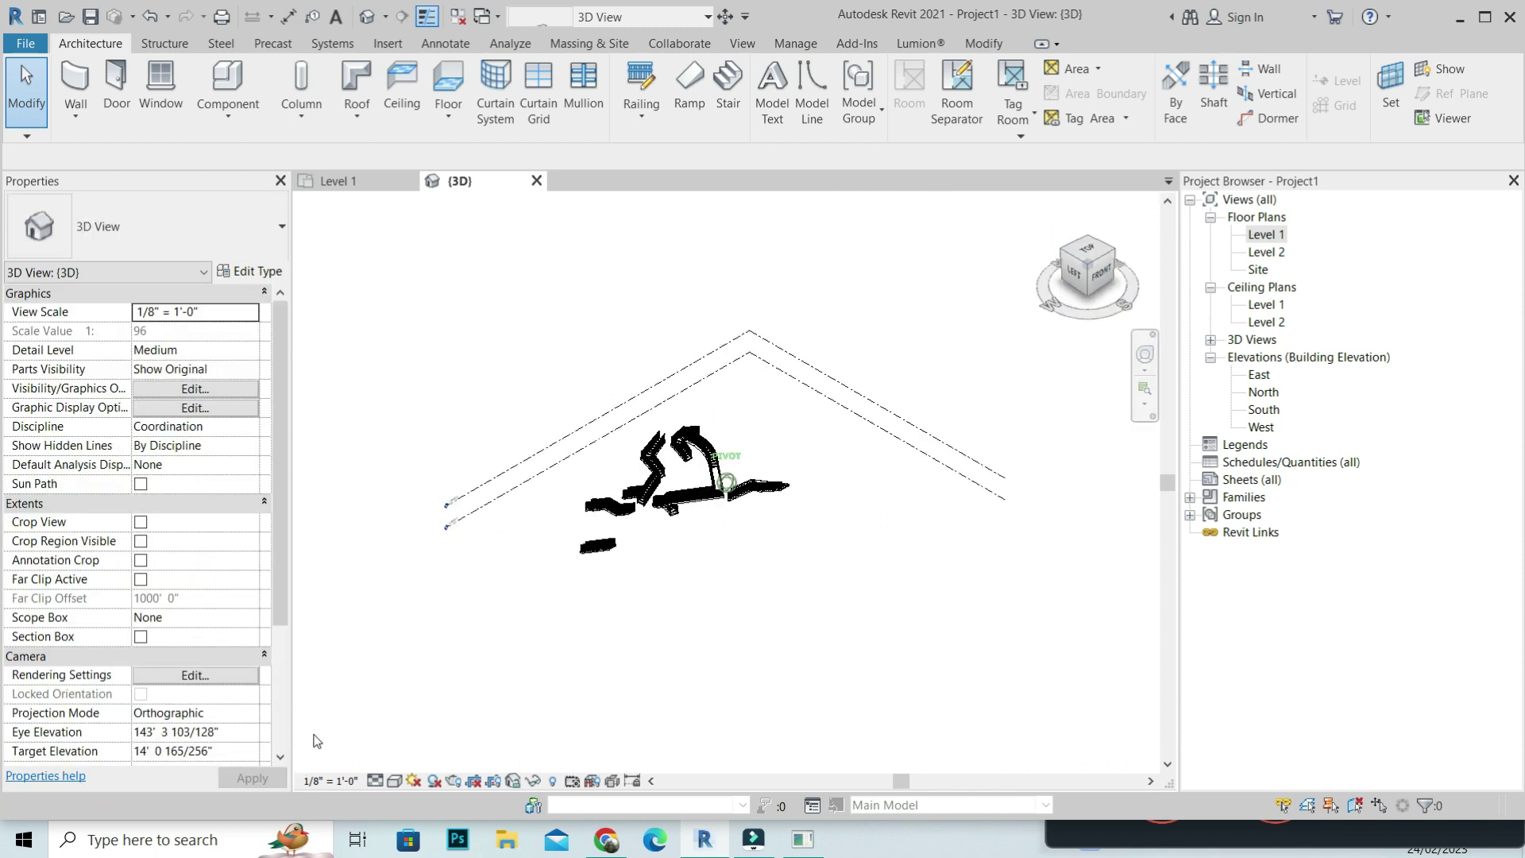
{"action": "scroll", "coordinate": [775, 485], "scroll_direction": "up", "scroll_amount": 4}
{"action": "left_click", "coordinate": [763, 481]}
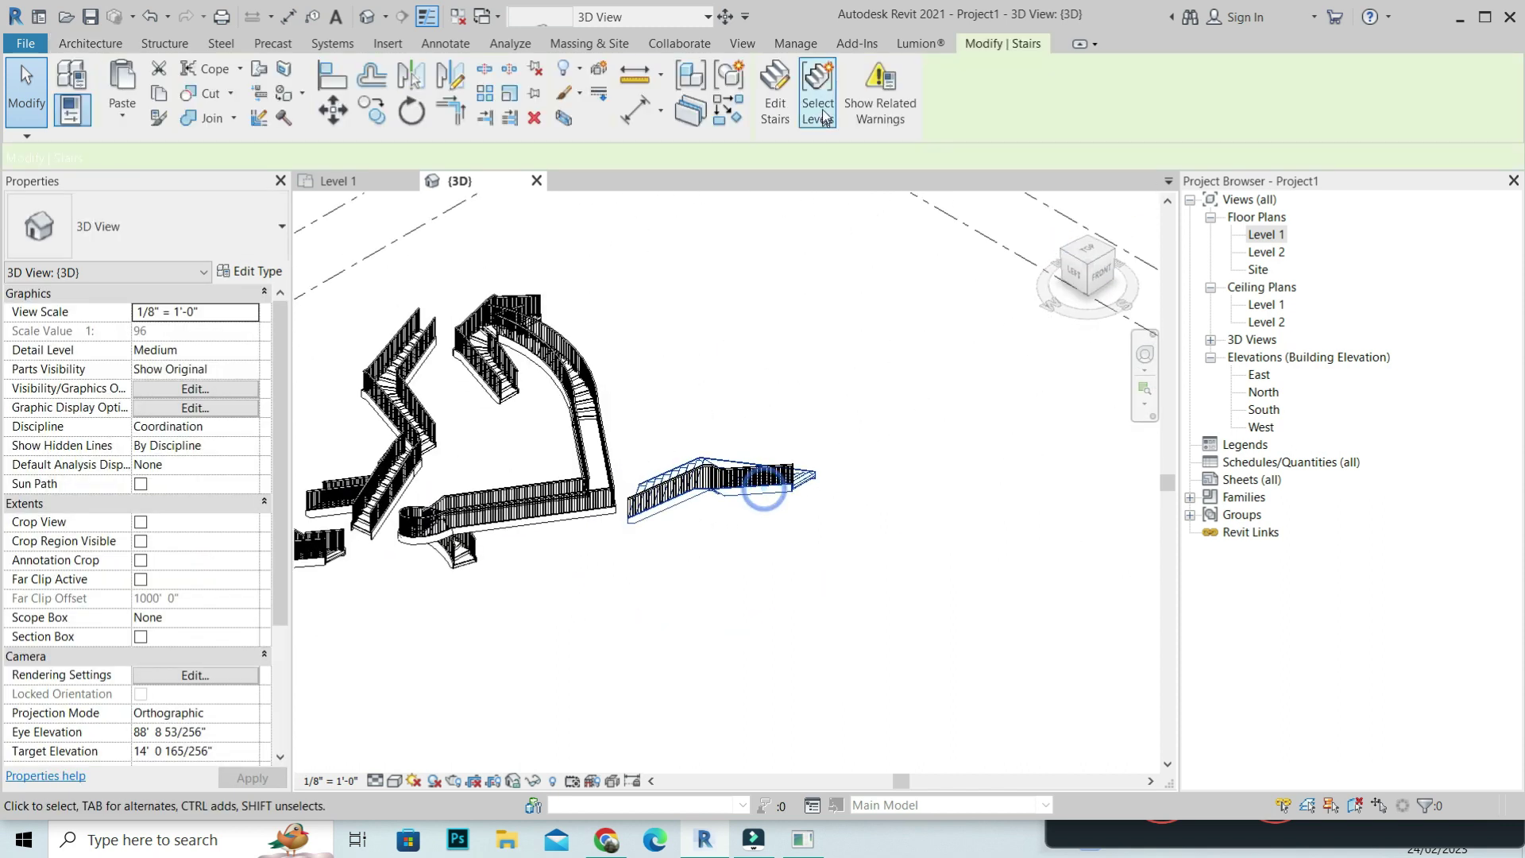
{"action": "left_click", "coordinate": [776, 113]}
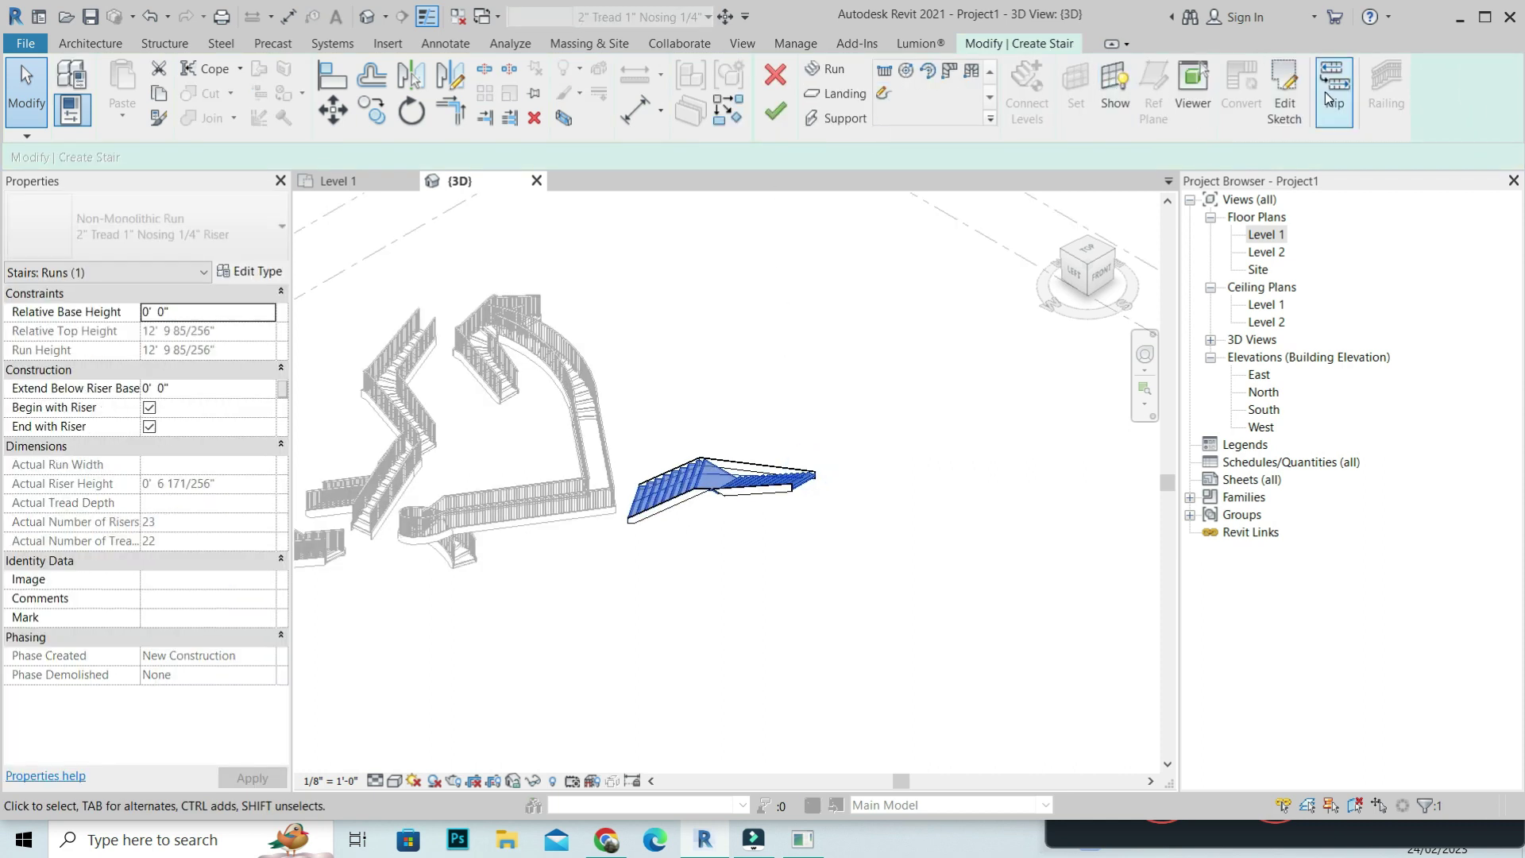
{"action": "left_click", "coordinate": [1325, 92]}
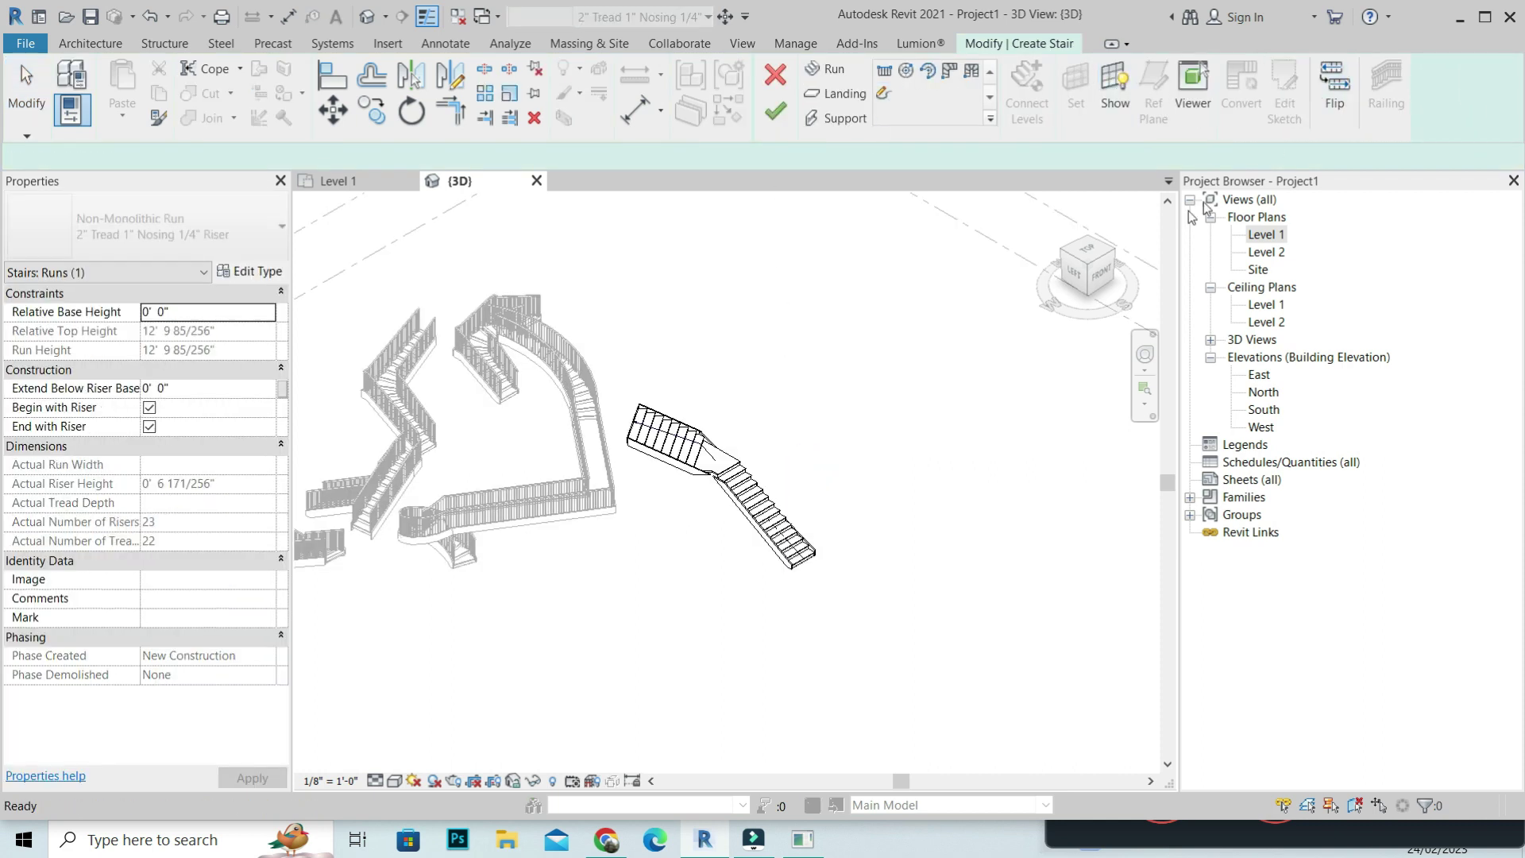
- From the top view, mirror-copy the angled run about an axis from its corner, then orbit to check
{"action": "left_click", "coordinate": [1079, 254]}
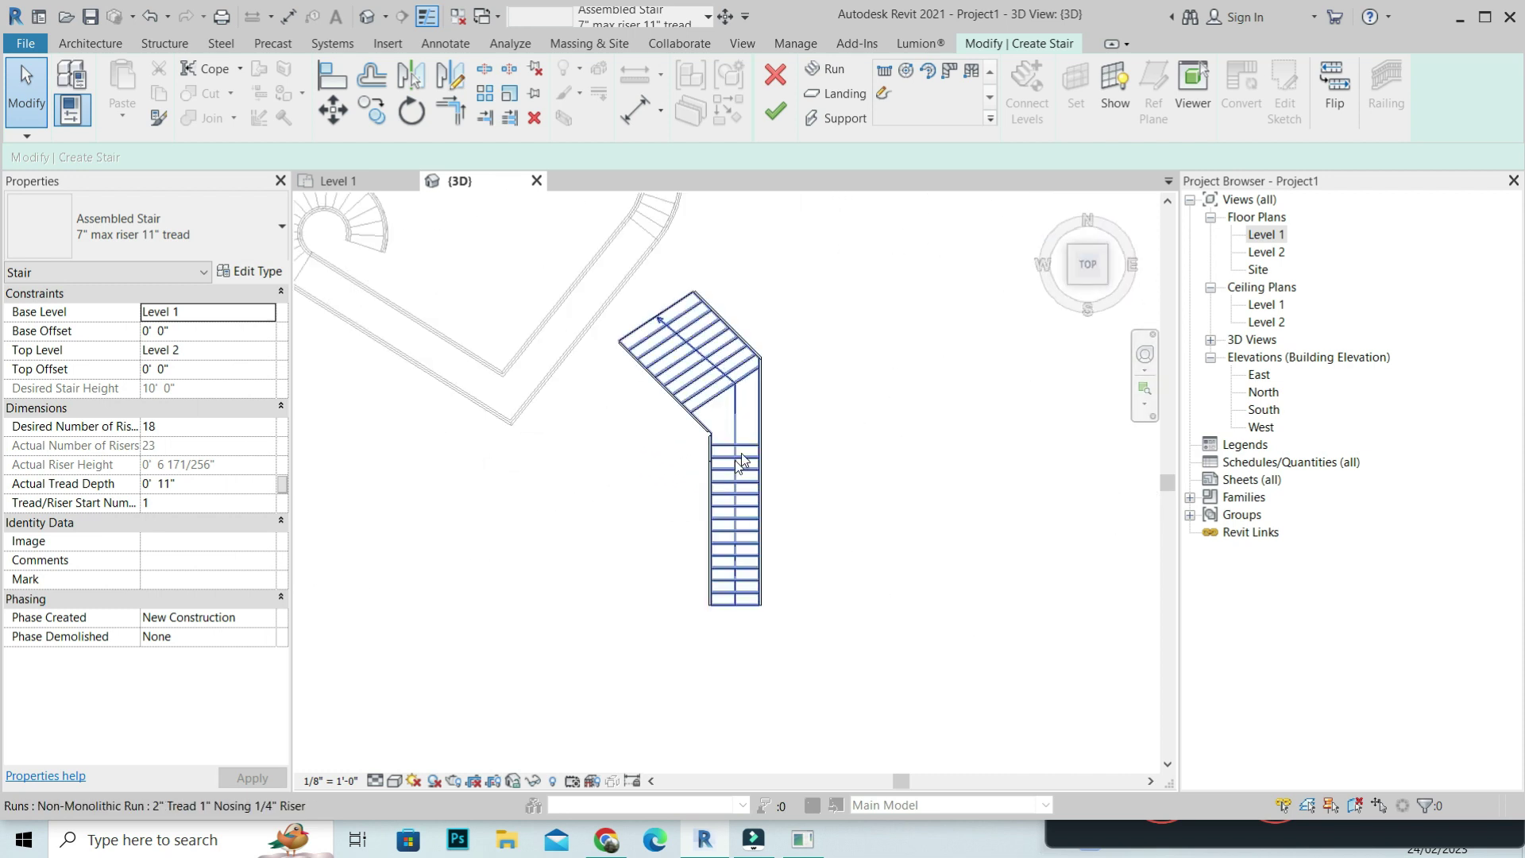
{"action": "left_click", "coordinate": [738, 454]}
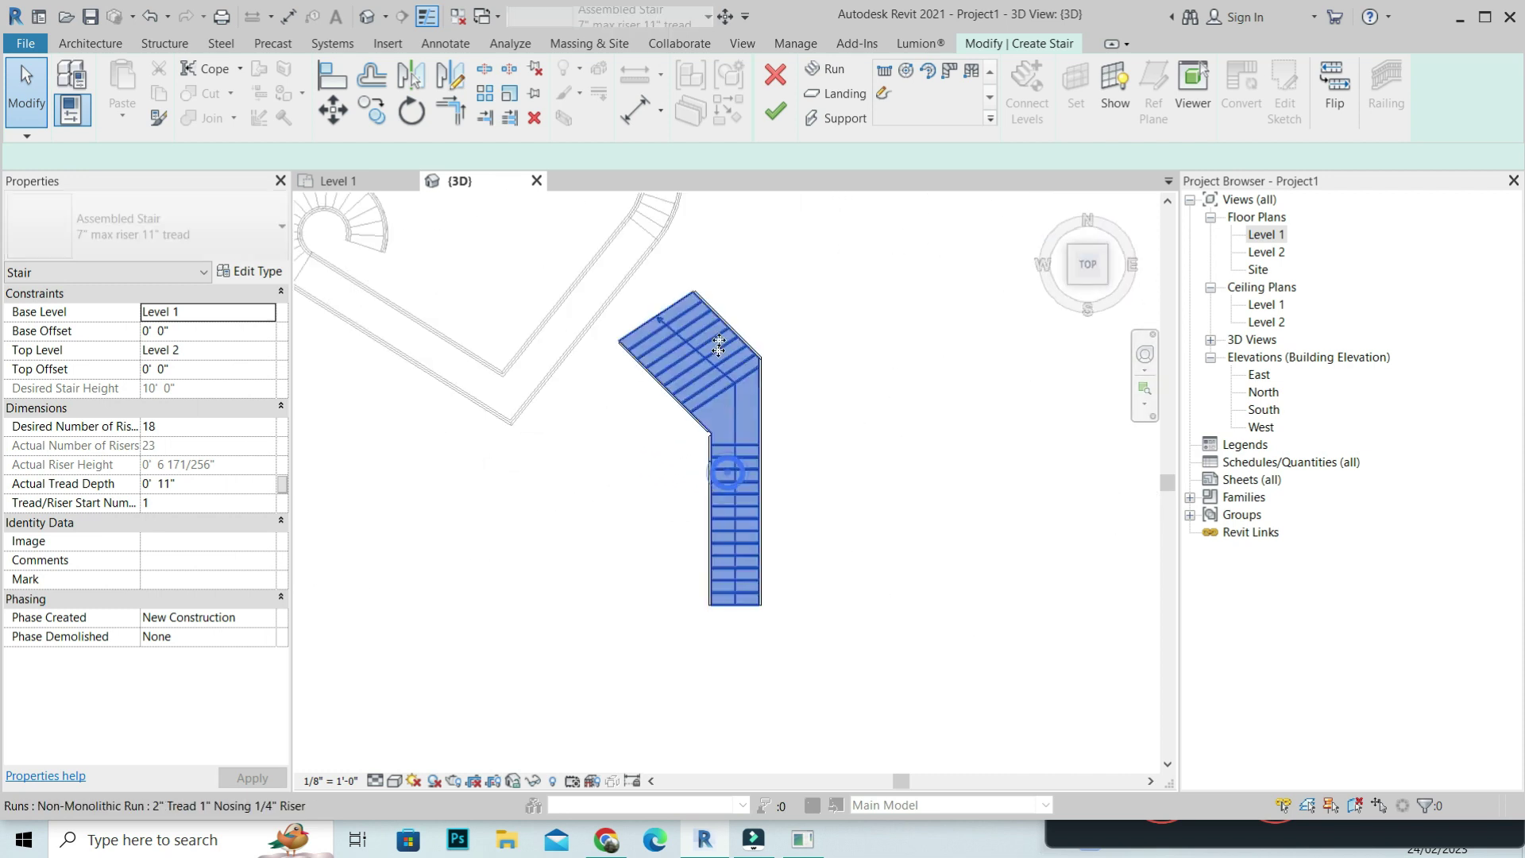
{"action": "left_click", "coordinate": [459, 87]}
{"action": "left_click", "coordinate": [765, 355]}
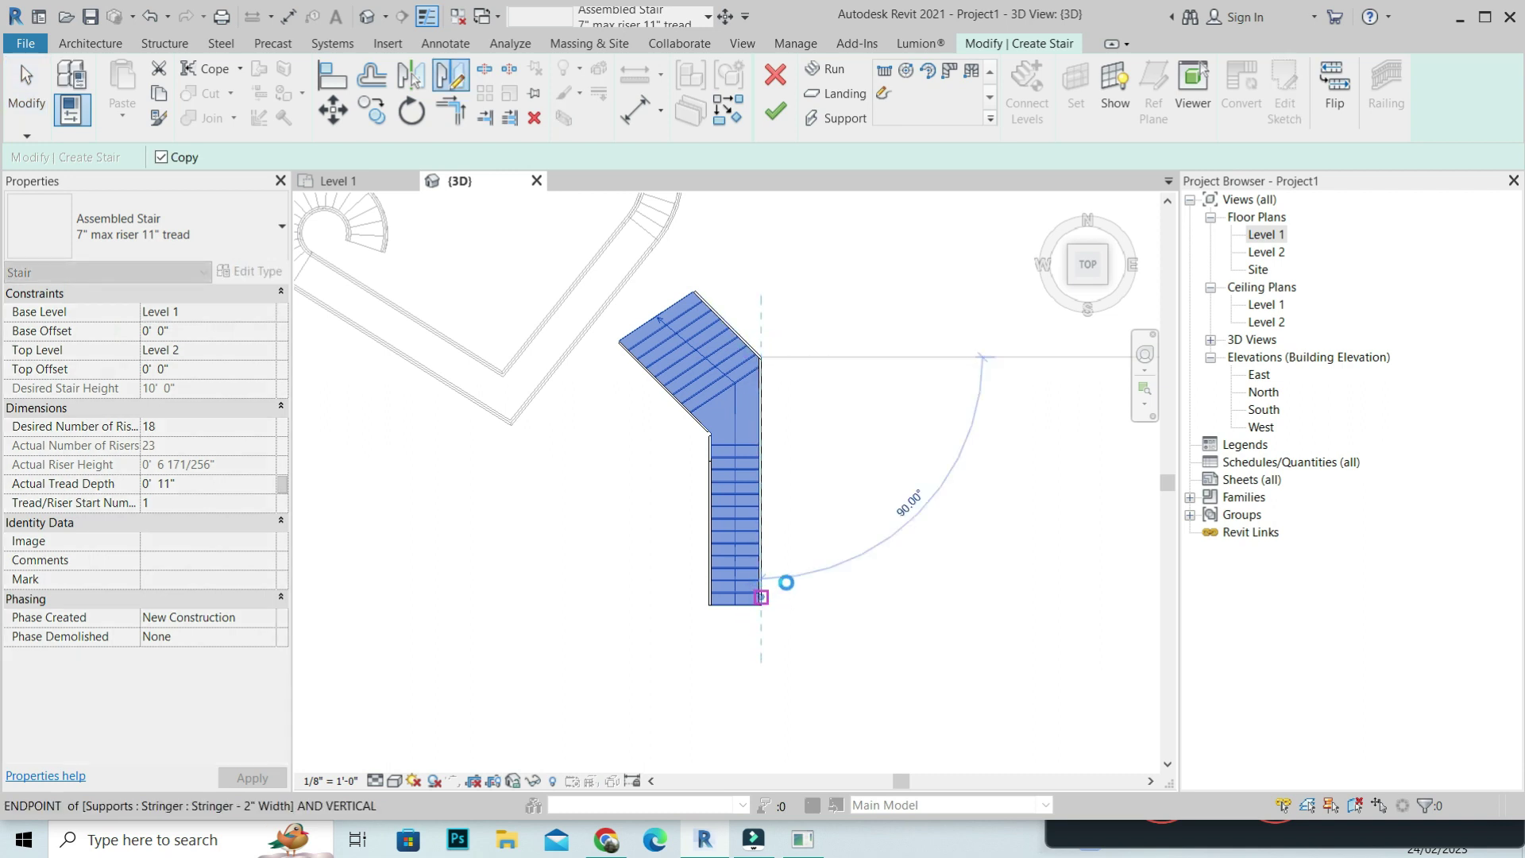
{"action": "left_click", "coordinate": [785, 582]}
{"action": "left_click", "coordinate": [909, 457]}
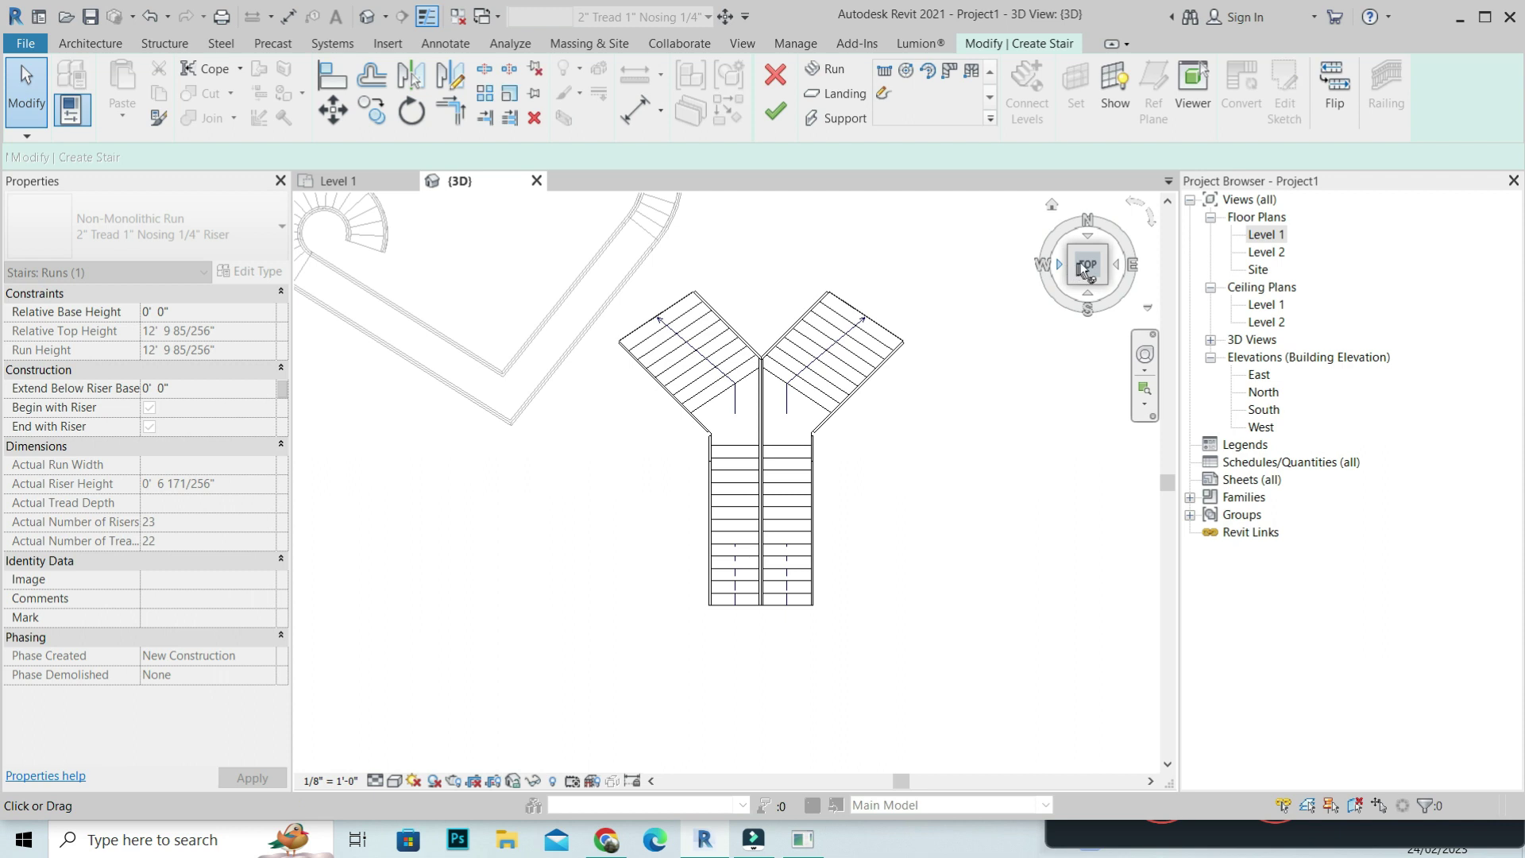
{"action": "left_click_drag", "start_coordinate": [1086, 270], "coordinate": [334, 699]}
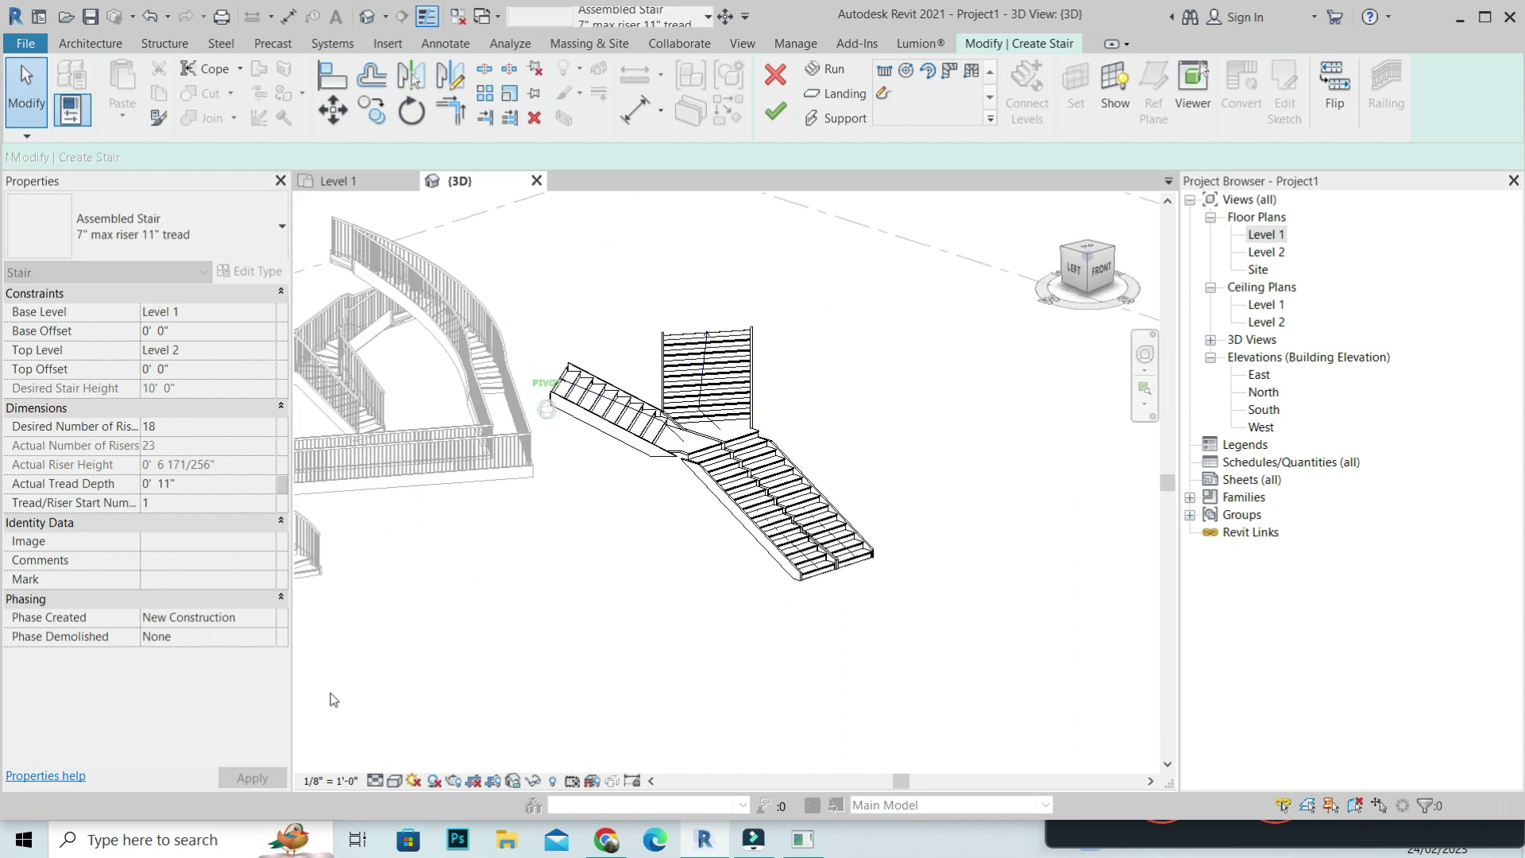
{"action": "mouse_move", "coordinate": [334, 699]}
{"action": "left_mouse_down"}
{"action": "mouse_move", "coordinate": [1107, 715]}
{"action": "mouse_move", "coordinate": [913, 722]}
{"action": "left_mouse_up"}
{"action": "mouse_move", "coordinate": [954, 723]}
{"action": "middle_mouse_down", "text": "shift"}
{"action": "mouse_move", "coordinate": [1054, 715]}
{"action": "mouse_move", "coordinate": [987, 722]}
{"action": "middle_mouse_up", "text": "shift"}
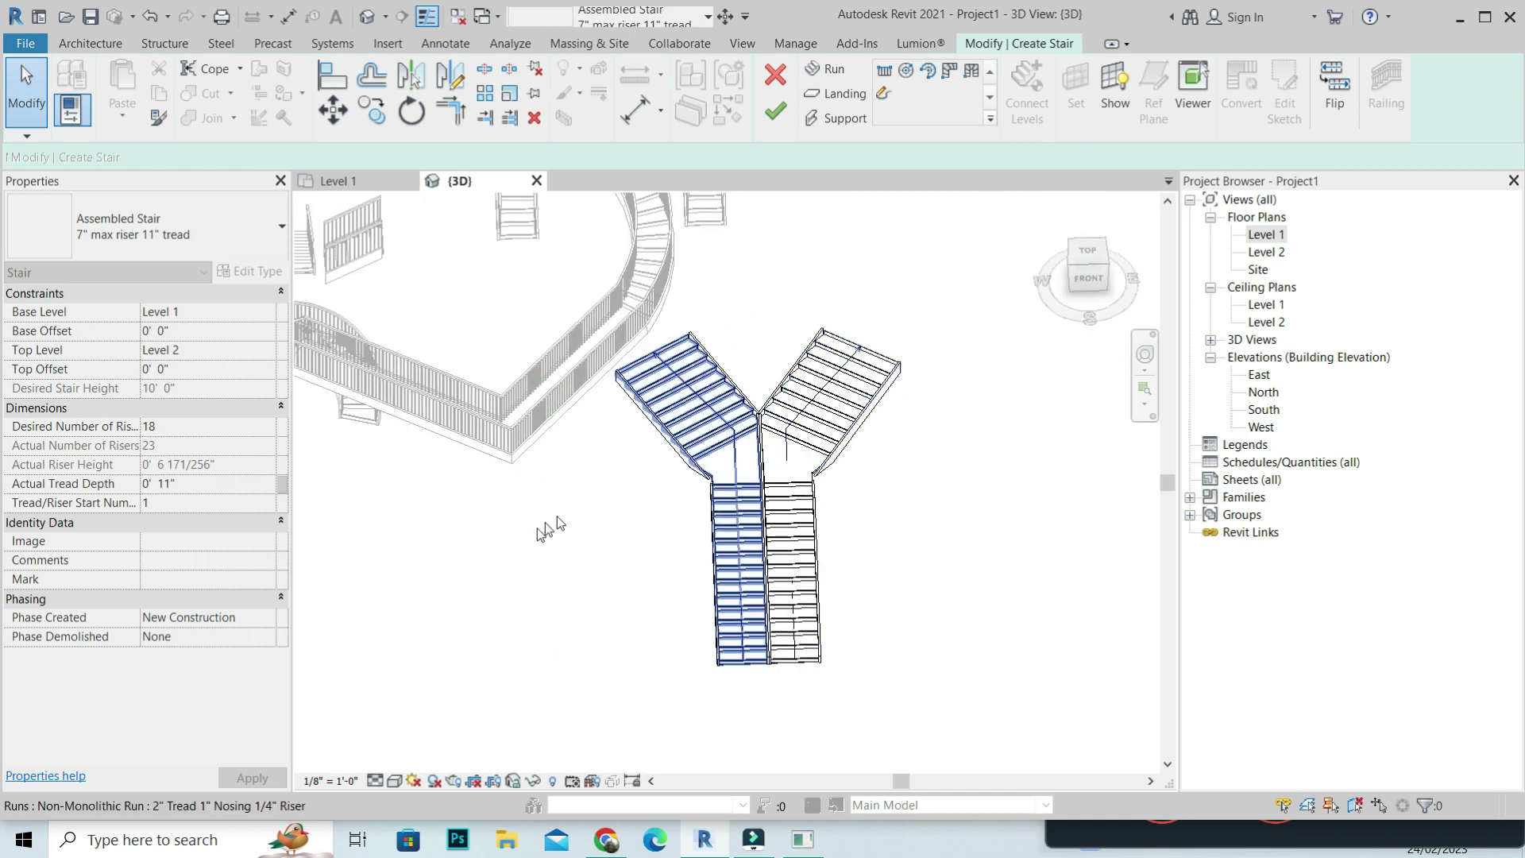
{"action": "scroll", "coordinate": [548, 528], "scroll_direction": "down", "scroll_amount": 3}
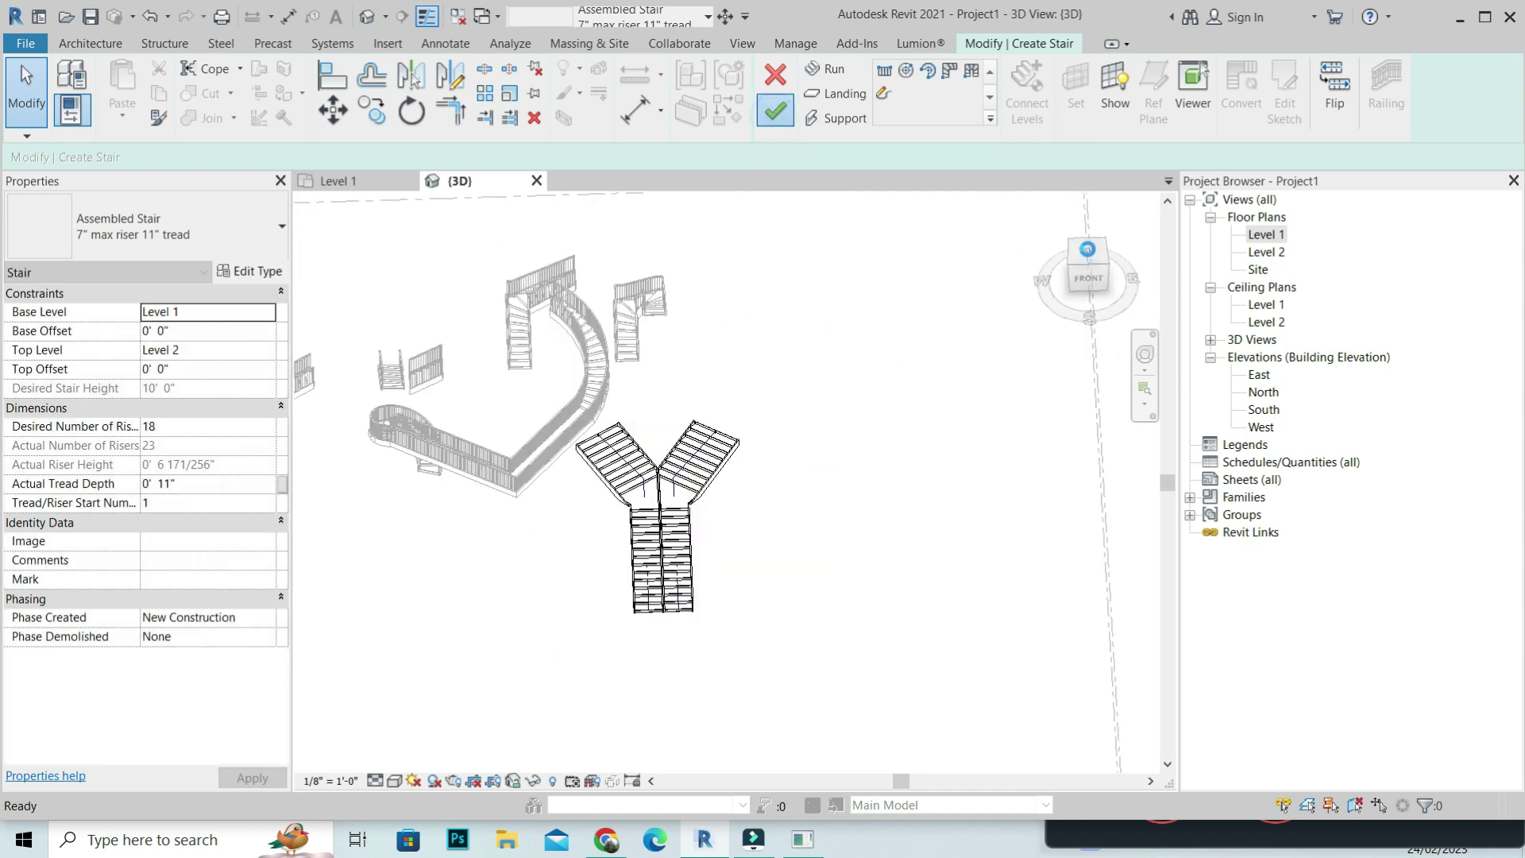
- Finish editing the Y-shaped stair, dismiss the warning, and switch to the Level 1 floor plan
{"action": "left_click", "coordinate": [775, 111]}
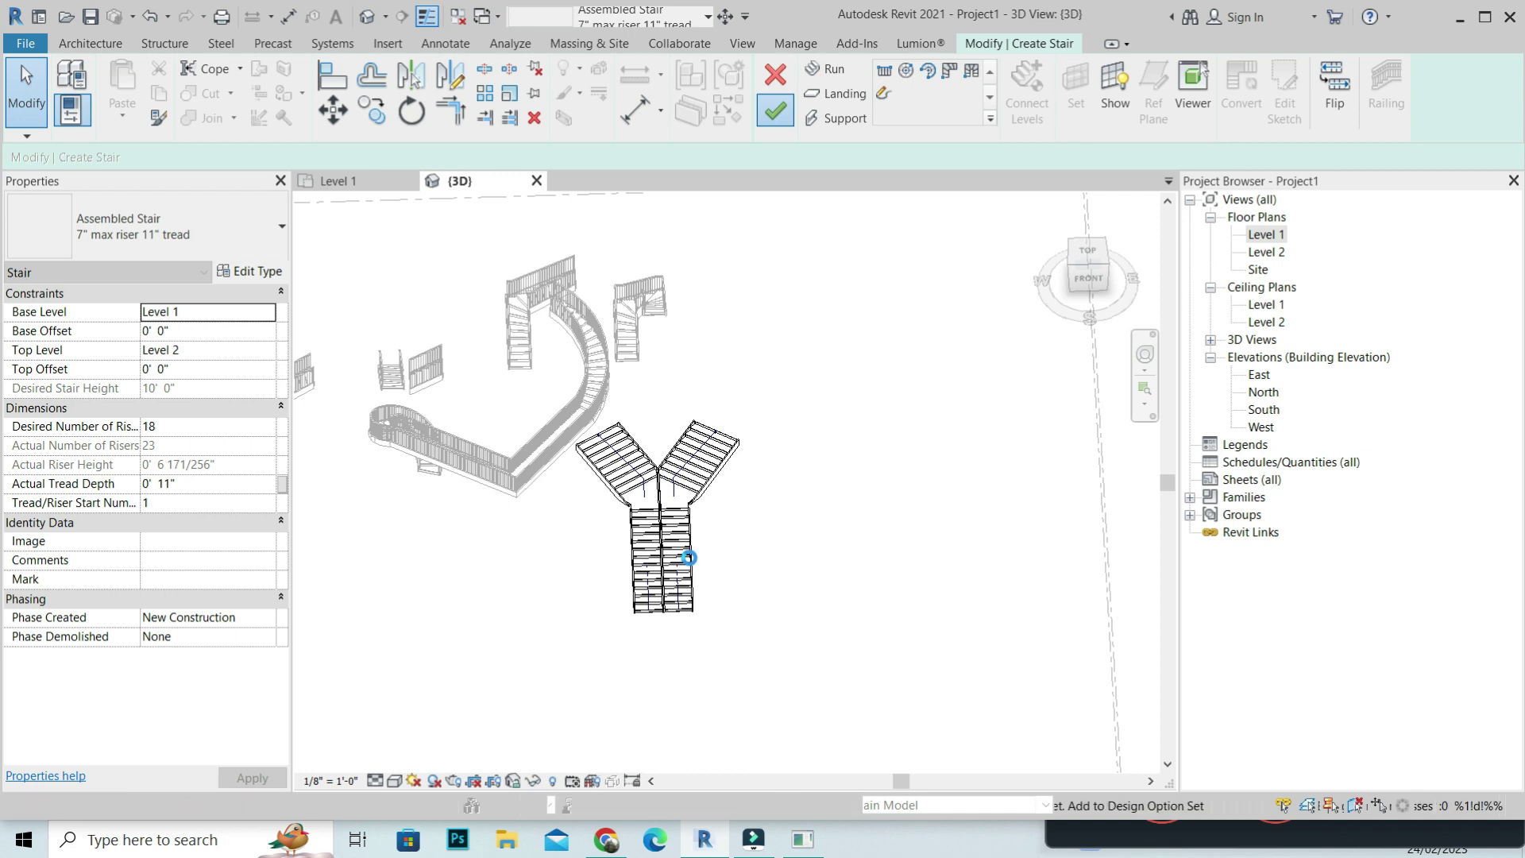
{"action": "scroll", "coordinate": [905, 530], "scroll_direction": "up", "scroll_amount": 4}
{"action": "left_click", "coordinate": [906, 531]}
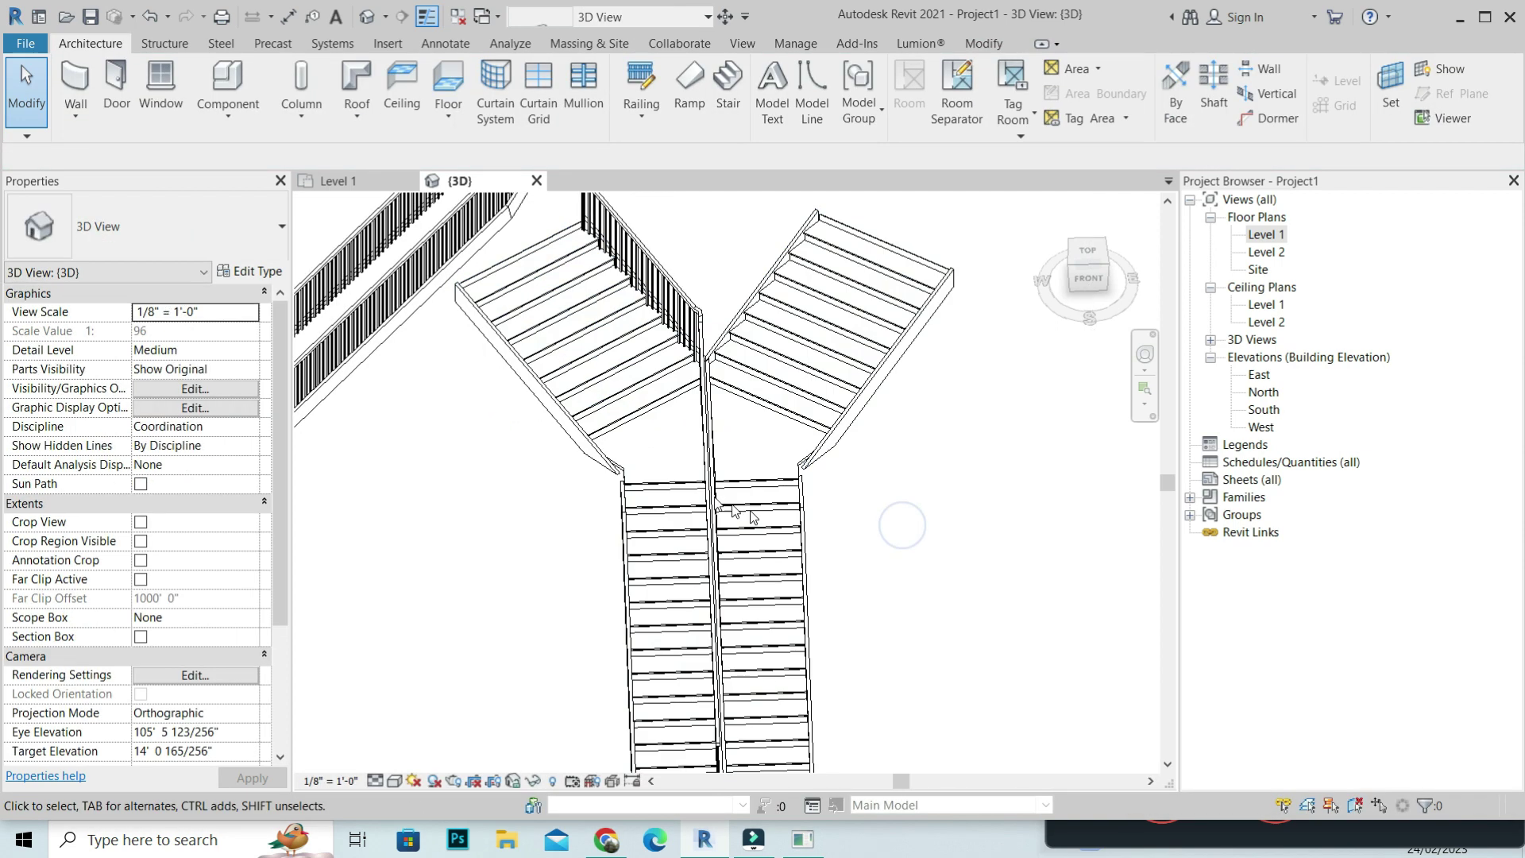
{"action": "scroll", "coordinate": [592, 361], "scroll_direction": "down", "scroll_amount": 3}
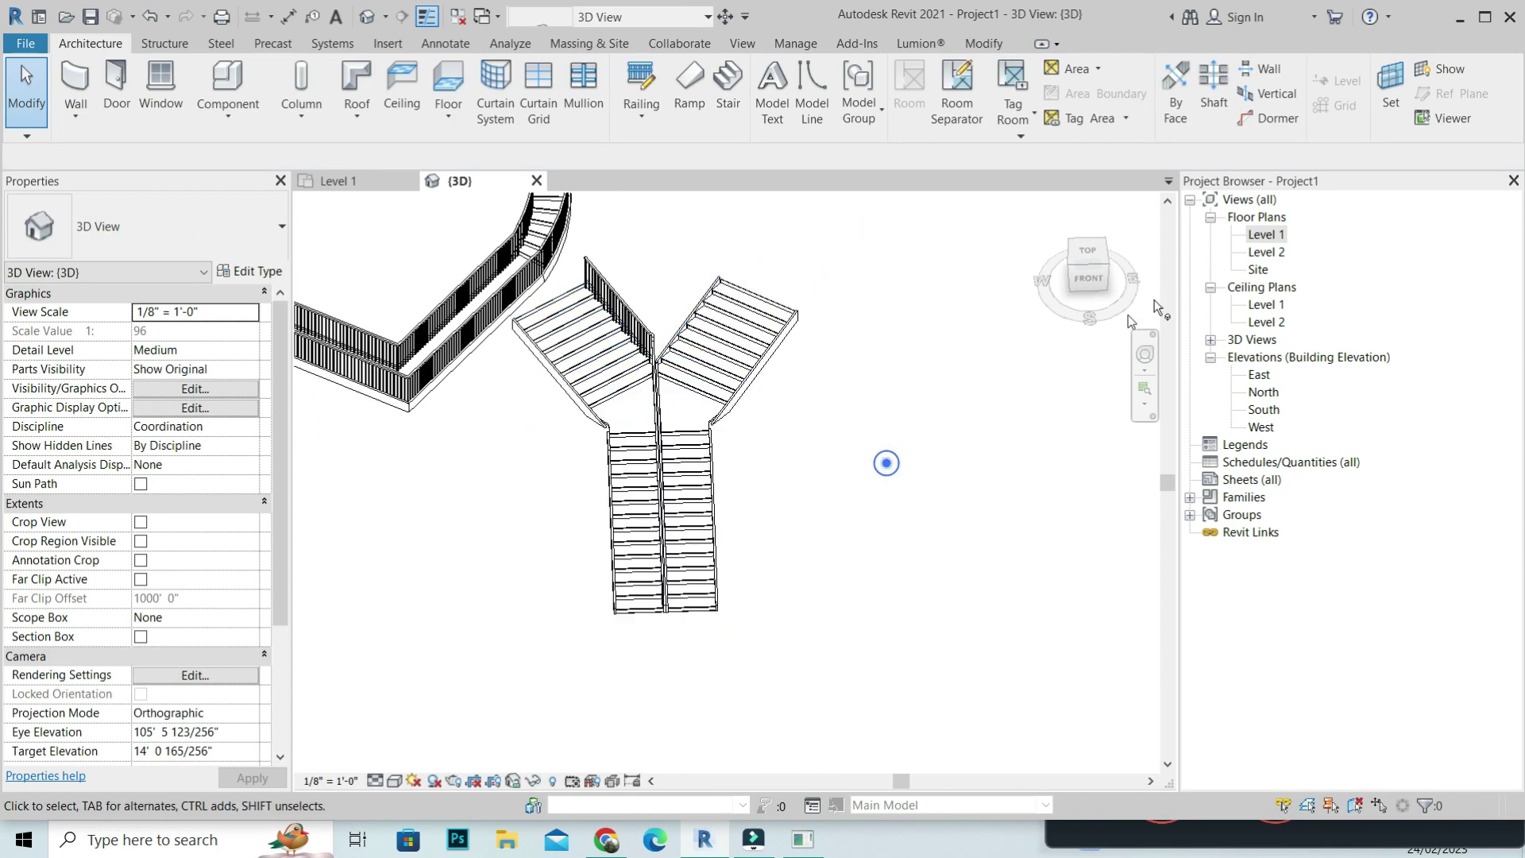
{"action": "double_click", "coordinate": [1265, 235]}
{"action": "scroll", "coordinate": [619, 500], "scroll_direction": "down", "scroll_amount": 2}
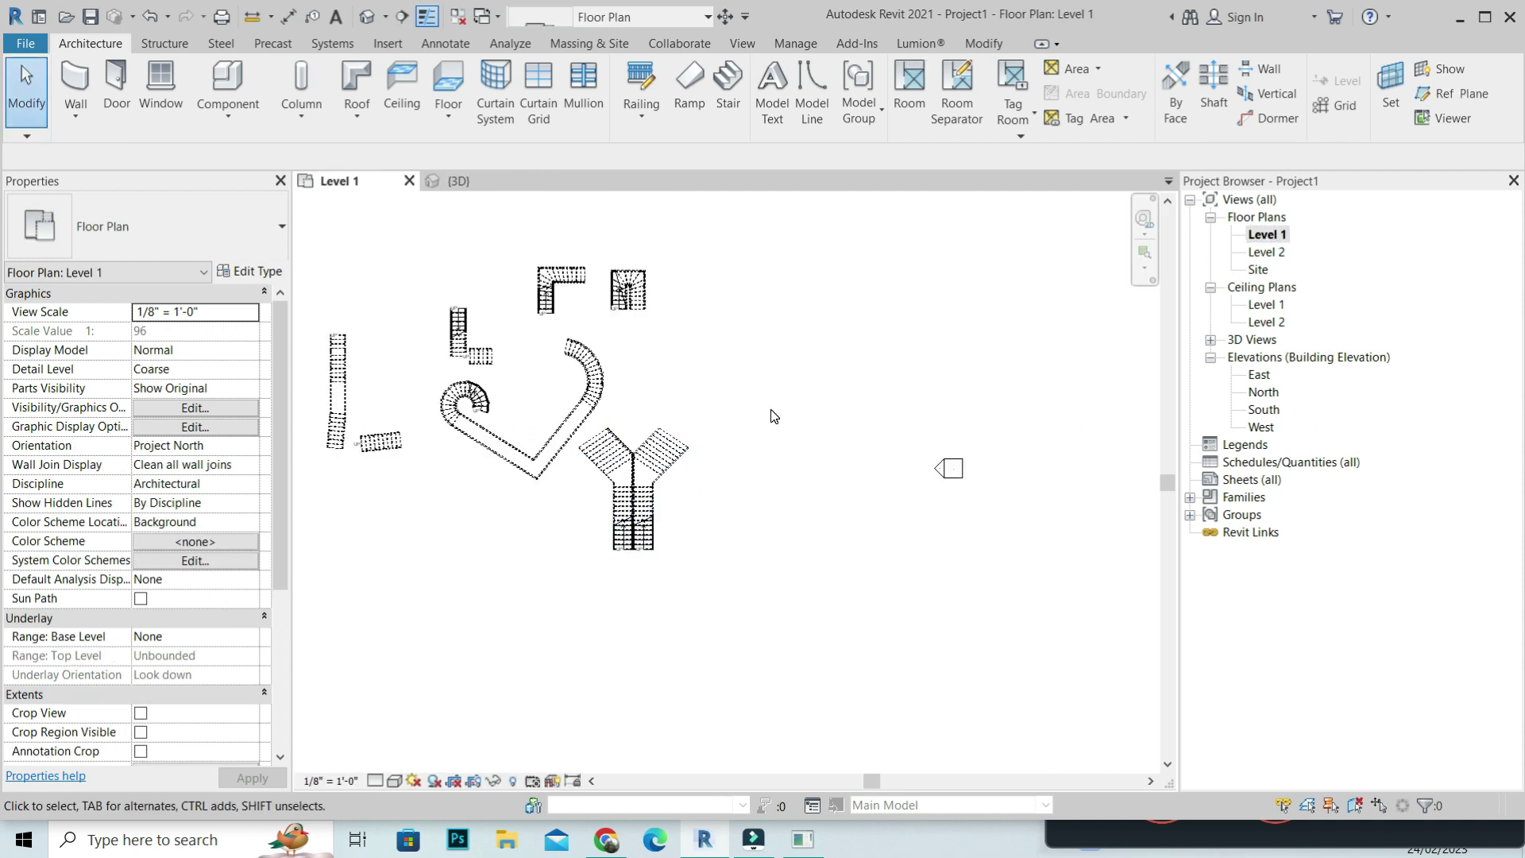
- Start a sketched stair run and draw its two splayed boundary lines
{"action": "left_click", "coordinate": [732, 110]}
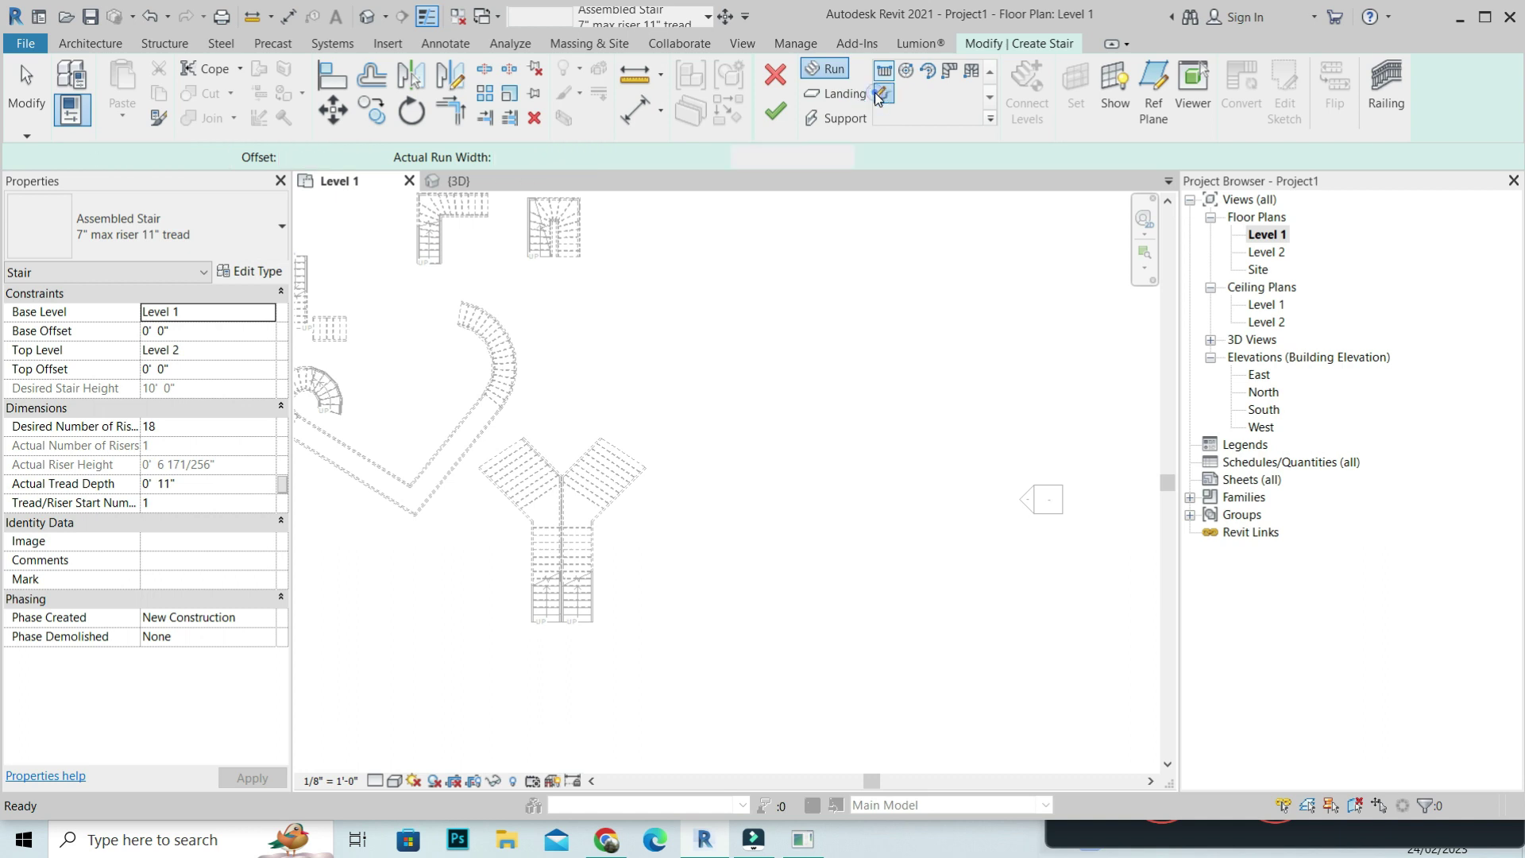
{"action": "left_click", "coordinate": [882, 94]}
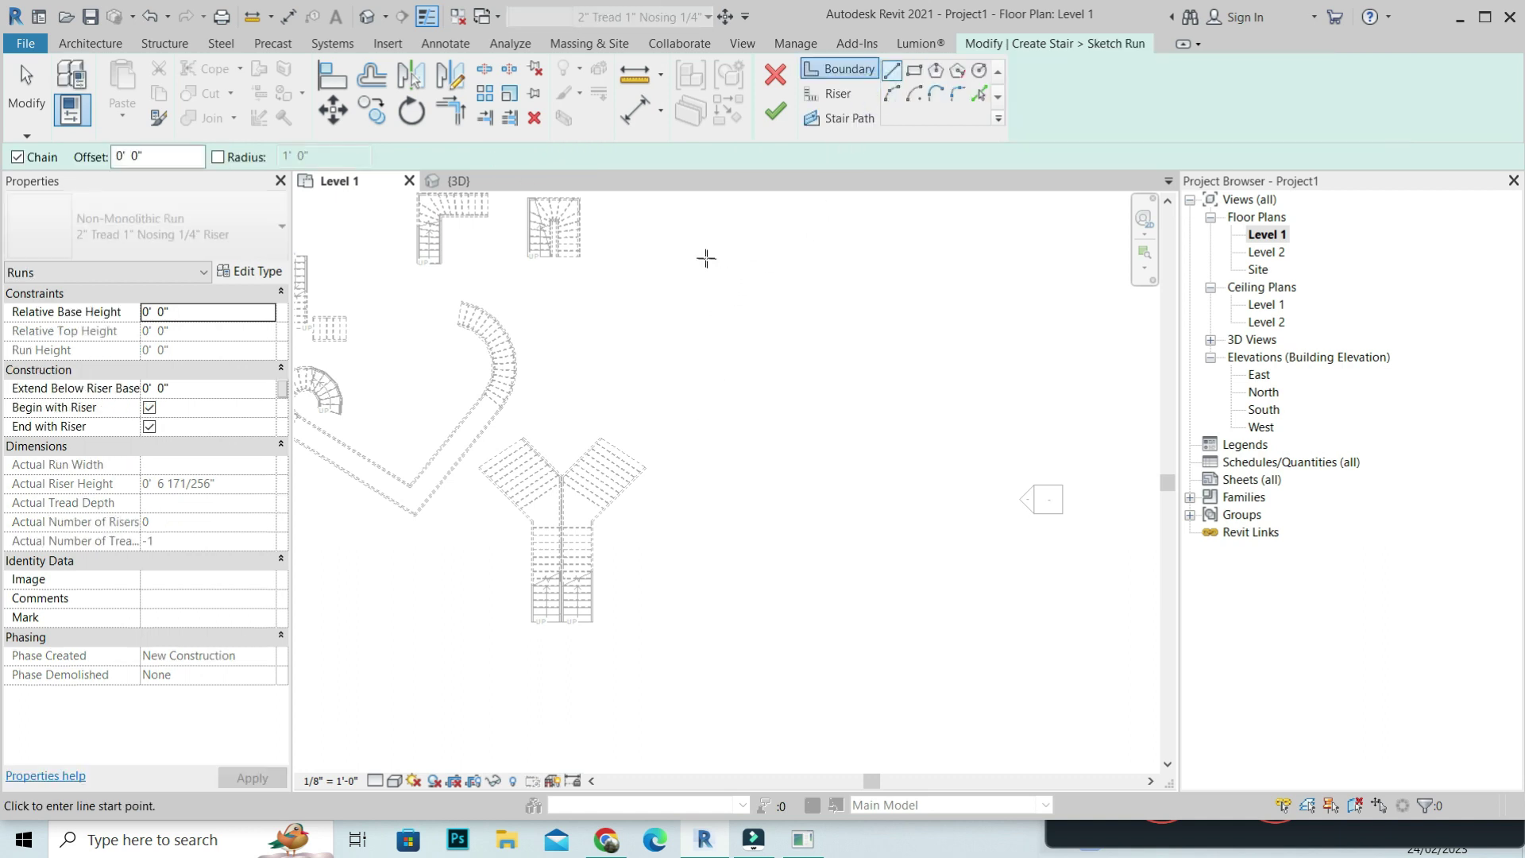
{"action": "left_click", "coordinate": [663, 252]}
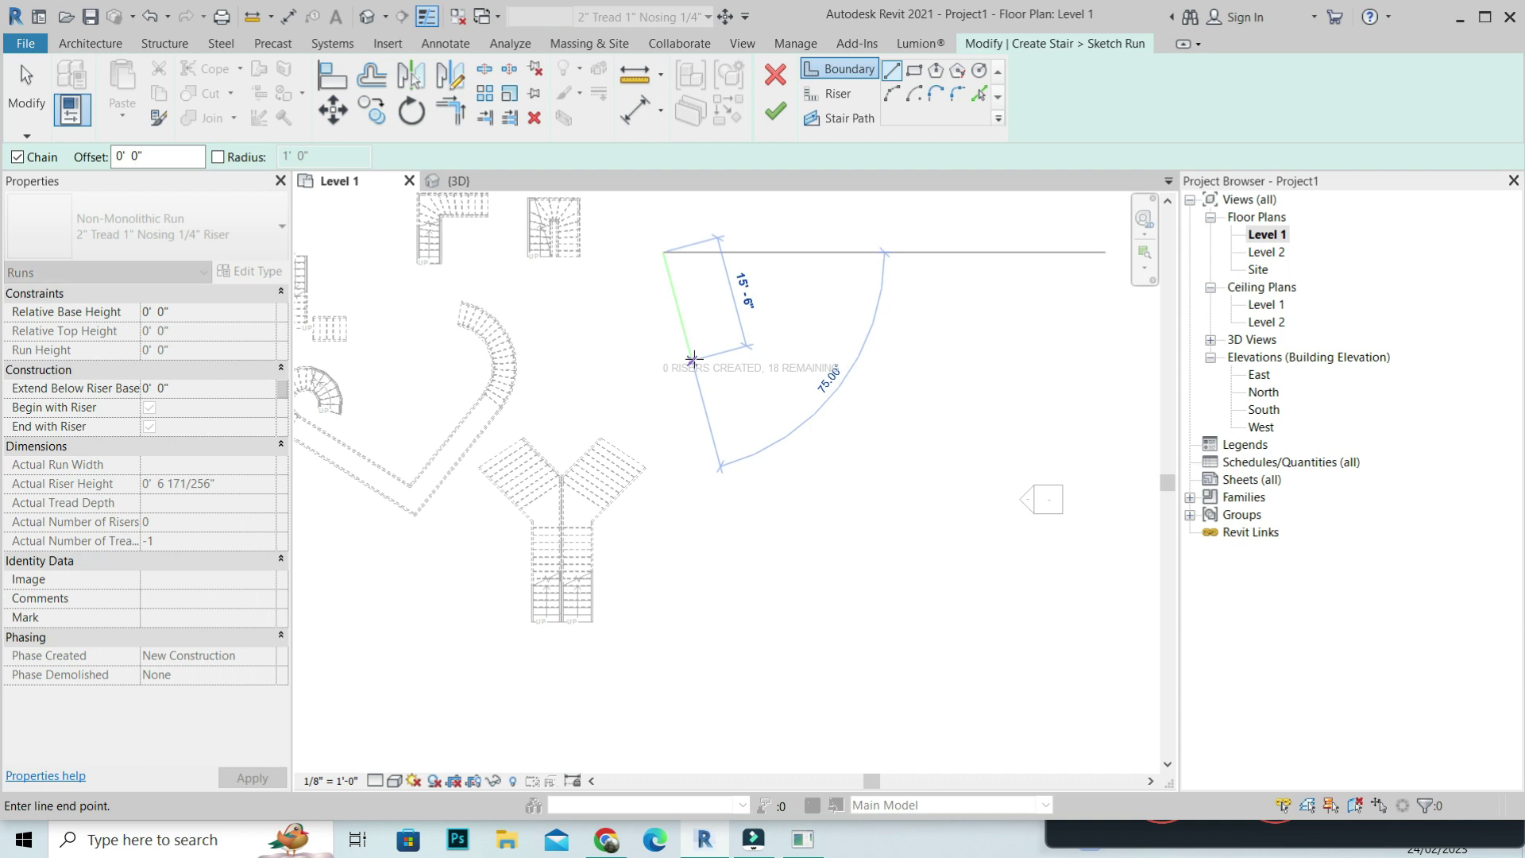
{"action": "left_click", "coordinate": [693, 360]}
{"action": "right_click", "coordinate": [844, 251]}
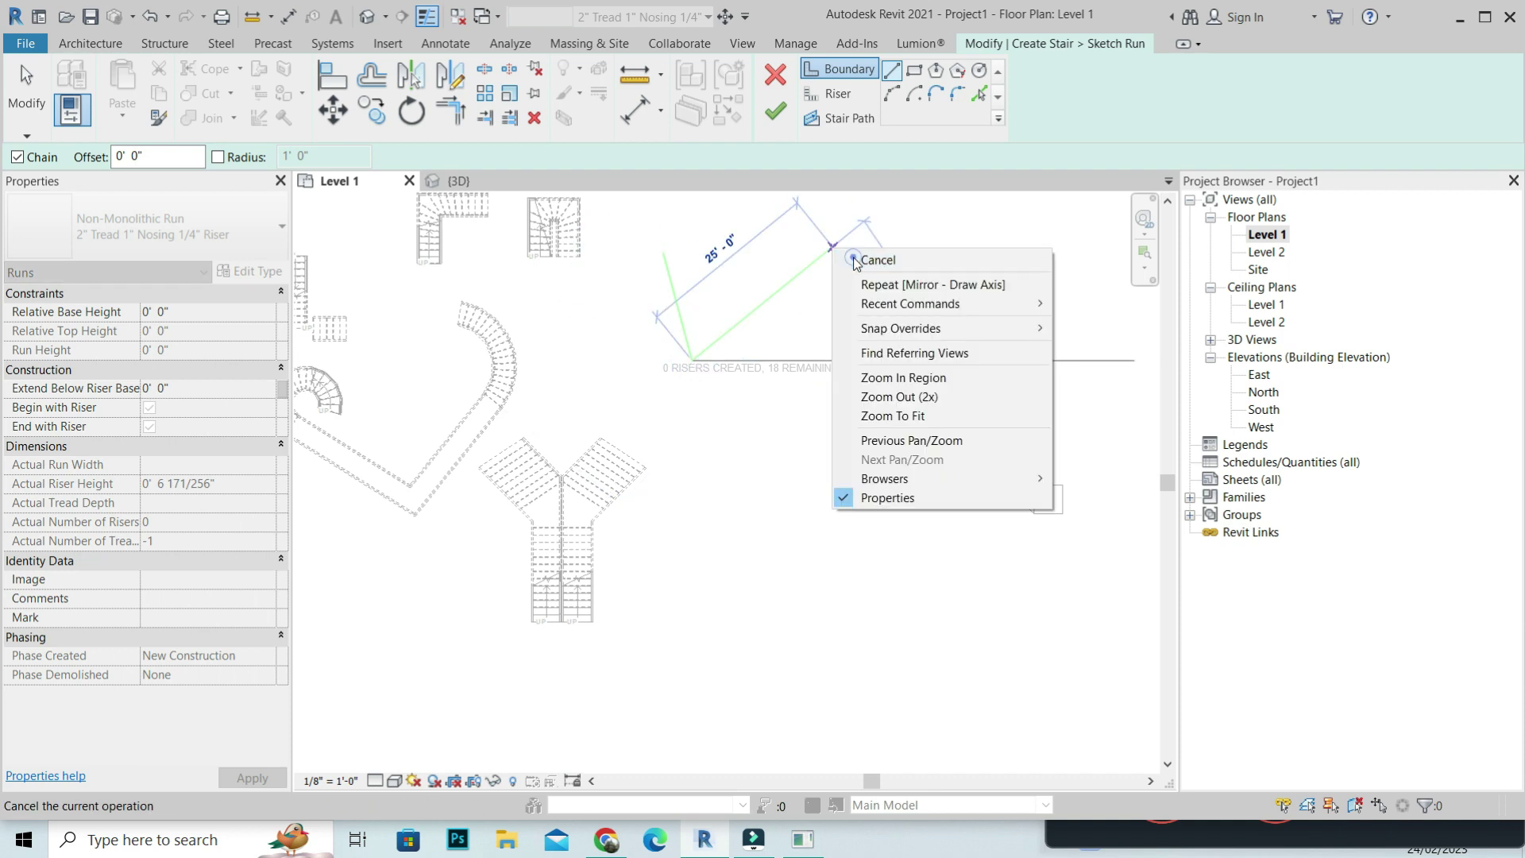
{"action": "left_click", "coordinate": [918, 251]}
{"action": "left_click", "coordinate": [922, 241]}
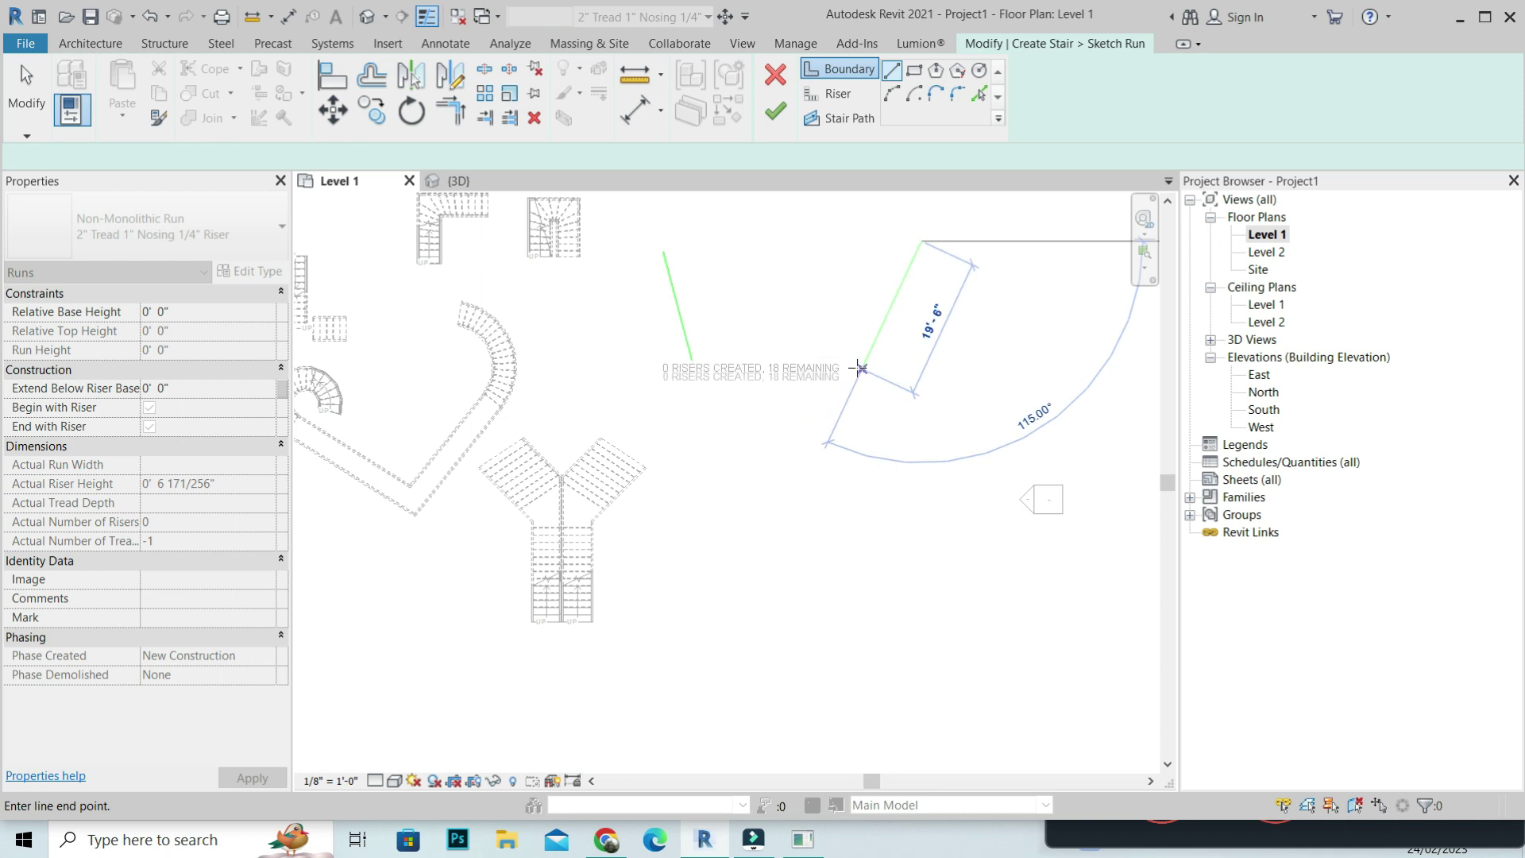
{"action": "left_click", "coordinate": [862, 368]}
{"action": "right_click", "coordinate": [772, 217]}
{"action": "left_click", "coordinate": [790, 228]}
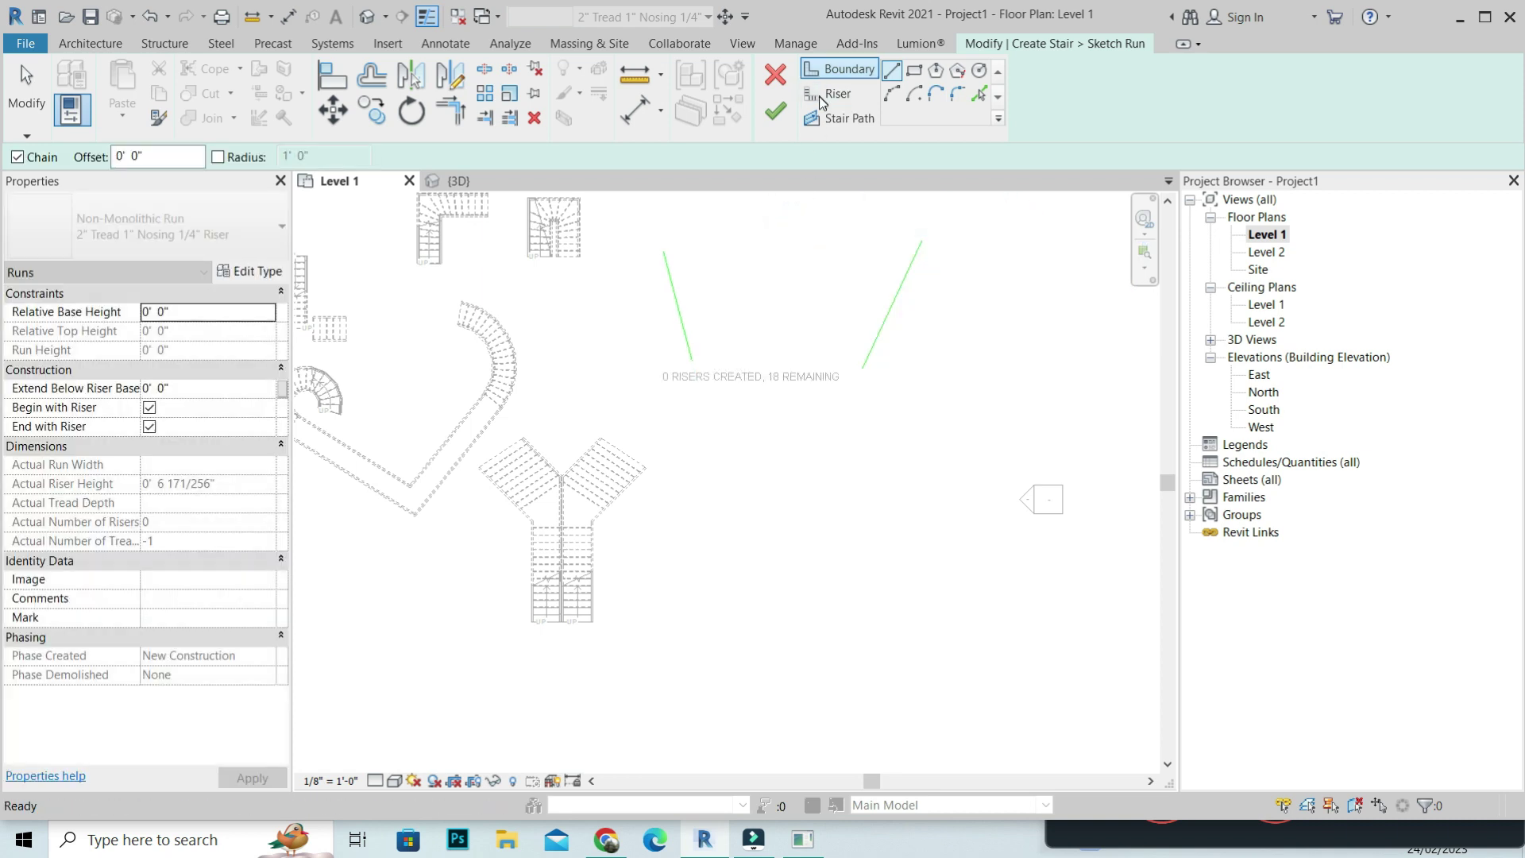
{"action": "left_click", "coordinate": [818, 94]}
- Draw five riser lines between the boundaries, narrowing toward the bottom
{"action": "left_click", "coordinate": [664, 251]}
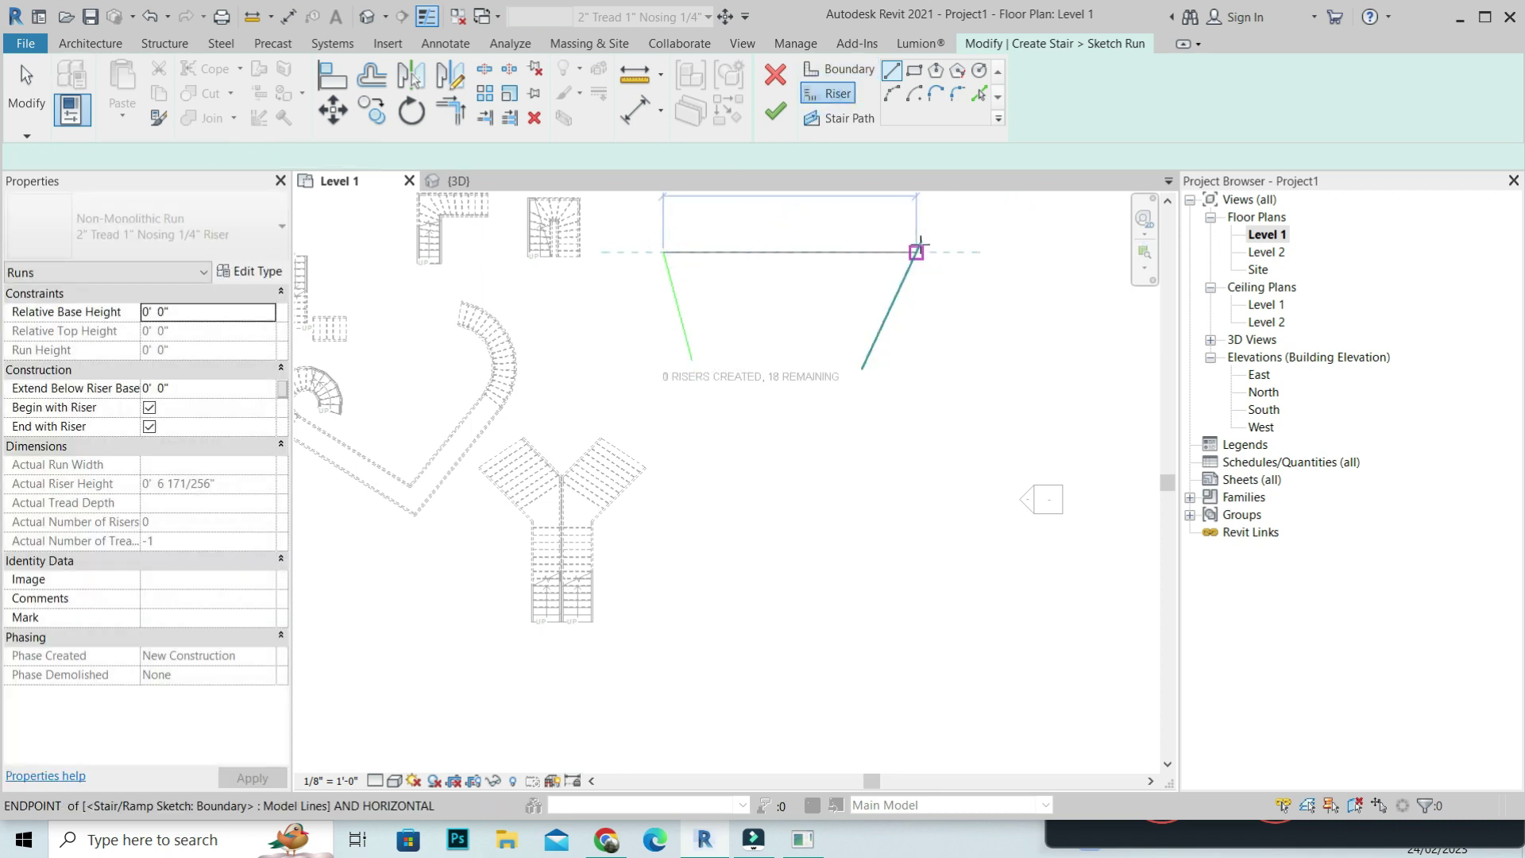
{"action": "left_click", "coordinate": [916, 252]}
{"action": "left_click", "coordinate": [669, 278]}
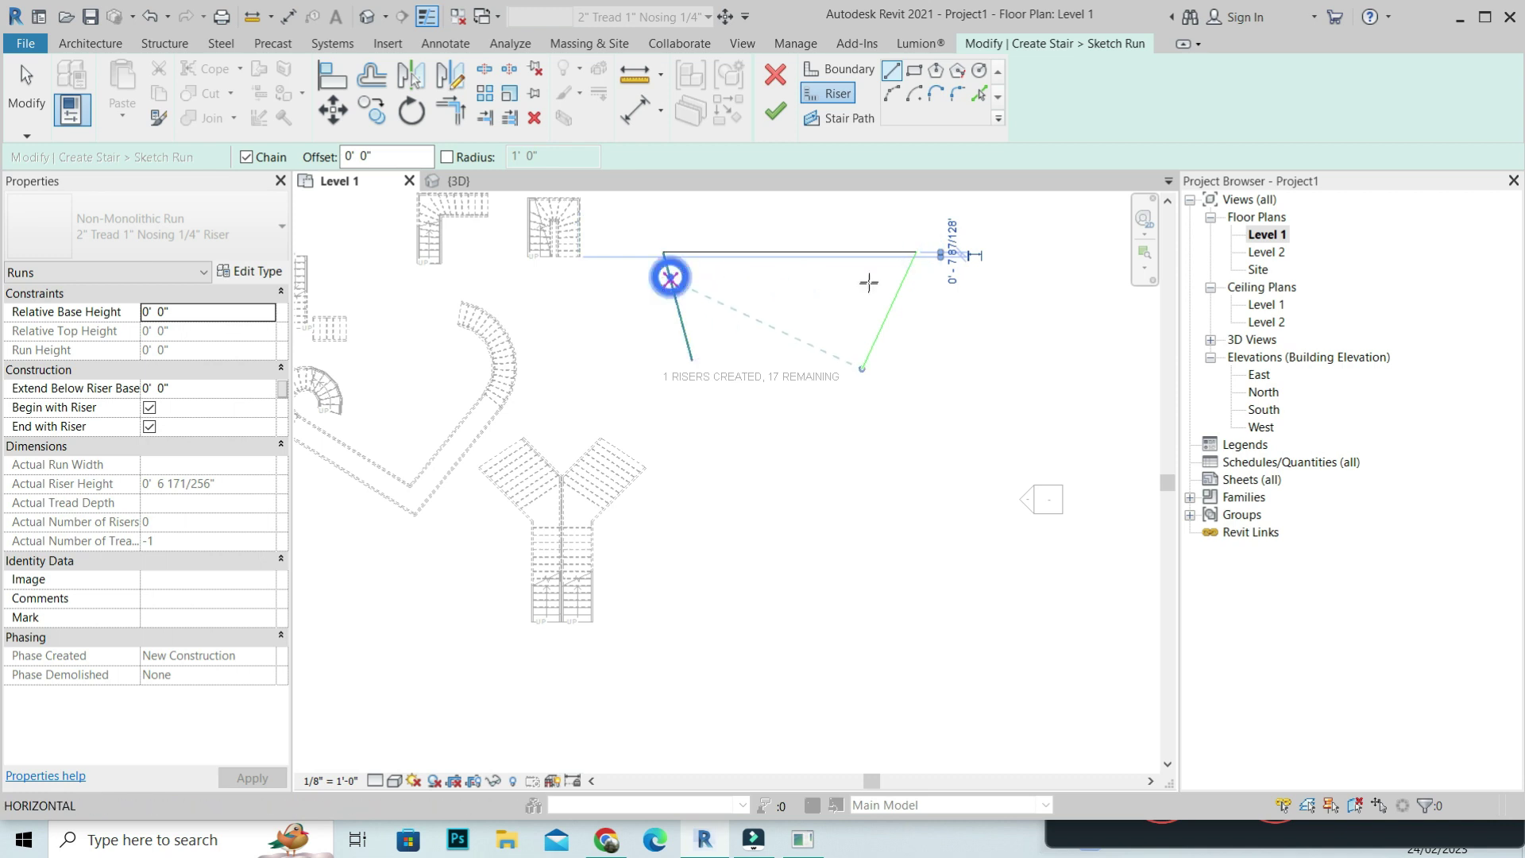
{"action": "left_click", "coordinate": [902, 278]}
{"action": "left_click", "coordinate": [676, 306]}
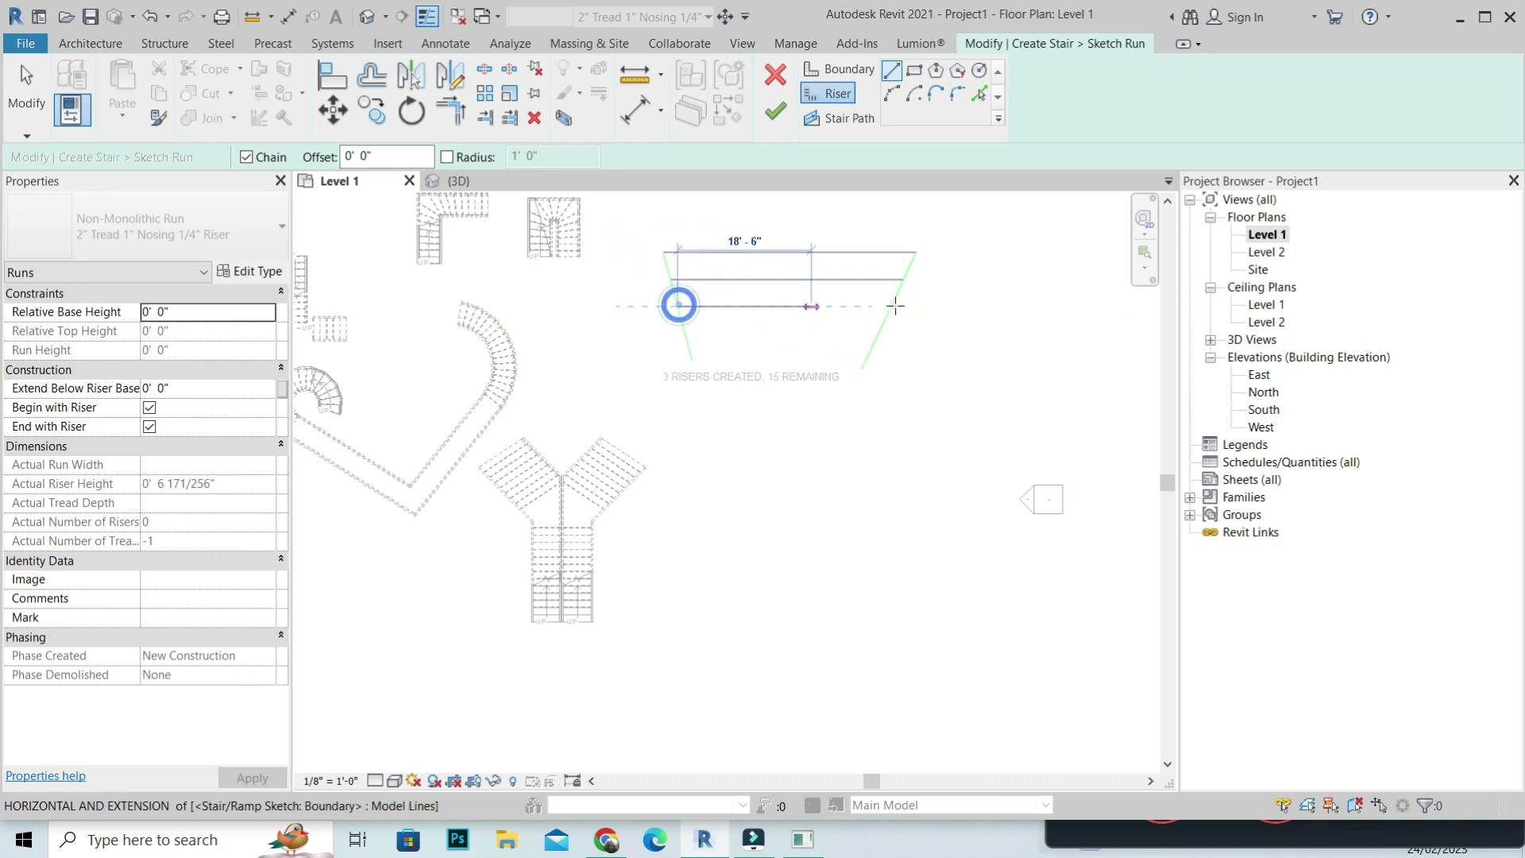
{"action": "left_click", "coordinate": [900, 306]}
{"action": "left_click", "coordinate": [683, 332]}
{"action": "left_click", "coordinate": [884, 332]}
{"action": "left_click", "coordinate": [689, 359]}
{"action": "left_click", "coordinate": [866, 360]}
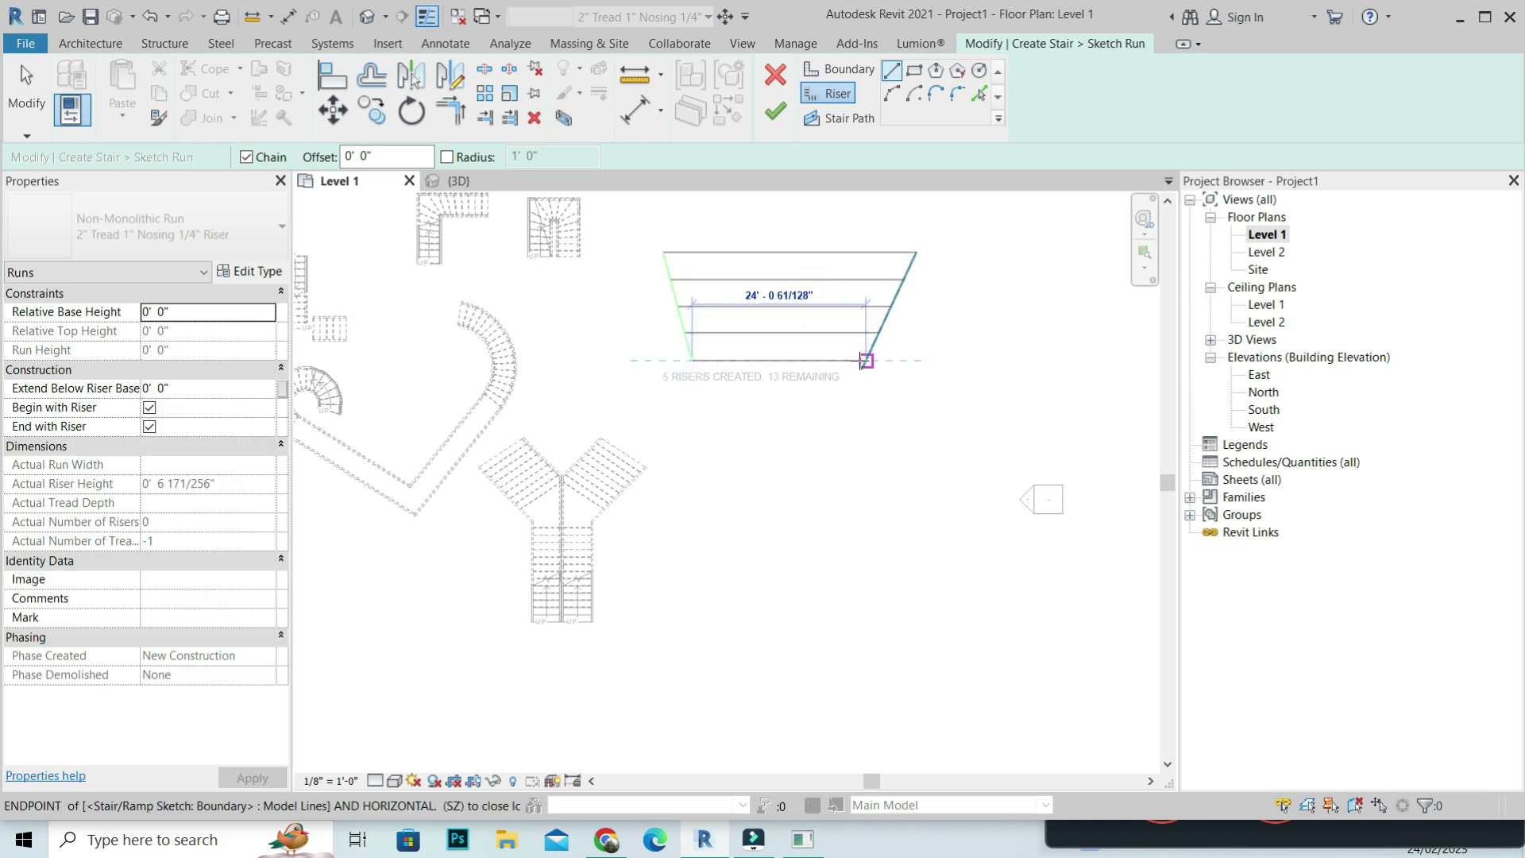
{"action": "left_click", "coordinate": [865, 361]}
- Draw the stair path from the bottom riser to the top riser and finish the run sketch
{"action": "left_click", "coordinate": [841, 120]}
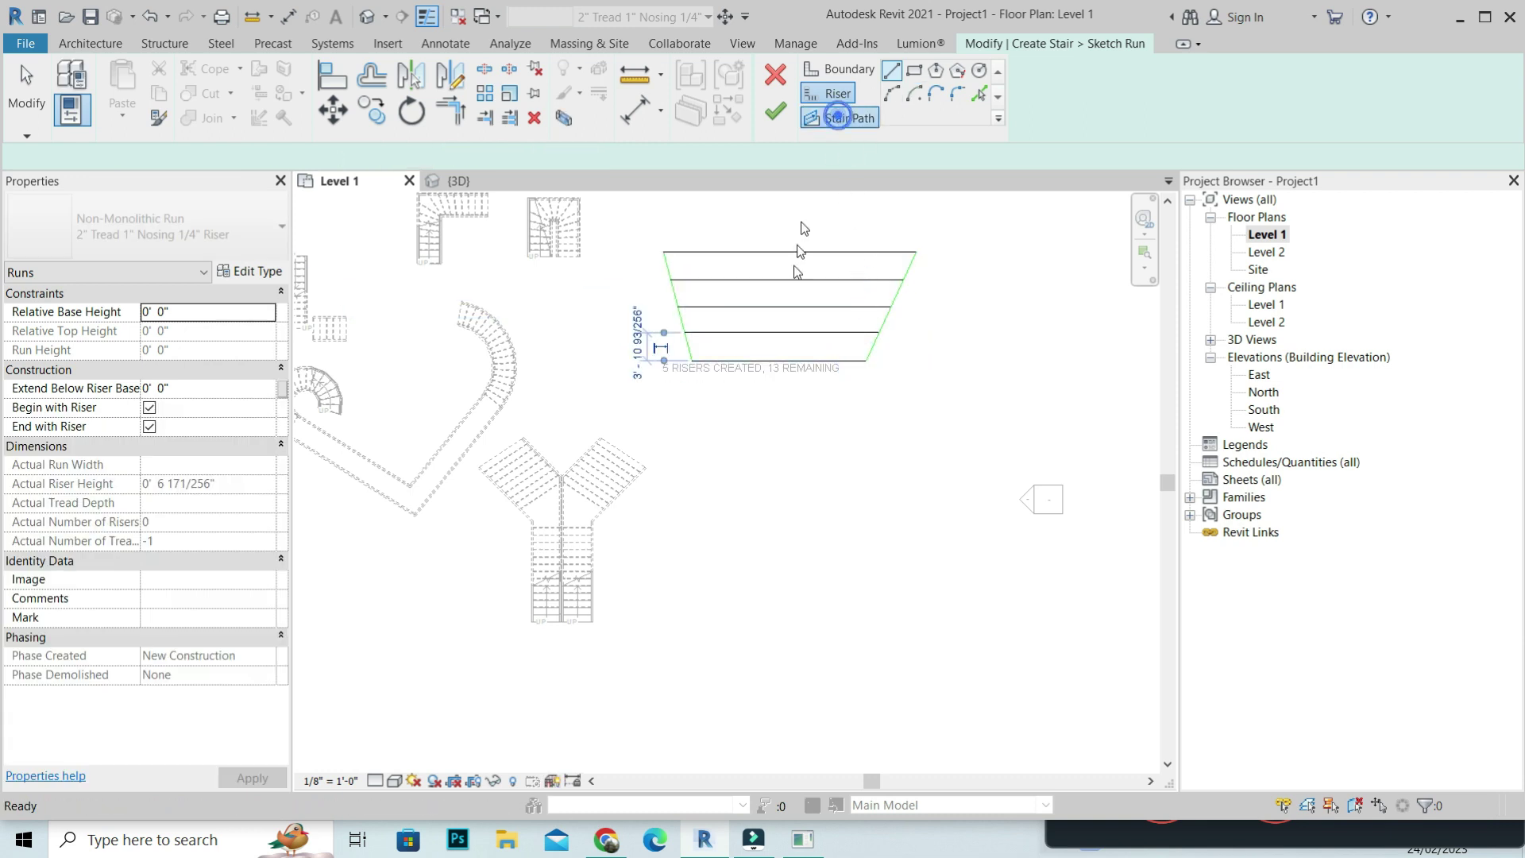
{"action": "left_click", "coordinate": [787, 360]}
{"action": "left_click", "coordinate": [787, 253]}
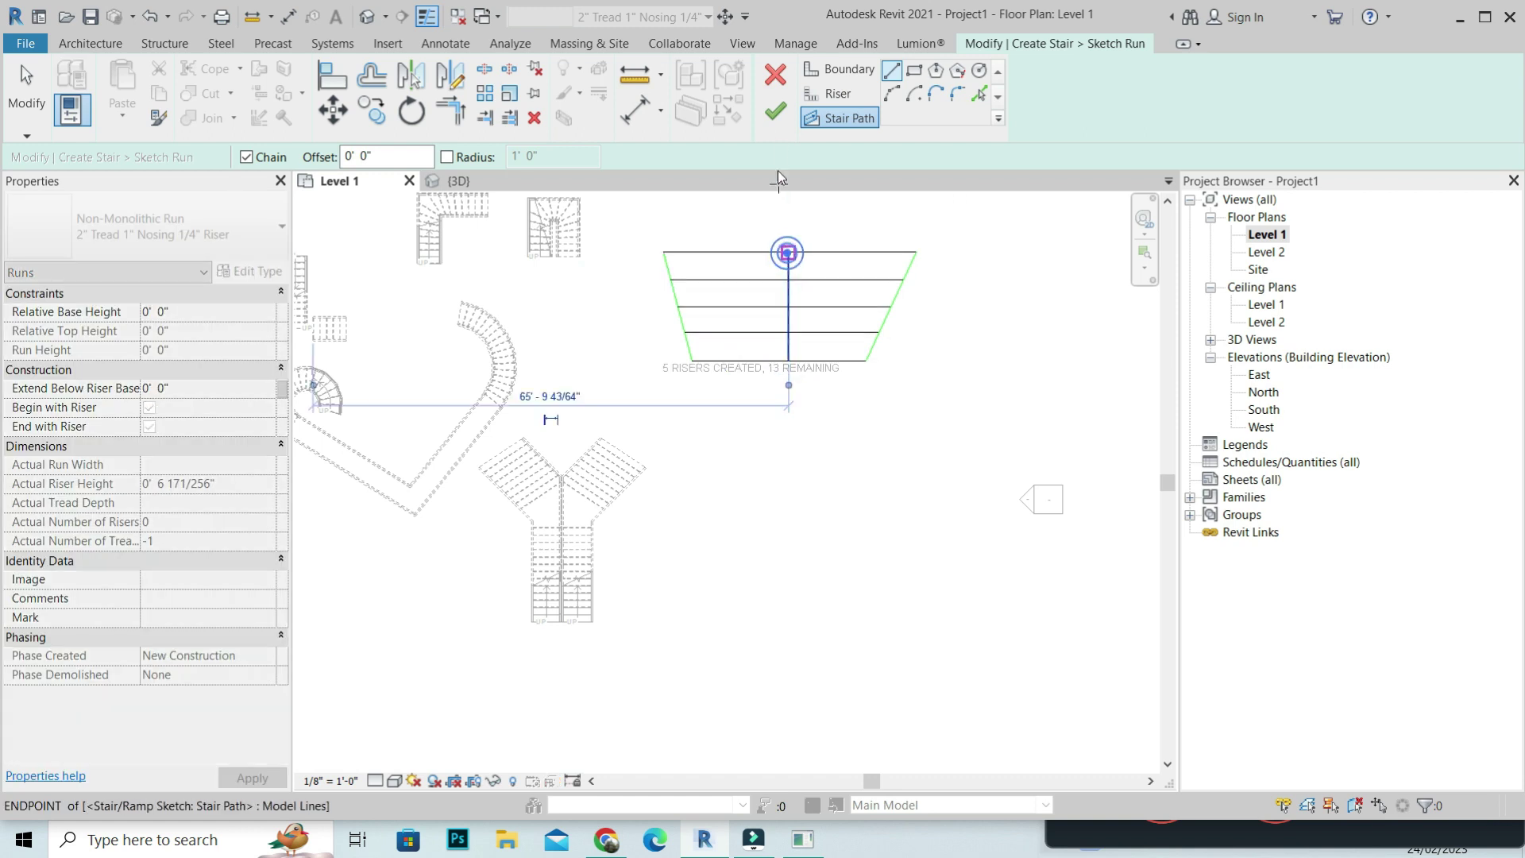
{"action": "left_click", "coordinate": [775, 111]}
{"action": "left_click", "coordinate": [834, 413]}
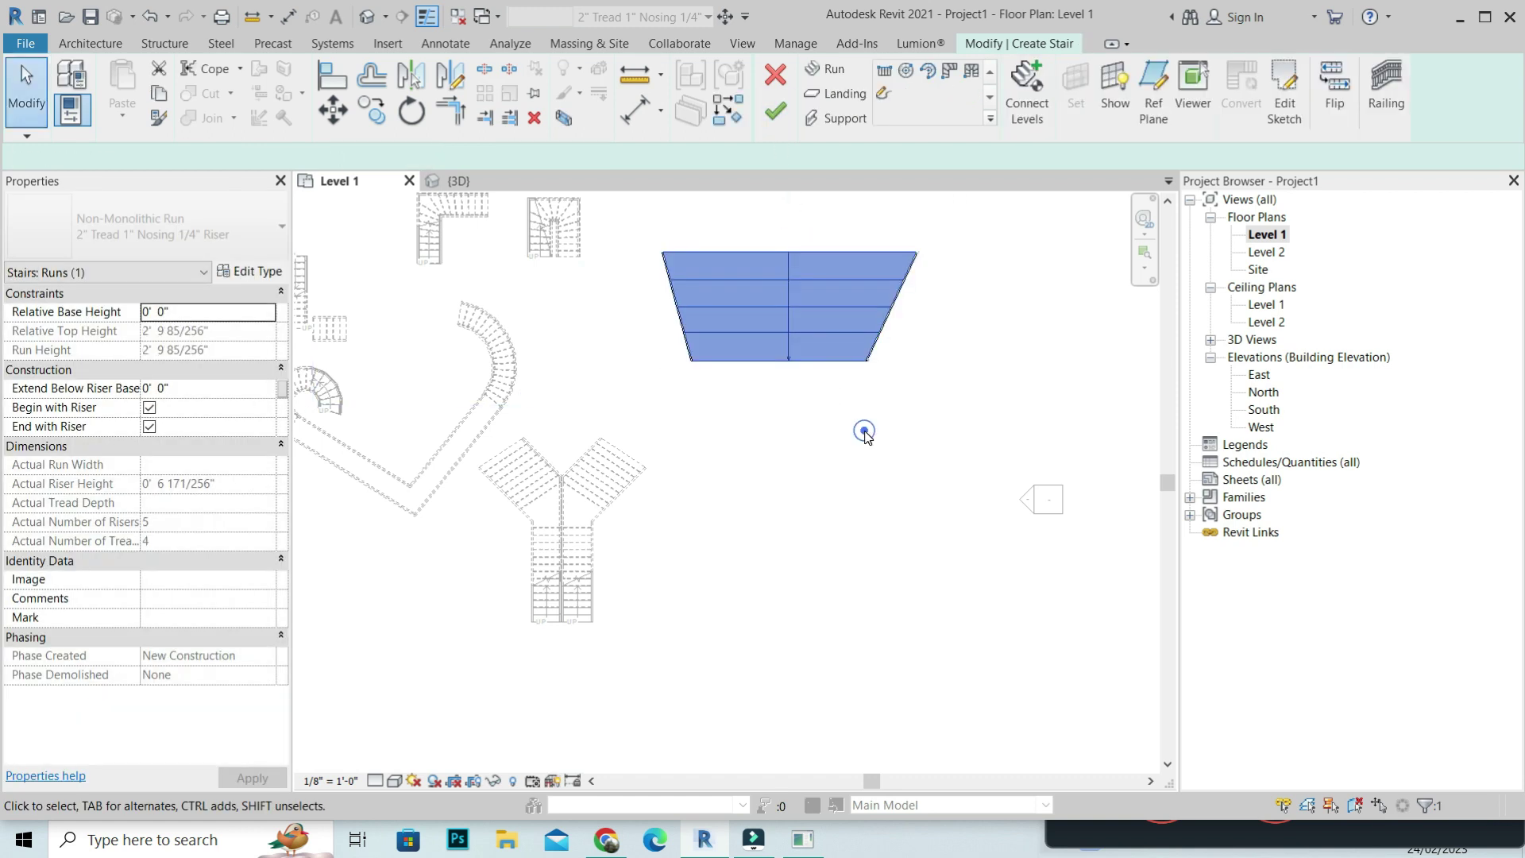
{"action": "left_click", "coordinate": [459, 181]}
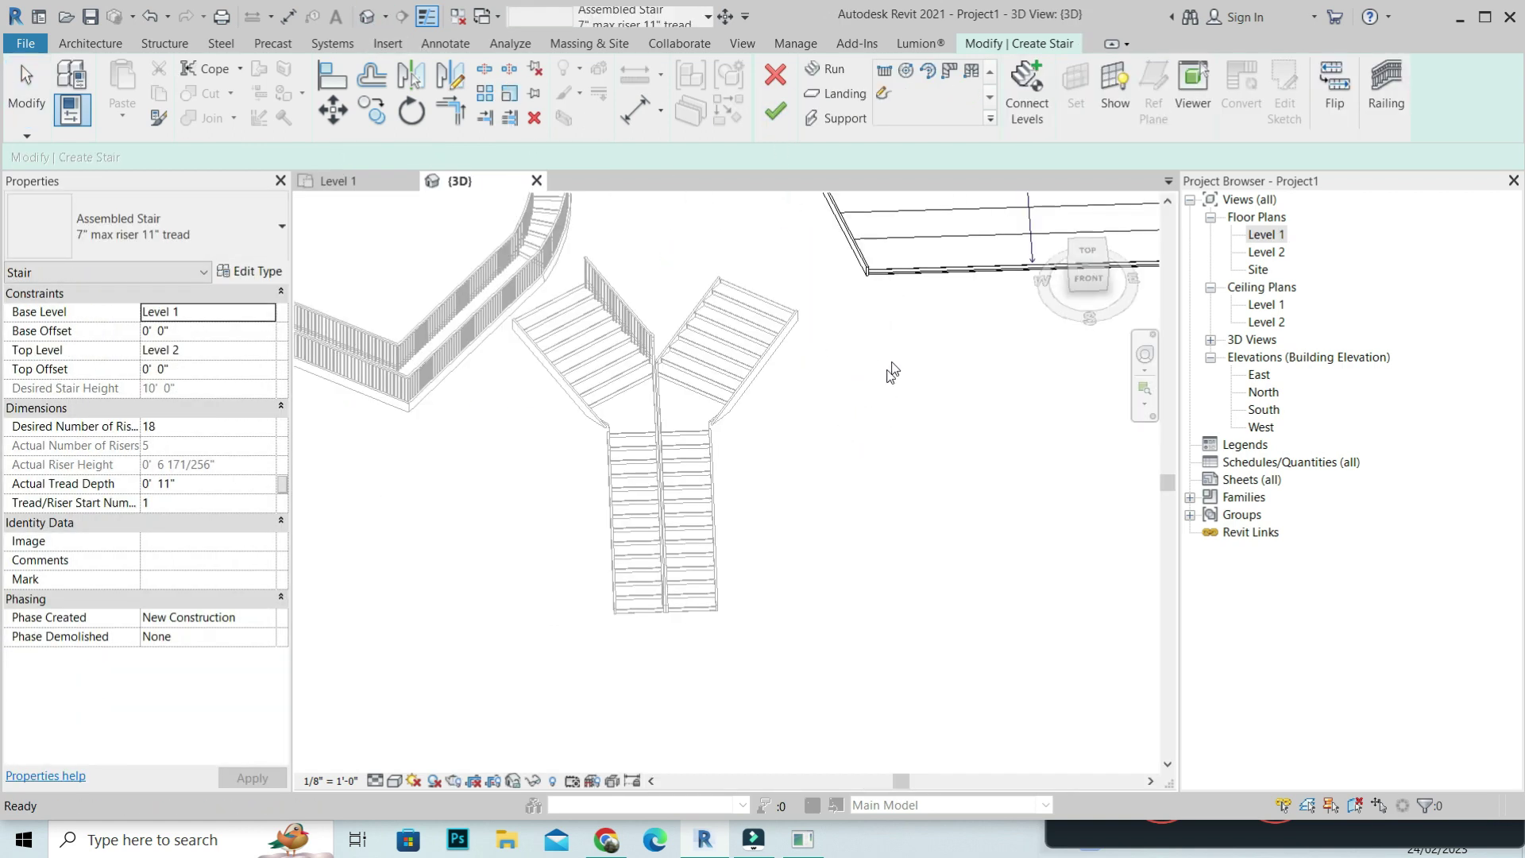
- In 3D, select the railed tapered stair, edit it and reverse its run direction
{"action": "left_click", "coordinate": [1091, 265]}
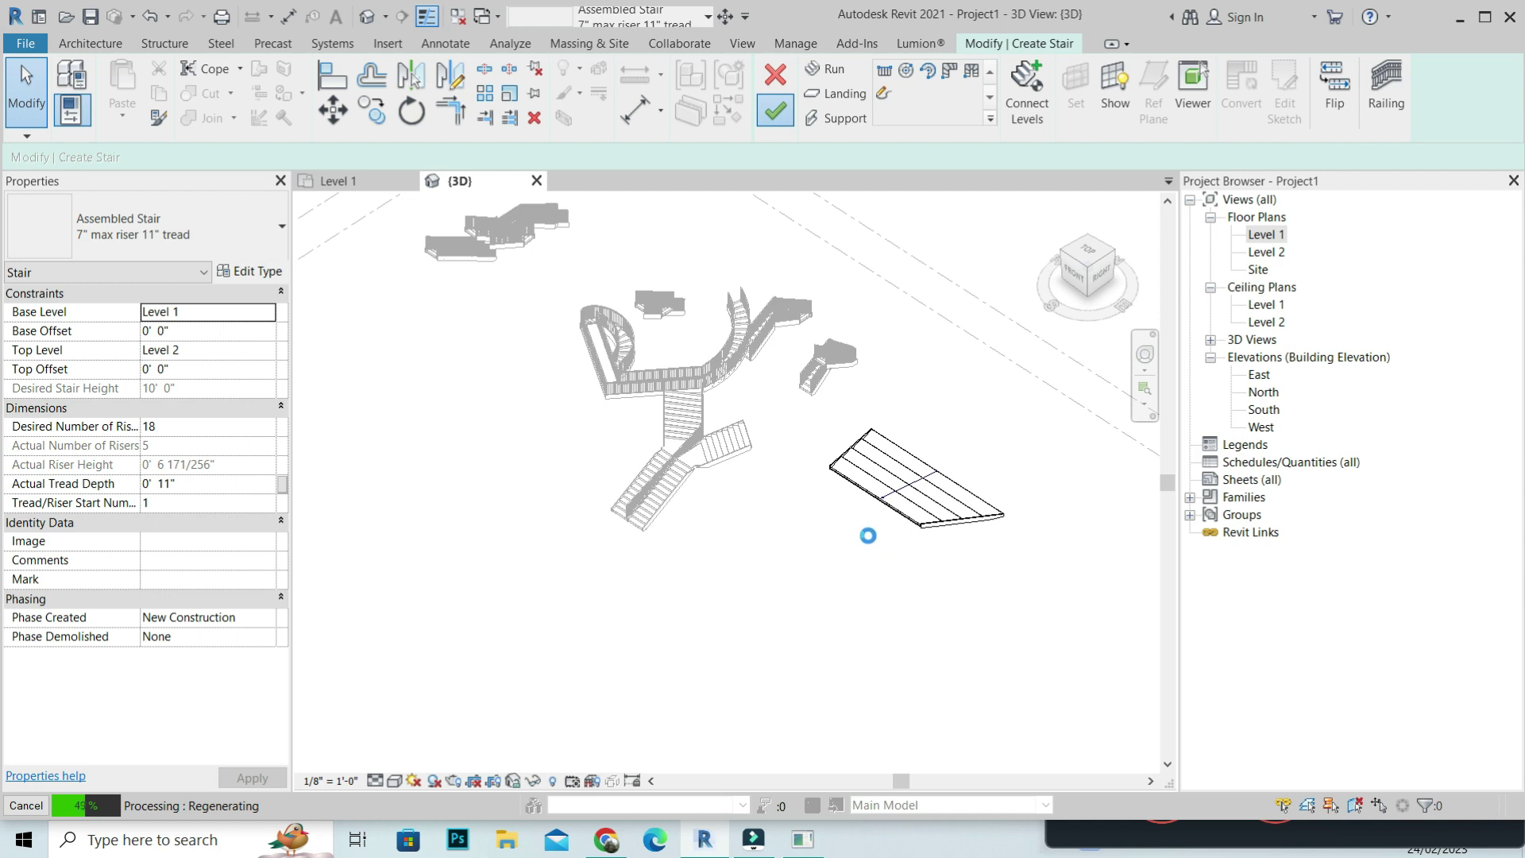
{"action": "scroll", "coordinate": [1000, 343], "scroll_direction": "down", "scroll_amount": 3}
{"action": "key", "text": "Escape"}
{"action": "middle_click_drag", "start_coordinate": [1000, 343], "coordinate": [812, 516], "text": "shift"}
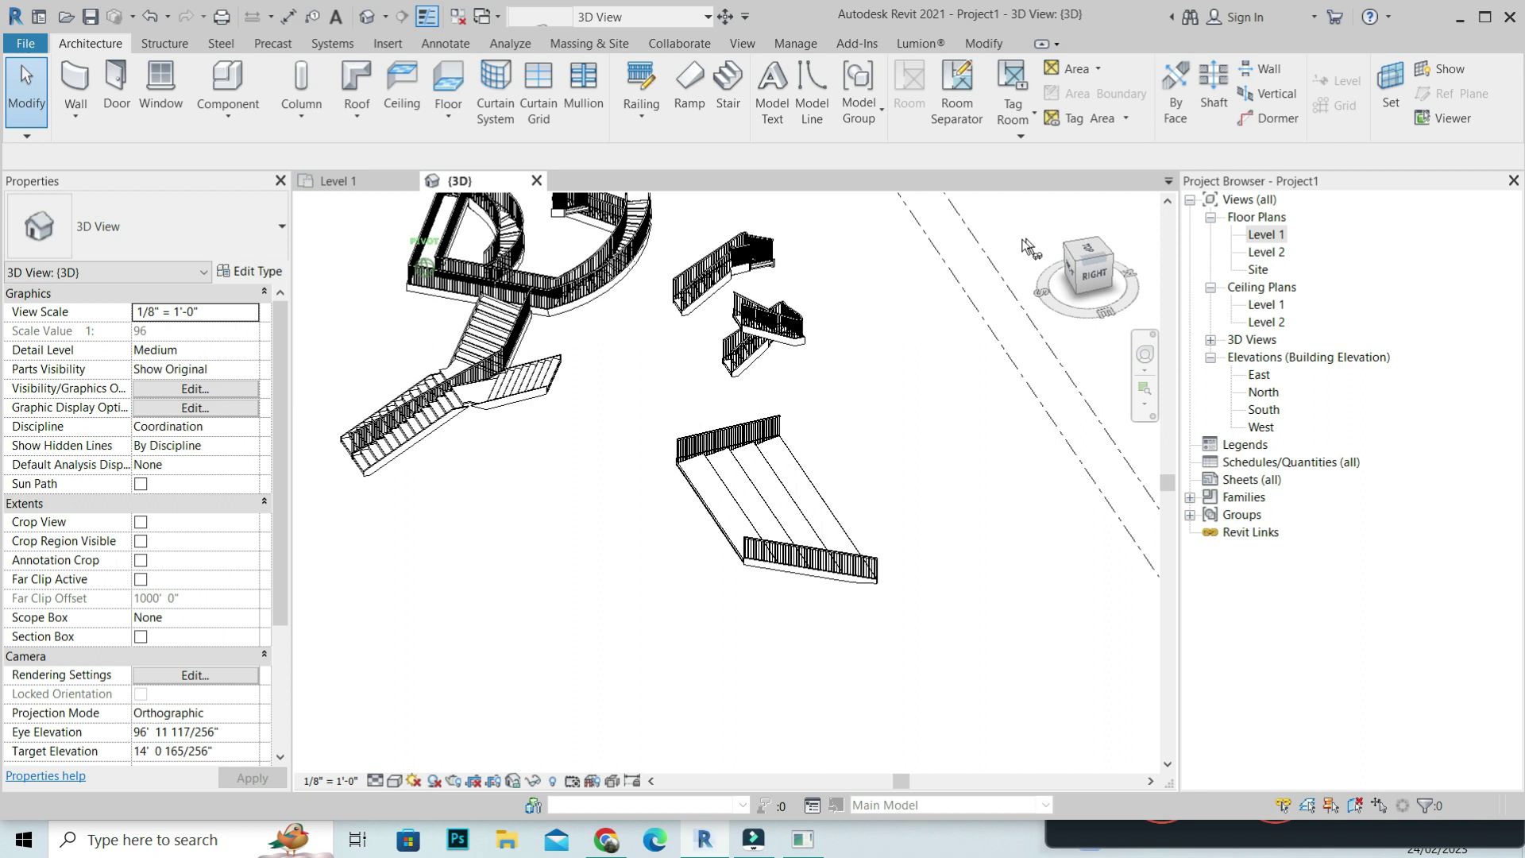
{"action": "left_click", "coordinate": [812, 516]}
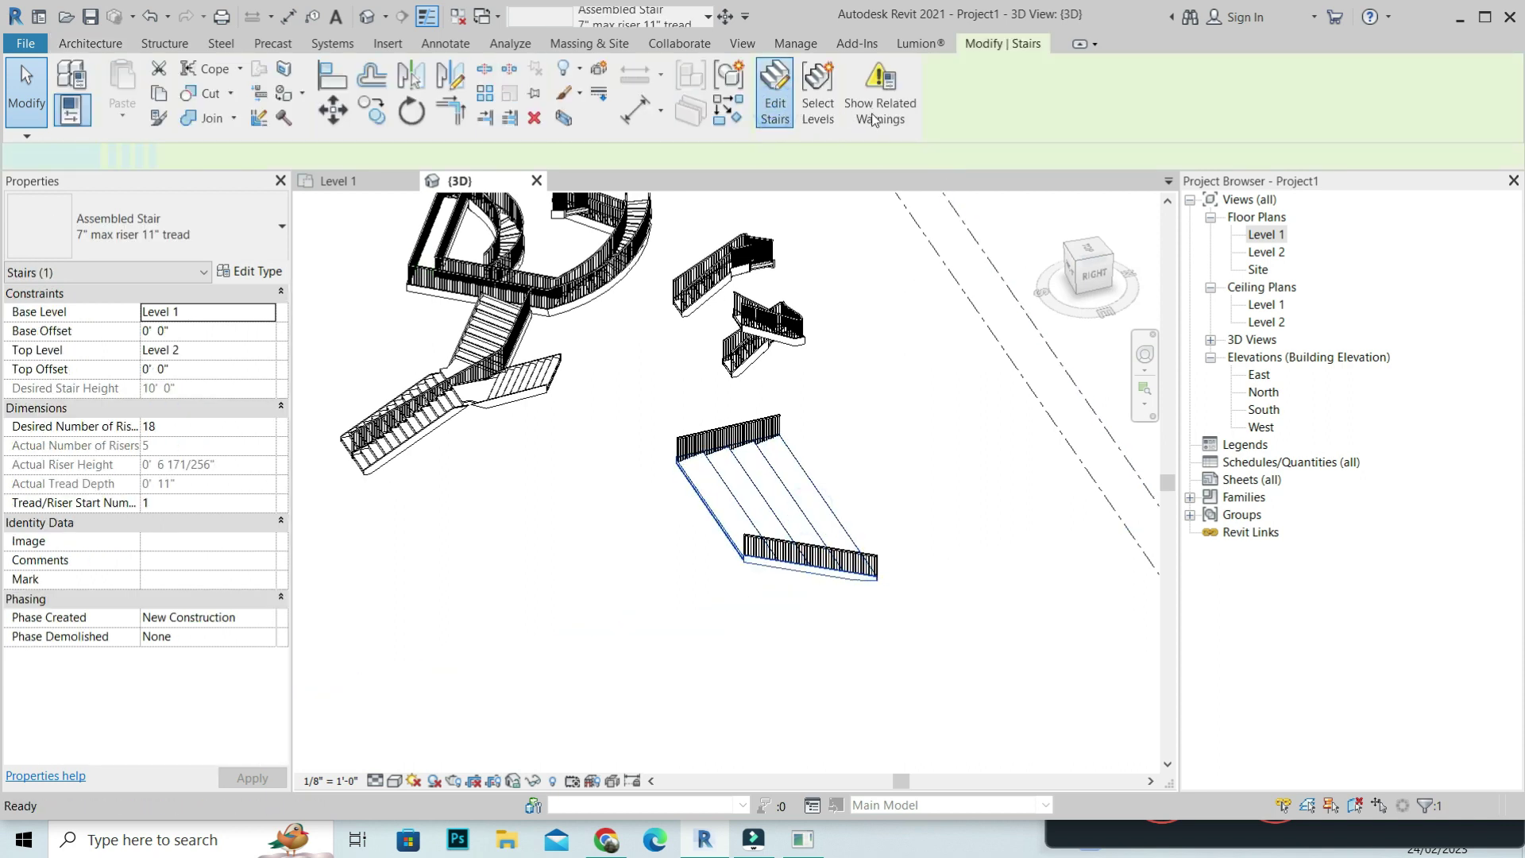
{"action": "left_click", "coordinate": [731, 528]}
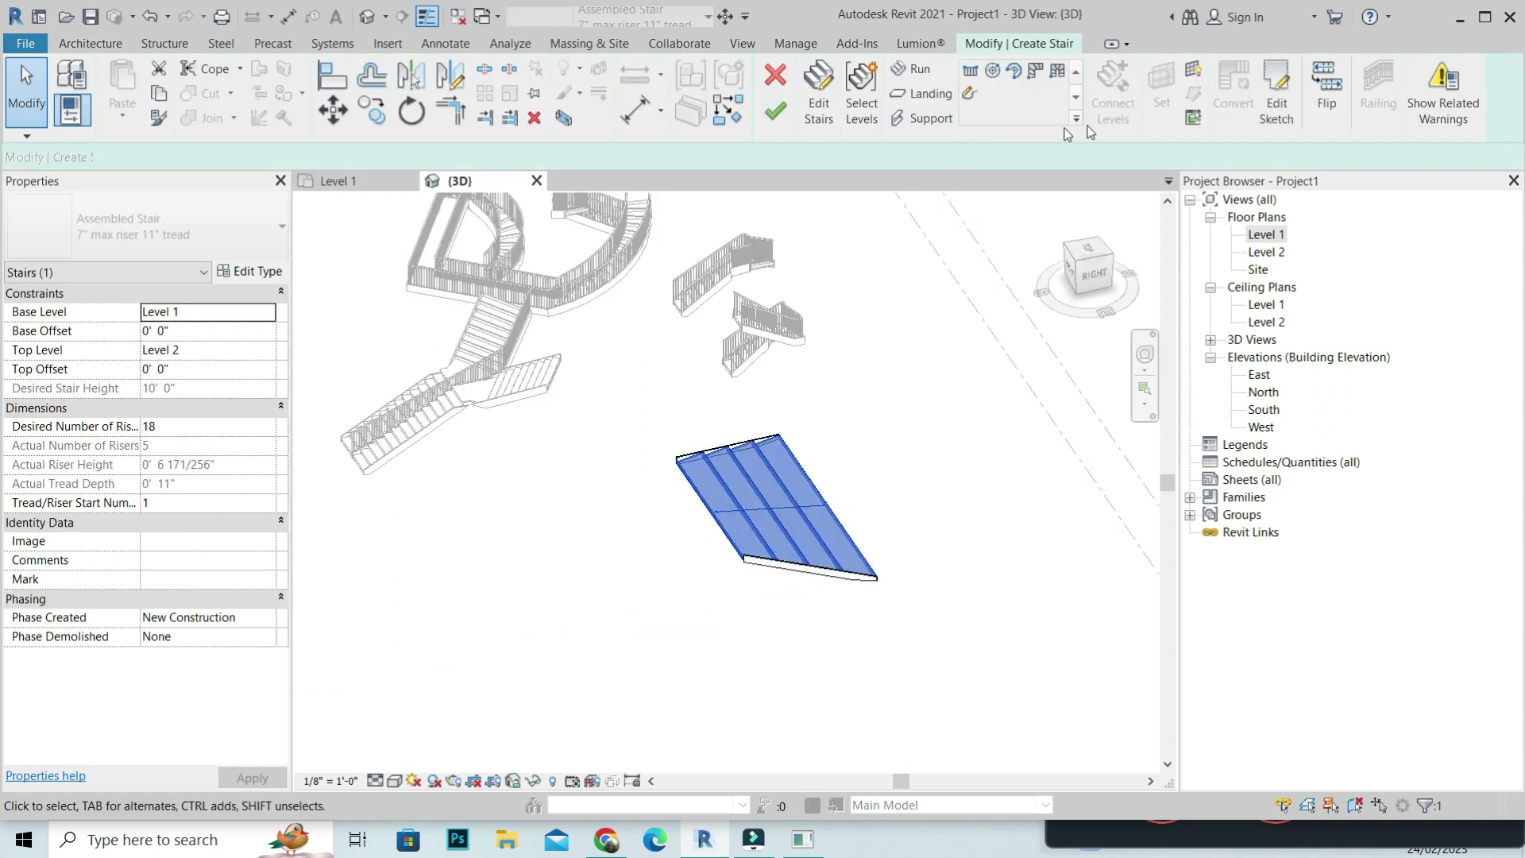
{"action": "left_click", "coordinate": [1336, 113]}
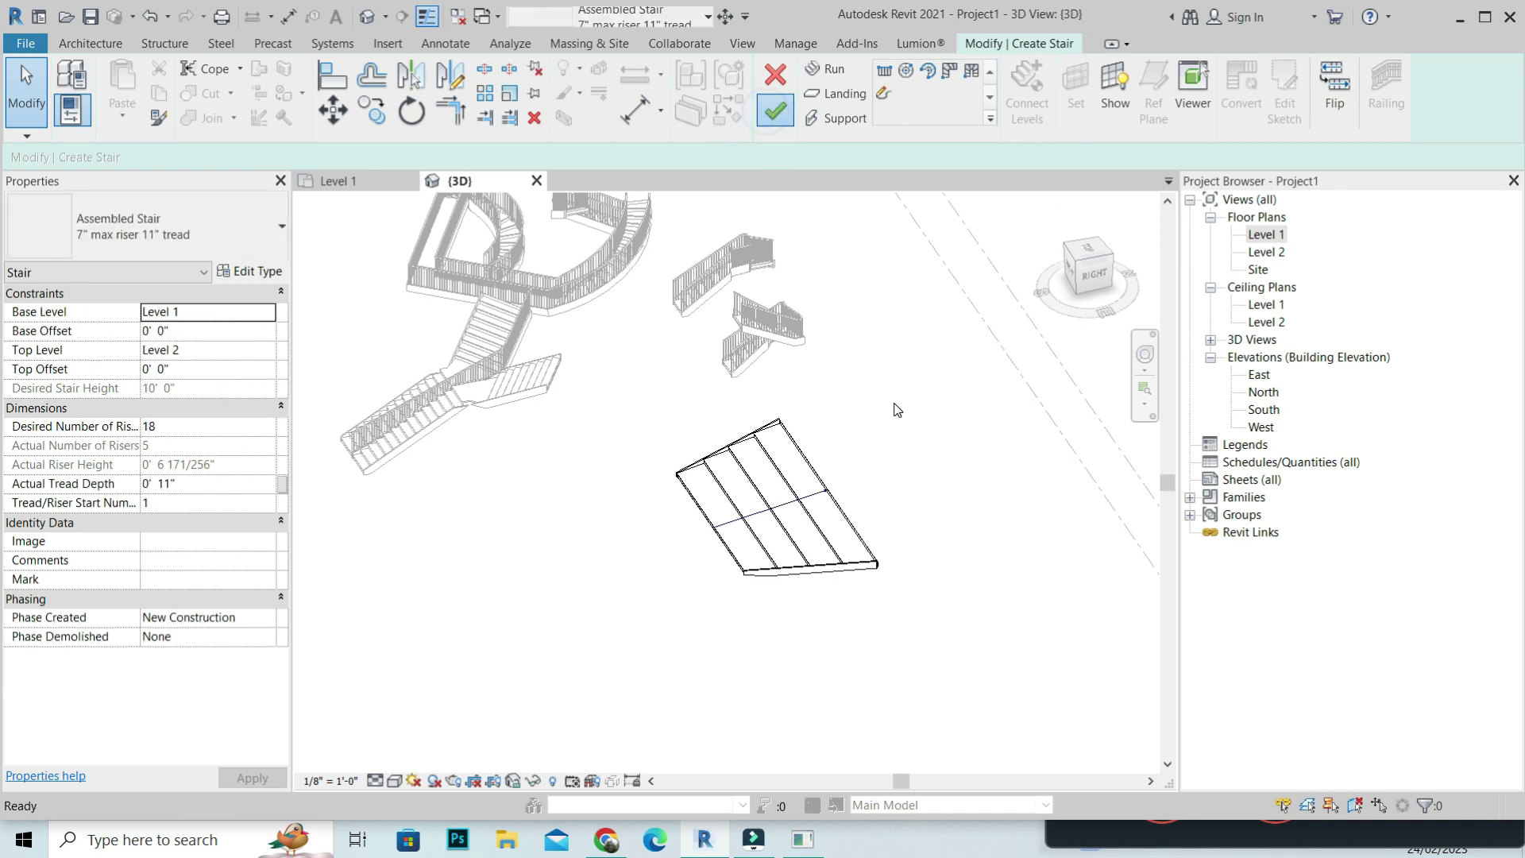
{"action": "key", "text": "Escape"}
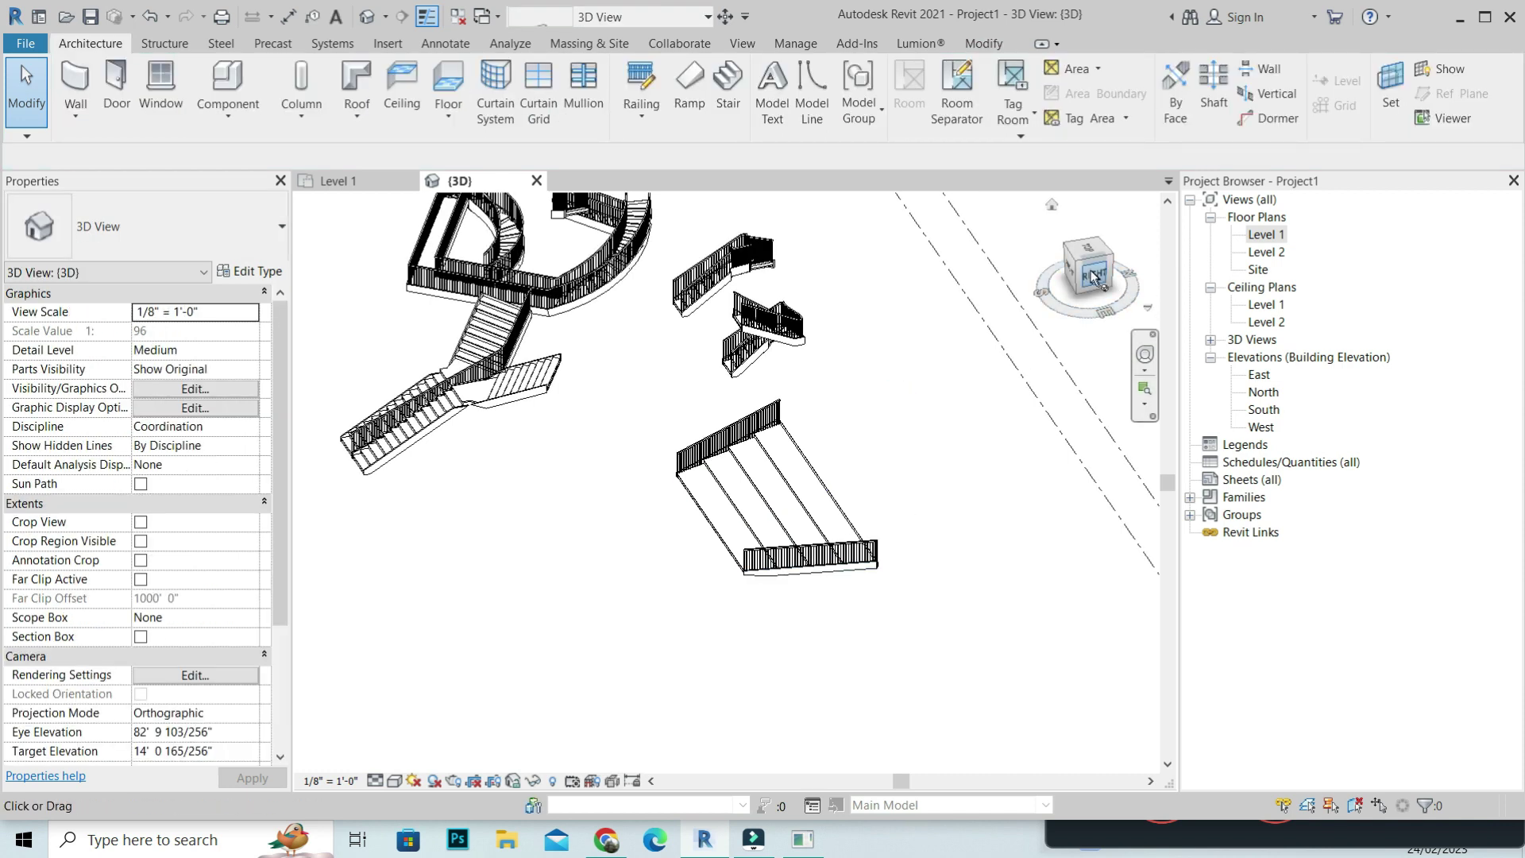
- Switch to a top view and start a sketched stair run using Start-End-Radius boundary arcs
{"action": "left_click", "coordinate": [1094, 275]}
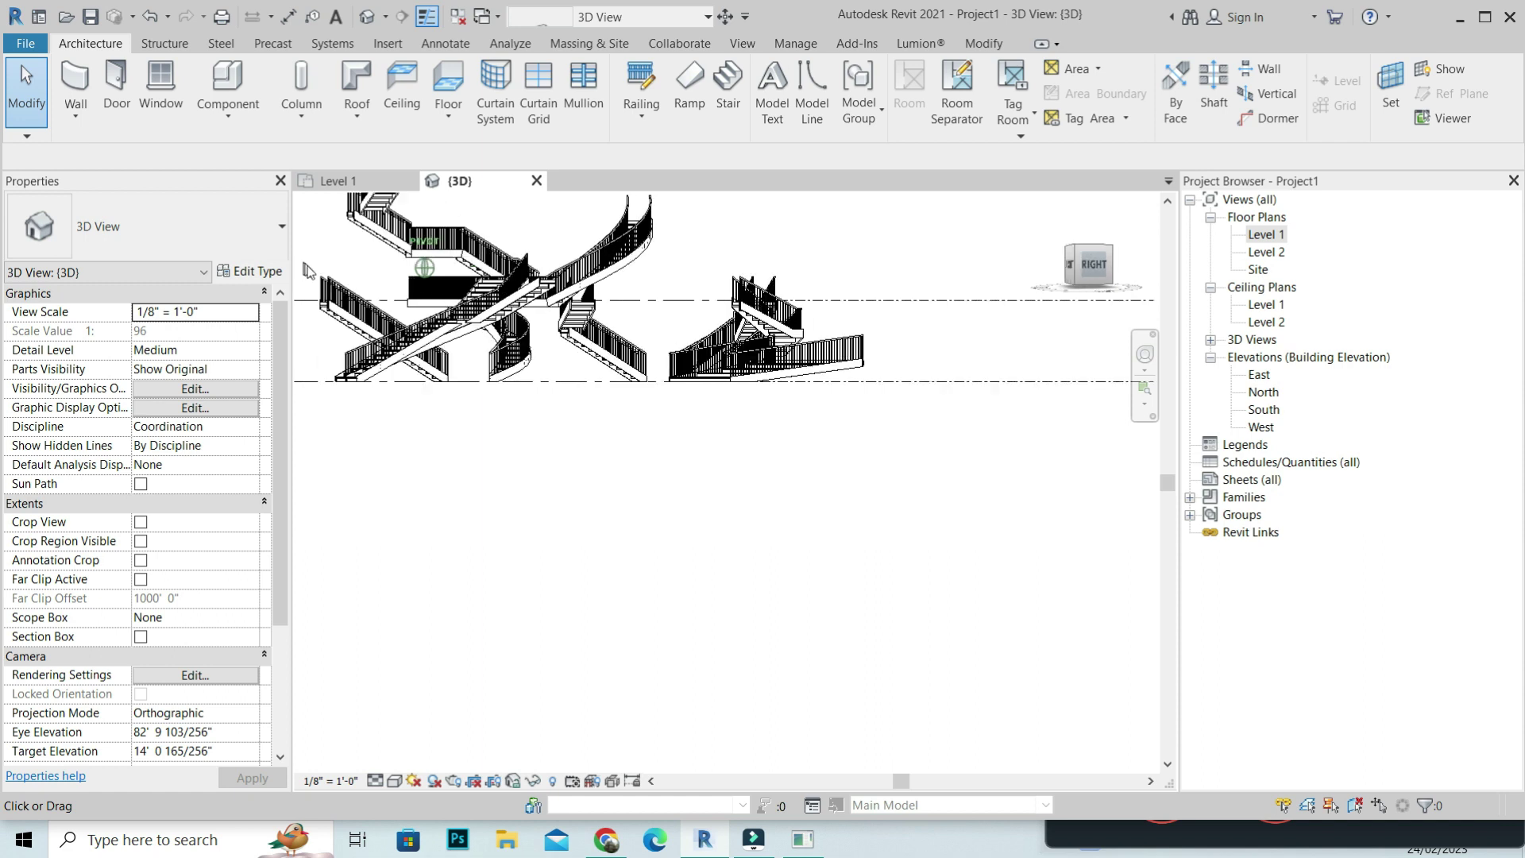
{"action": "left_click", "coordinate": [1090, 246]}
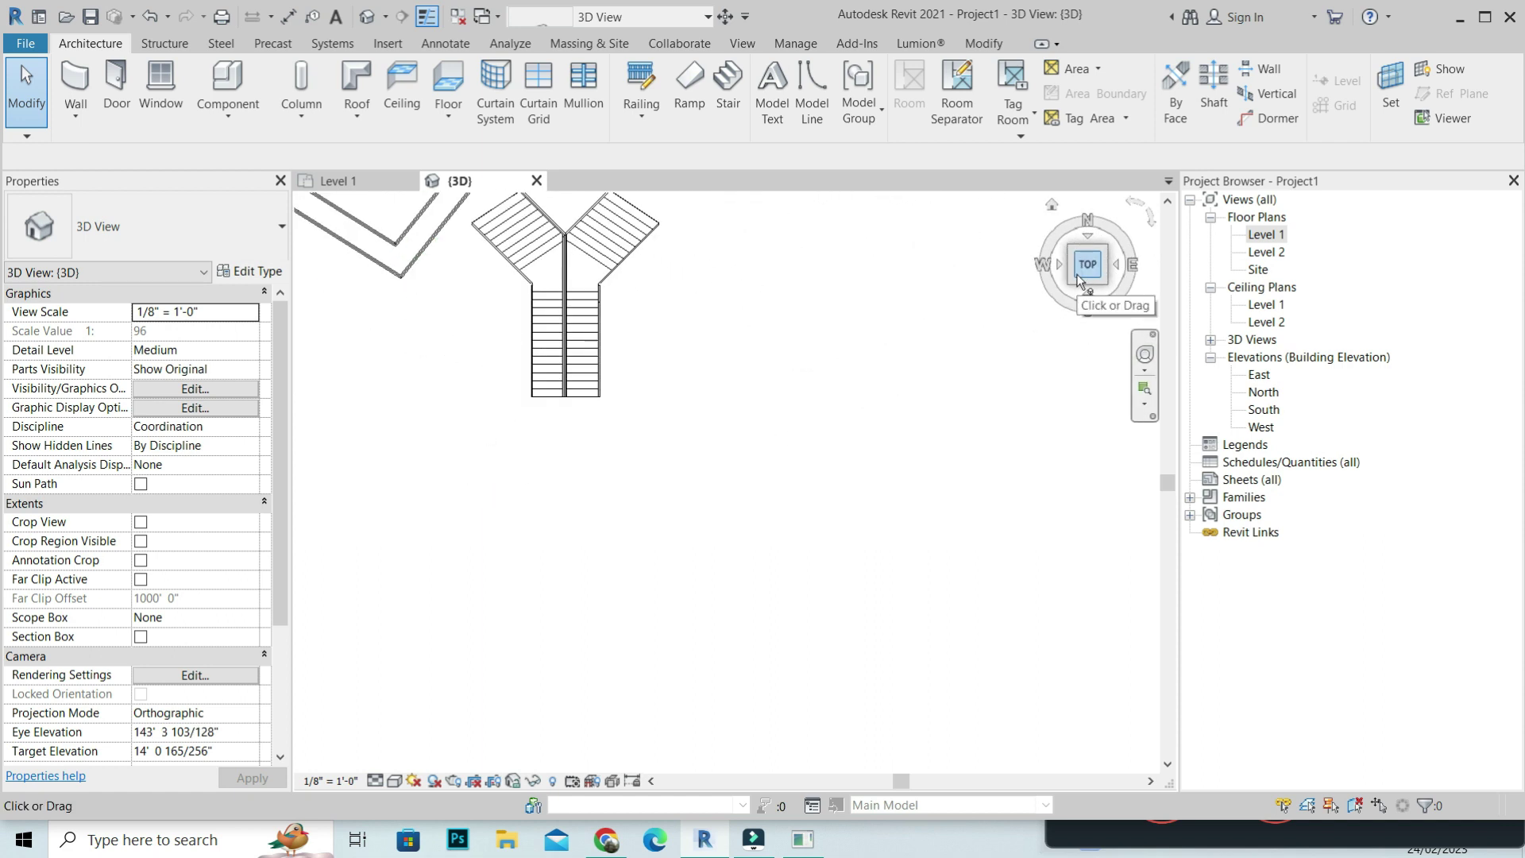
{"action": "left_click", "coordinate": [1080, 282]}
{"action": "left_click", "coordinate": [733, 108]}
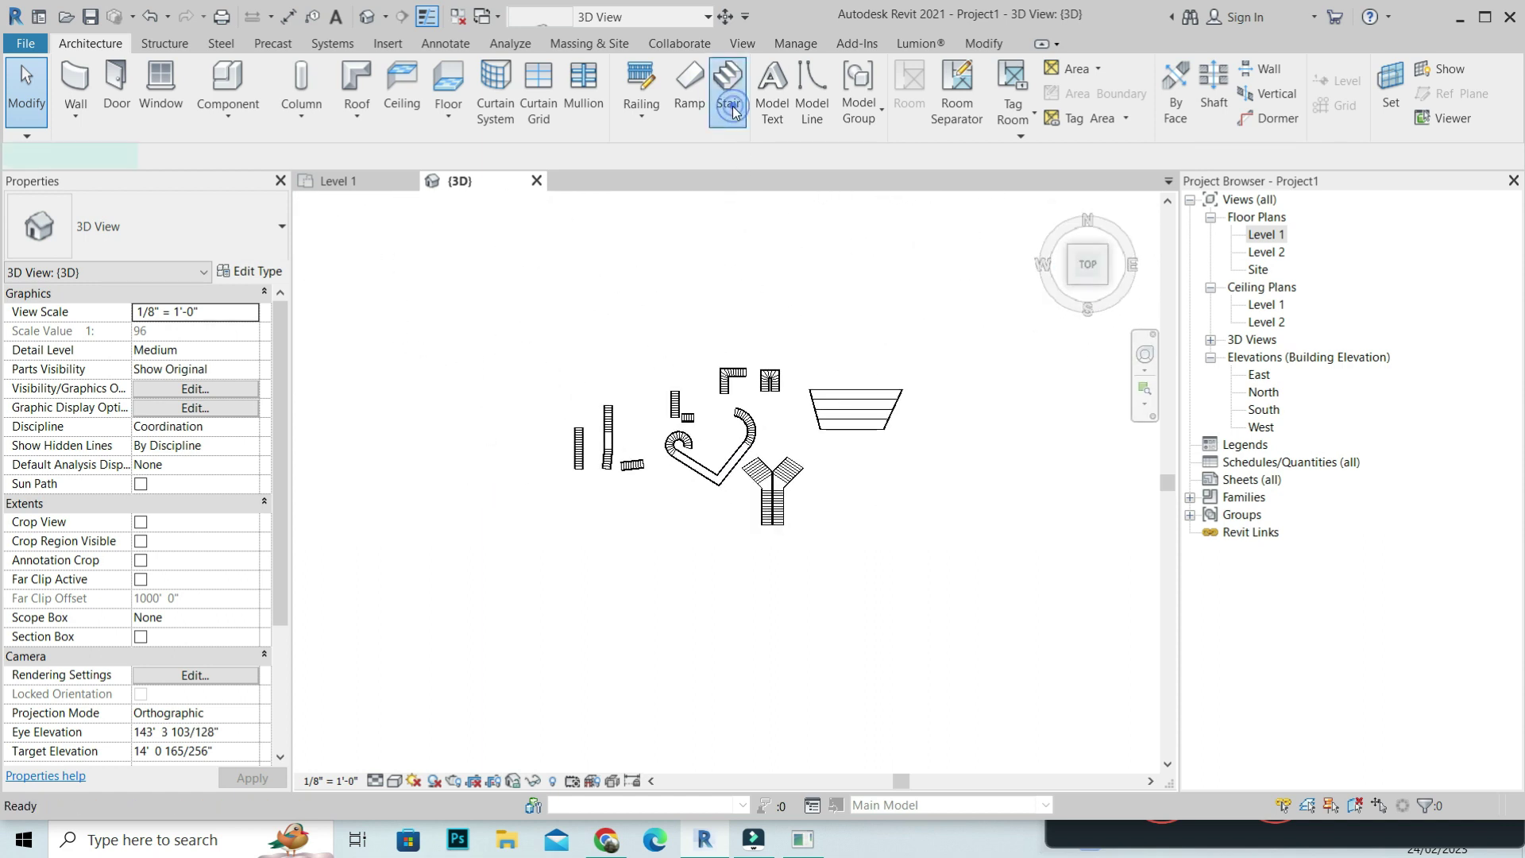
{"action": "left_click", "coordinate": [885, 94]}
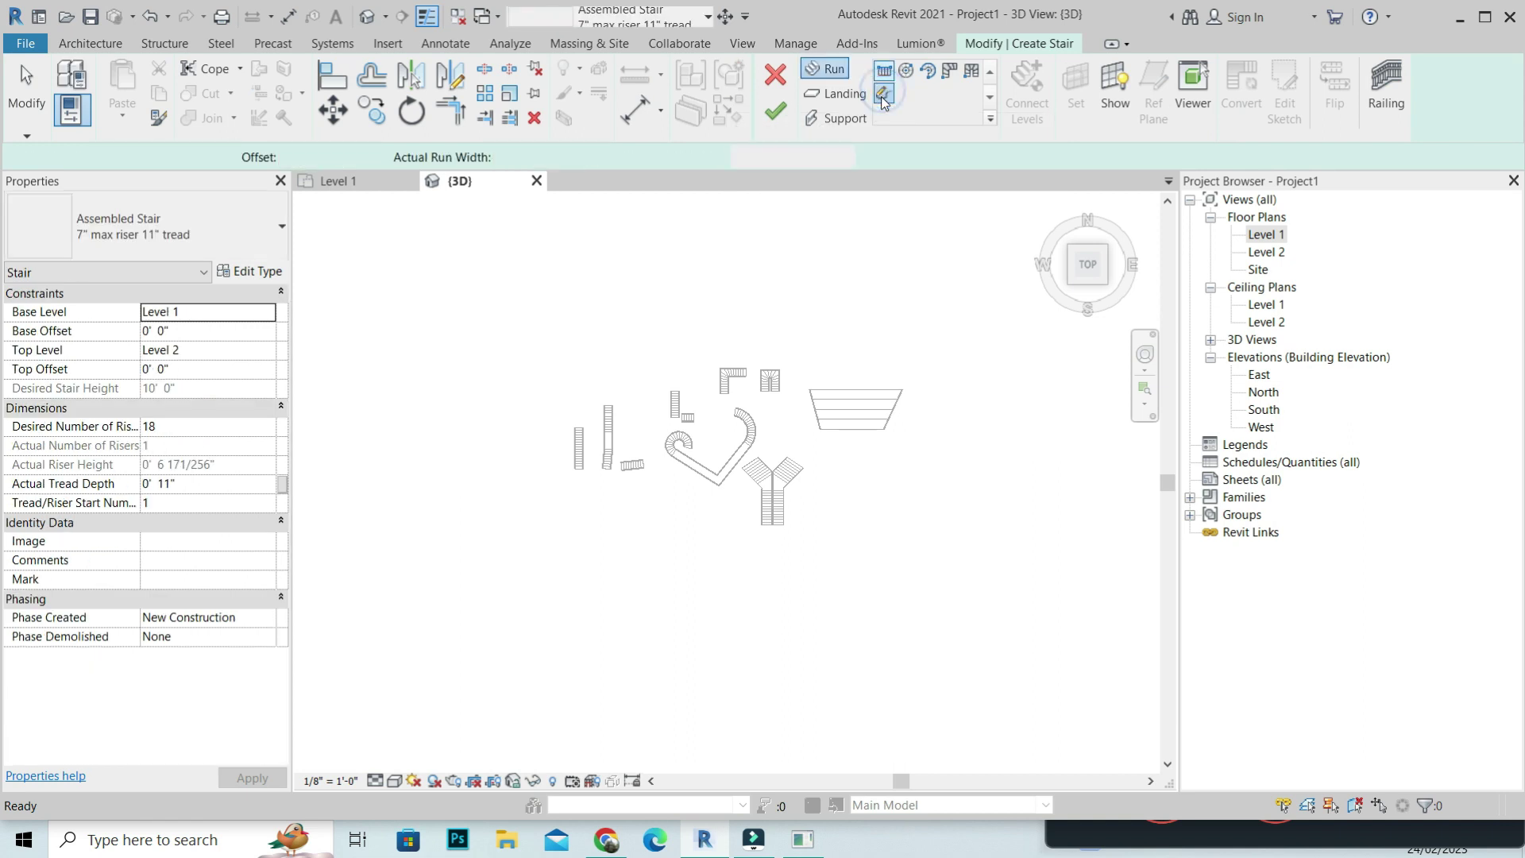
{"action": "left_click", "coordinate": [892, 94]}
{"action": "scroll", "coordinate": [749, 556], "scroll_direction": "up", "scroll_amount": 3}
{"action": "scroll", "coordinate": [650, 515], "scroll_direction": "up", "scroll_amount": 3}
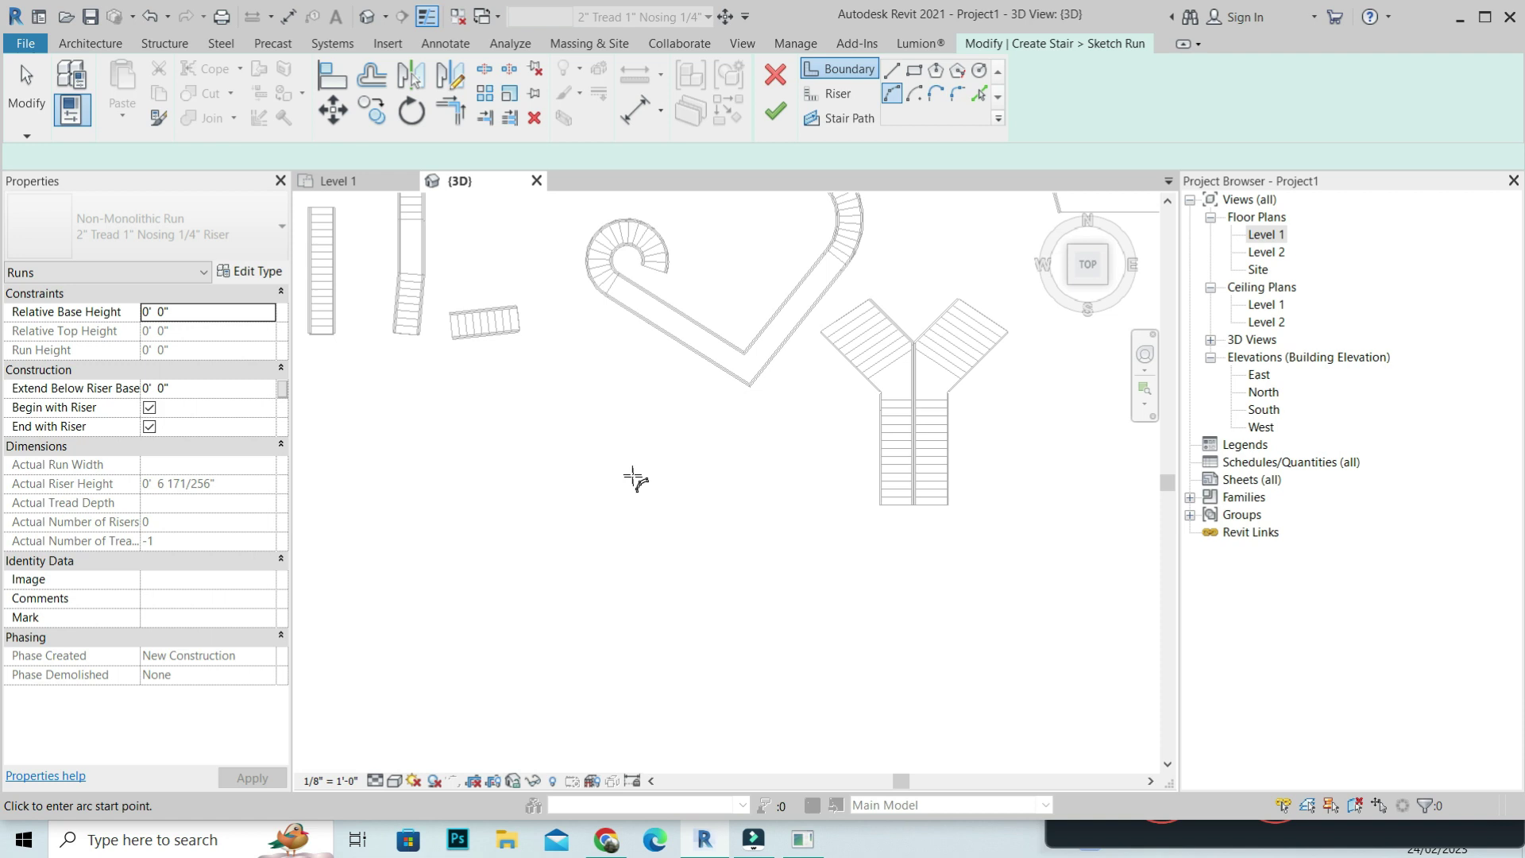
- Draw a chain of three S-curved boundary arcs below the other stairs
{"action": "left_click", "coordinate": [483, 413]}
{"action": "left_click", "coordinate": [568, 565]}
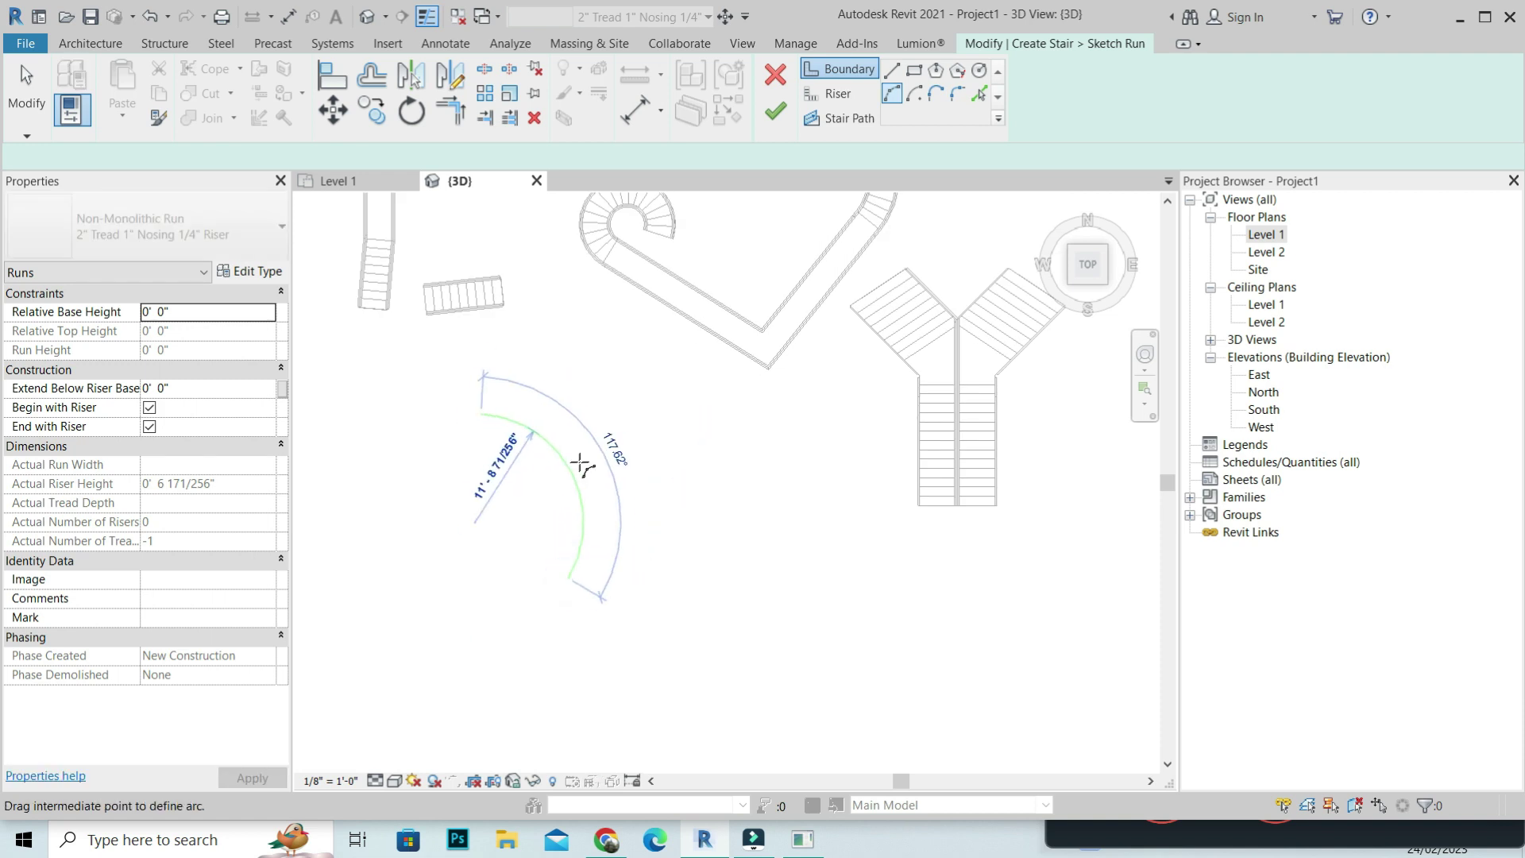
{"action": "left_click", "coordinate": [588, 449]}
{"action": "scroll", "coordinate": [636, 657], "scroll_direction": "down", "scroll_amount": 3}
{"action": "left_click", "coordinate": [650, 671]}
{"action": "left_click", "coordinate": [576, 630]}
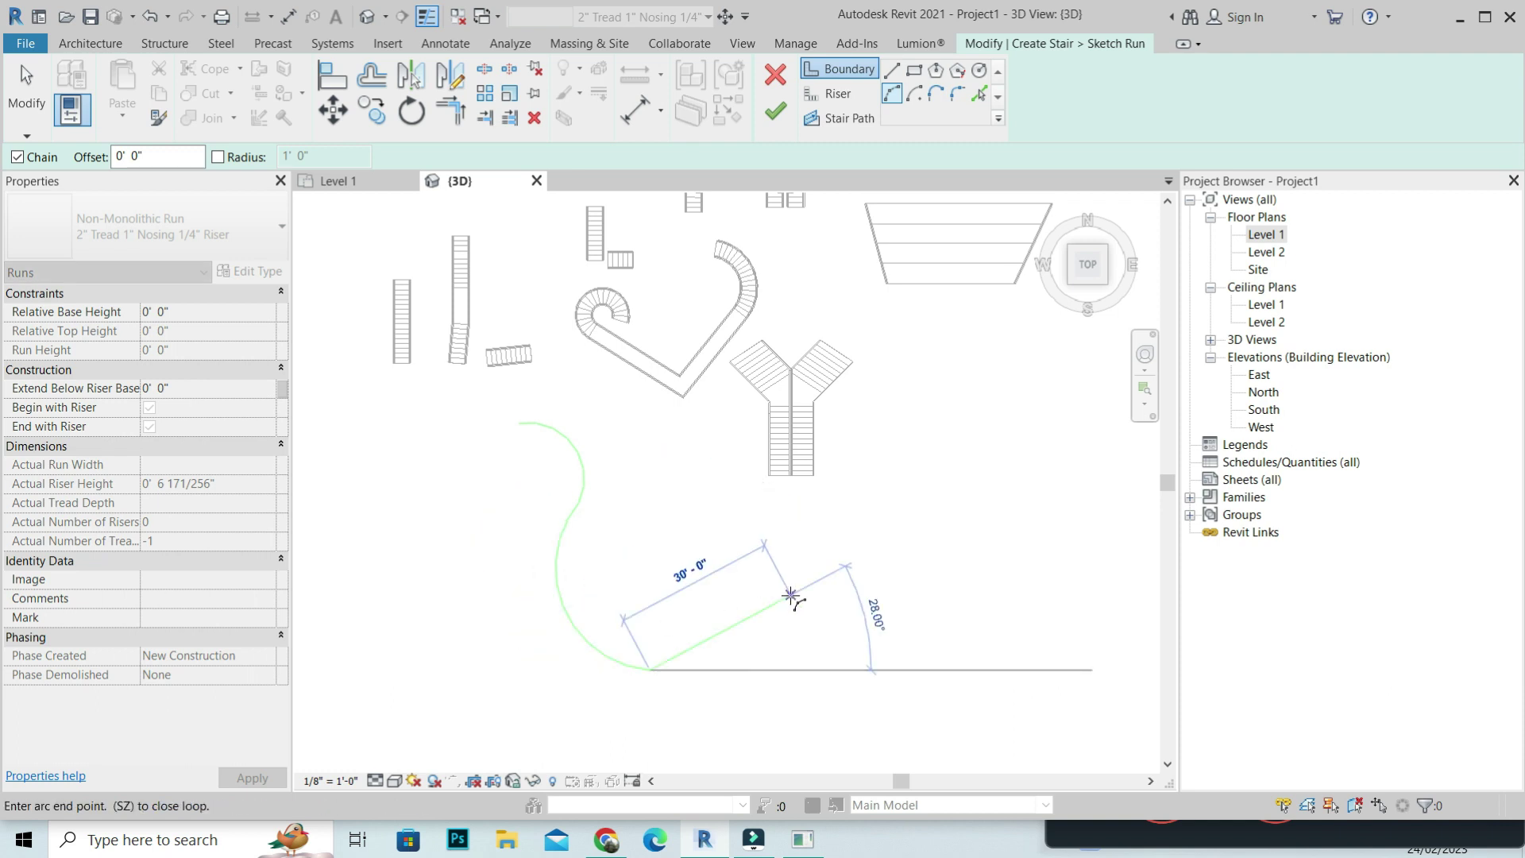
{"action": "scroll", "coordinate": [794, 619], "scroll_direction": "down", "scroll_amount": 3}
{"action": "left_click", "coordinate": [866, 625]}
{"action": "left_click", "coordinate": [801, 605]}
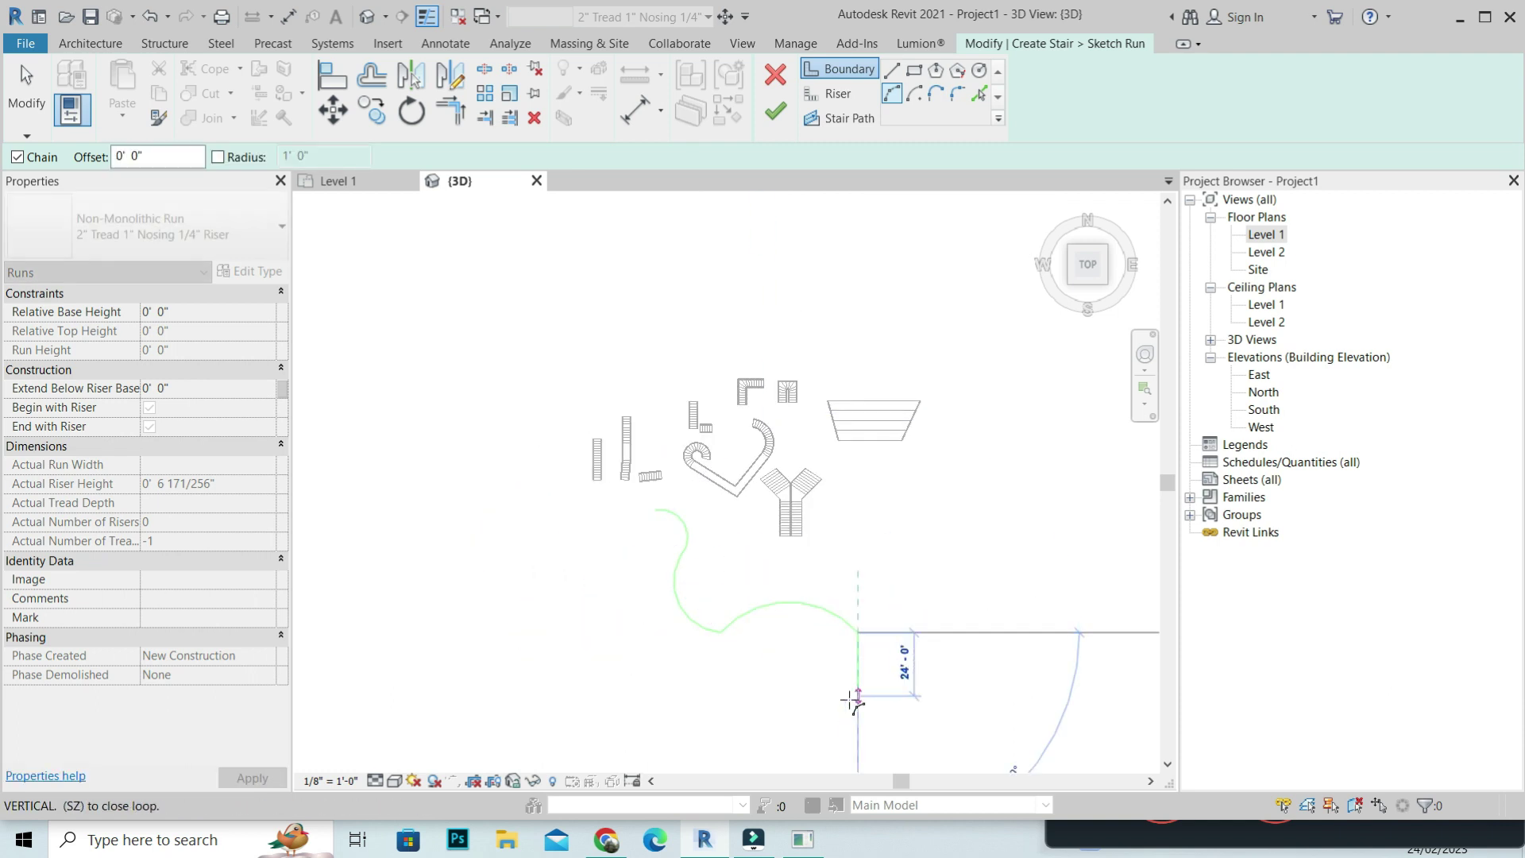
{"action": "right_click", "coordinate": [893, 264]}
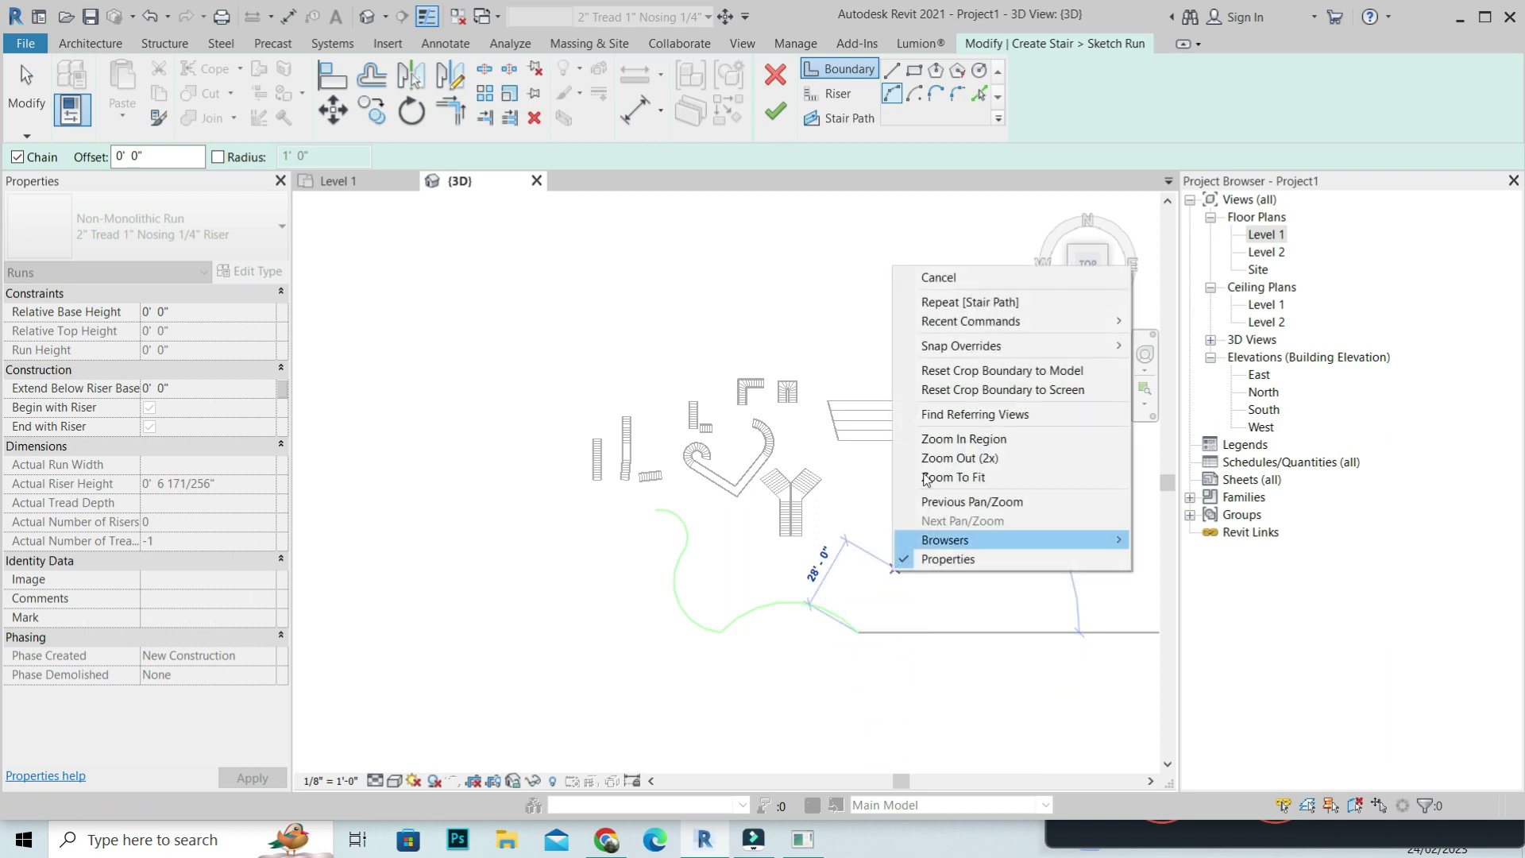
{"action": "left_click", "coordinate": [936, 284]}
- Offset the curved boundary arcs 9' 0" to create the parallel second boundary
{"action": "left_click", "coordinate": [979, 94]}
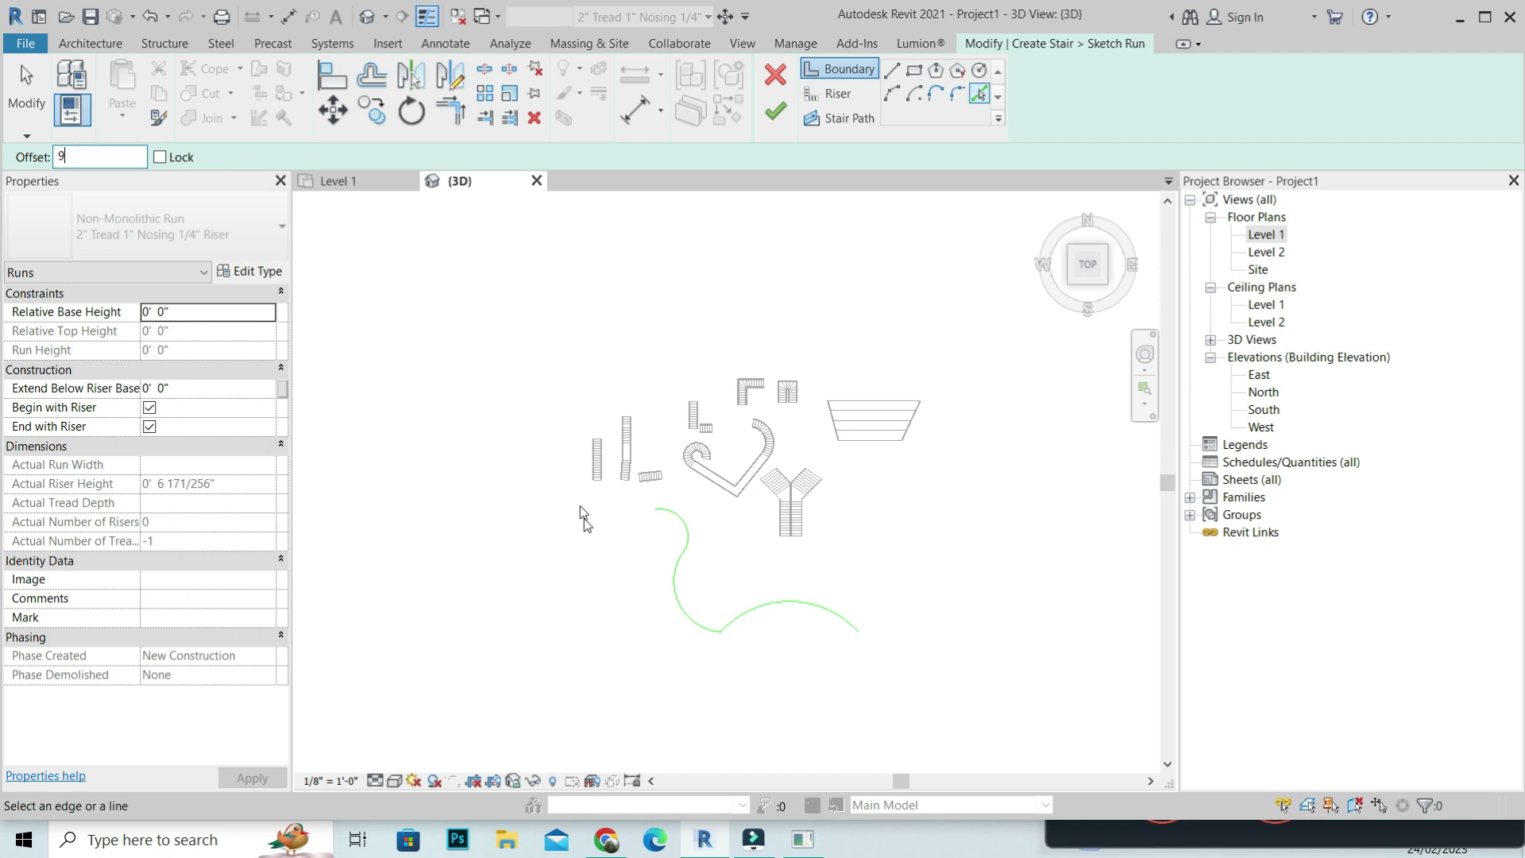
{"action": "scroll", "coordinate": [649, 568], "scroll_direction": "up", "scroll_amount": 2}
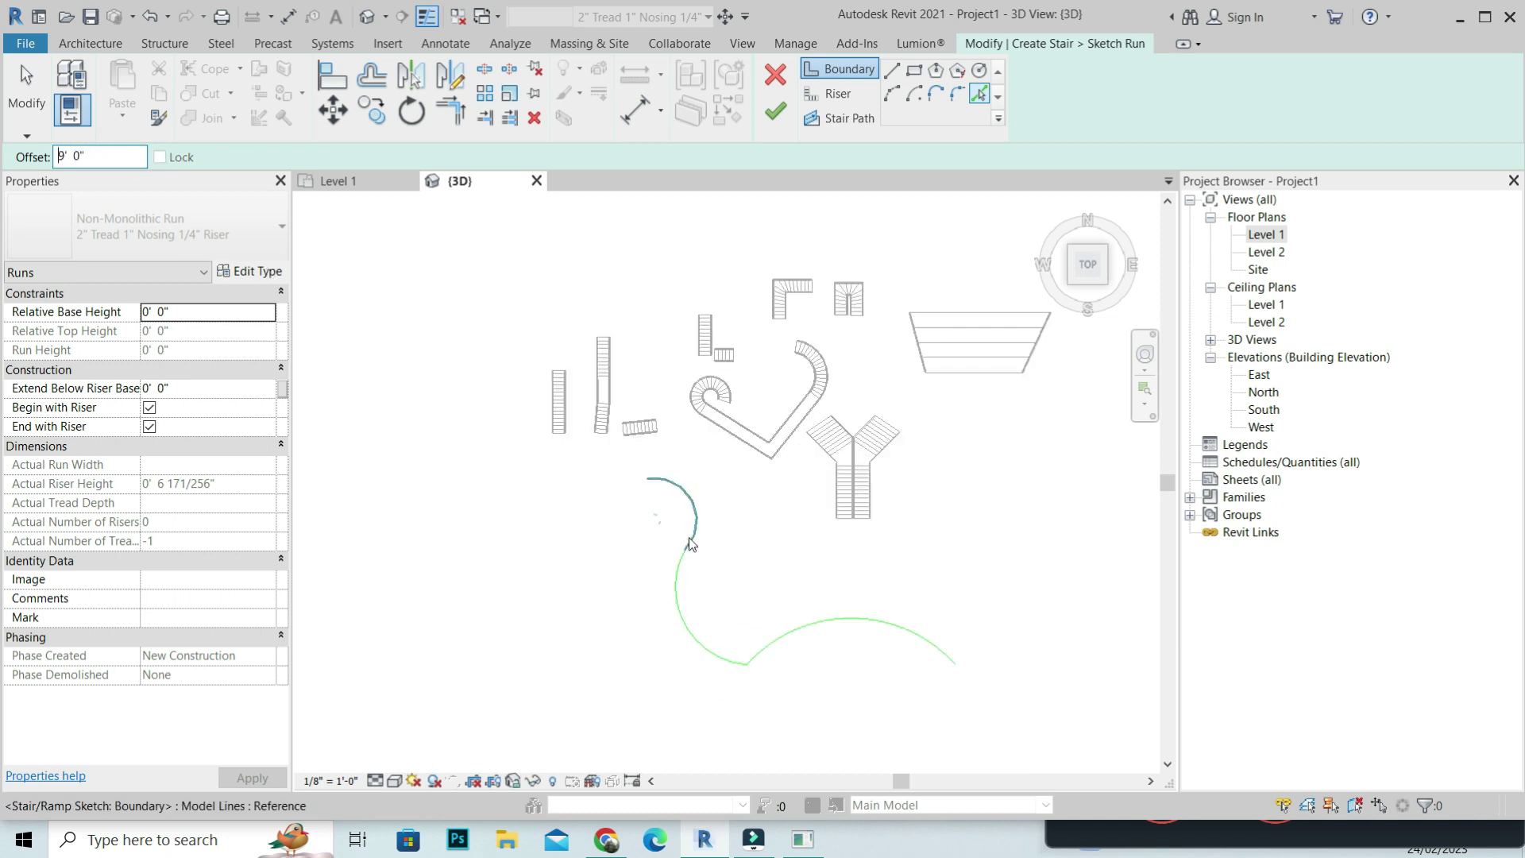
{"action": "left_click", "coordinate": [689, 494]}
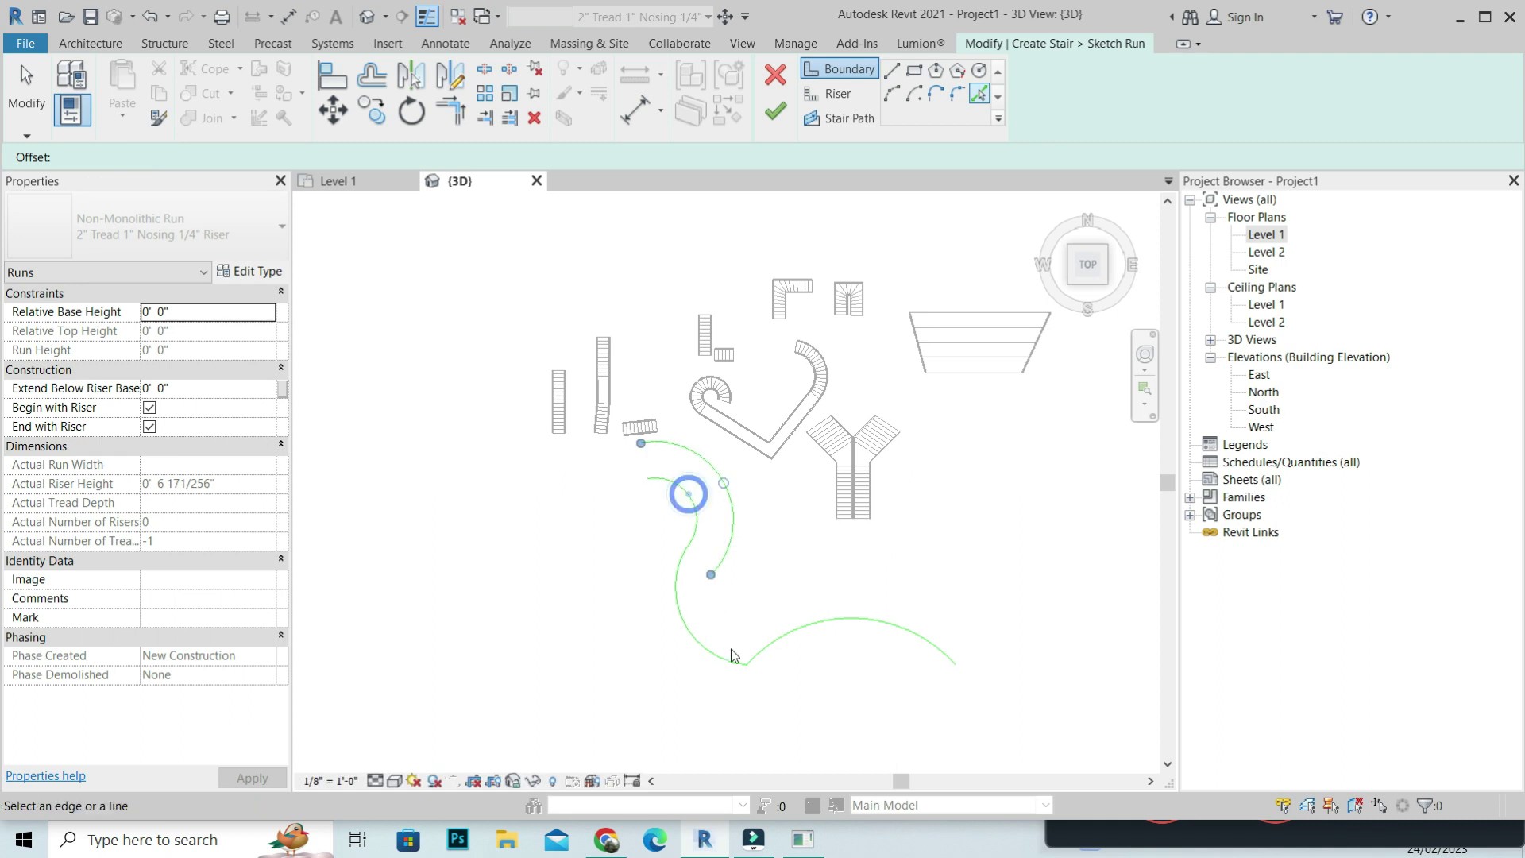
{"action": "left_click", "coordinate": [788, 643]}
{"action": "right_click", "coordinate": [799, 541]}
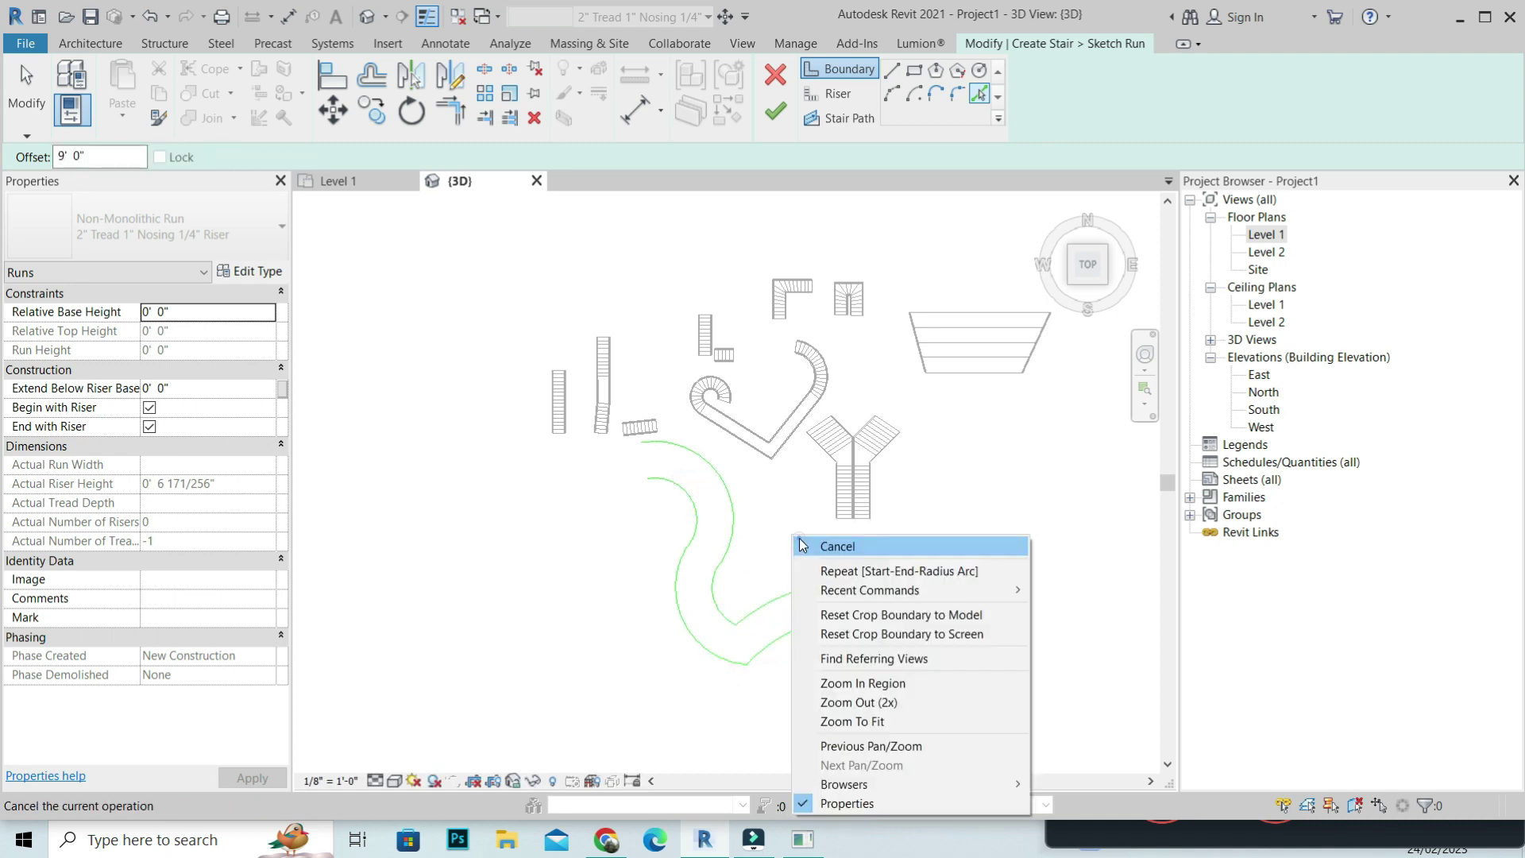
{"action": "left_click", "coordinate": [800, 545]}
{"action": "scroll", "coordinate": [775, 683], "scroll_direction": "up", "scroll_amount": 2}
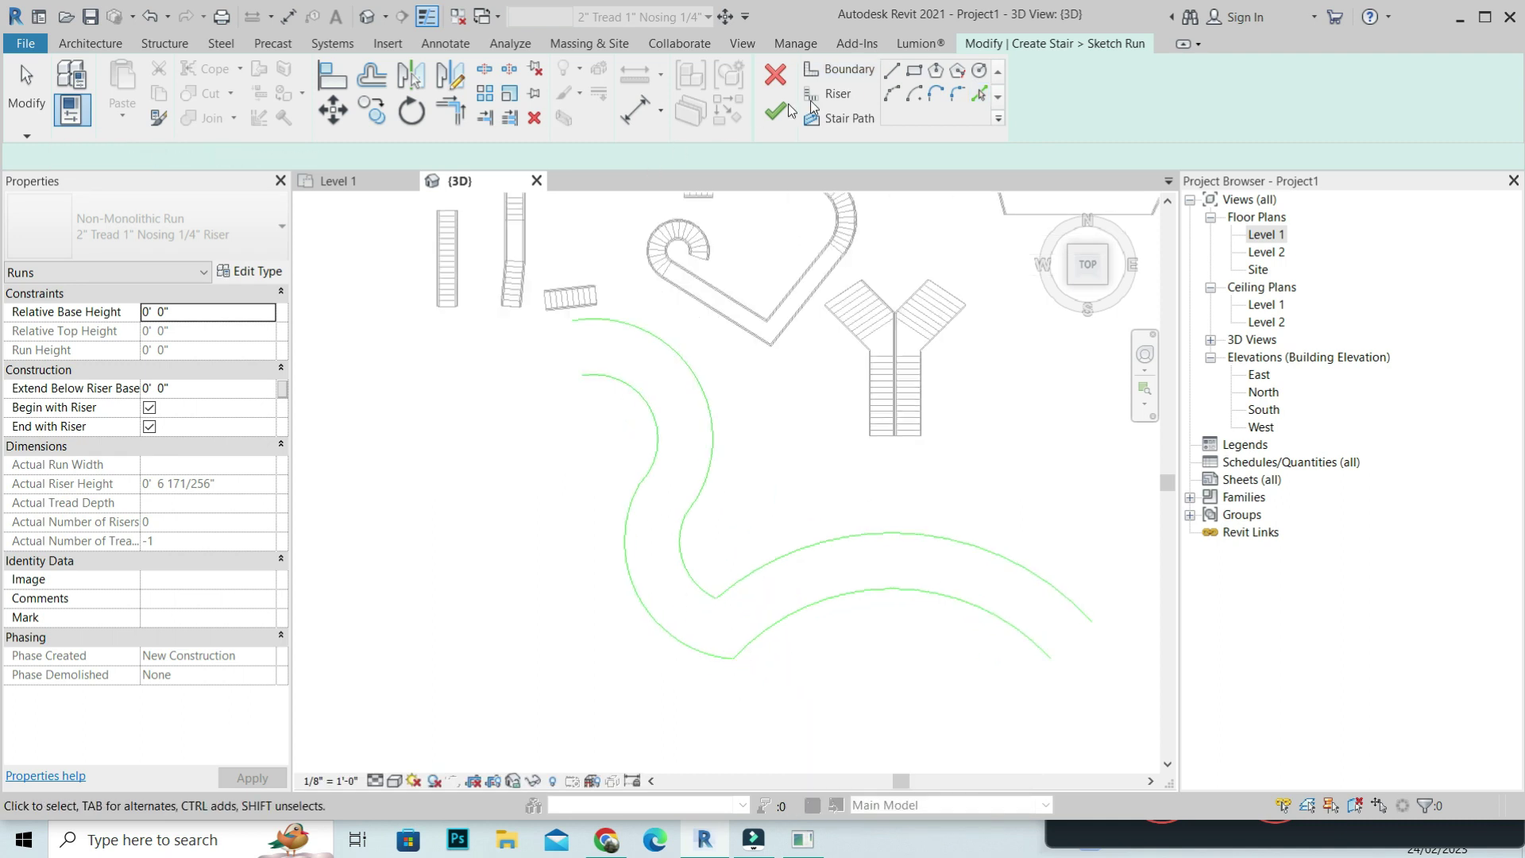
- Fillet the inner and outer corners where the S-curved boundary arcs meet
{"action": "left_click", "coordinate": [956, 95]}
{"action": "left_click", "coordinate": [707, 584]}
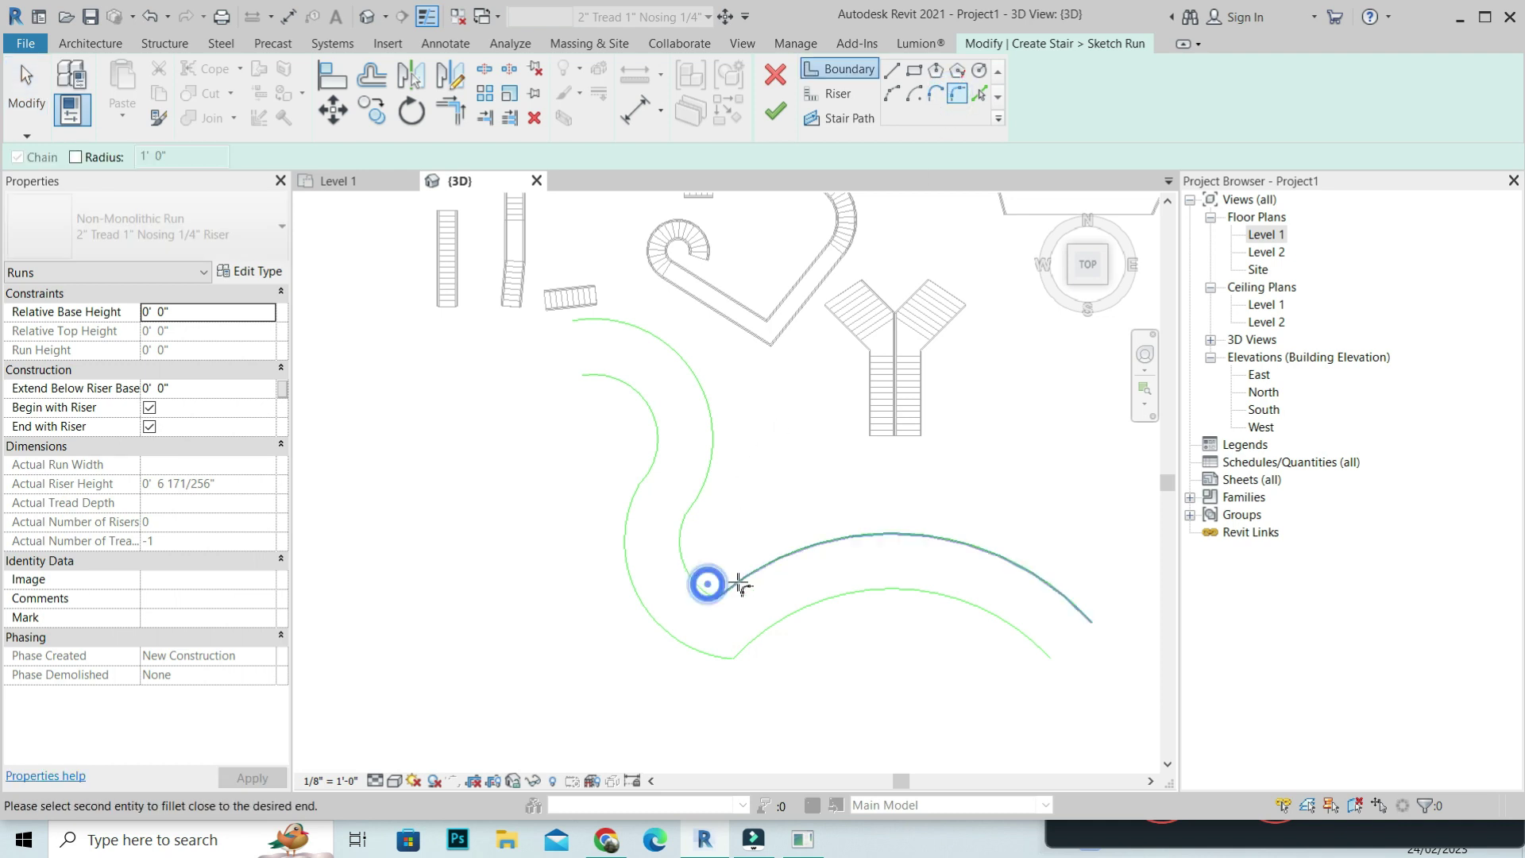
{"action": "scroll", "coordinate": [715, 584], "scroll_direction": "up", "scroll_amount": 2}
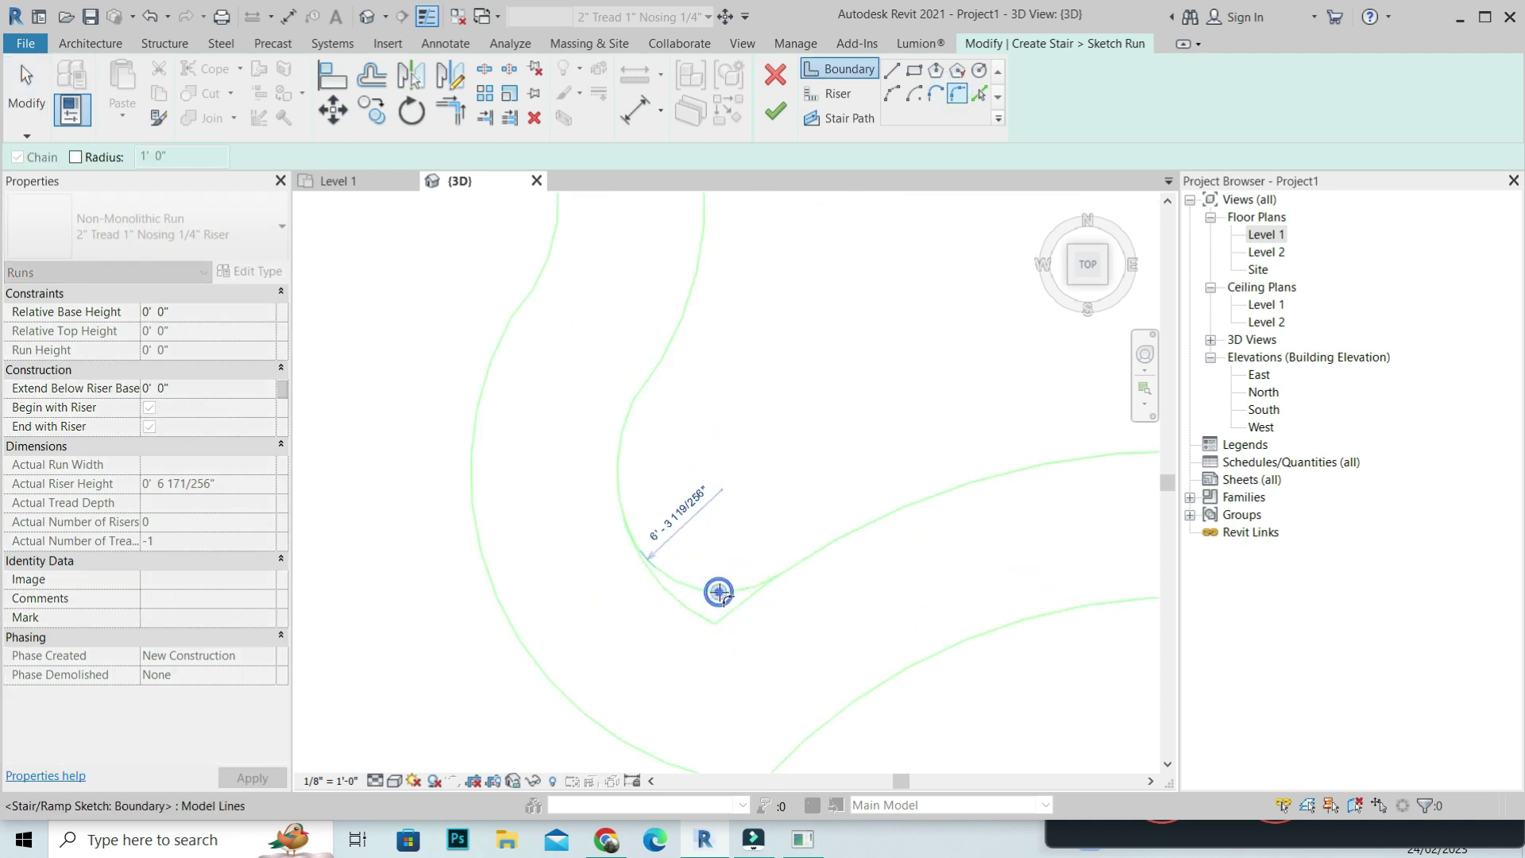
{"action": "left_click", "coordinate": [719, 592]}
{"action": "scroll", "coordinate": [693, 483], "scroll_direction": "down", "scroll_amount": 2}
{"action": "left_click", "coordinate": [759, 674]}
{"action": "scroll", "coordinate": [718, 667], "scroll_direction": "up", "scroll_amount": 2}
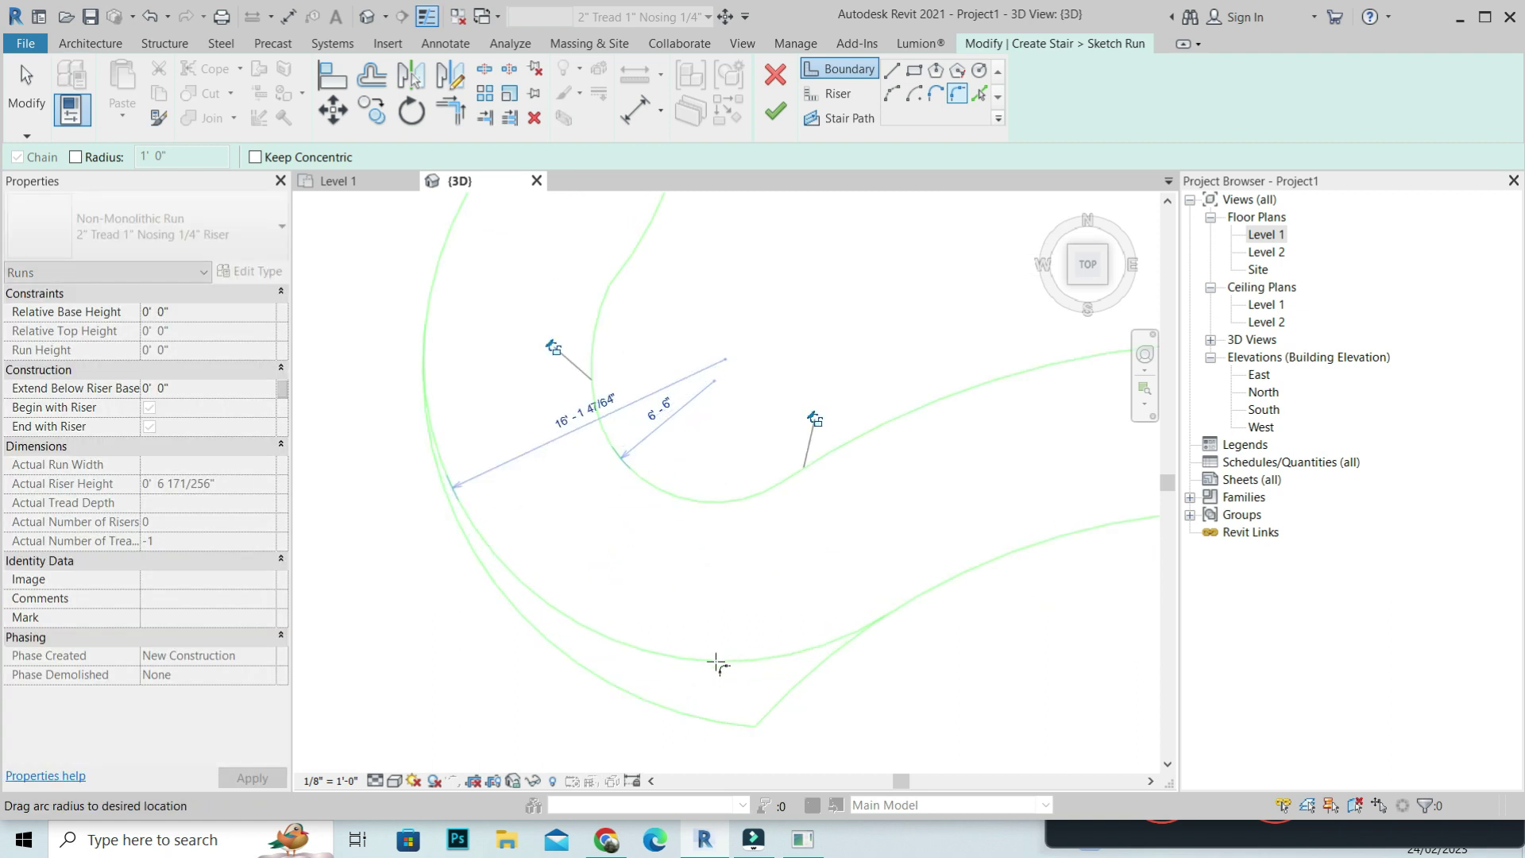
{"action": "left_click", "coordinate": [718, 665]}
{"action": "scroll", "coordinate": [767, 459], "scroll_direction": "down", "scroll_amount": 2}
{"action": "right_click", "coordinate": [769, 455]}
{"action": "left_click", "coordinate": [782, 460]}
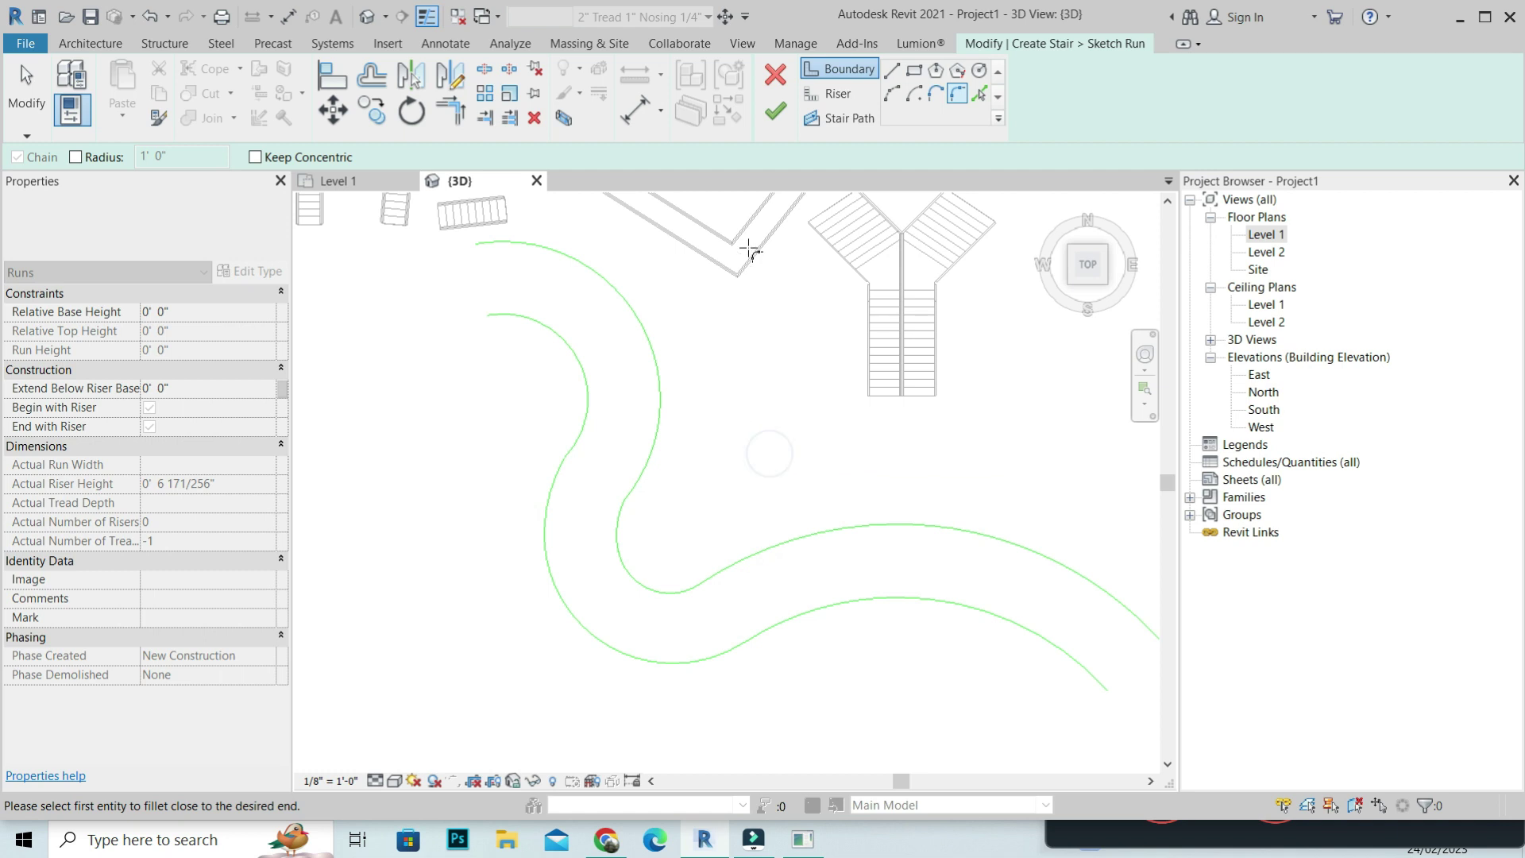
{"action": "key", "text": "Escape"}
{"action": "left_click", "coordinate": [828, 93]}
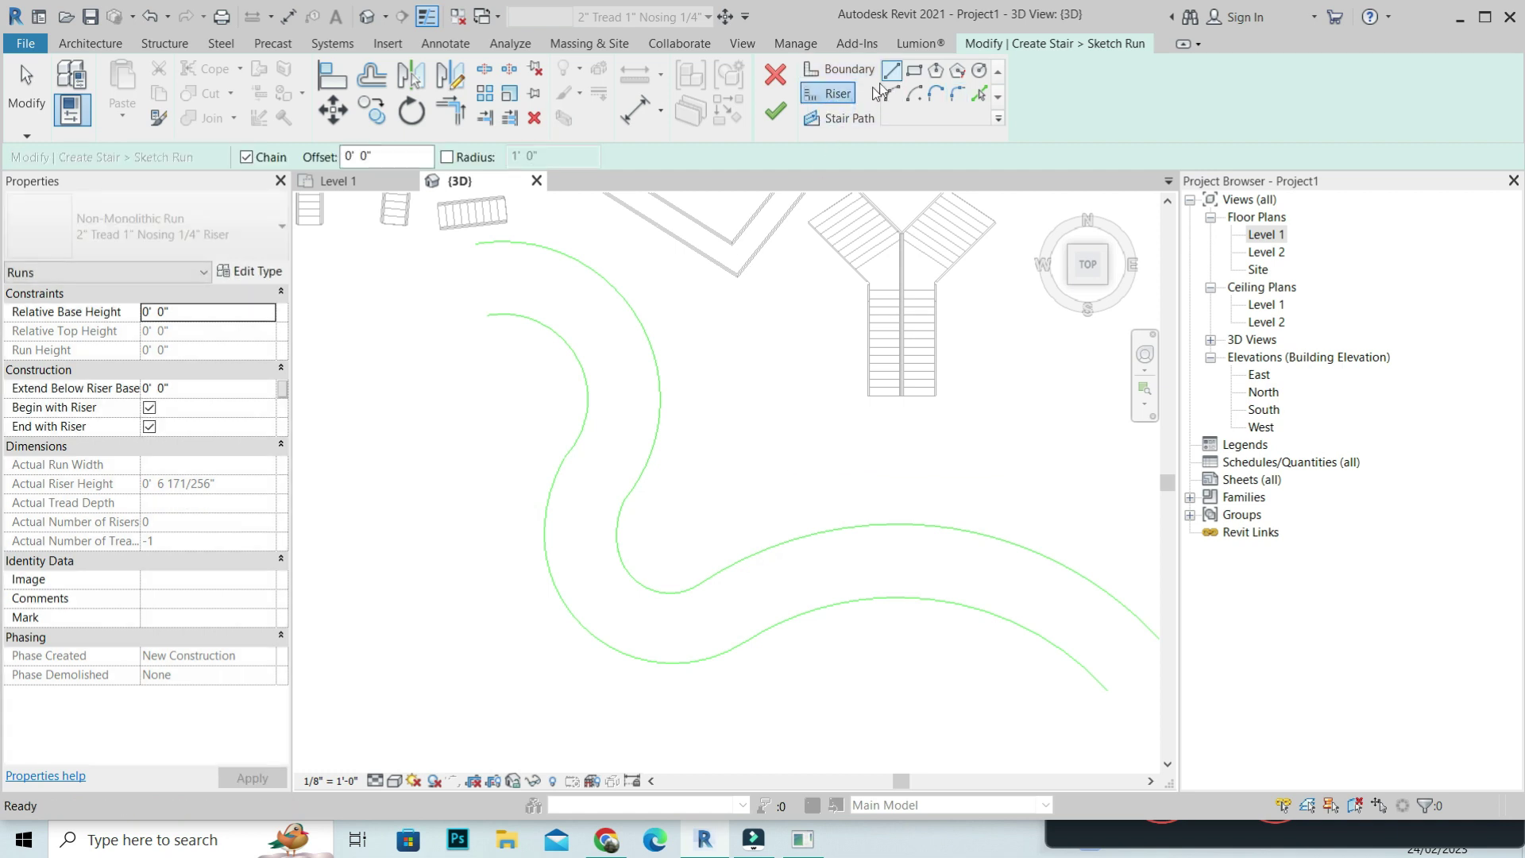
- Draw riser lines between the boundaries along the upper part of the curved run
{"action": "left_click", "coordinate": [475, 244]}
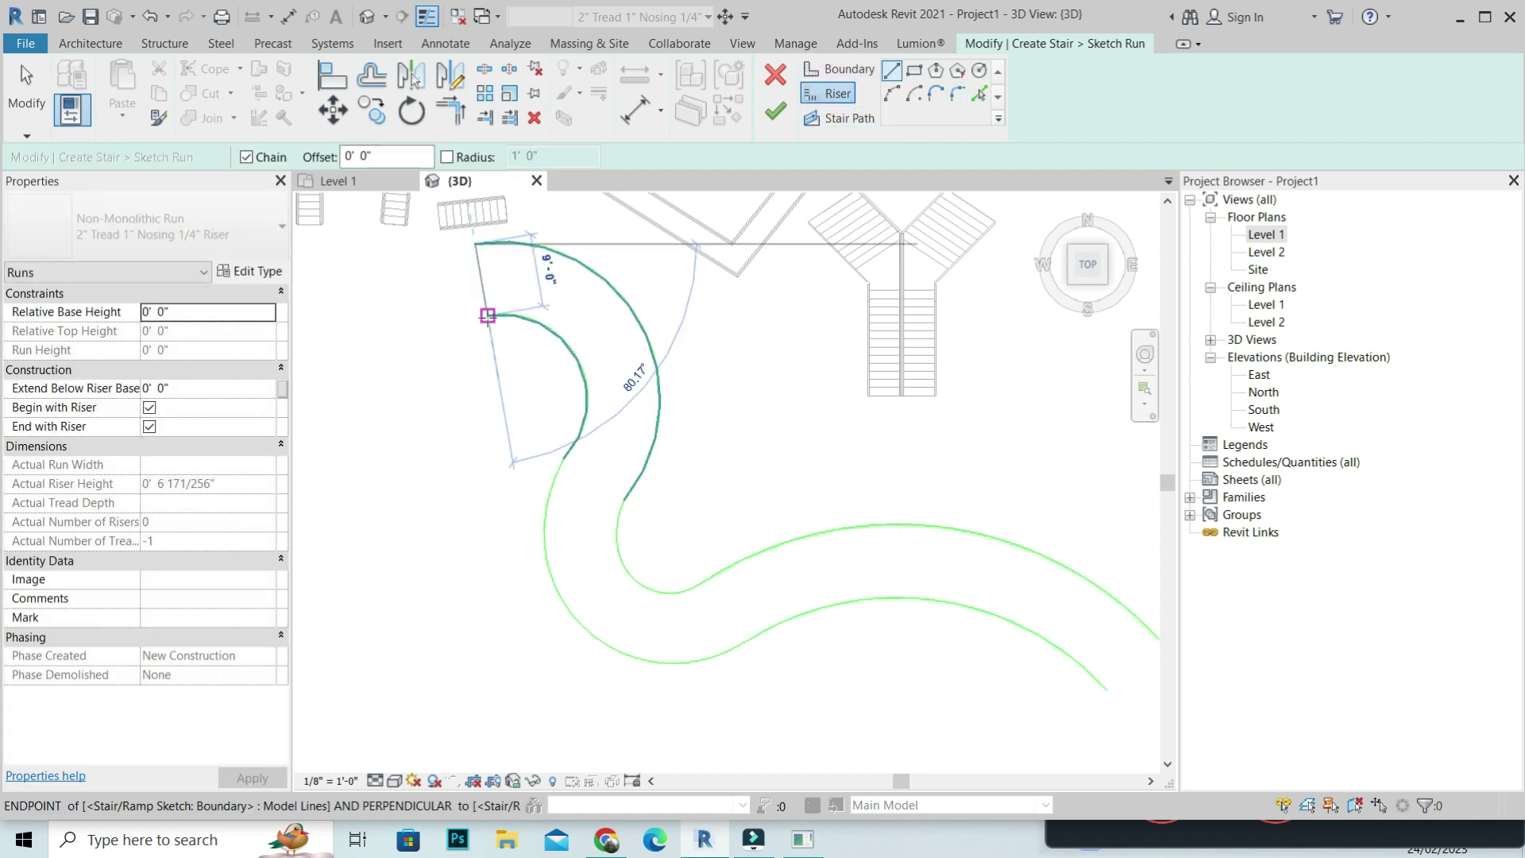
{"action": "left_click", "coordinate": [488, 313]}
{"action": "left_click", "coordinate": [551, 250]}
{"action": "left_click", "coordinate": [529, 317]}
{"action": "left_click", "coordinate": [572, 347]}
{"action": "left_click", "coordinate": [621, 299]}
{"action": "left_click", "coordinate": [654, 363]}
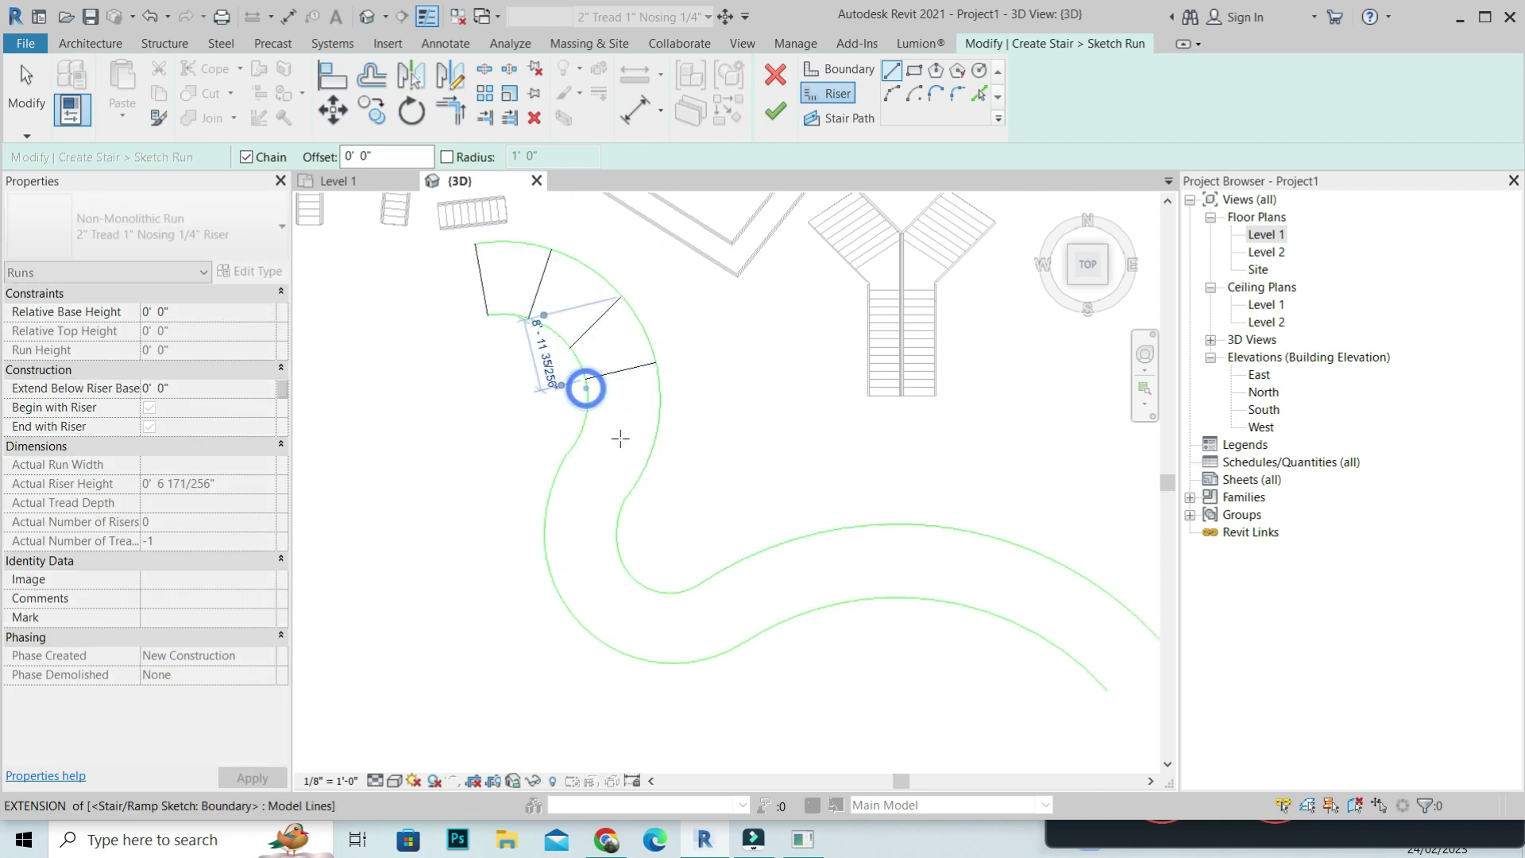
{"action": "left_click", "coordinate": [585, 379]}
{"action": "left_click", "coordinate": [653, 447]}
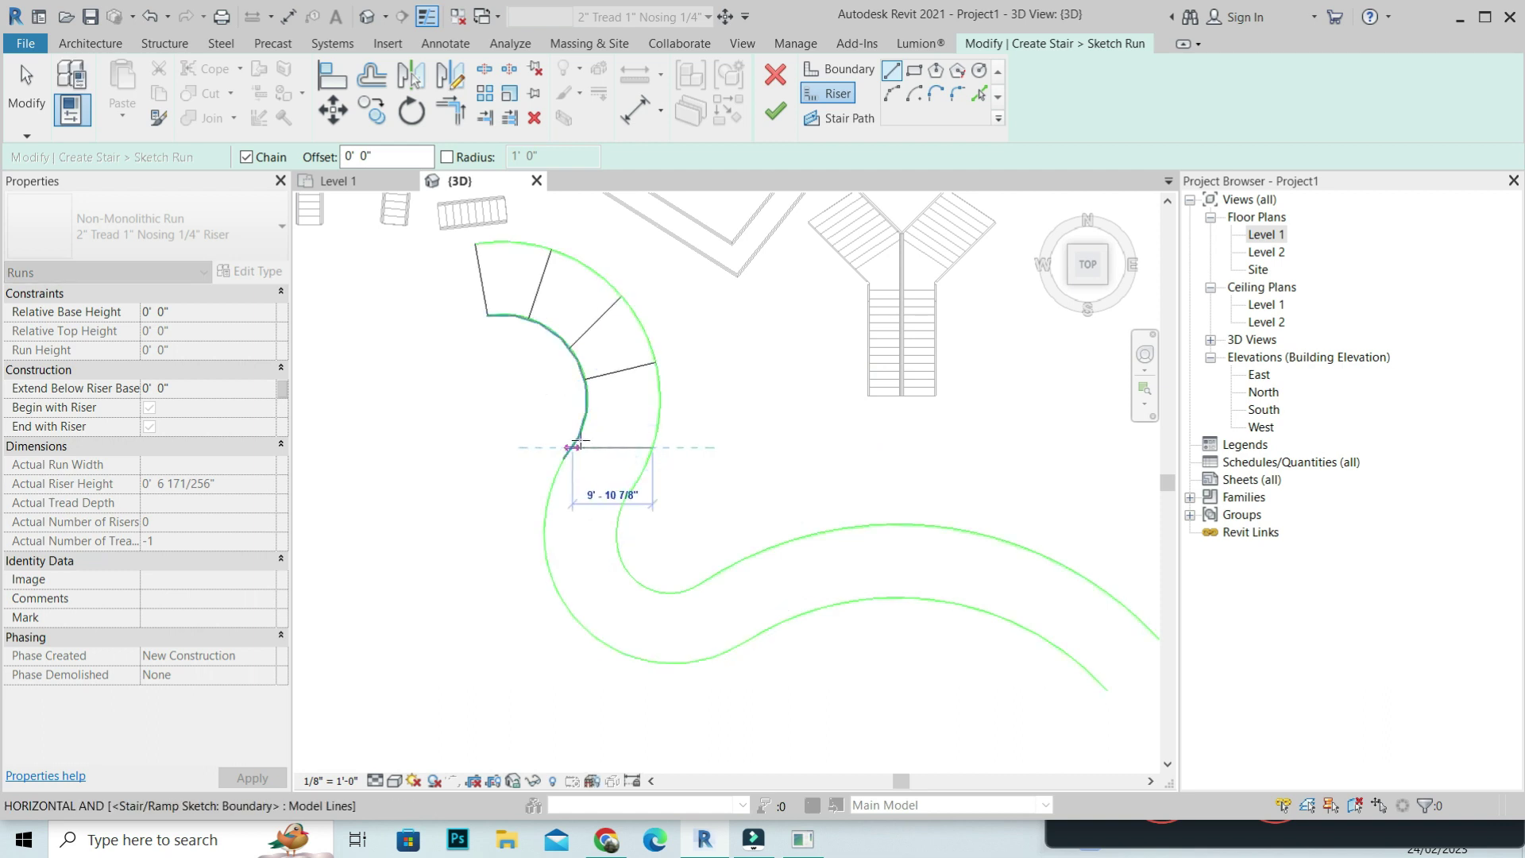
{"action": "left_click", "coordinate": [545, 517]}
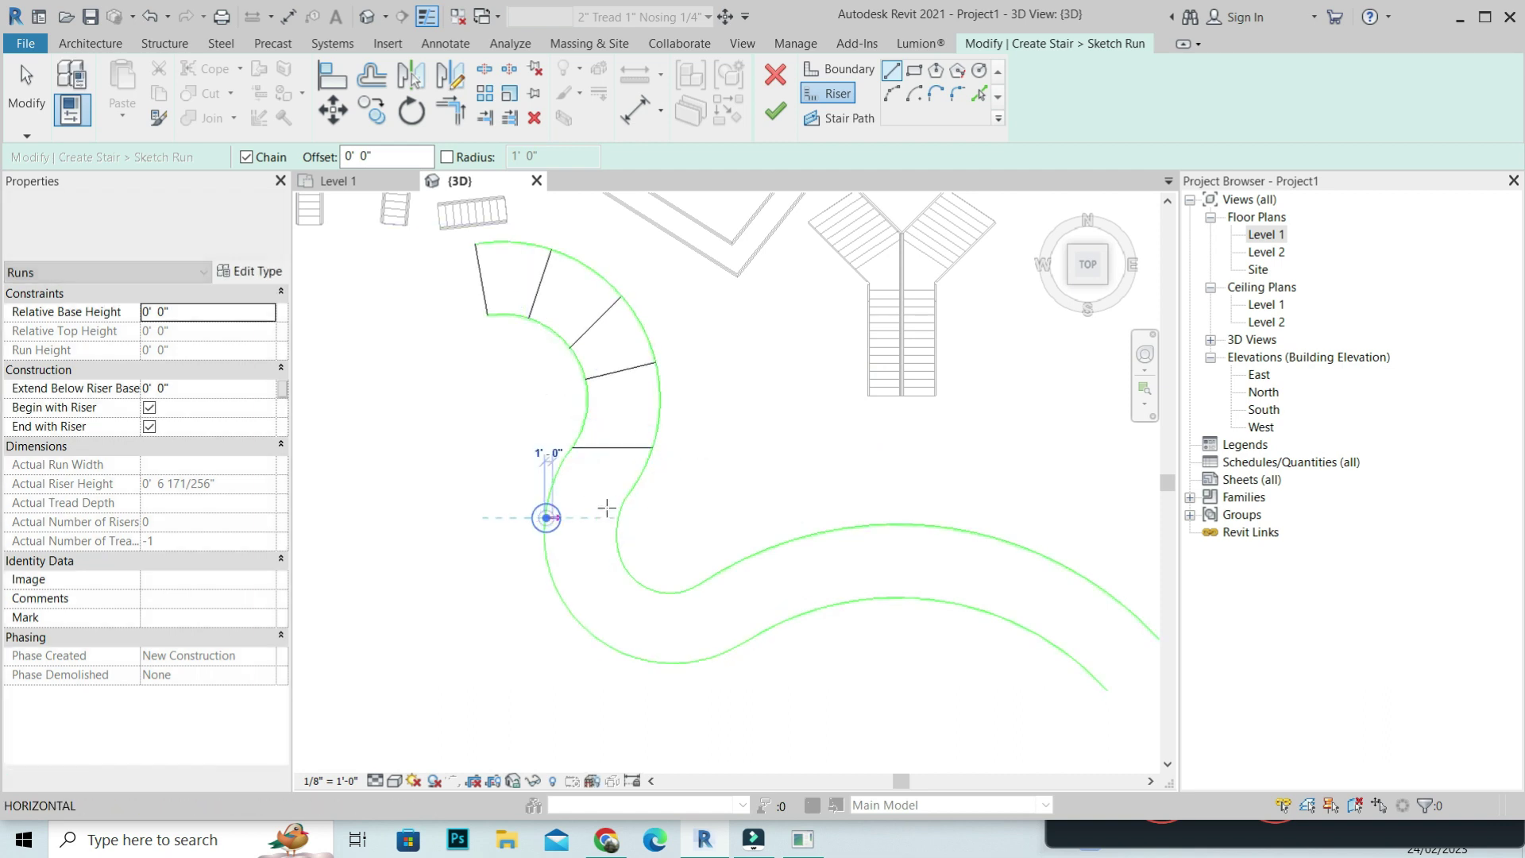
{"action": "right_click", "coordinate": [672, 484]}
{"action": "left_click", "coordinate": [705, 496]}
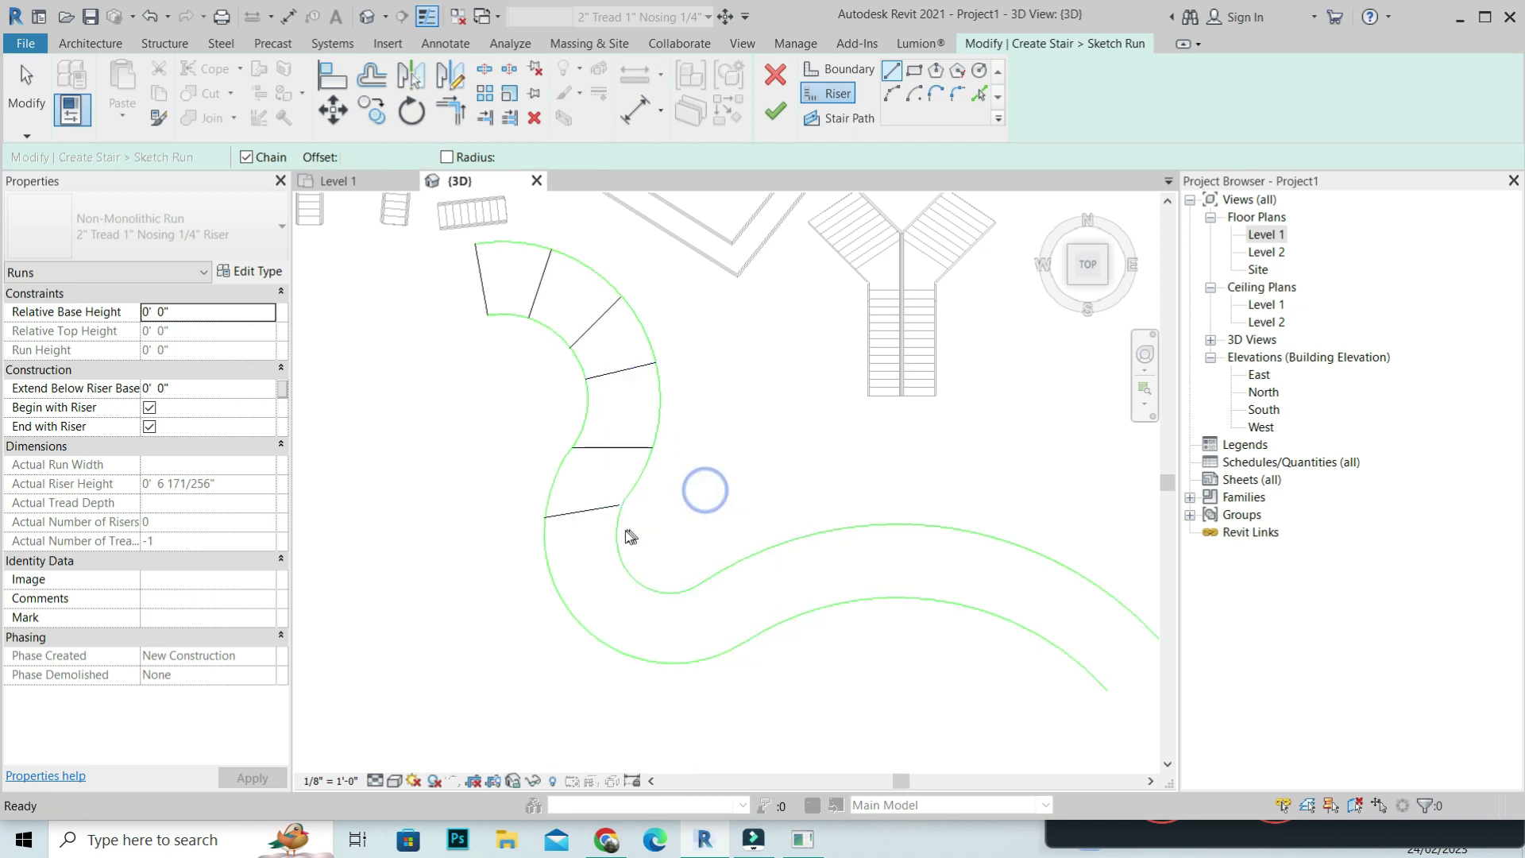
- Add riser lines across the run around the bend into the lower curve
{"action": "left_click", "coordinate": [620, 545]}
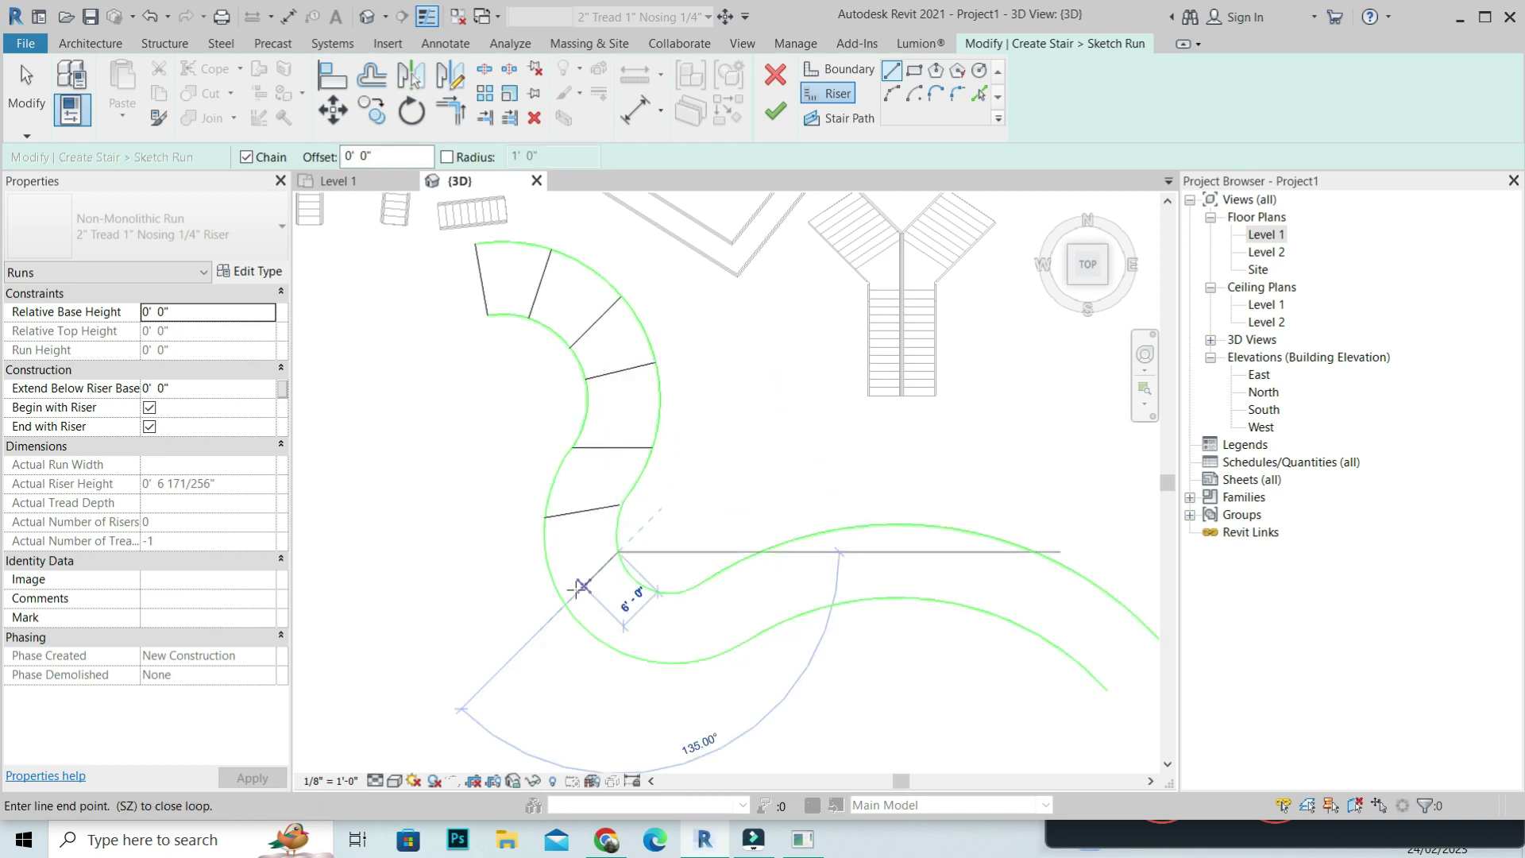
{"action": "left_click", "coordinate": [669, 594]}
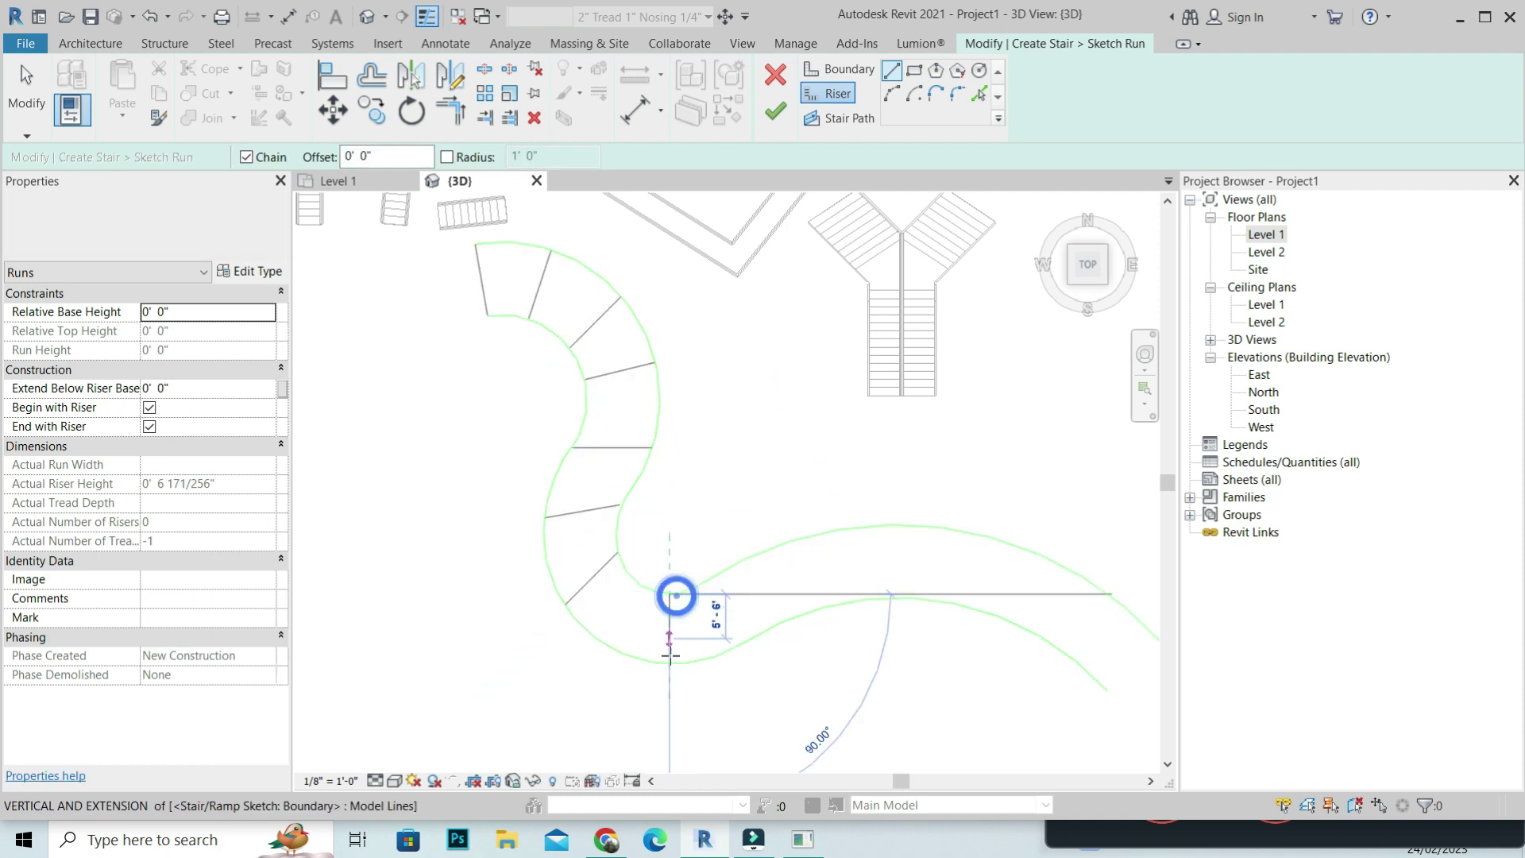
{"action": "left_click", "coordinate": [668, 661]}
{"action": "left_click", "coordinate": [727, 569]}
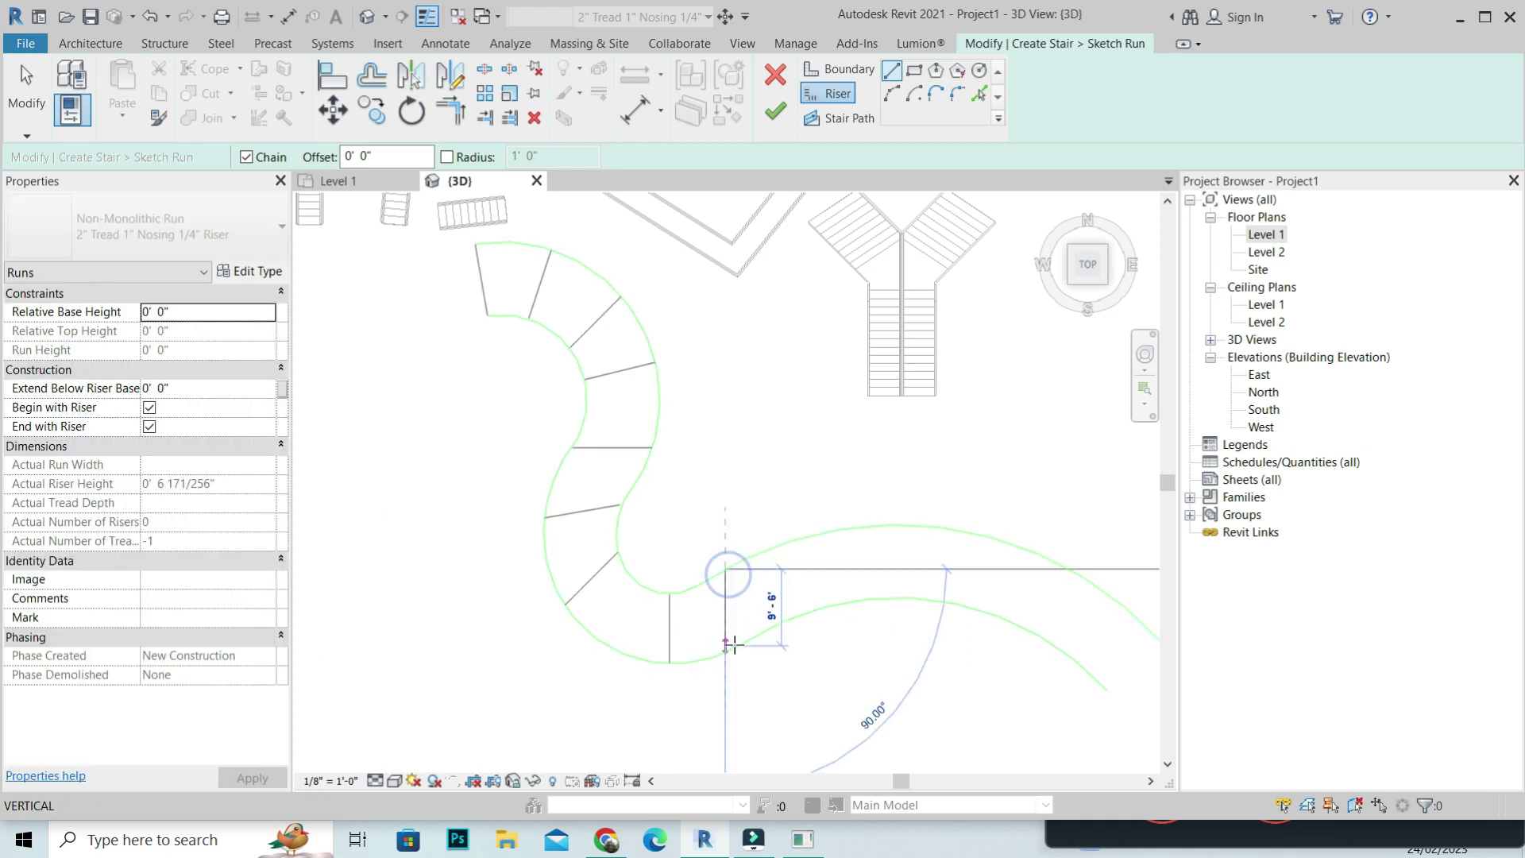
{"action": "left_click", "coordinate": [744, 642]}
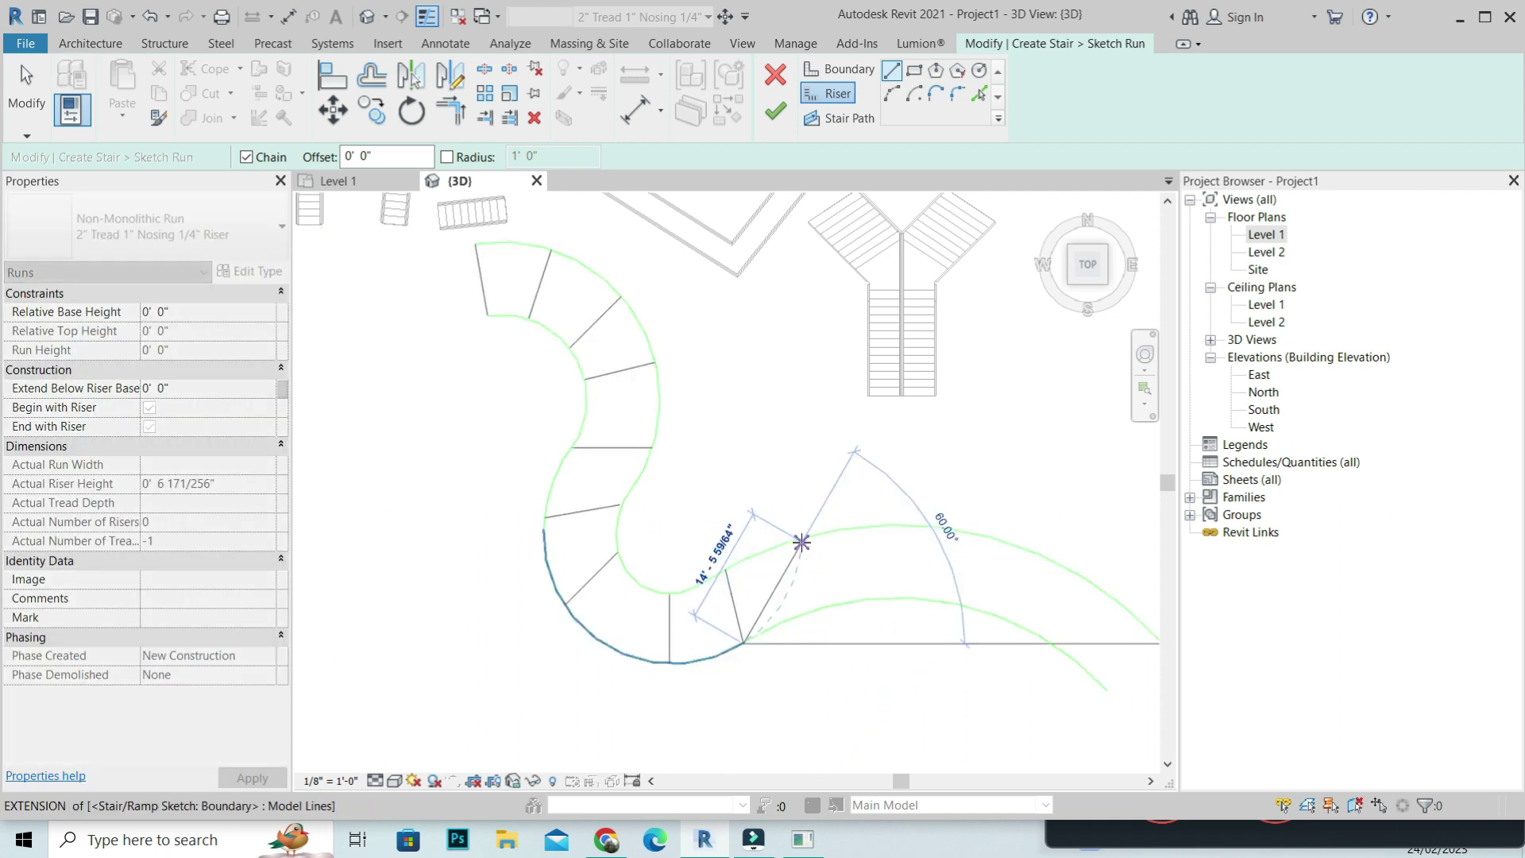
{"action": "right_click", "coordinate": [722, 467]}
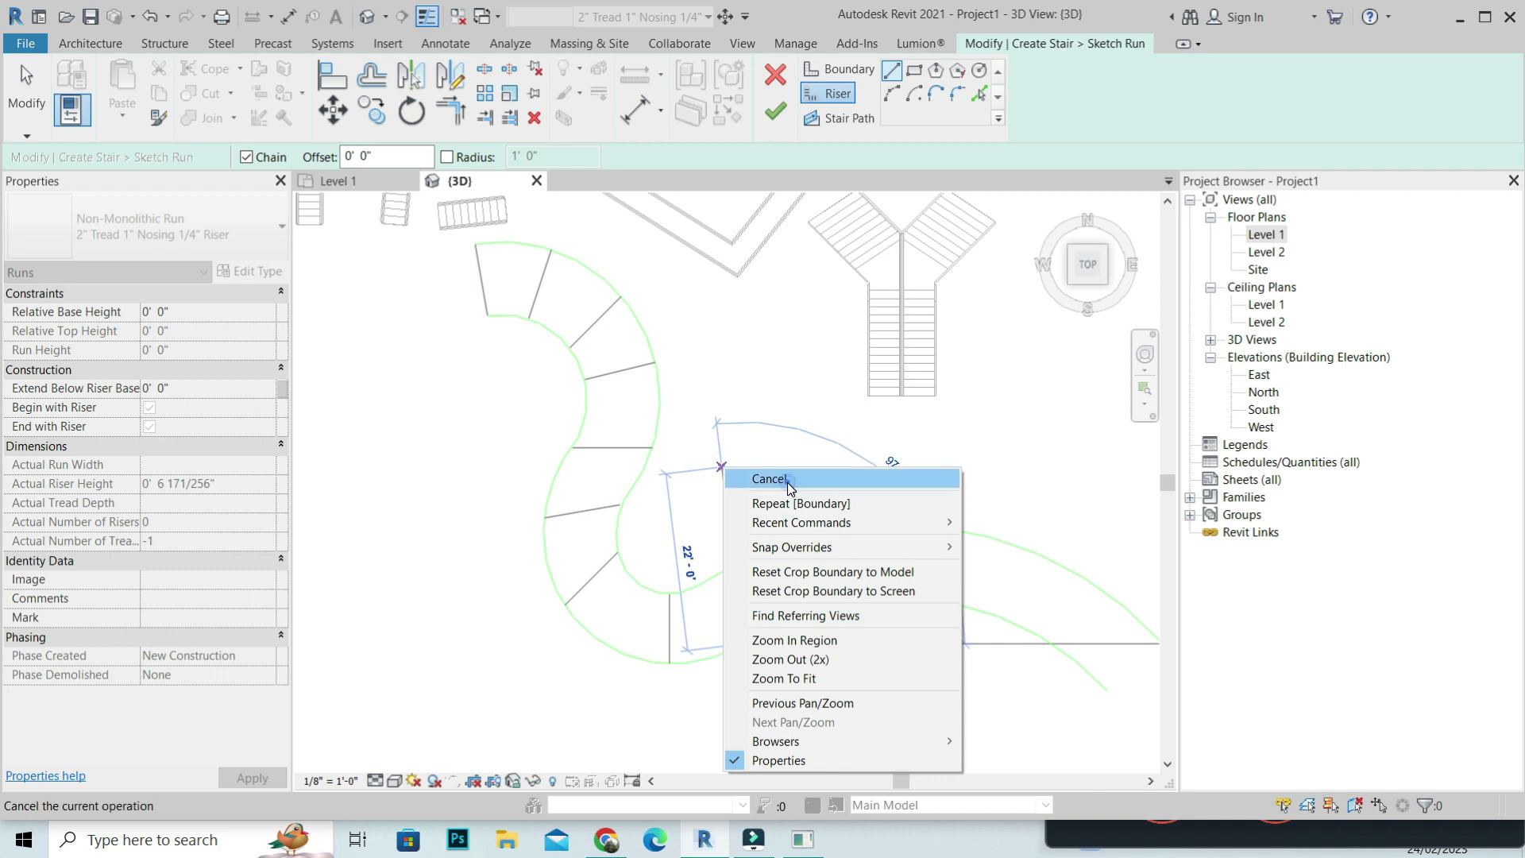
{"action": "left_click", "coordinate": [767, 478]}
- Continue placing risers between the upper and lower boundaries along the lower curve
{"action": "left_click", "coordinate": [810, 612]}
{"action": "left_click", "coordinate": [800, 539]}
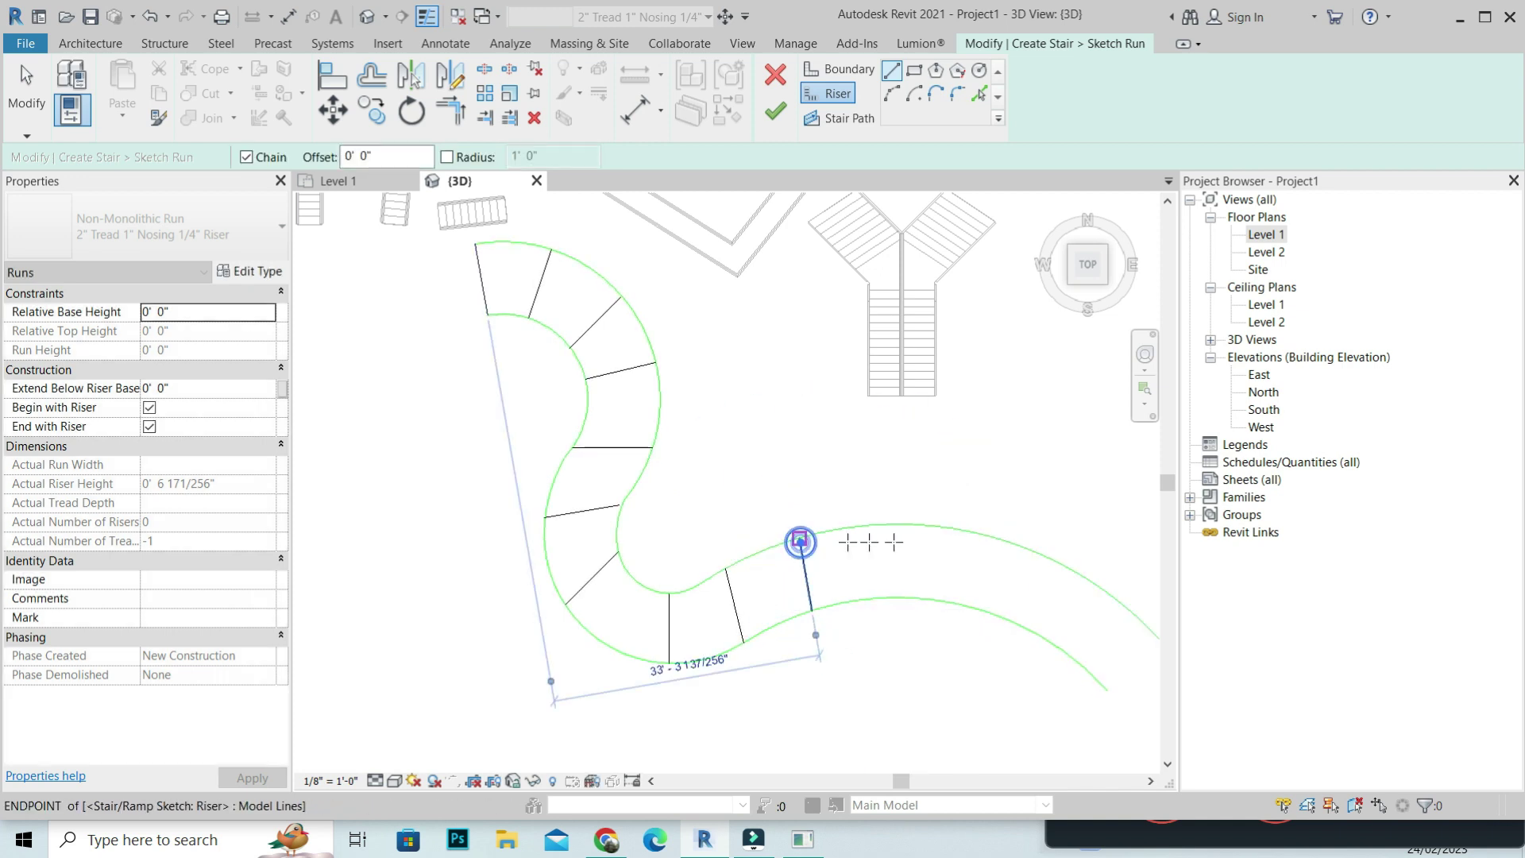
{"action": "left_click", "coordinate": [880, 525]}
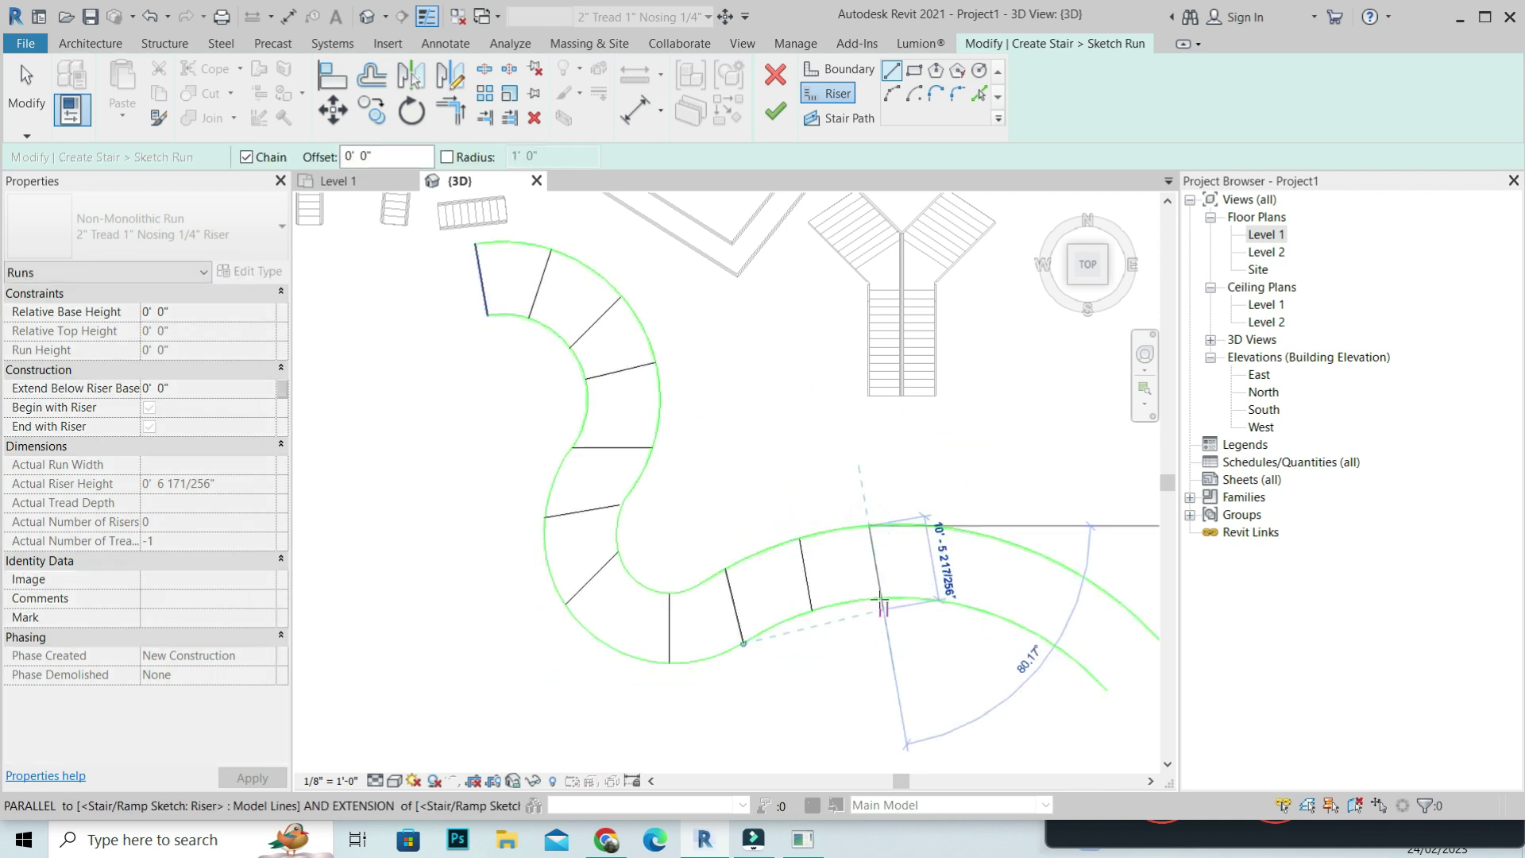
{"action": "left_click", "coordinate": [881, 597]}
{"action": "left_click", "coordinate": [941, 527]}
{"action": "left_click", "coordinate": [934, 599]}
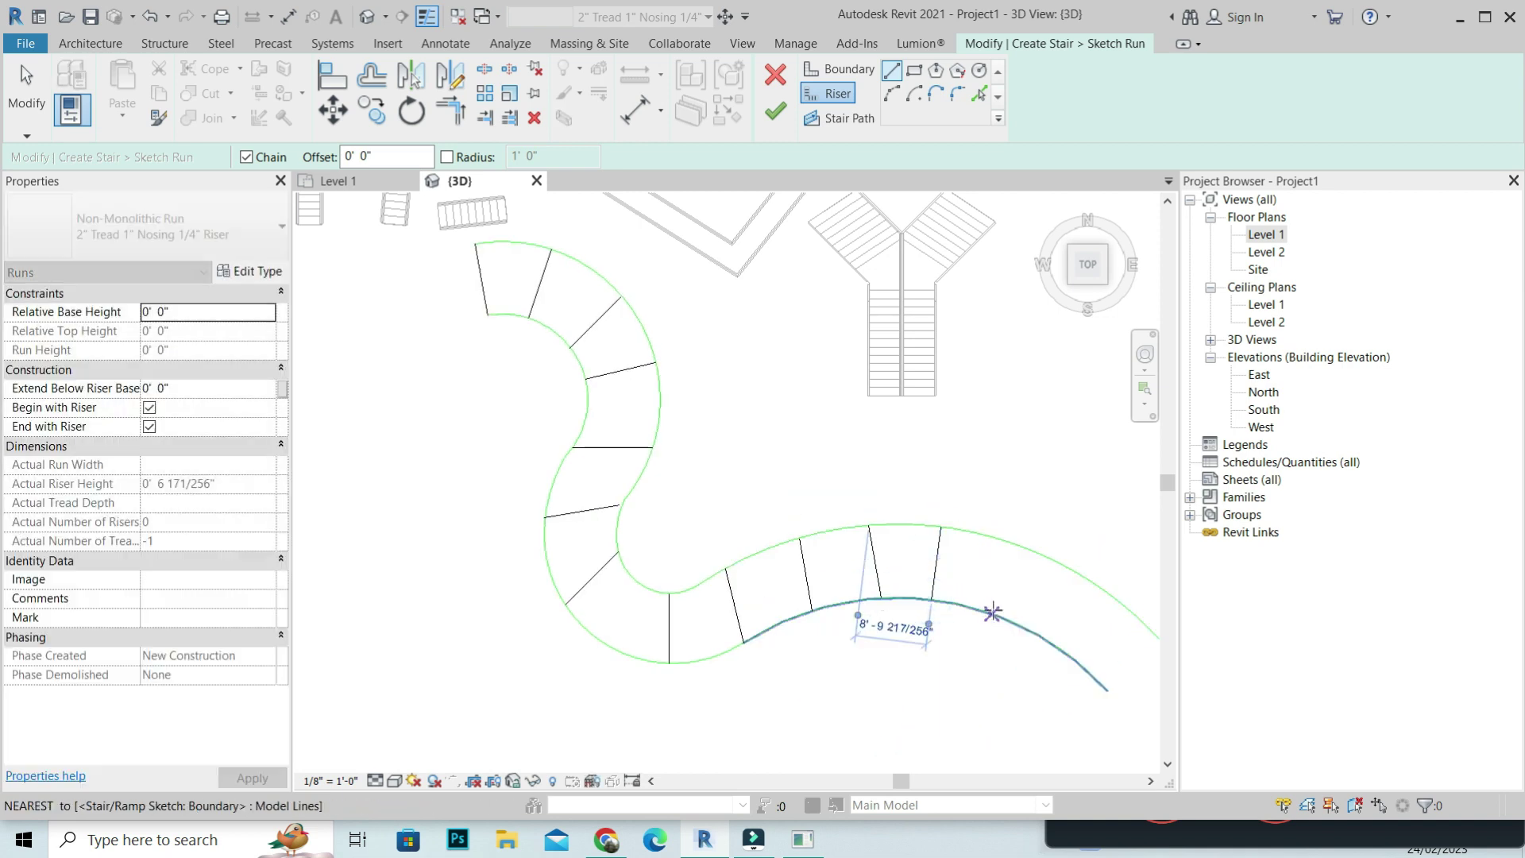
{"action": "left_click", "coordinate": [992, 613]}
{"action": "left_click", "coordinate": [1016, 545]}
{"action": "scroll", "coordinate": [1009, 620], "scroll_direction": "down", "scroll_amount": 2}
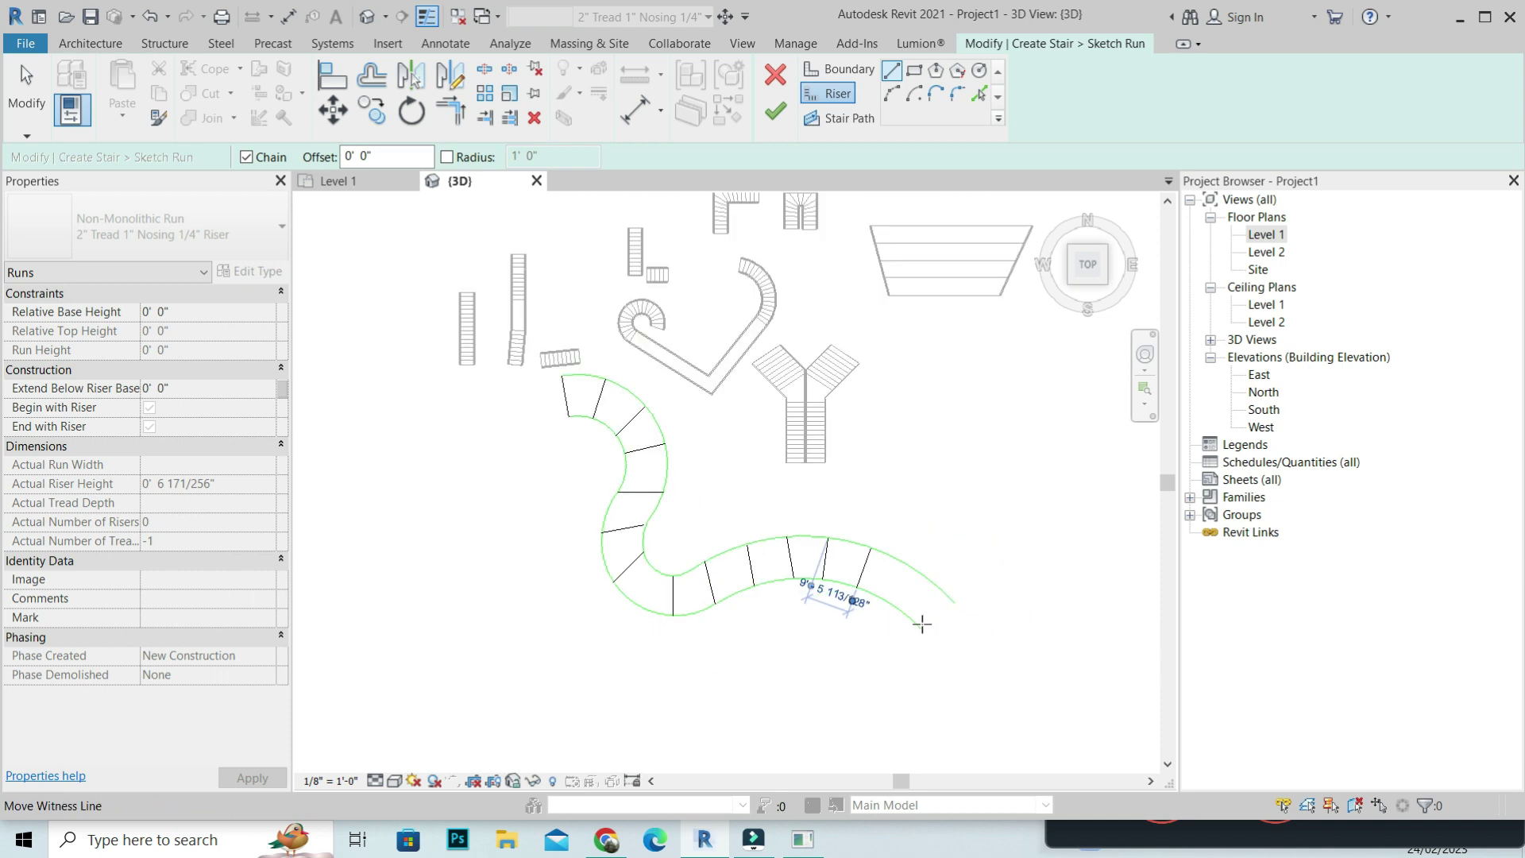
{"action": "scroll", "coordinate": [905, 636], "scroll_direction": "up", "scroll_amount": 2}
- Add the final risers at the run's lower end and stop the riser chain
{"action": "left_click", "coordinate": [909, 532]}
{"action": "left_click", "coordinate": [868, 592]}
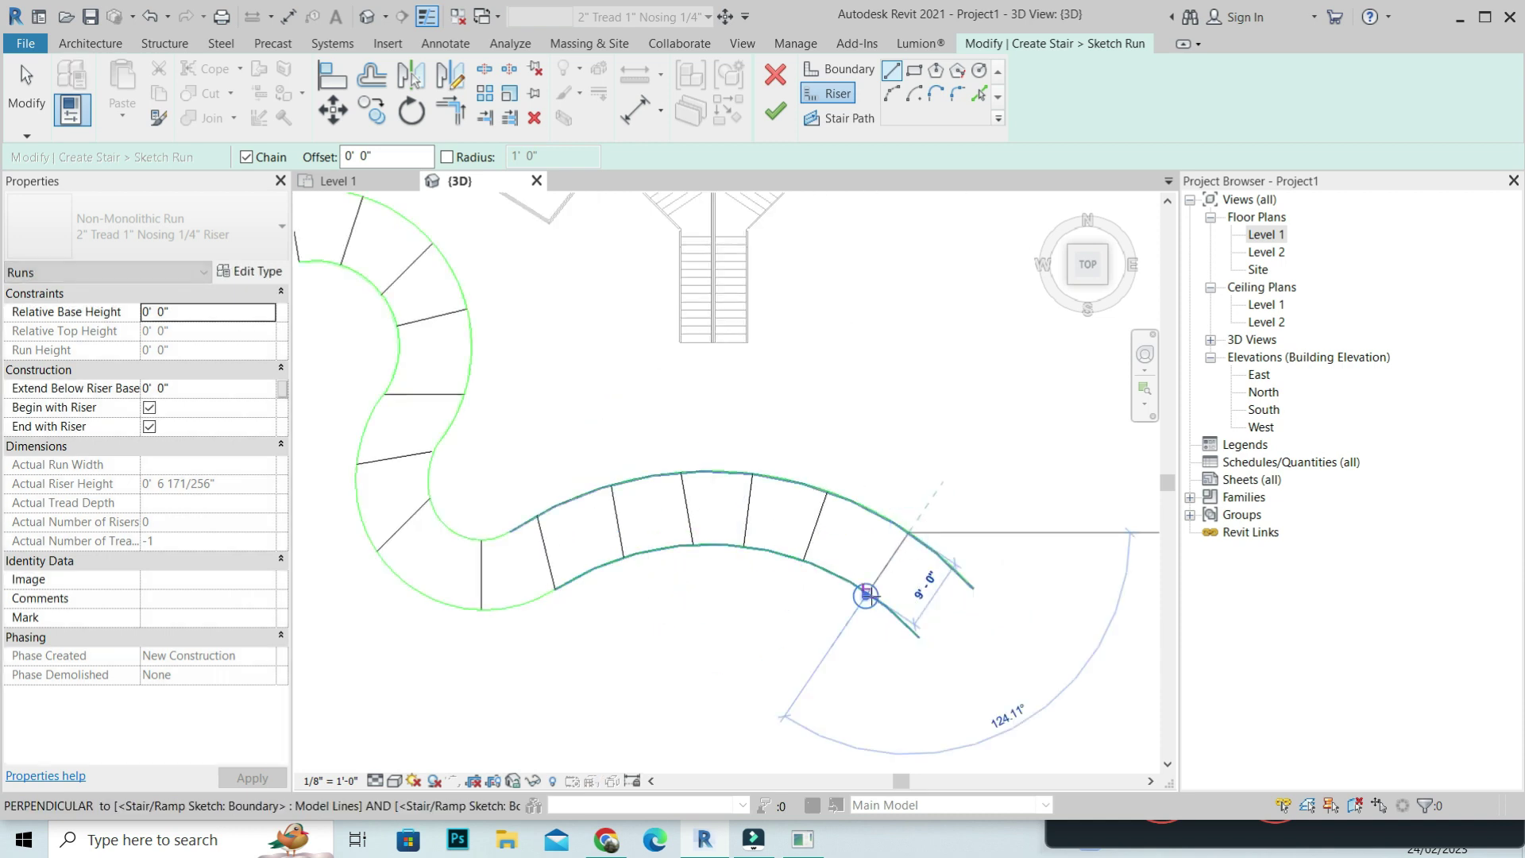
{"action": "left_click", "coordinate": [922, 635]}
{"action": "left_click", "coordinate": [991, 571]}
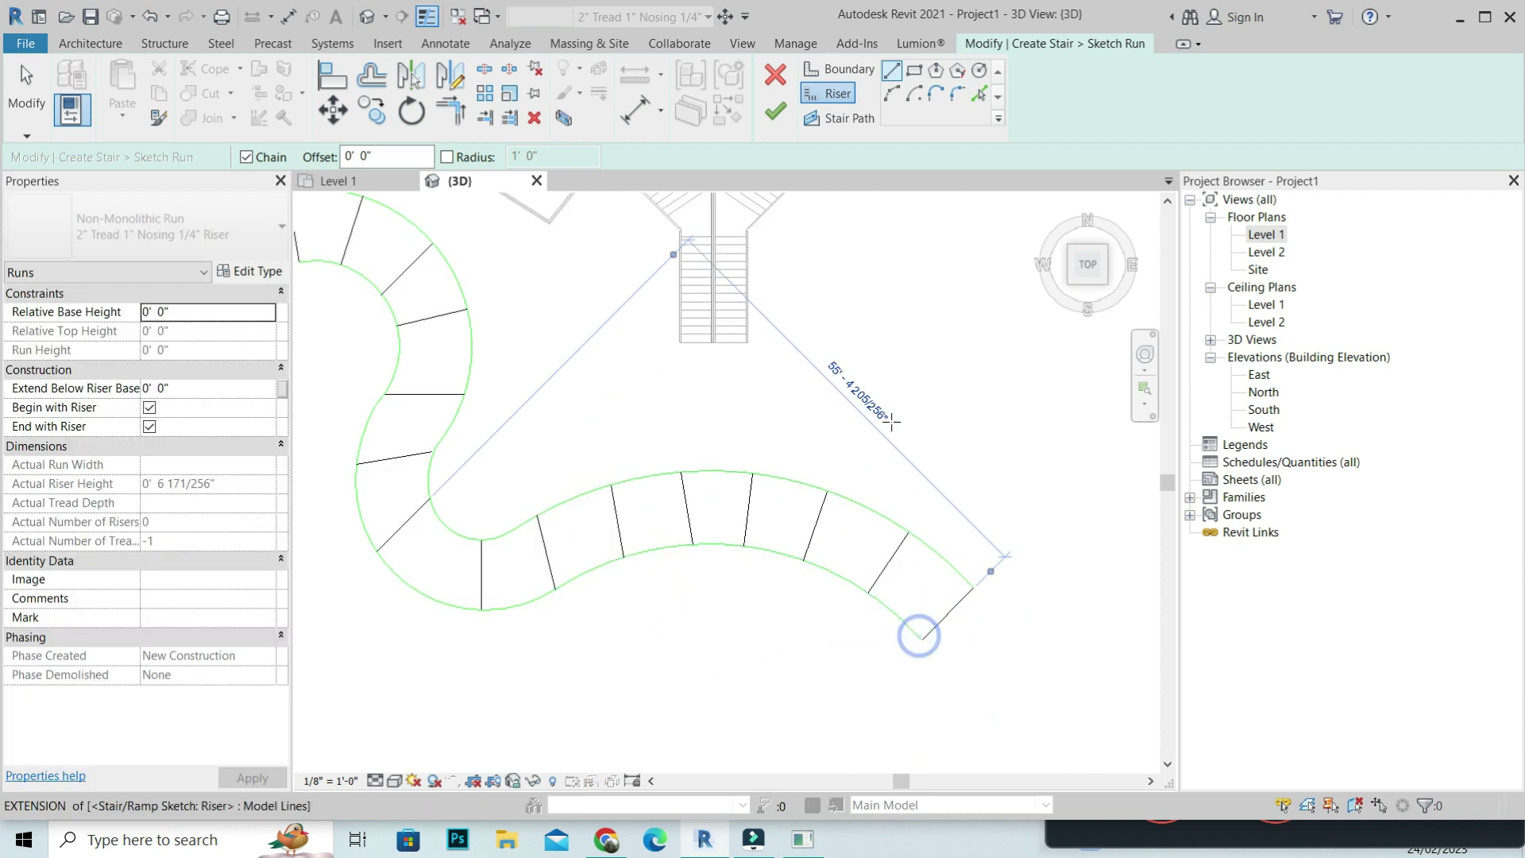
{"action": "right_click", "coordinate": [891, 416]}
{"action": "left_click", "coordinate": [926, 426]}
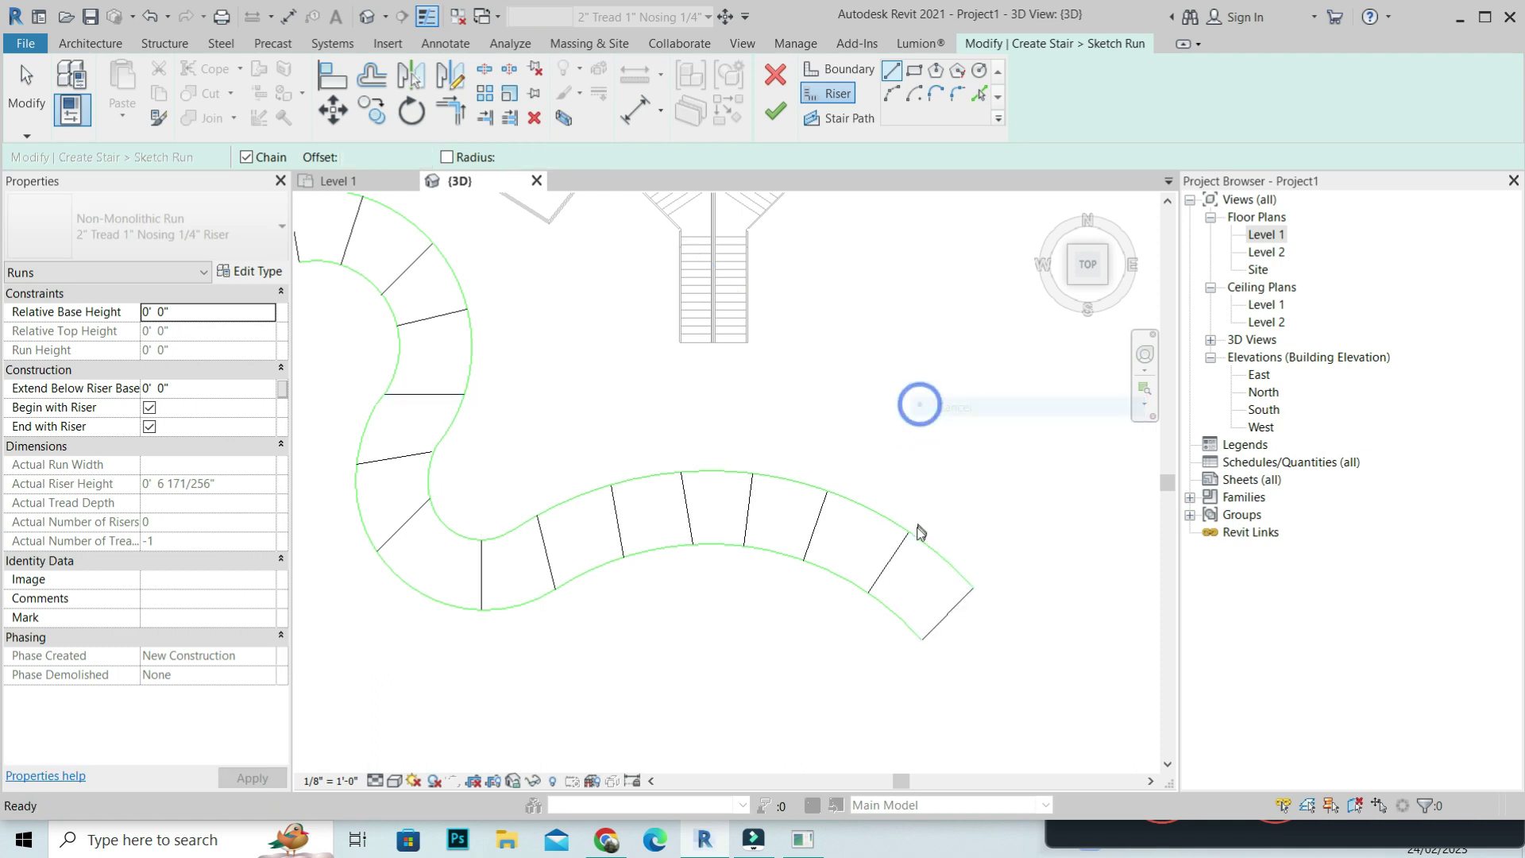
{"action": "scroll", "coordinate": [921, 500], "scroll_direction": "down", "scroll_amount": 2}
{"action": "left_click", "coordinate": [840, 118]}
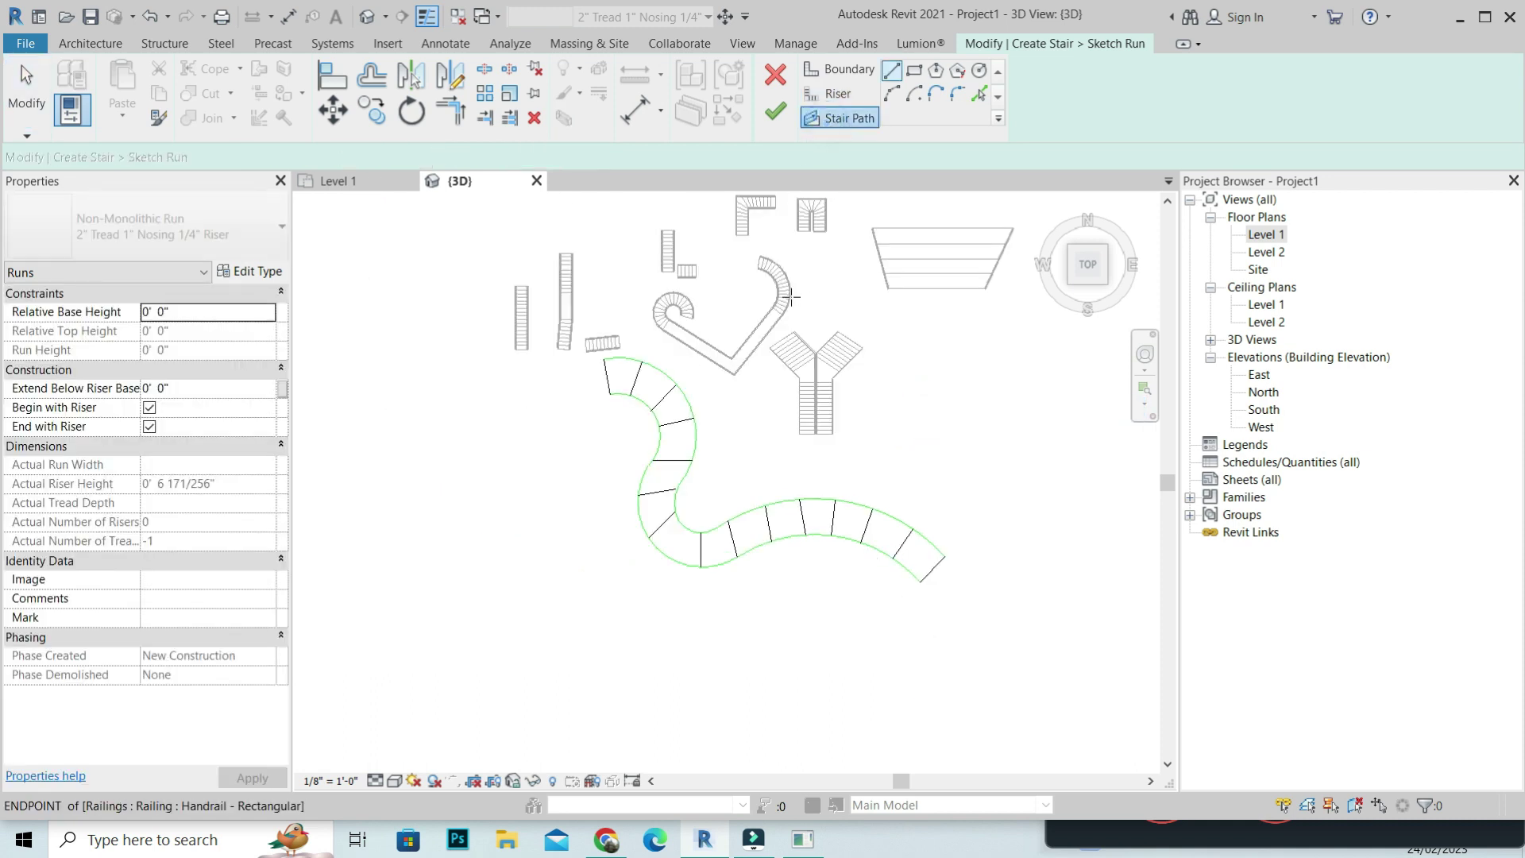
- Draw Start-End-Radius stair path arcs from the end riser along the run centre
{"action": "left_click", "coordinate": [891, 93]}
{"action": "scroll", "coordinate": [898, 563], "scroll_direction": "up", "scroll_amount": 2}
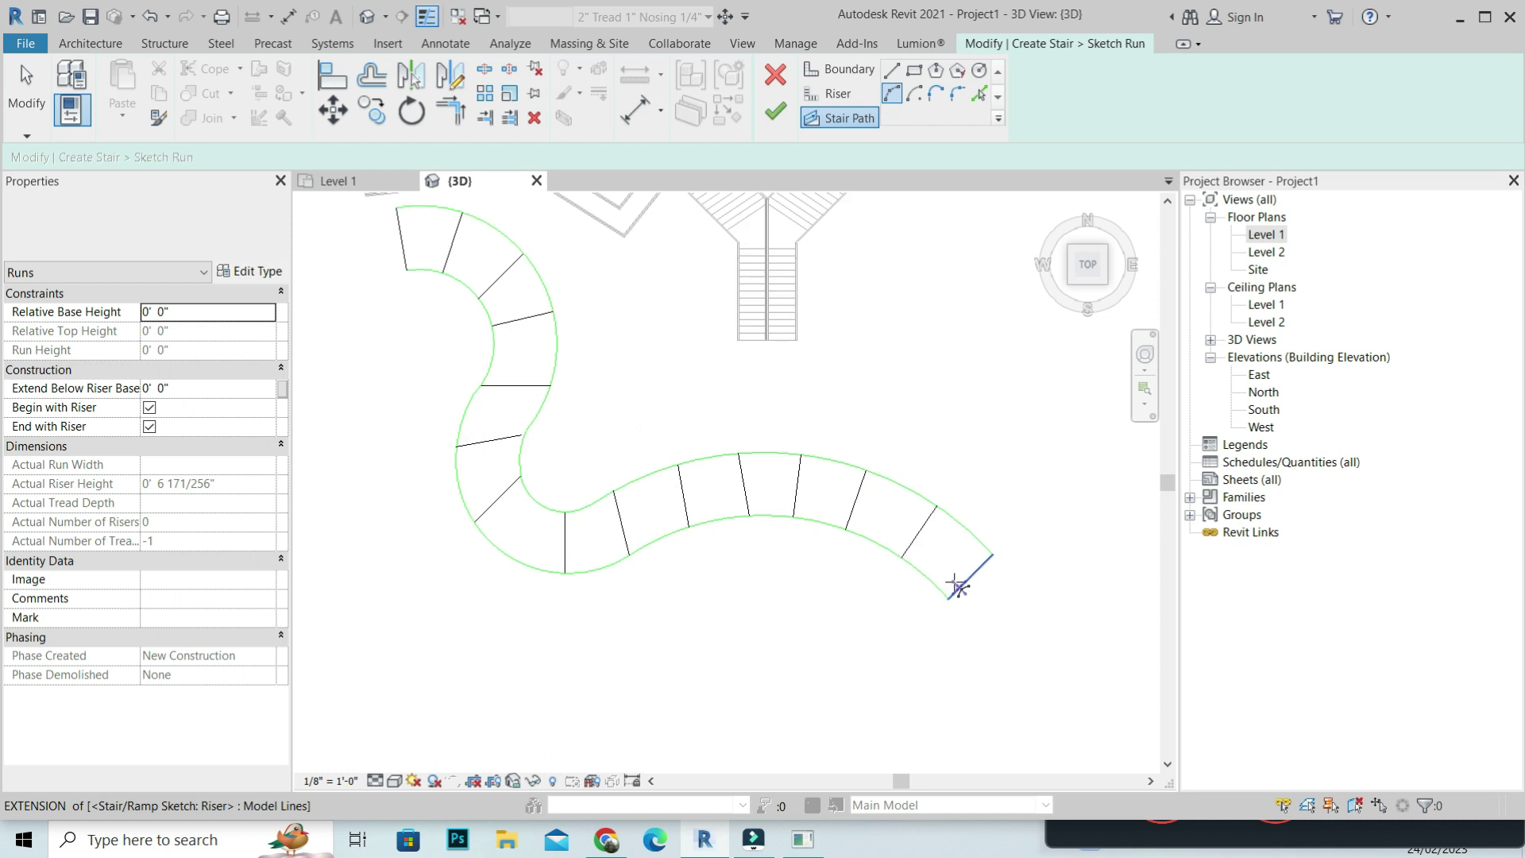
{"action": "left_click", "coordinate": [963, 587]}
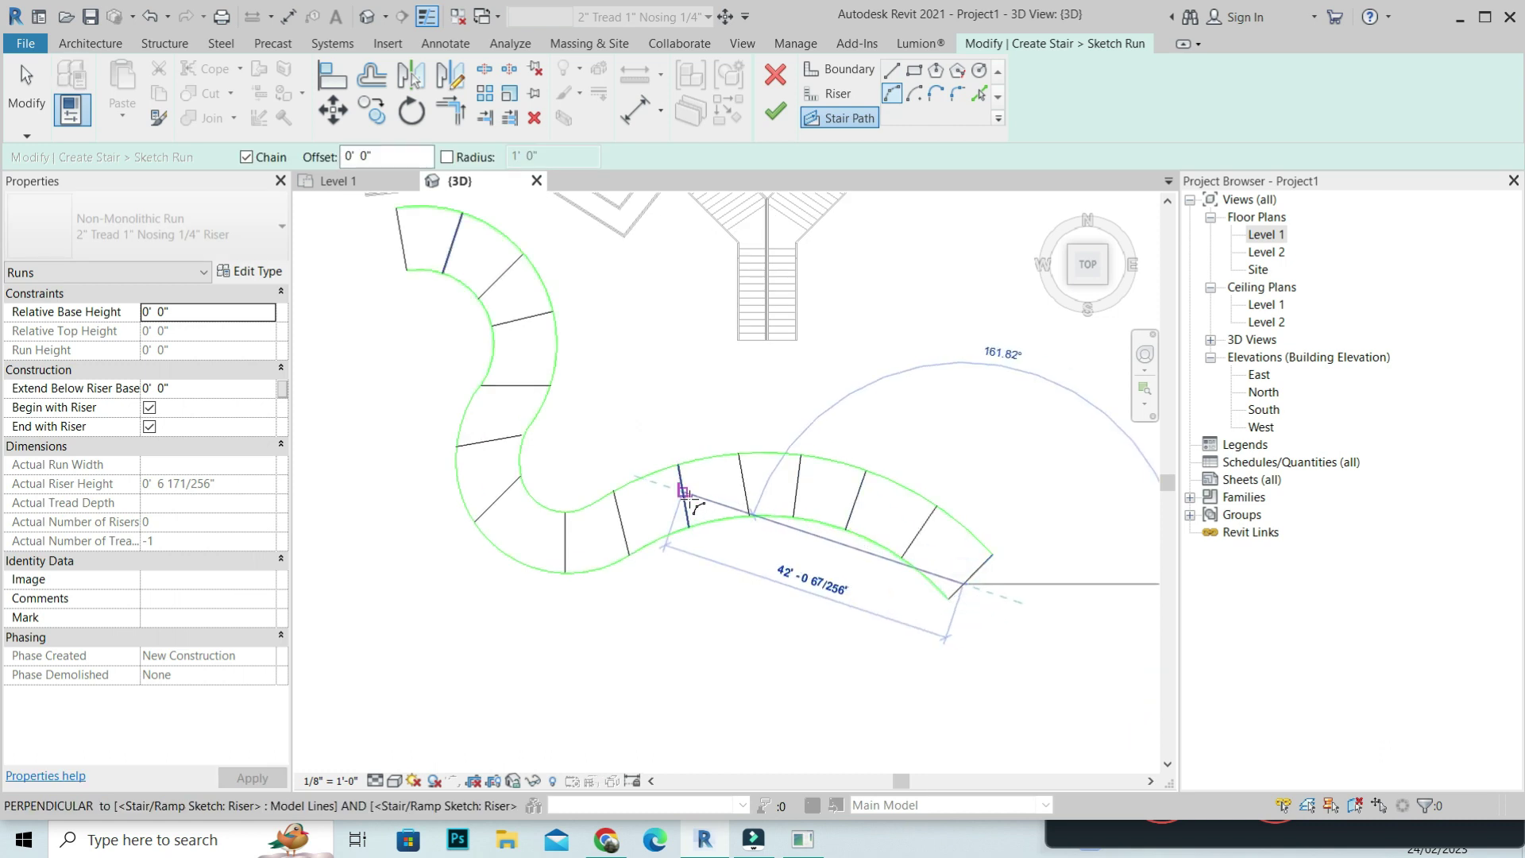
{"action": "left_click", "coordinate": [685, 491]}
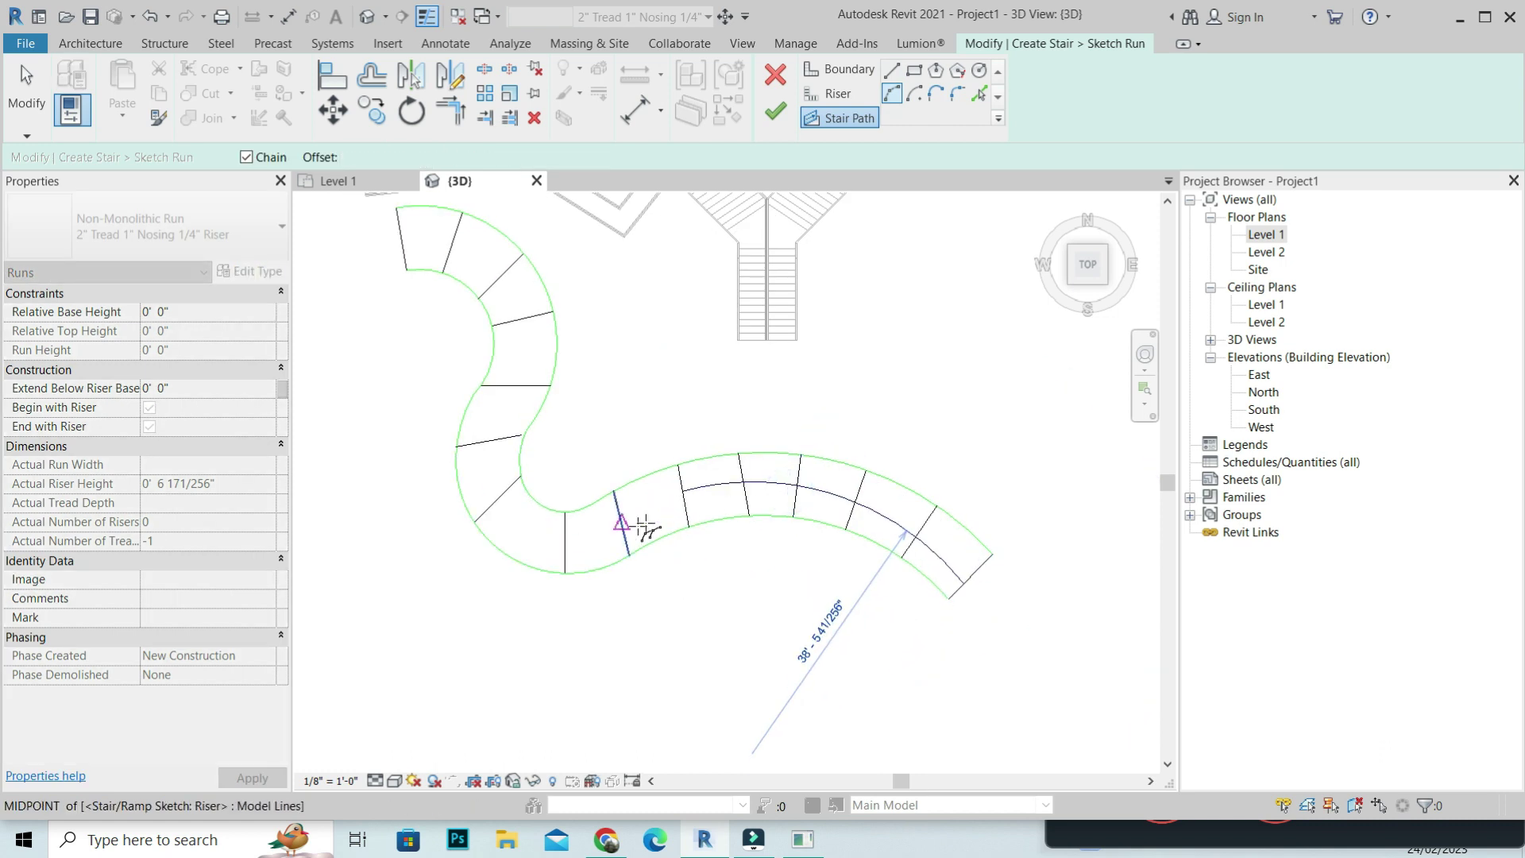
{"action": "left_click", "coordinate": [684, 493]}
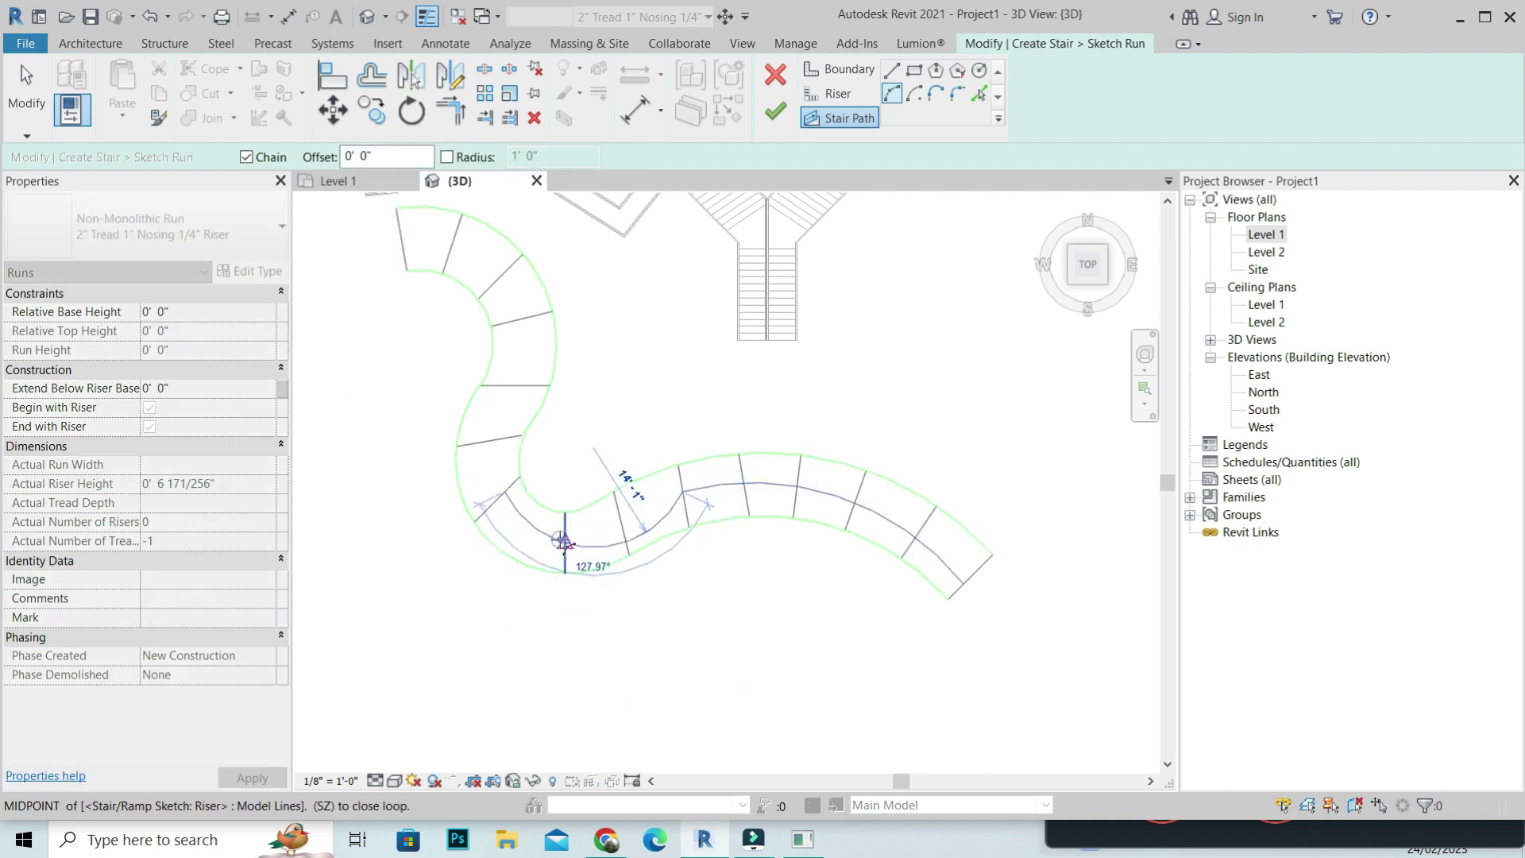
{"action": "left_click", "coordinate": [563, 543]}
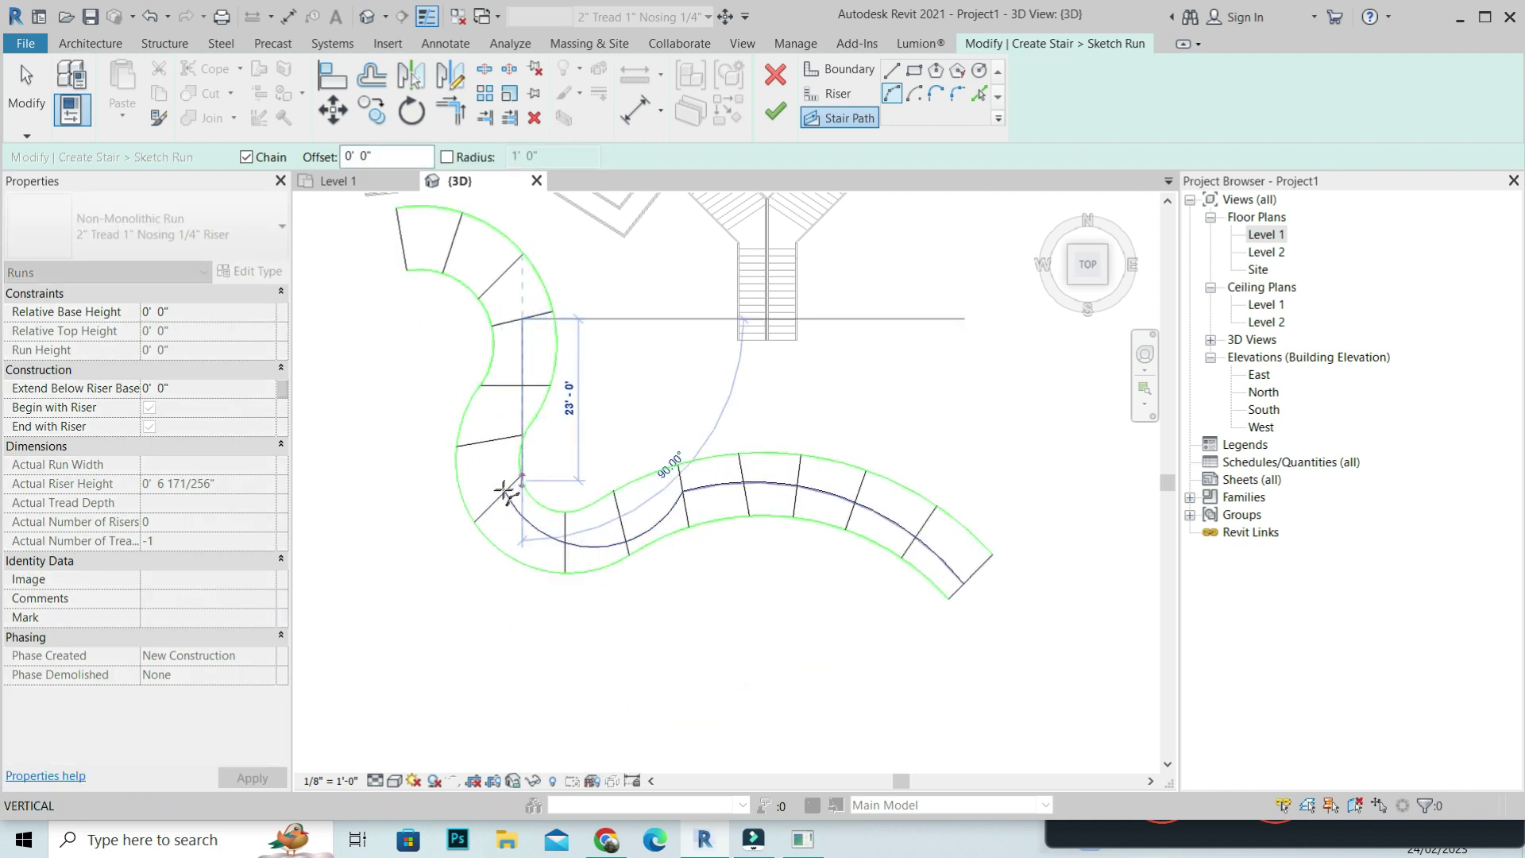
{"action": "scroll", "coordinate": [505, 495], "scroll_direction": "up", "scroll_amount": 2}
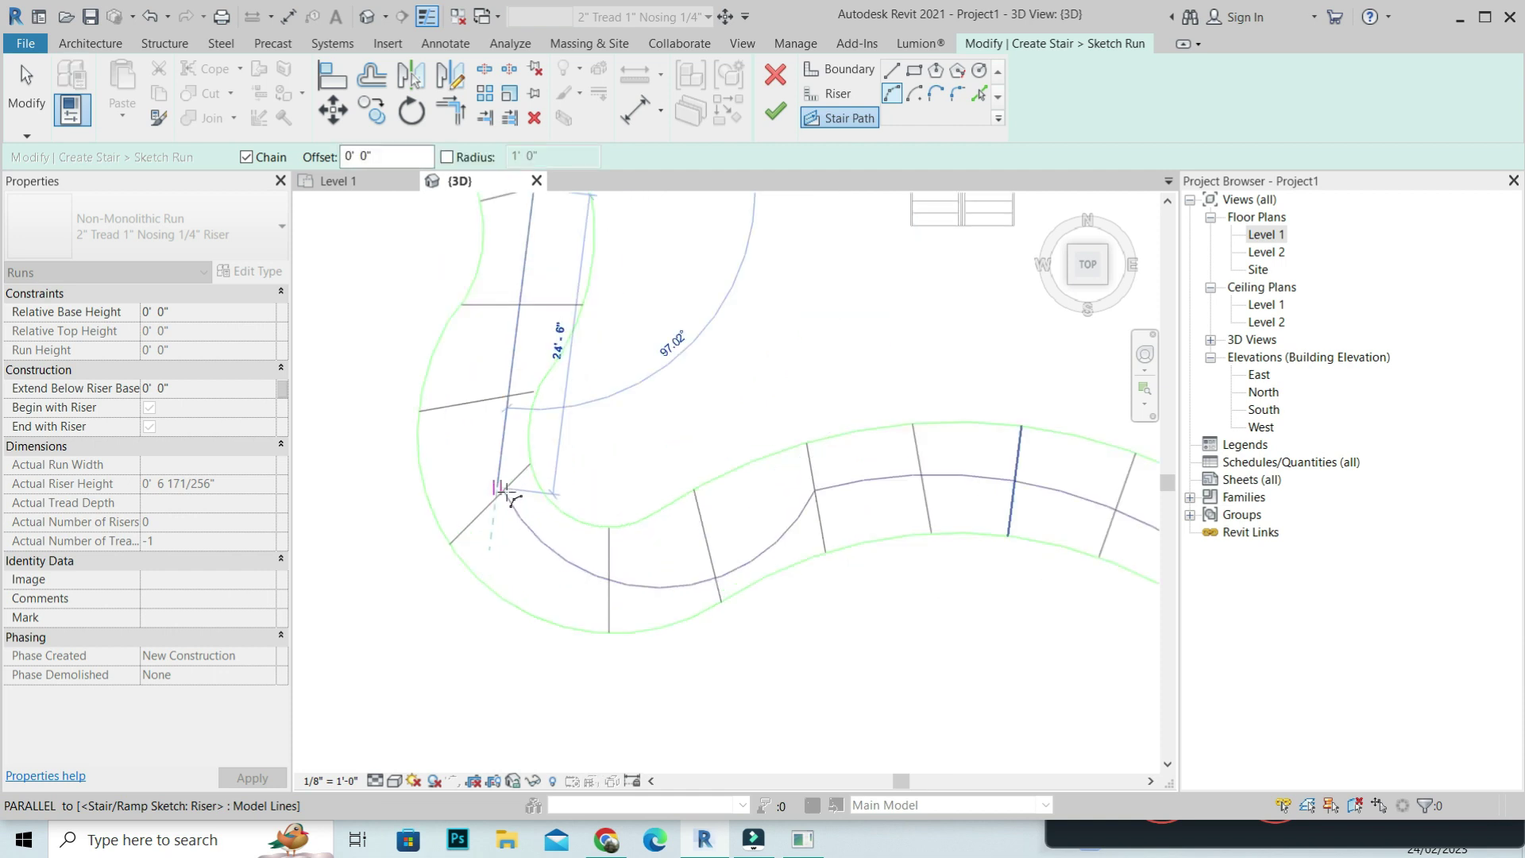
{"action": "scroll", "coordinate": [503, 494], "scroll_direction": "up", "scroll_amount": 1}
{"action": "scroll", "coordinate": [505, 496], "scroll_direction": "down", "scroll_amount": 2}
{"action": "scroll", "coordinate": [477, 413], "scroll_direction": "down", "scroll_amount": 2}
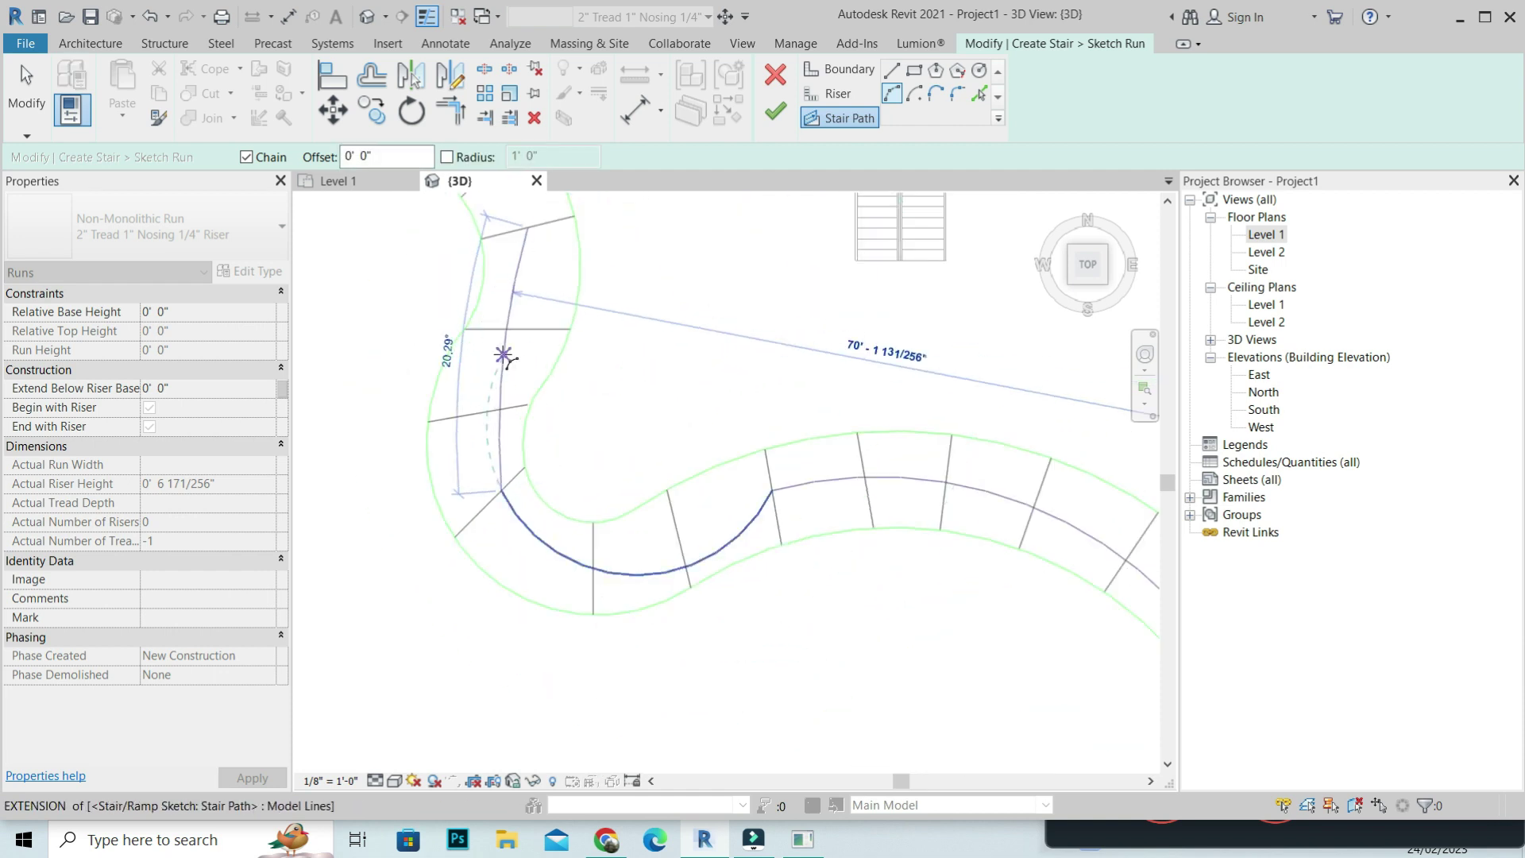
{"action": "scroll", "coordinate": [489, 346], "scroll_direction": "down", "scroll_amount": 2}
{"action": "scroll", "coordinate": [501, 302], "scroll_direction": "down", "scroll_amount": 2}
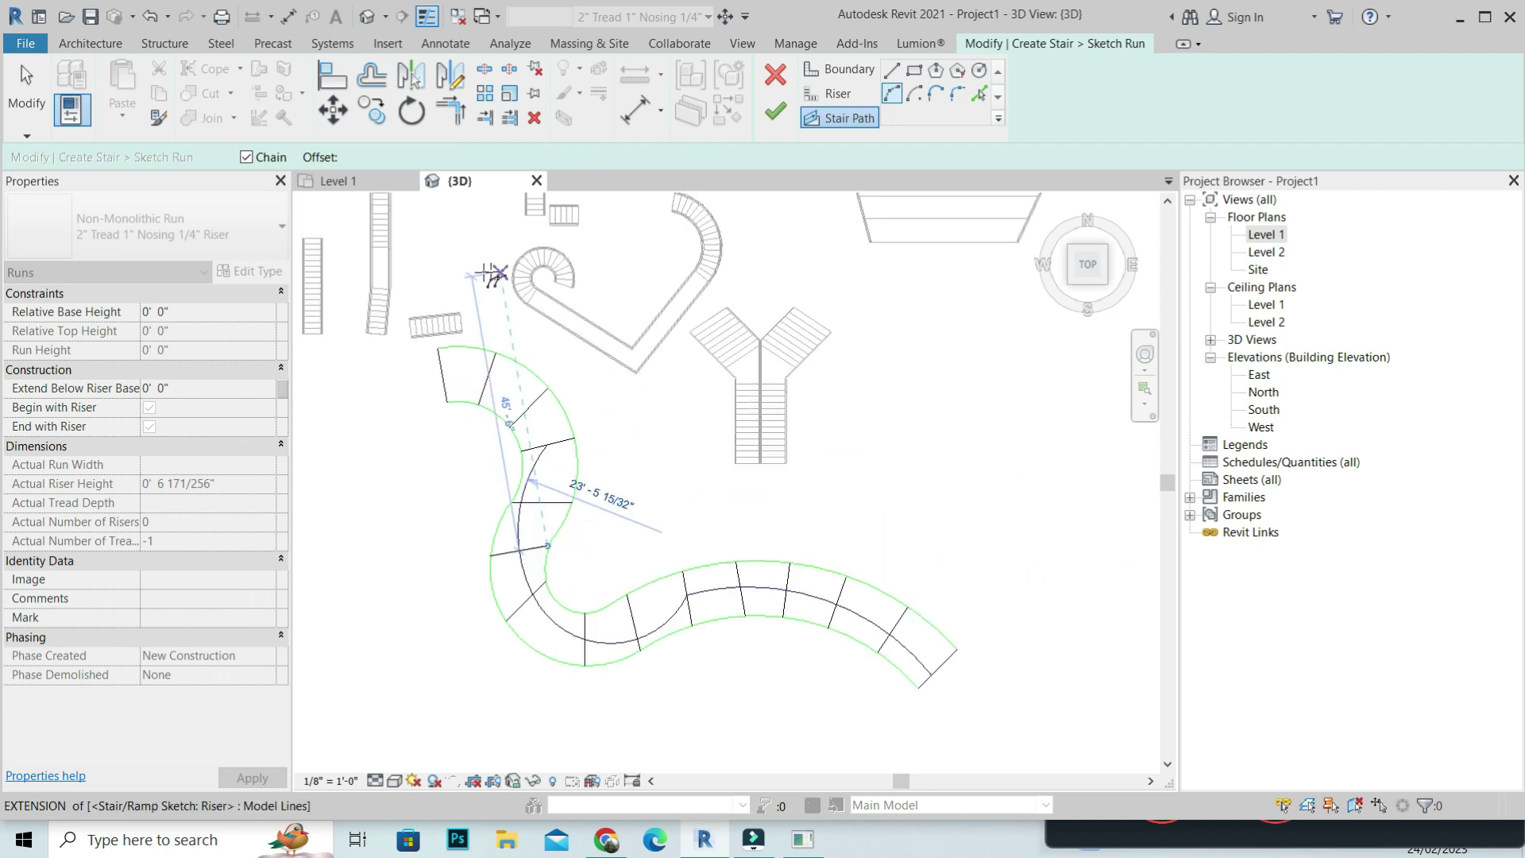
- Draw the final stair path arc through the upper part of the run
{"action": "left_click", "coordinate": [487, 337]}
{"action": "left_click", "coordinate": [446, 379]}
{"action": "left_click", "coordinate": [545, 433]}
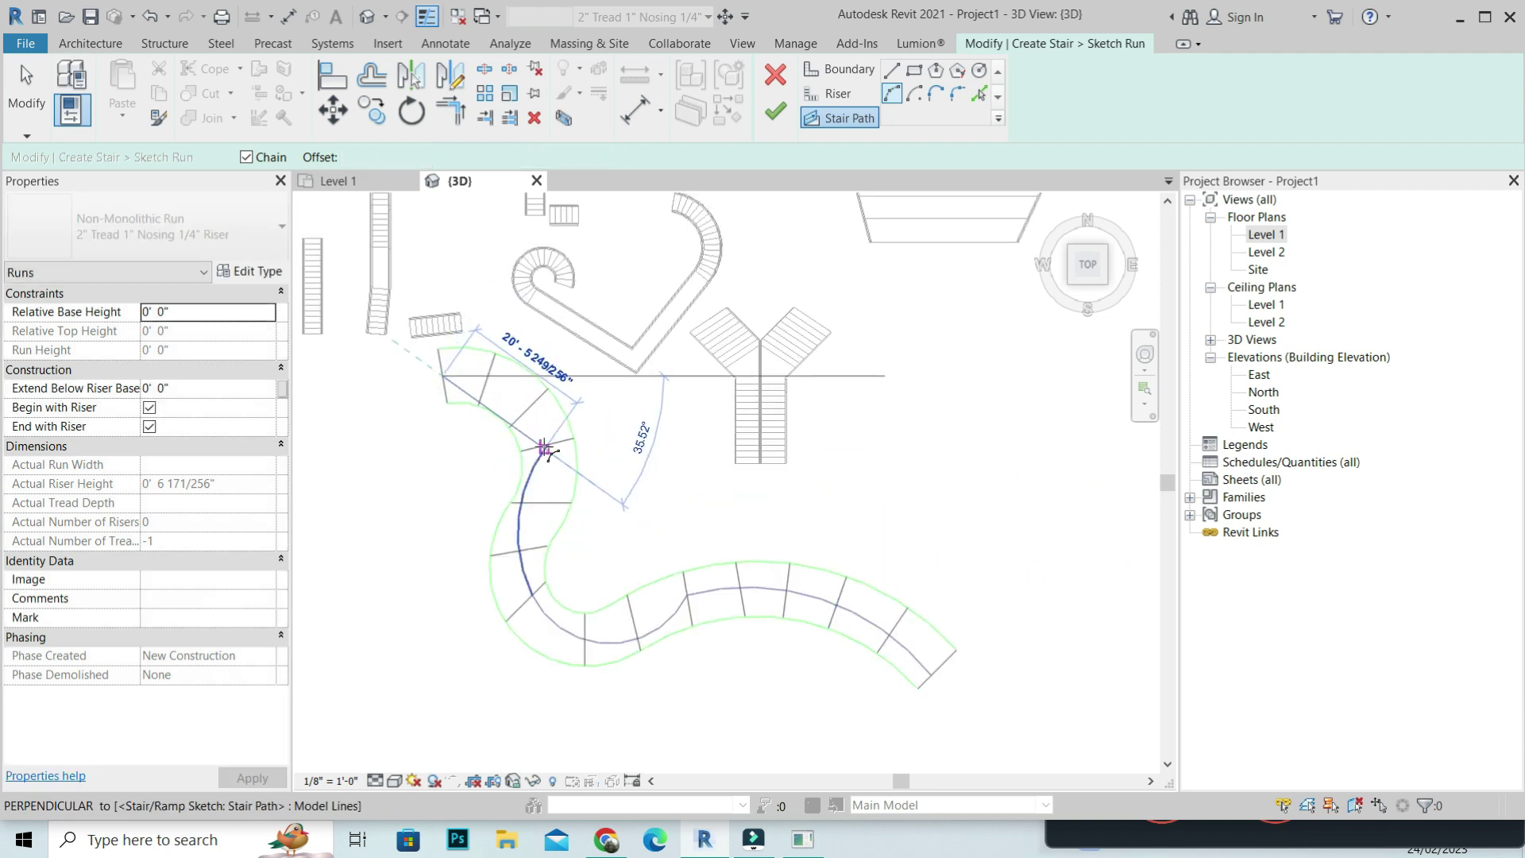
{"action": "right_click", "coordinate": [637, 414]}
{"action": "left_click", "coordinate": [659, 425]}
- Join the two stair path arcs with Trim/Extend and finish the run sketch
{"action": "right_click", "coordinate": [642, 409]}
{"action": "left_click", "coordinate": [655, 413]}
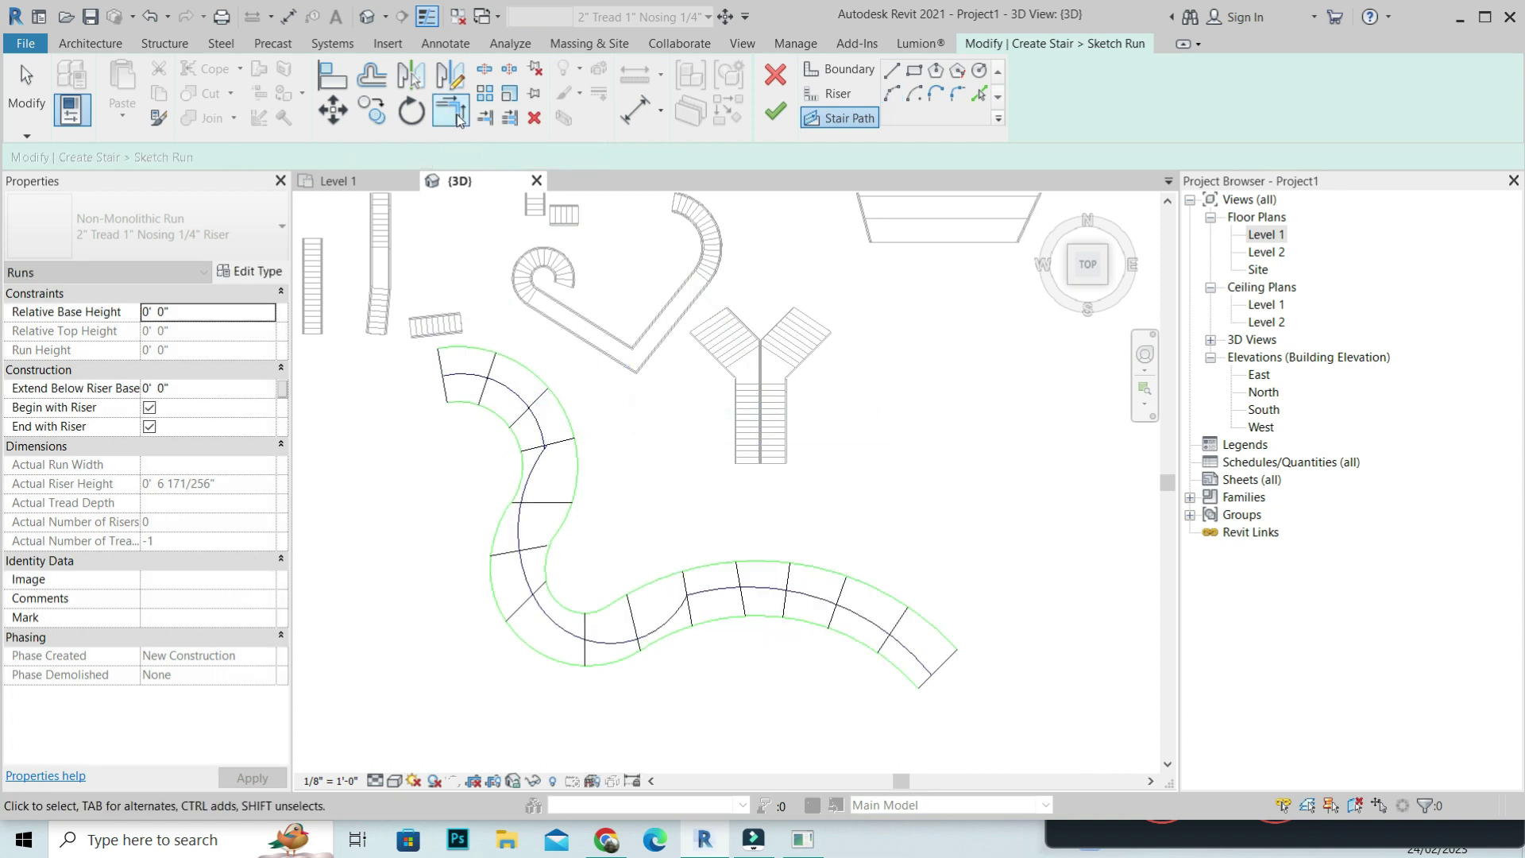
{"action": "left_click", "coordinate": [534, 421]}
{"action": "left_click", "coordinate": [543, 467]}
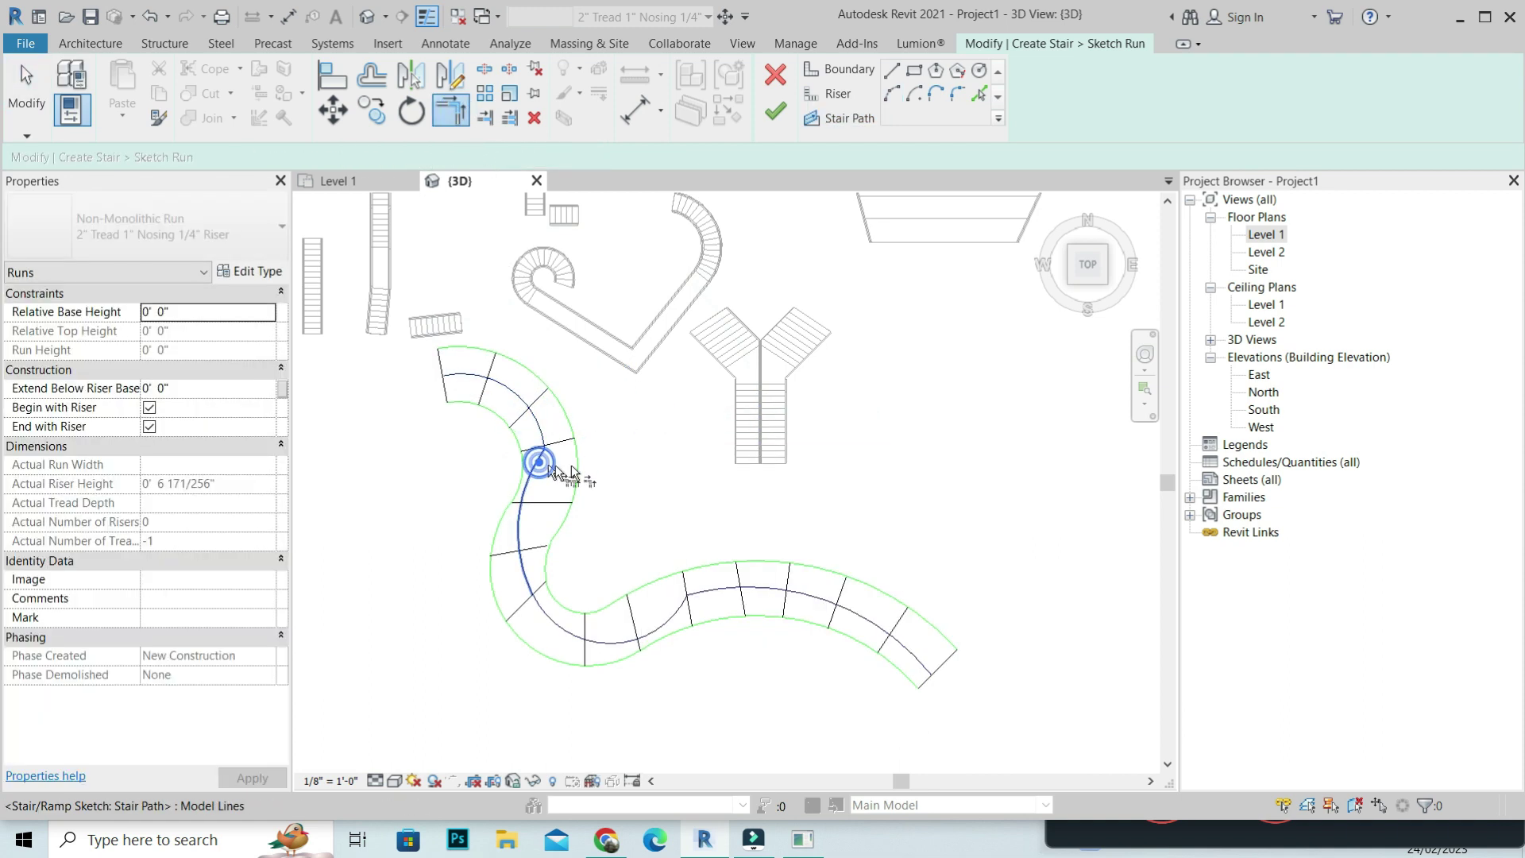
{"action": "left_click", "coordinate": [766, 117]}
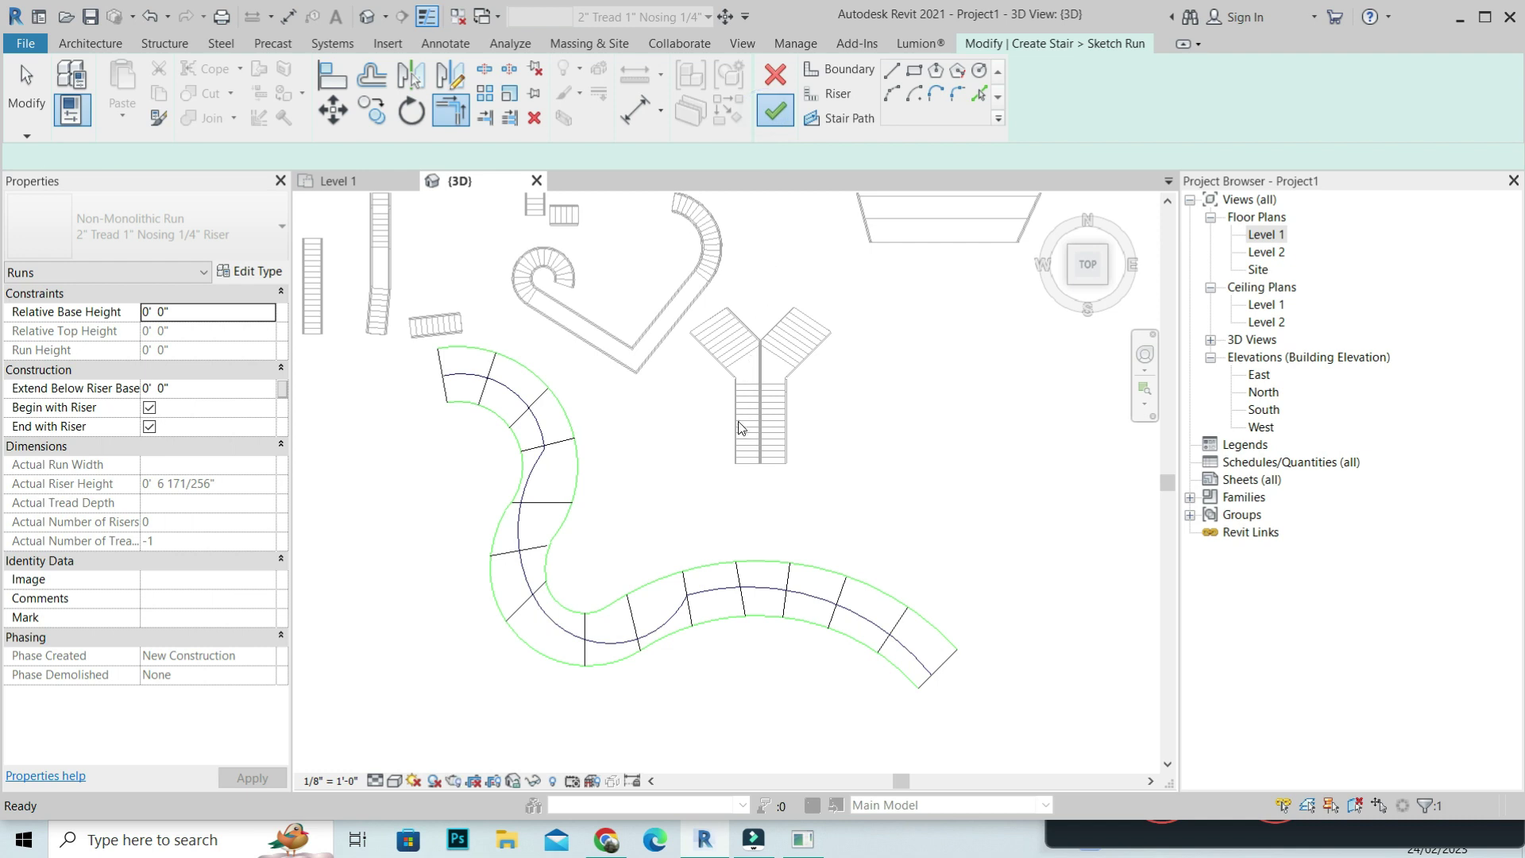
- Flip the S-curved stair so it climbs the other way, then finish the assembled stair
{"action": "left_click_drag", "start_coordinate": [1094, 245], "coordinate": [1130, 63]}
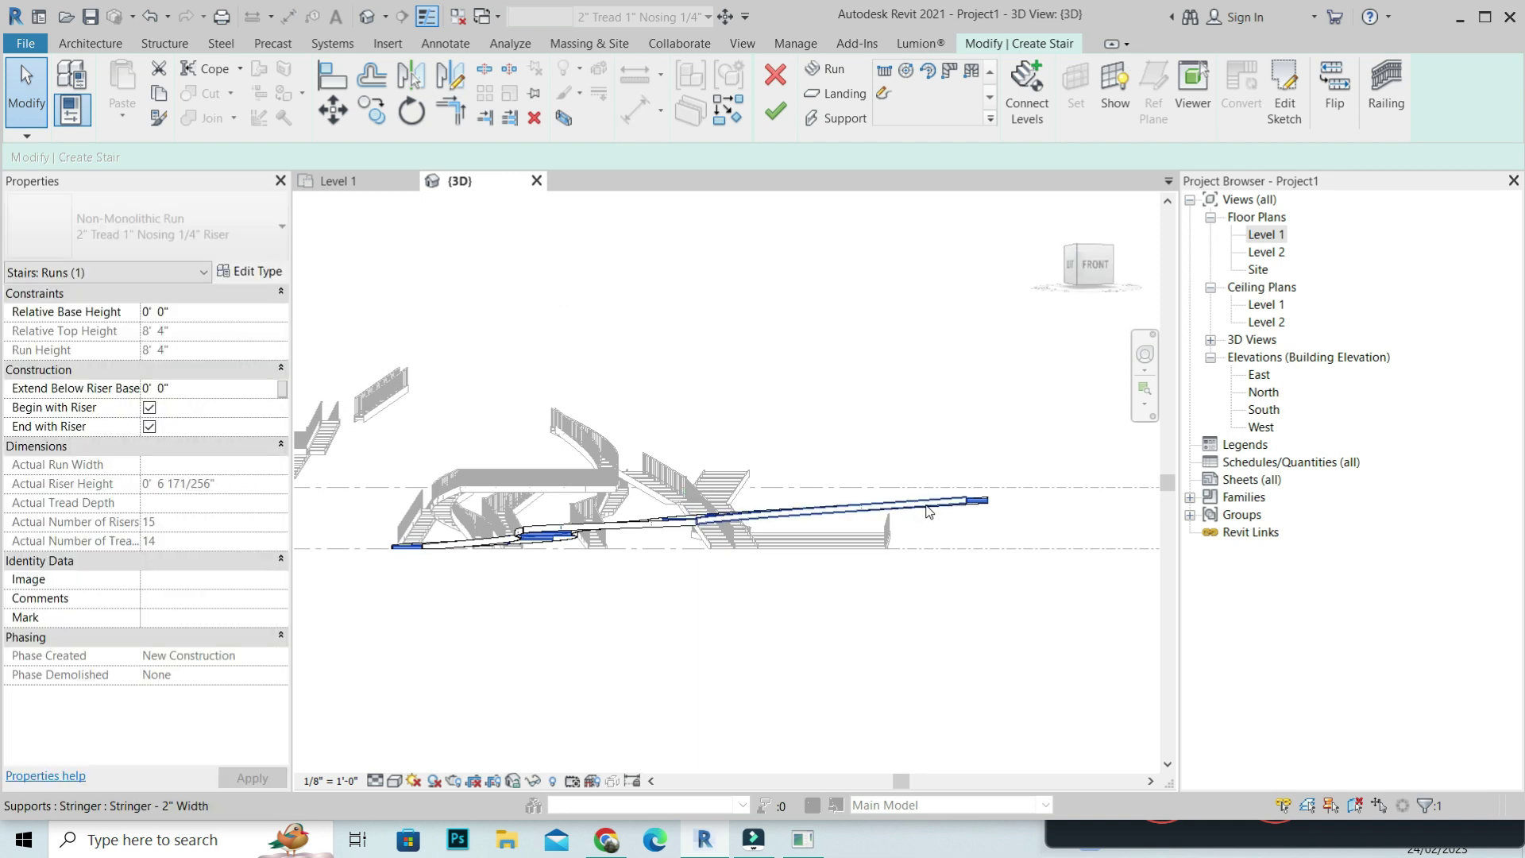
{"action": "left_click", "coordinate": [1334, 88]}
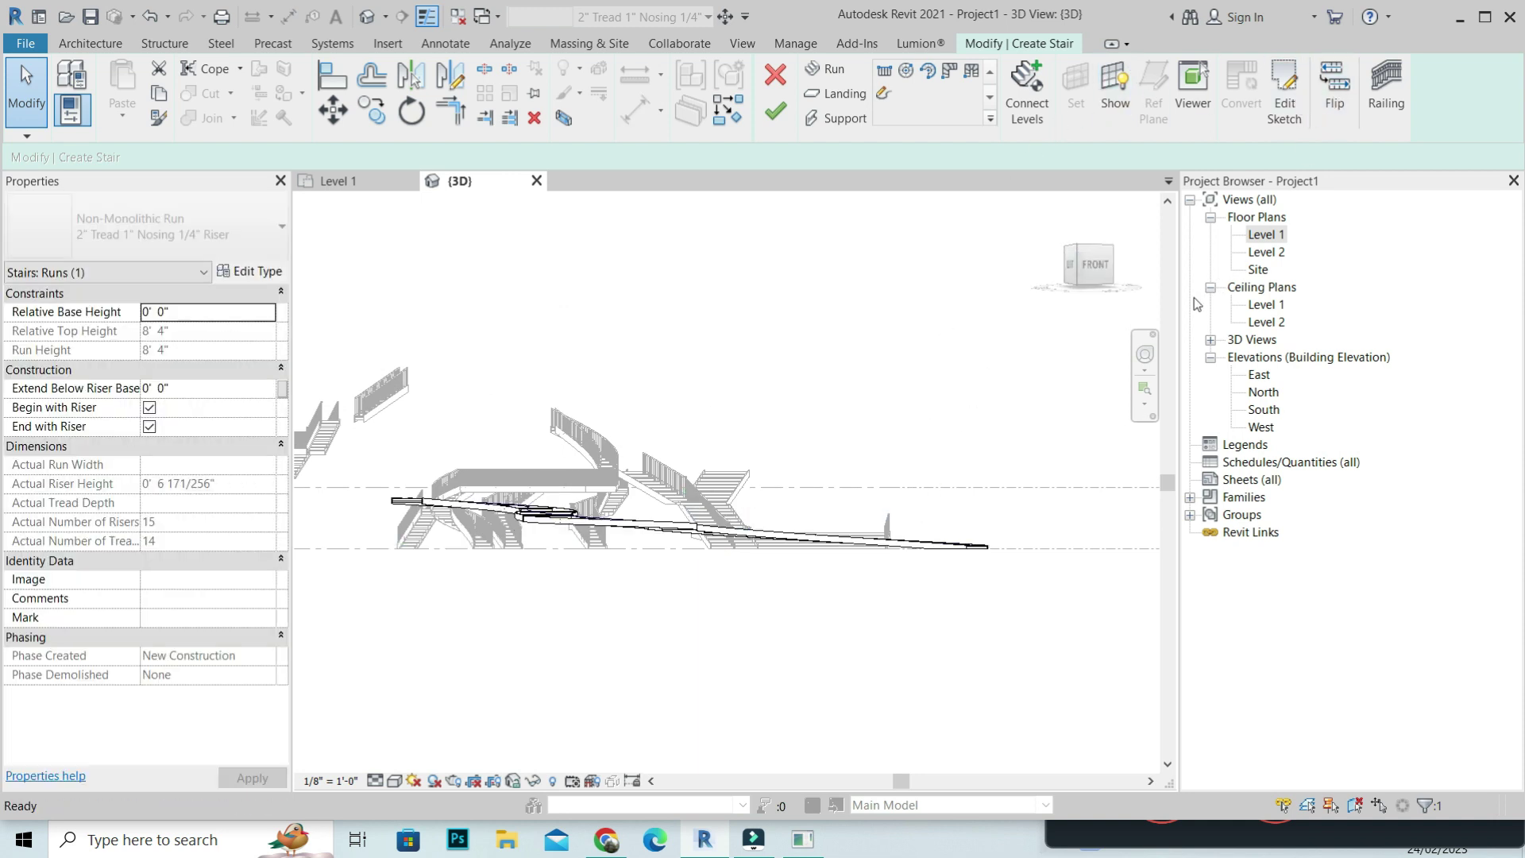
{"action": "mouse_move", "coordinate": [1072, 304]}
{"action": "middle_mouse_down", "text": "shift"}
{"action": "mouse_move", "coordinate": [915, 310]}
{"action": "mouse_move", "coordinate": [812, 250]}
{"action": "middle_mouse_up", "text": "shift"}
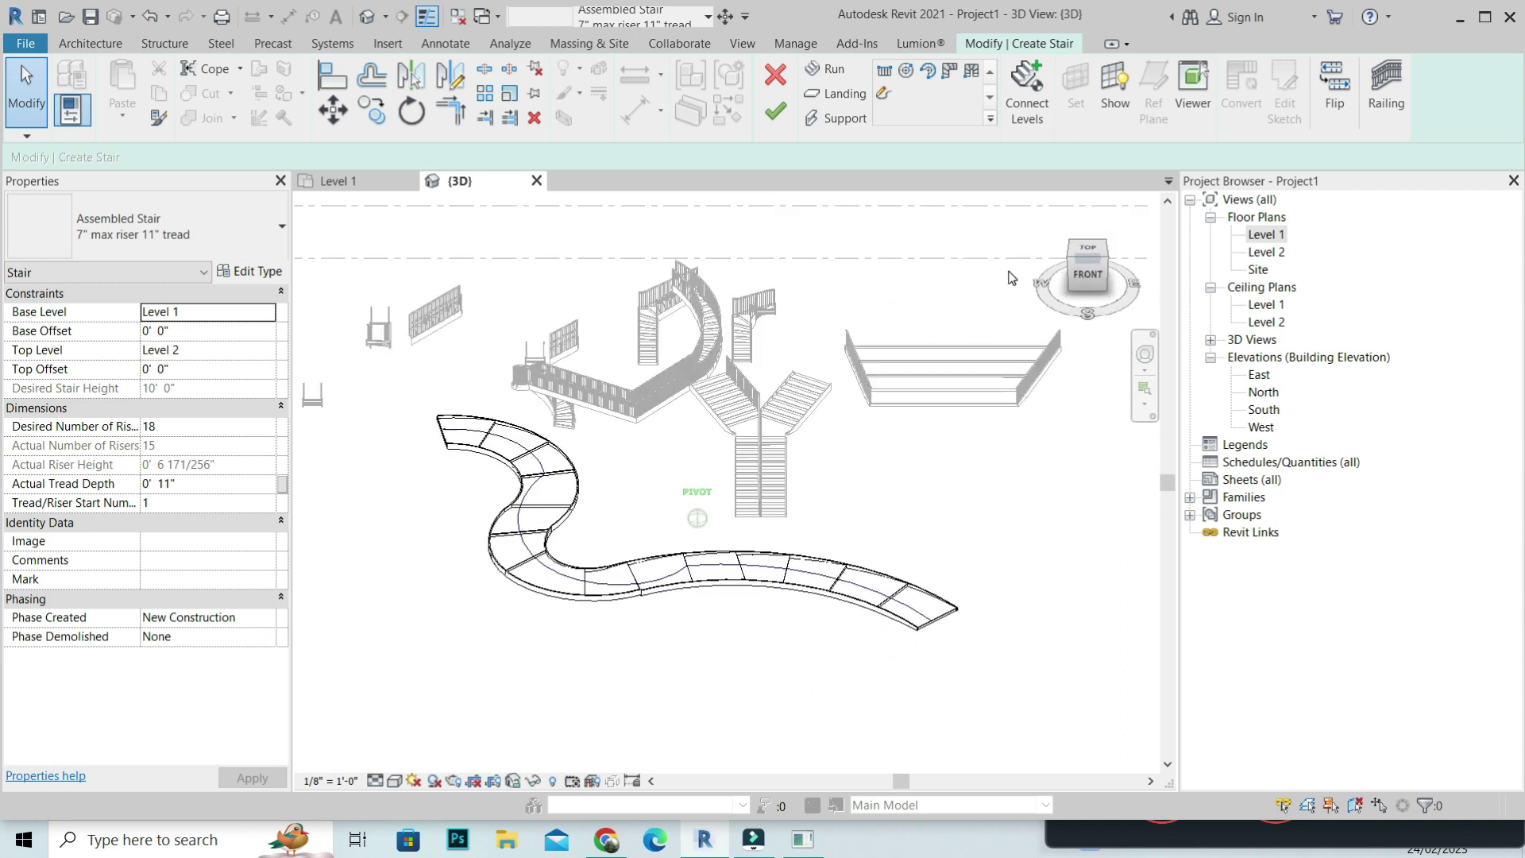
{"action": "left_click", "coordinate": [766, 116]}
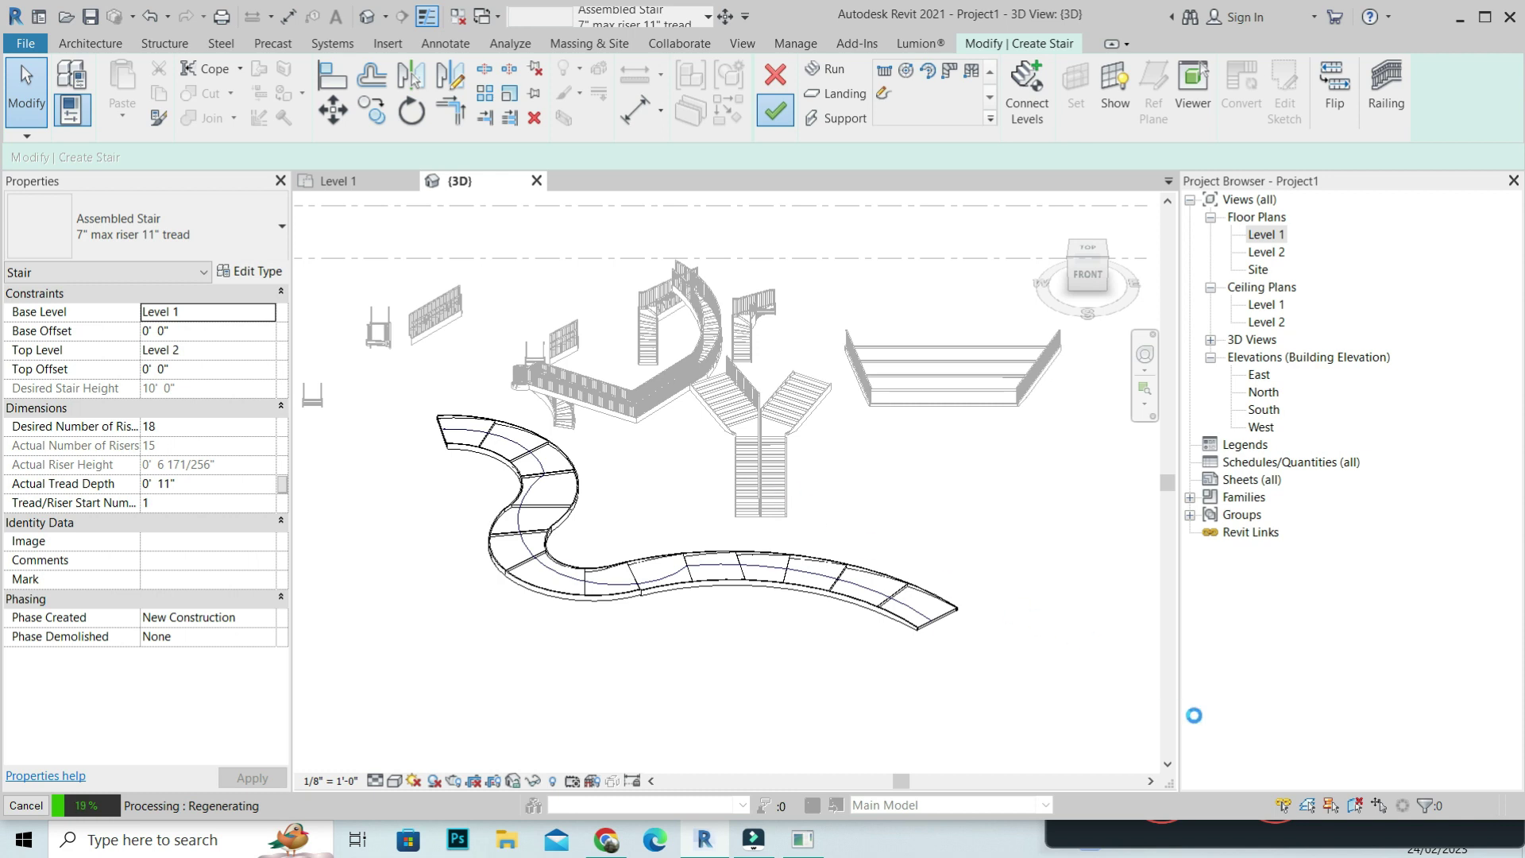
{"action": "mouse_move", "coordinate": [1219, 842]}
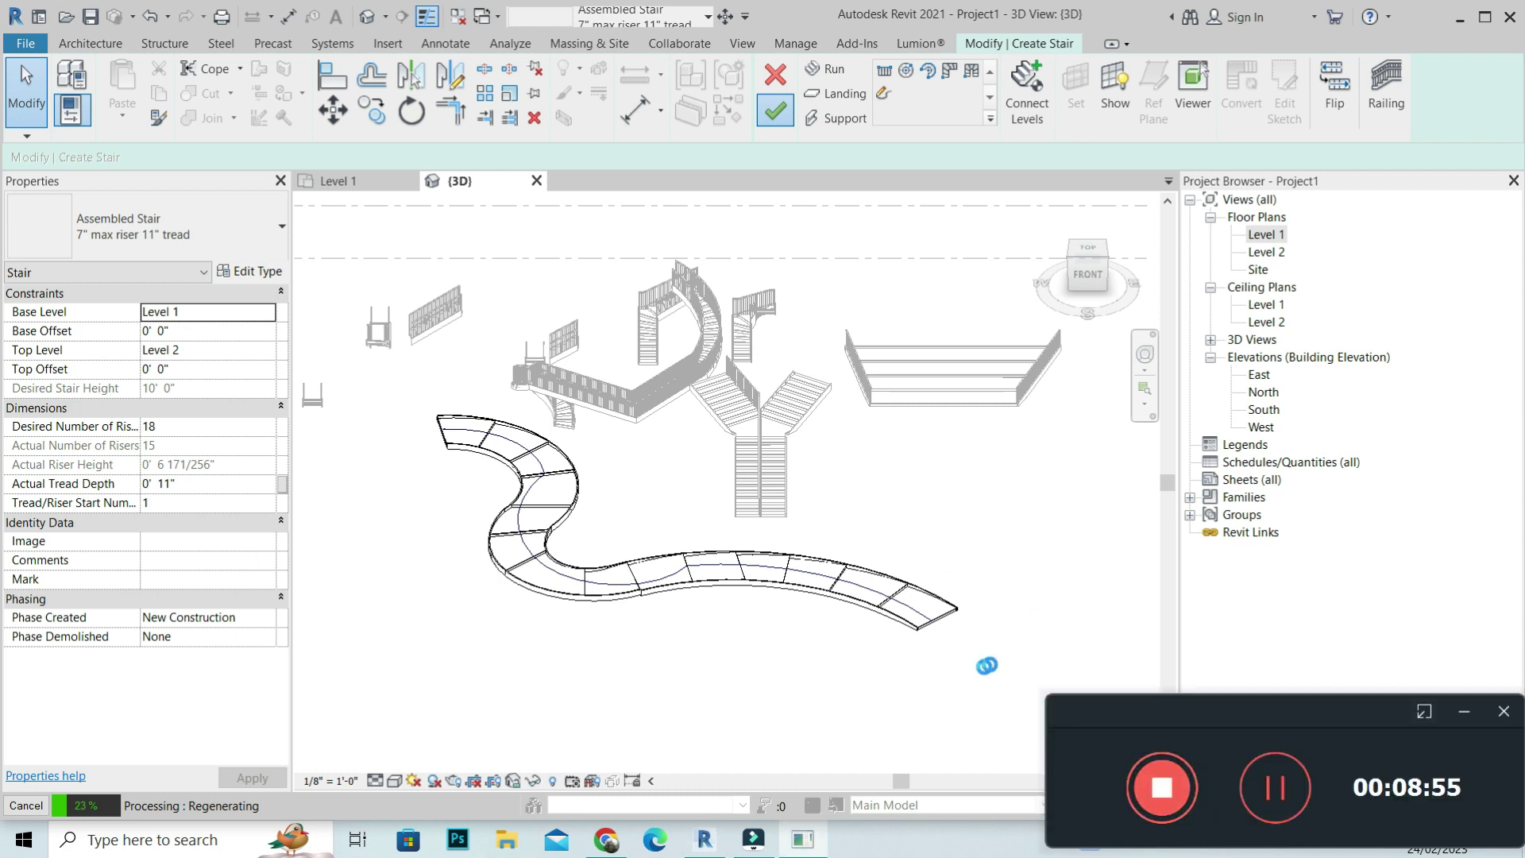
- After regeneration, orbit and zoom out to view the finished S-curved stair among the others
{"action": "left_click", "coordinate": [1465, 713]}
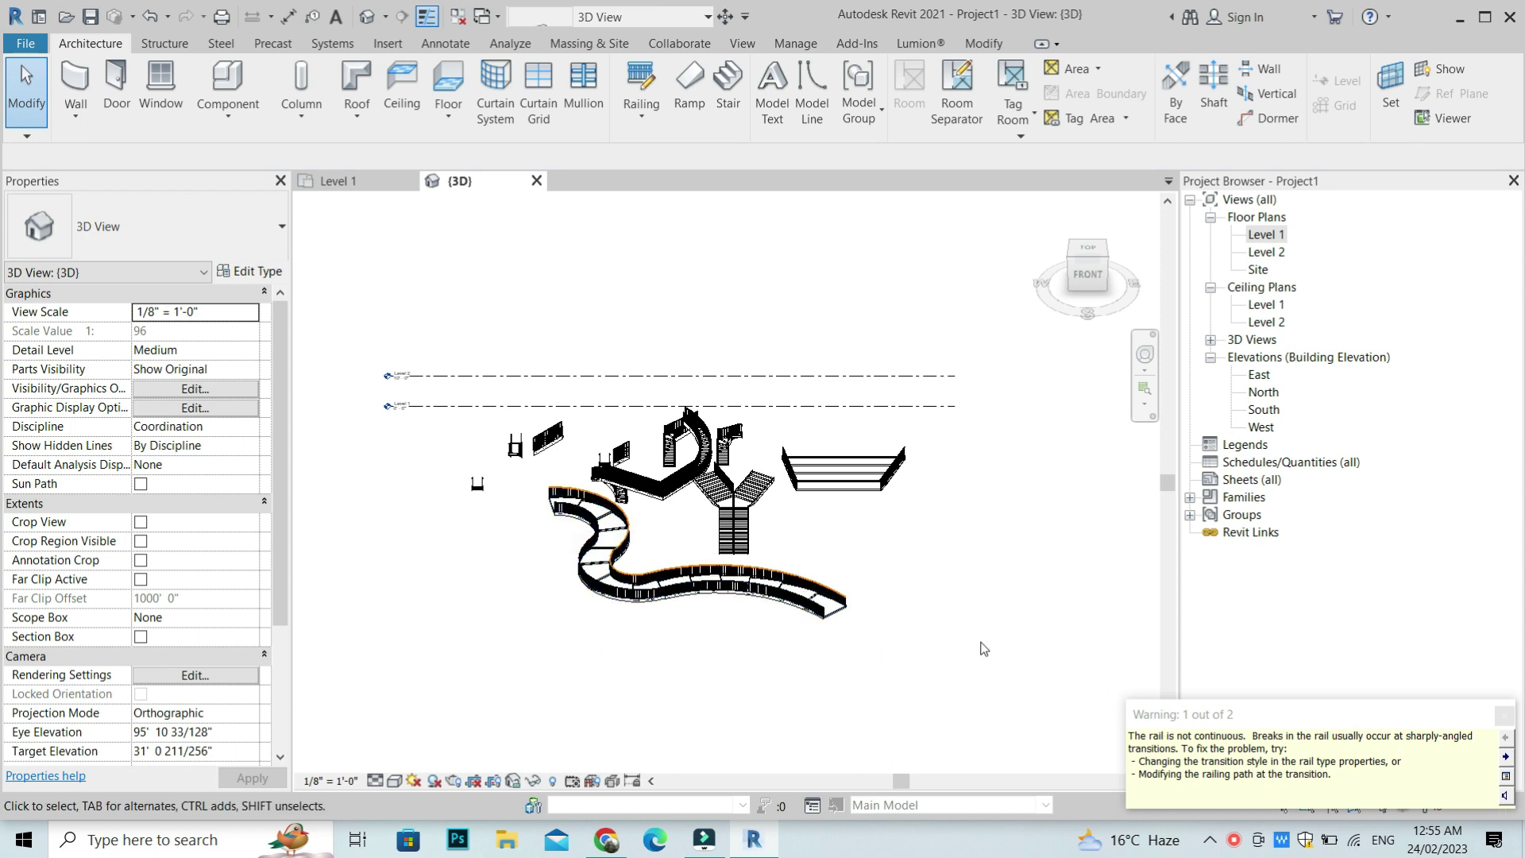
{"action": "mouse_move", "coordinate": [1086, 284]}
{"action": "left_mouse_down"}
{"action": "mouse_move", "coordinate": [779, 293]}
{"action": "mouse_move", "coordinate": [1112, 333]}
{"action": "mouse_move", "coordinate": [381, 322]}
{"action": "left_mouse_up"}
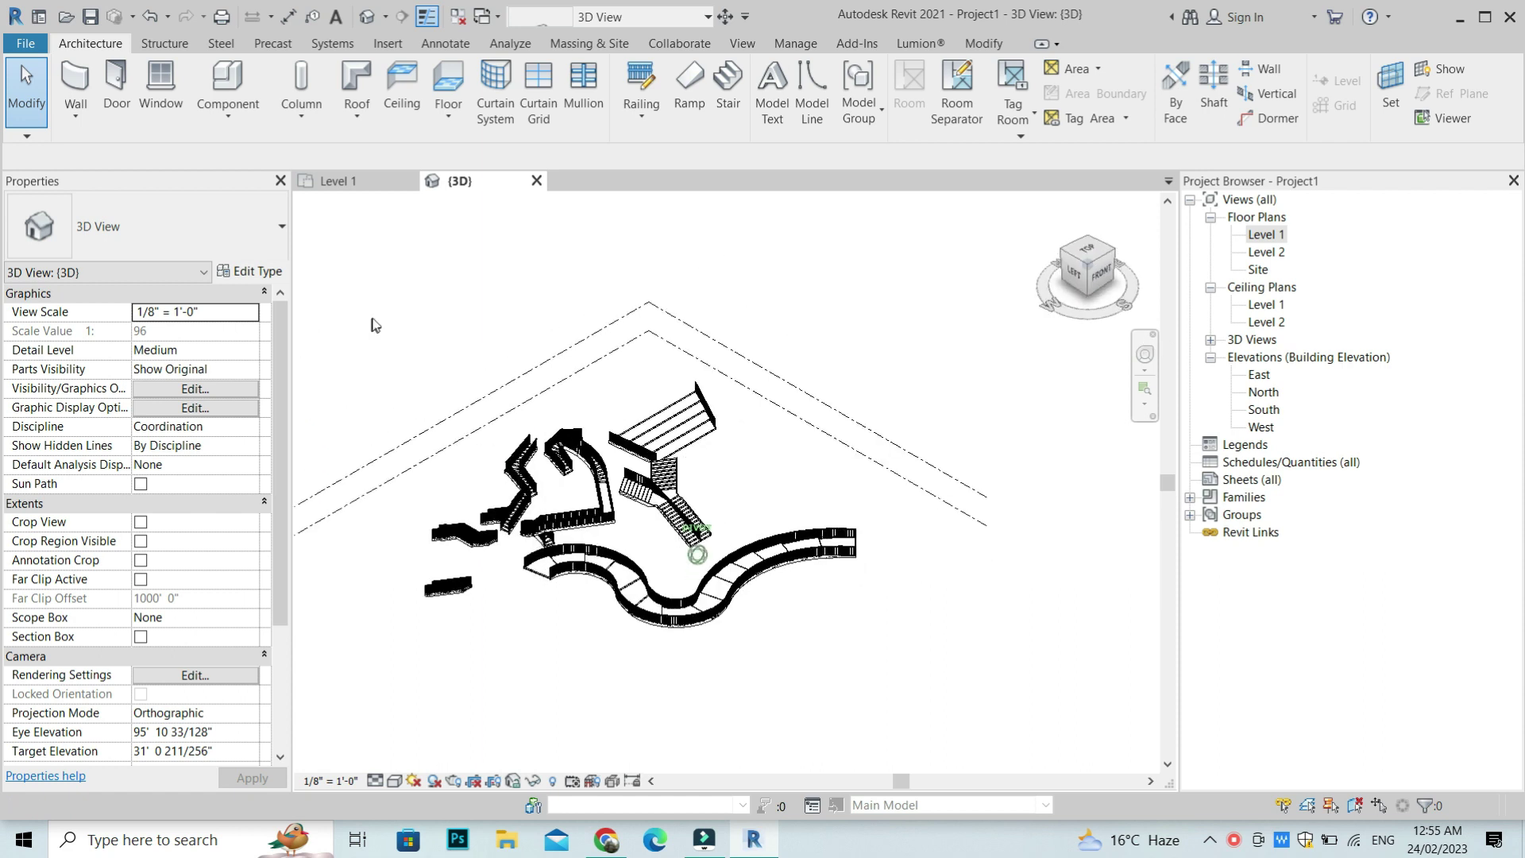
{"action": "scroll", "coordinate": [842, 367], "scroll_direction": "down", "scroll_amount": 3}
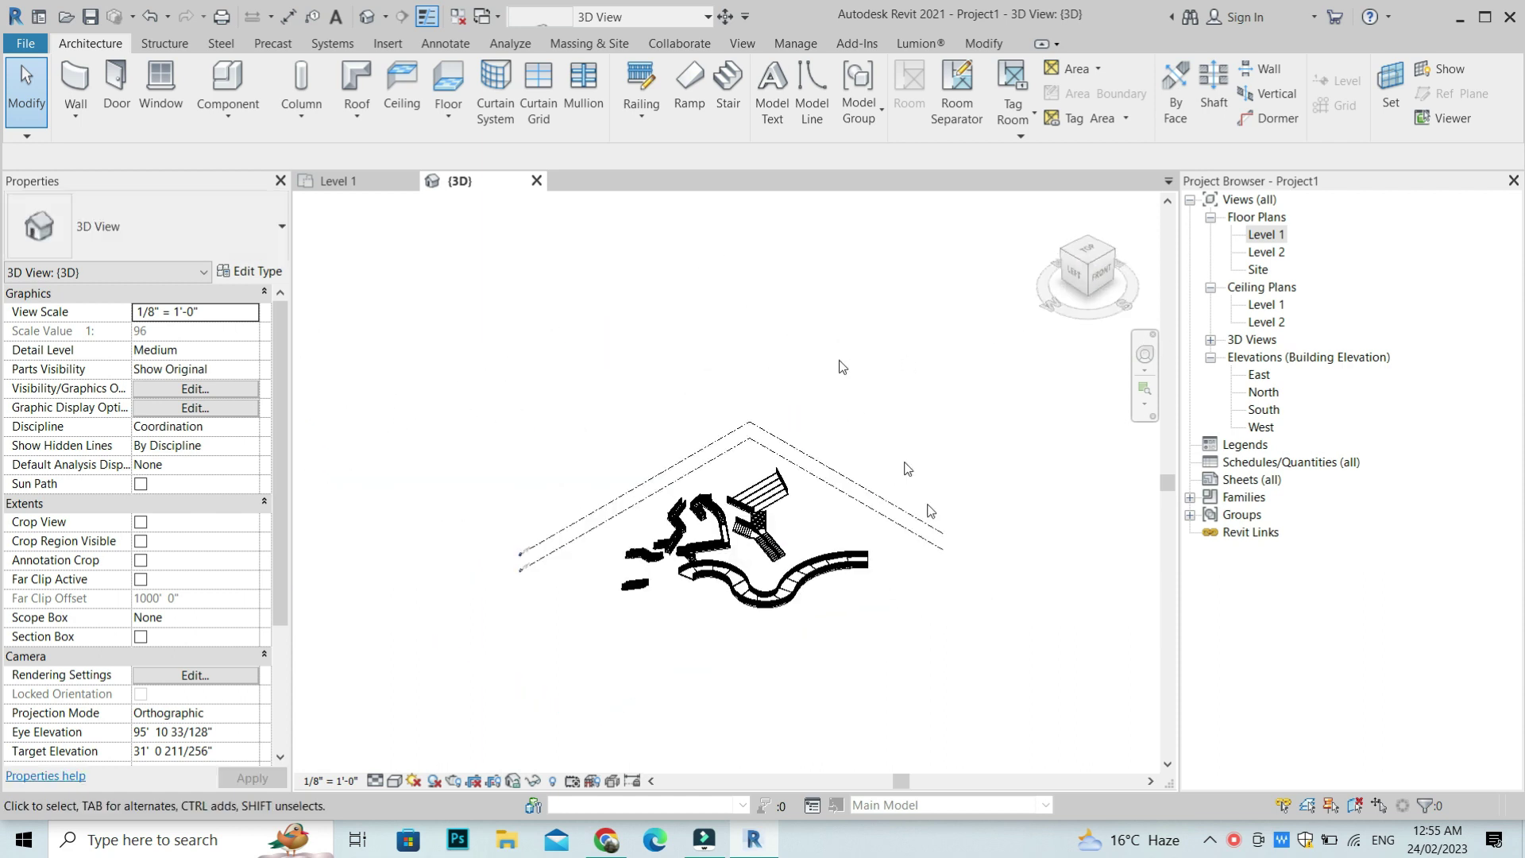
{"action": "right_click", "coordinate": [1236, 844]}
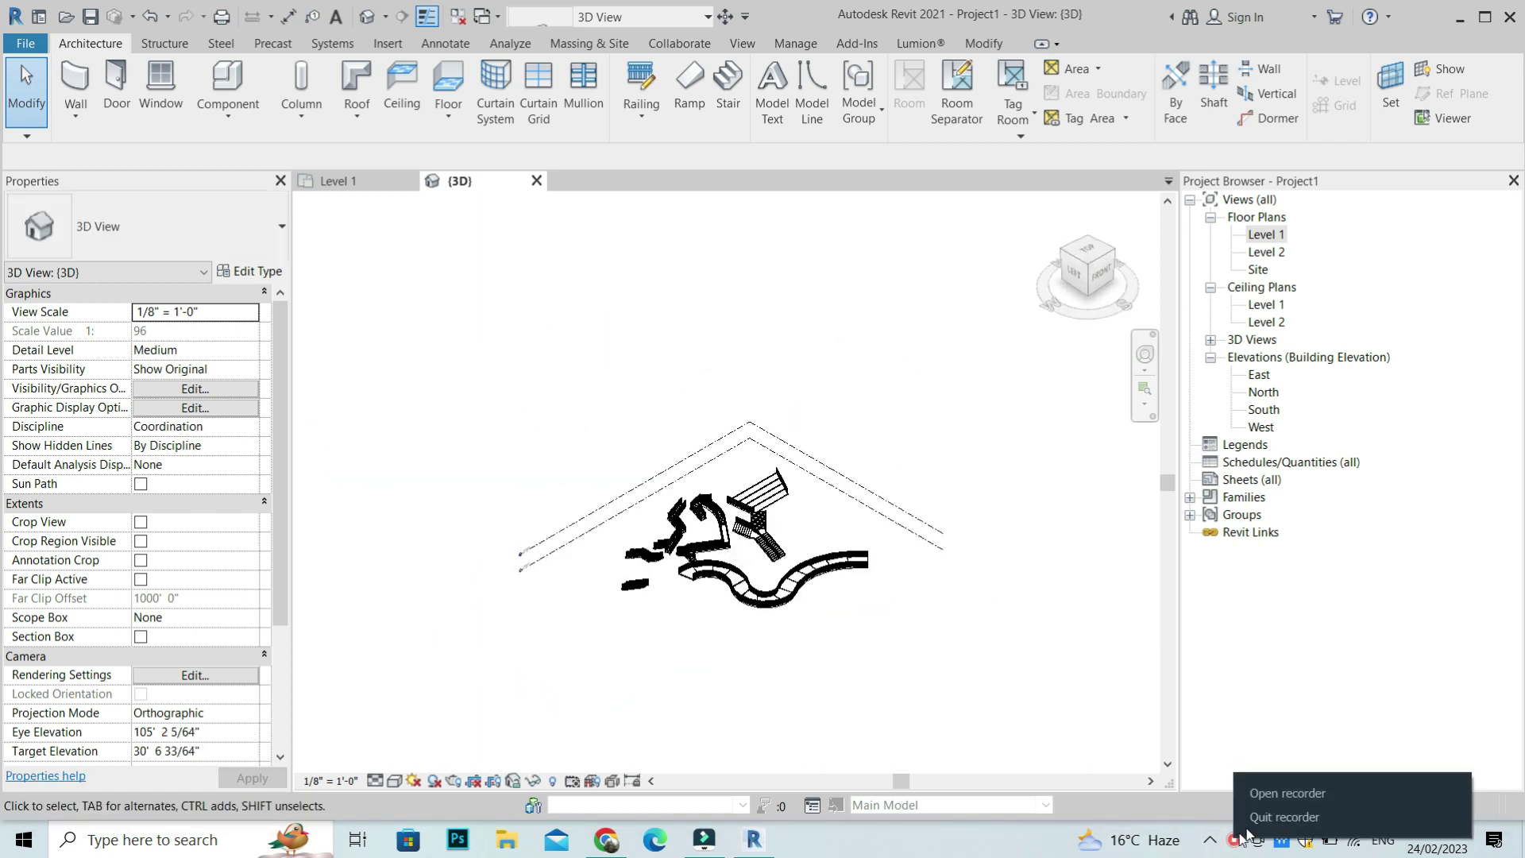
{"action": "left_click", "coordinate": [1278, 797]}
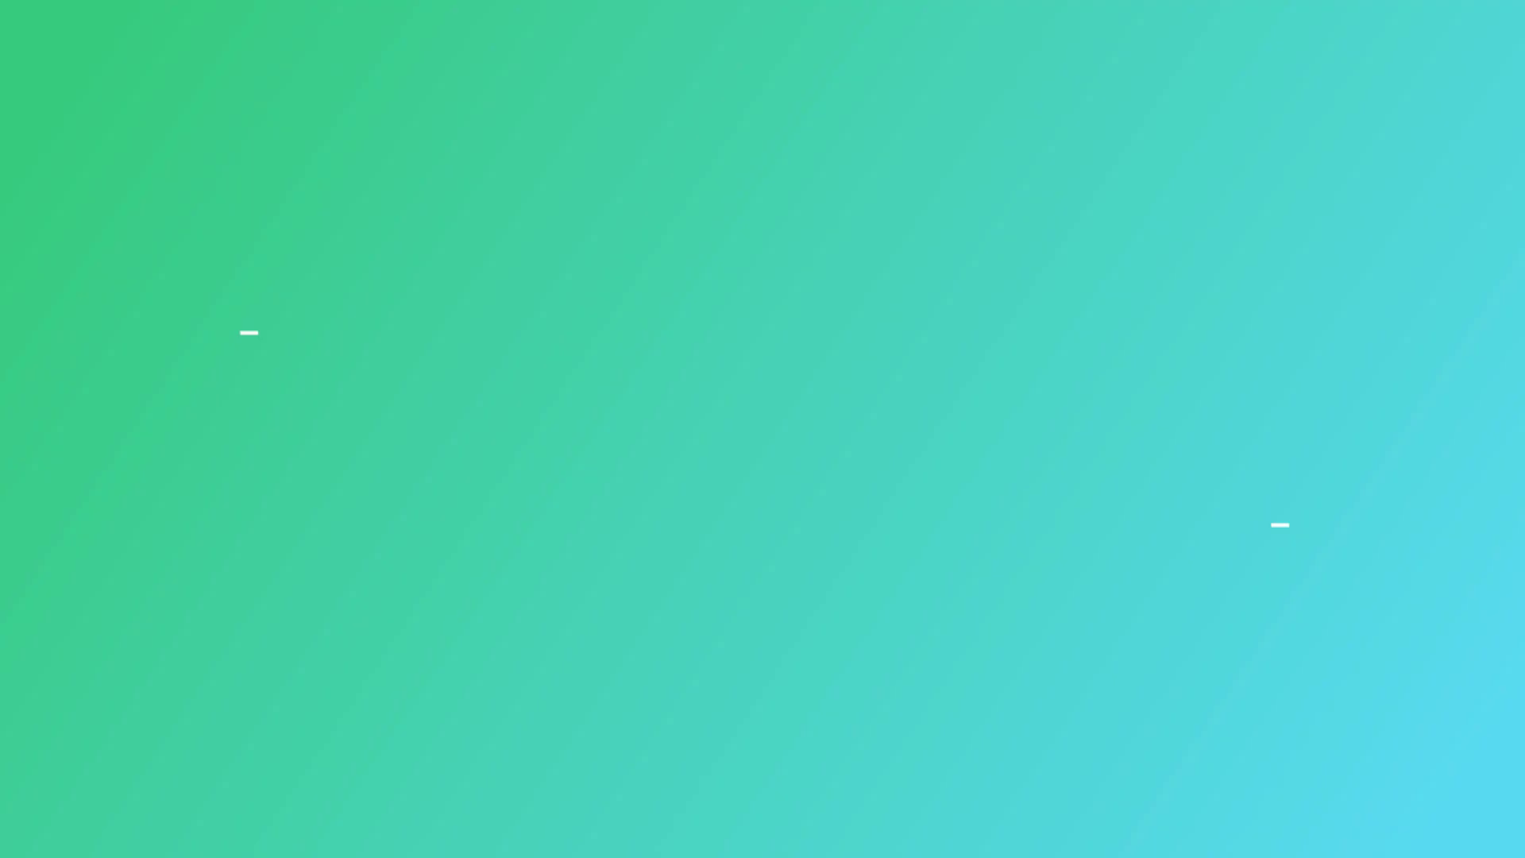